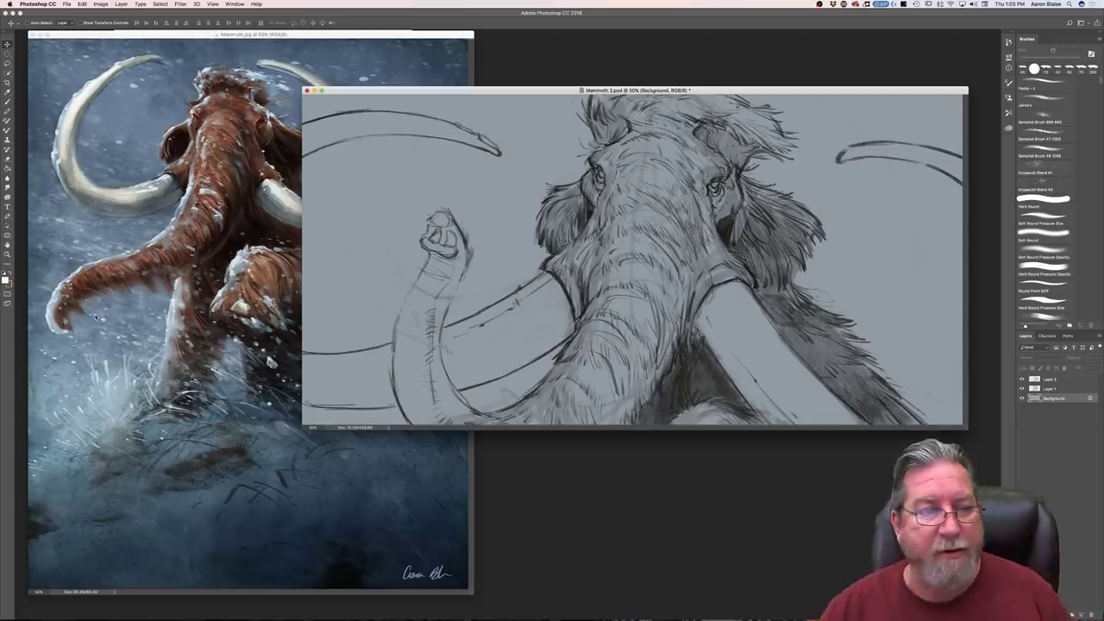
Step: Bring the finished Mammoth.jpg painting to the front and move its window to the middle of the workspace
click(183, 36)
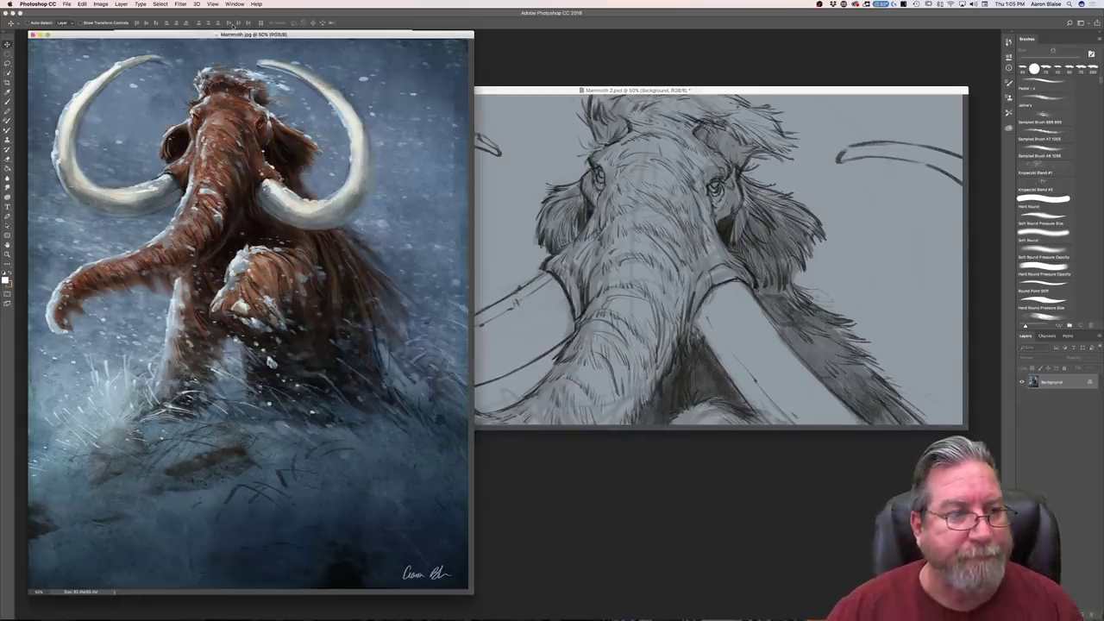
drag(207, 36, 565, 43)
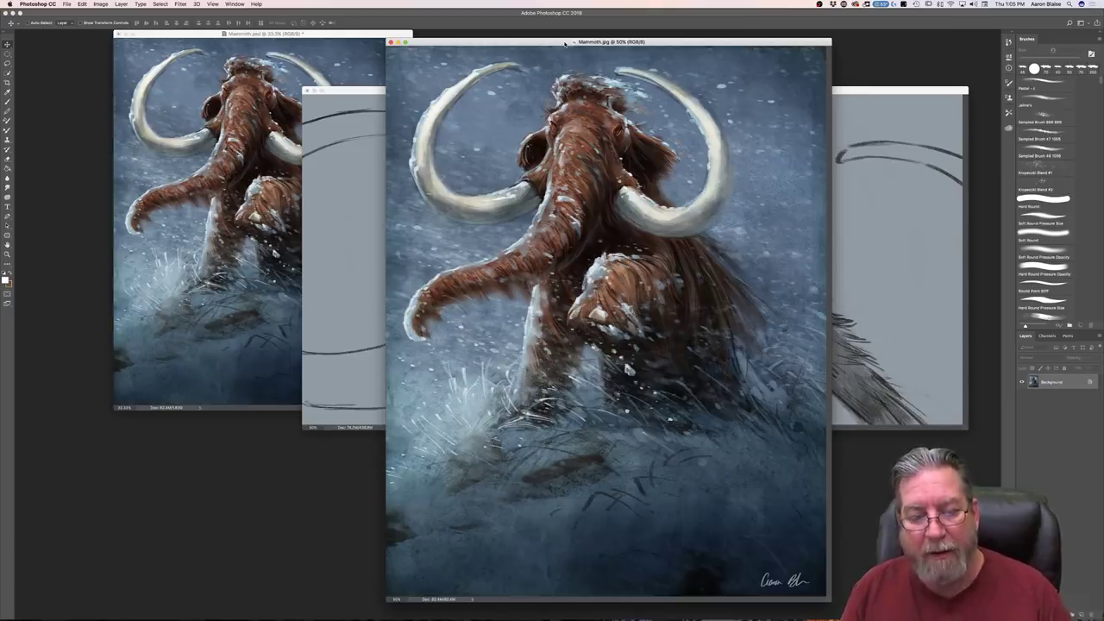
drag(460, 44, 523, 56)
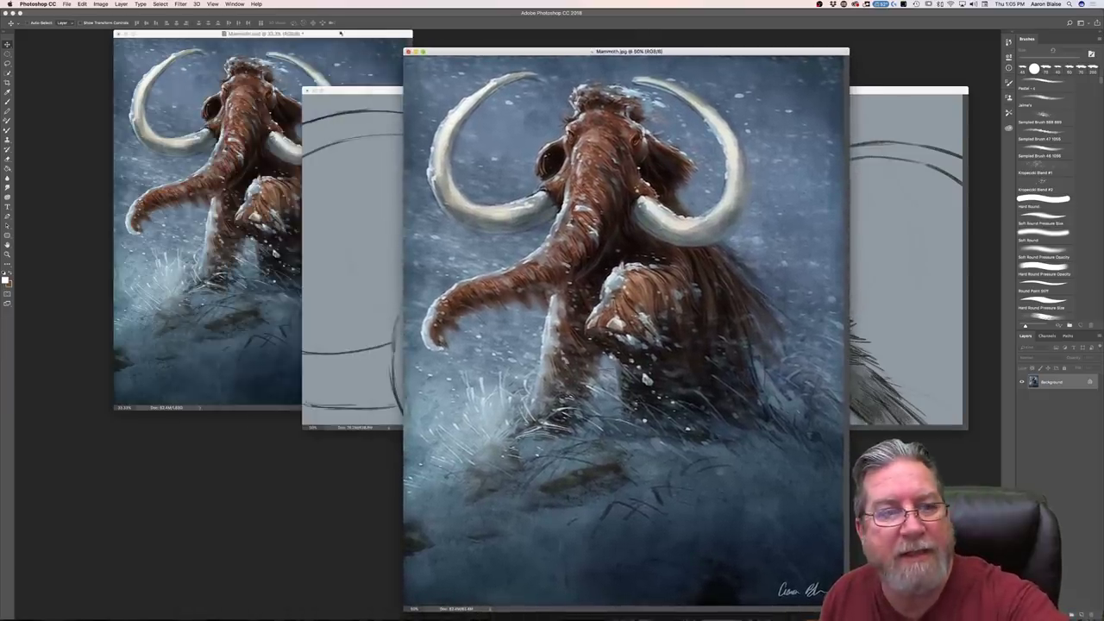
Step: Hide the four topmost layers of Mammoth.psd to expose its pencil sketch, and place its window over the finished painting
click(332, 43)
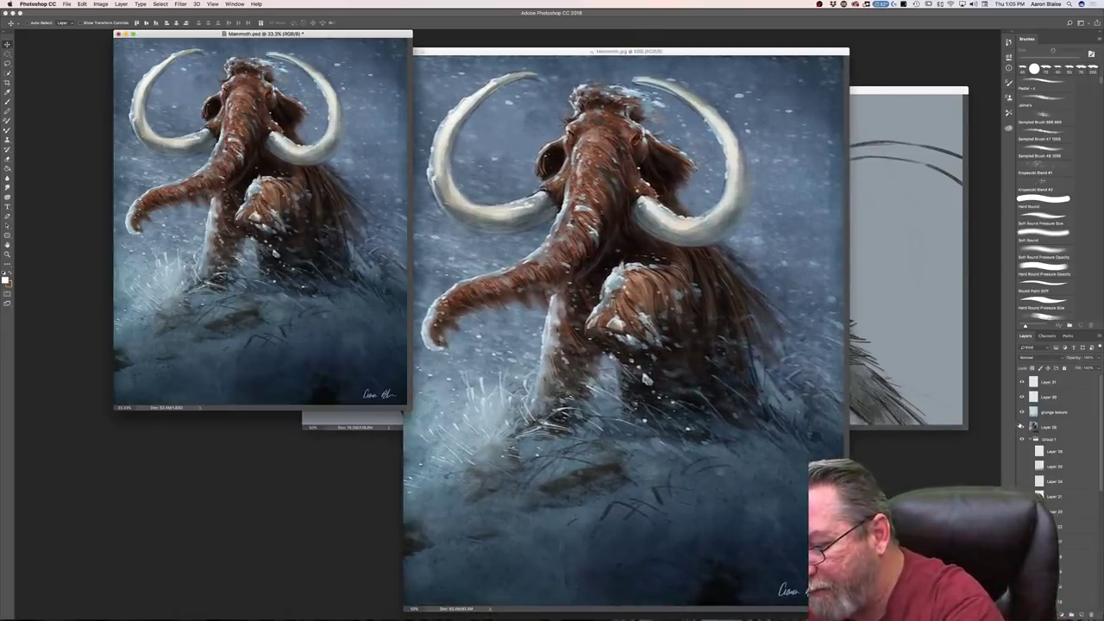
drag(1022, 426, 1022, 382)
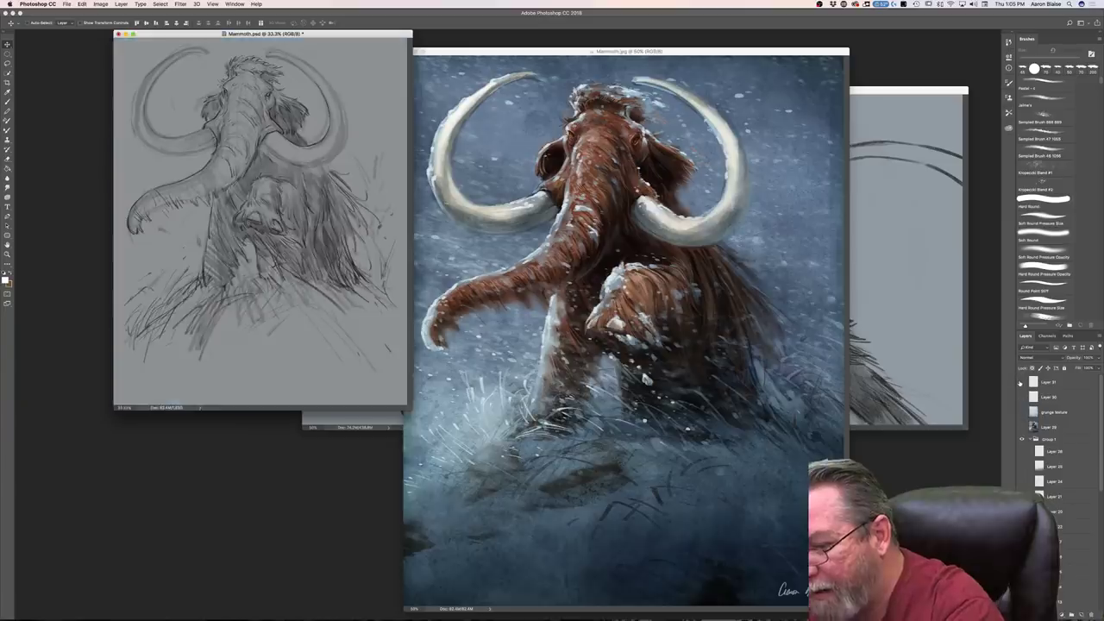
drag(163, 37, 558, 97)
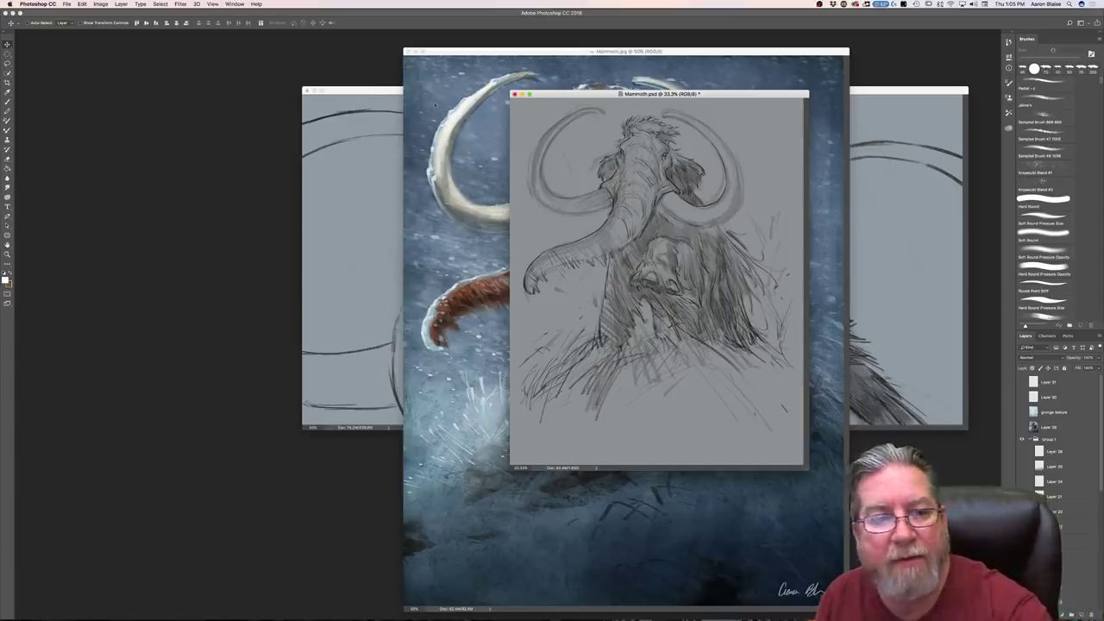
Step: Bring the Mammoth 2.psd window forward, reposition it, and compare its sketch with the one in Mammoth.psd
click(369, 103)
drag(367, 91, 279, 68)
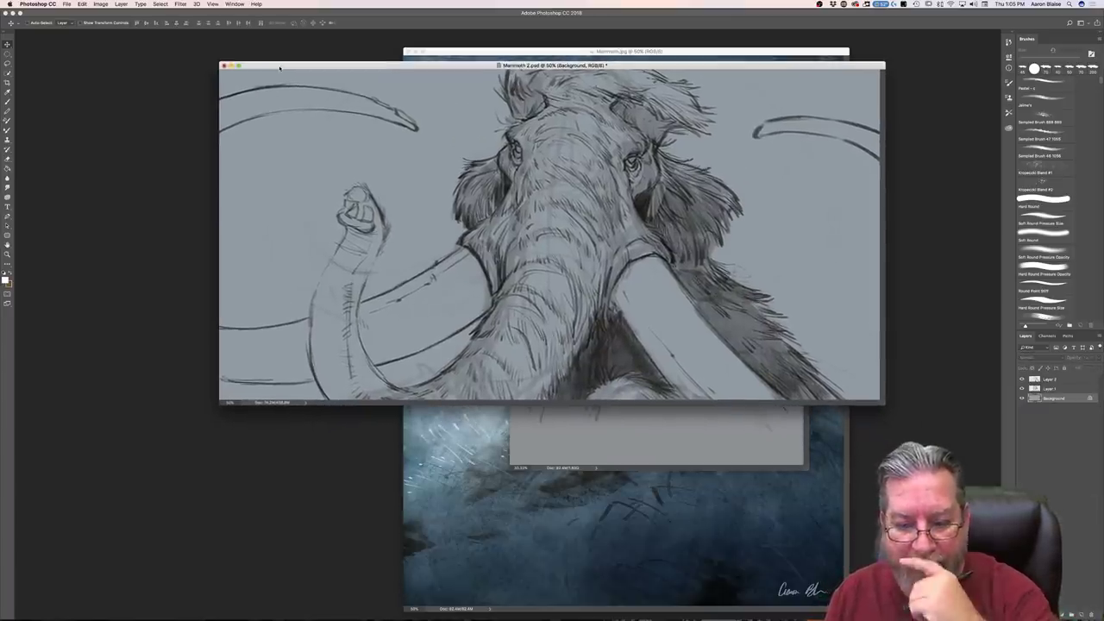
click(596, 426)
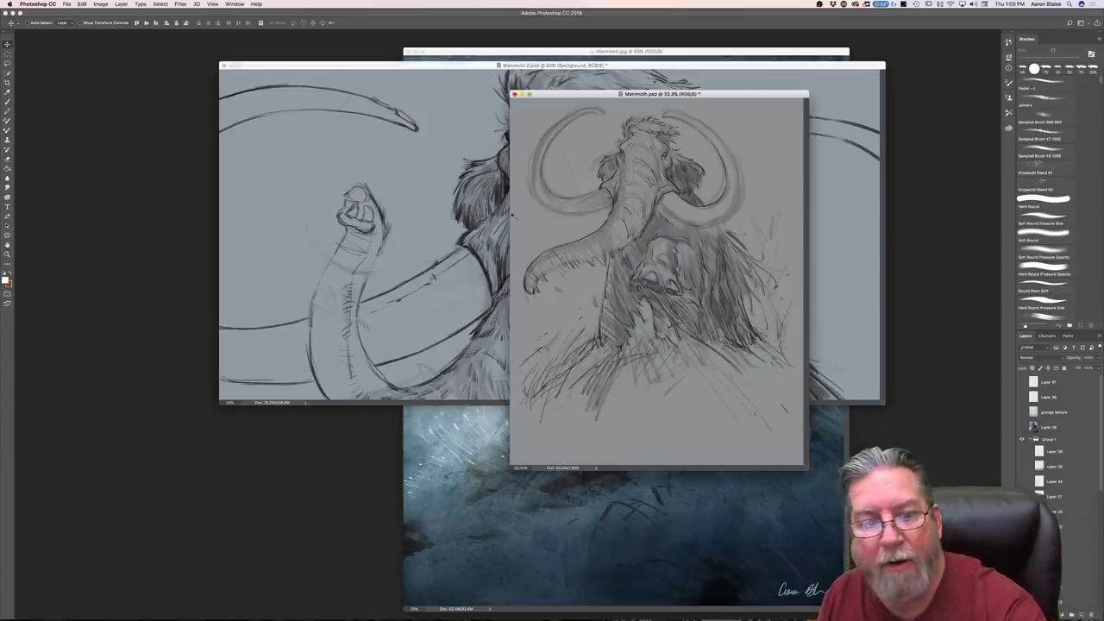
click(471, 208)
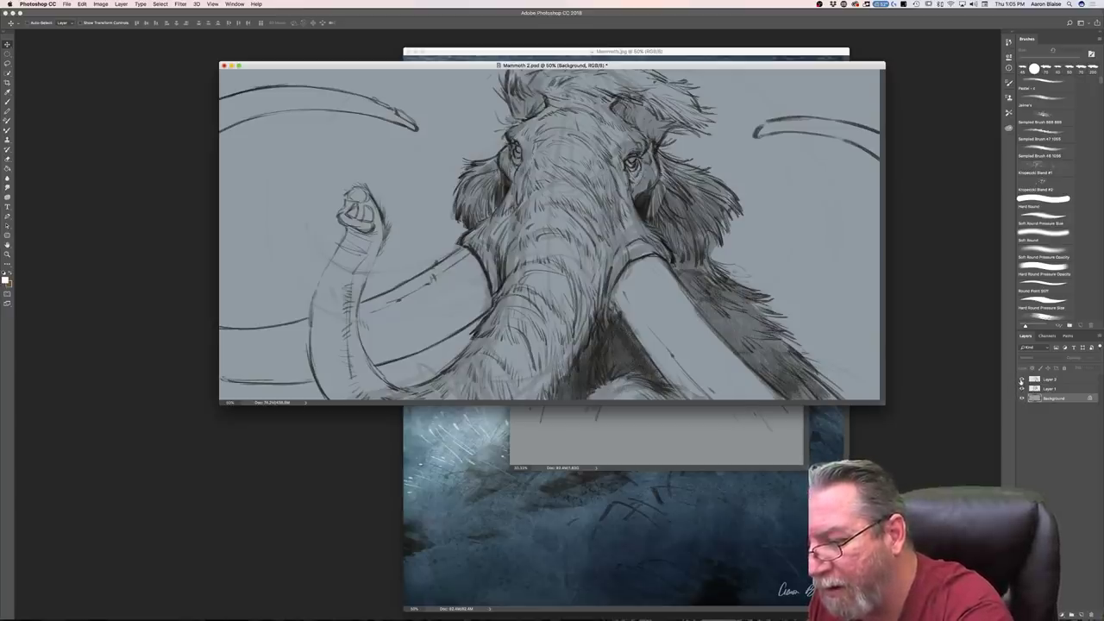
Step: Select Layer 2 in Mammoth 2.psd and display the document at 16.7% in full screen mode with the menu bar
click(1048, 380)
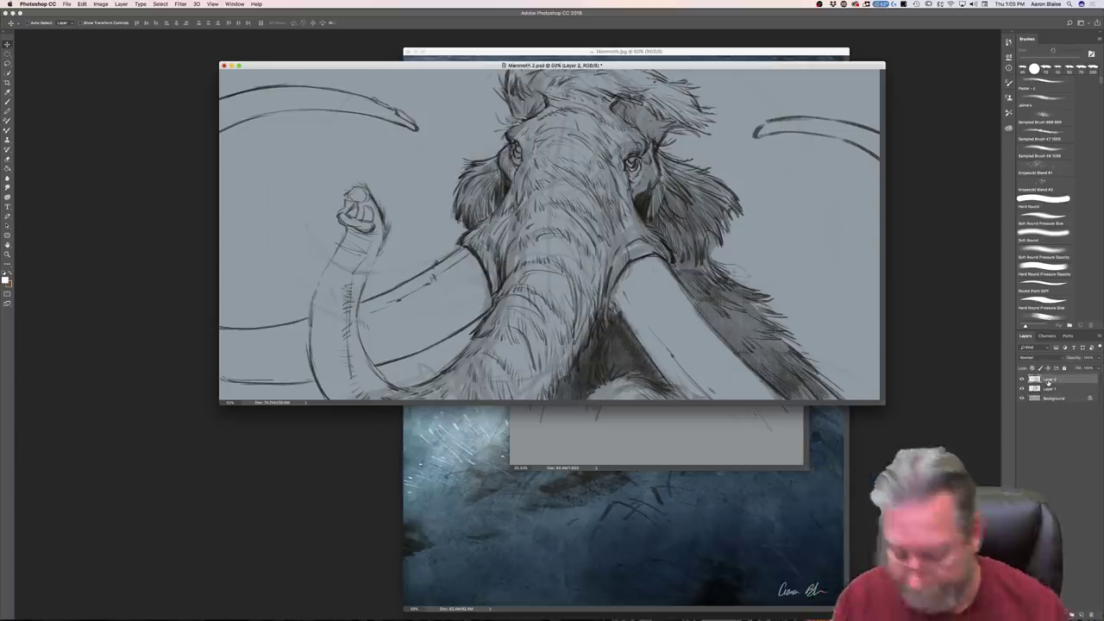
key(super+minus)
key(super+minus)
key(super+minus)
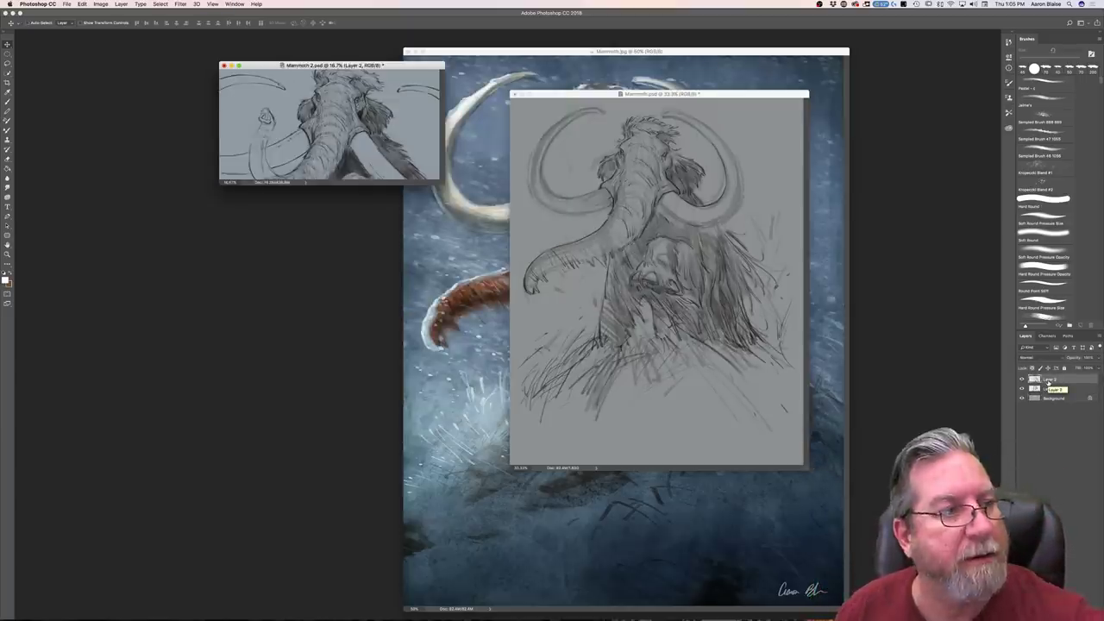
key(f)
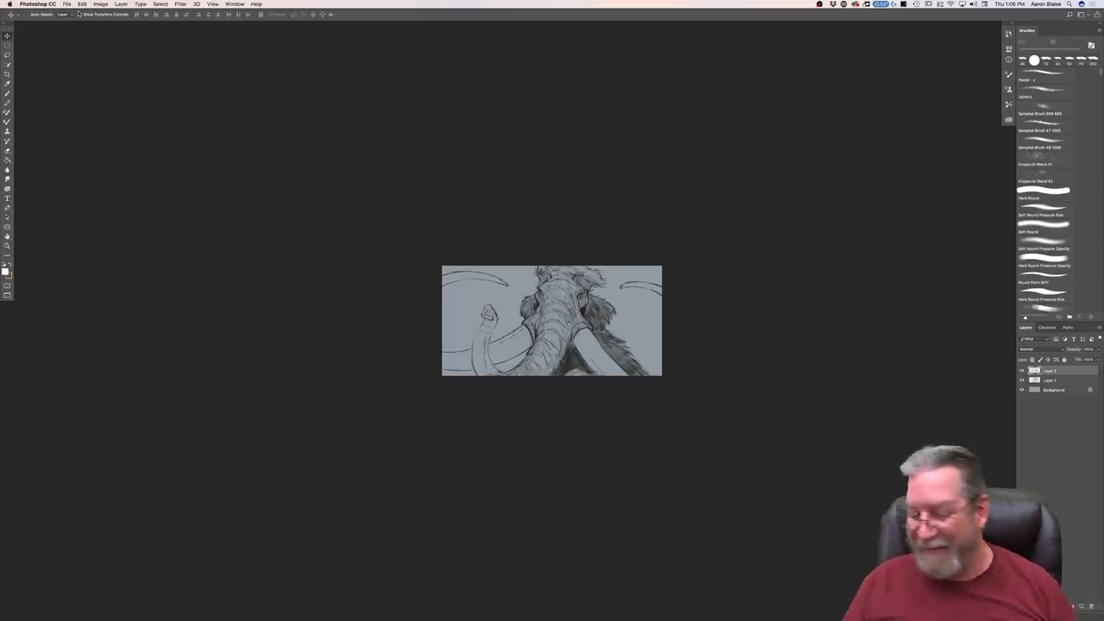
Step: Try to scale down the Layer 2 sketch with Free Transform, and undo the last change to the layer
click(67, 4)
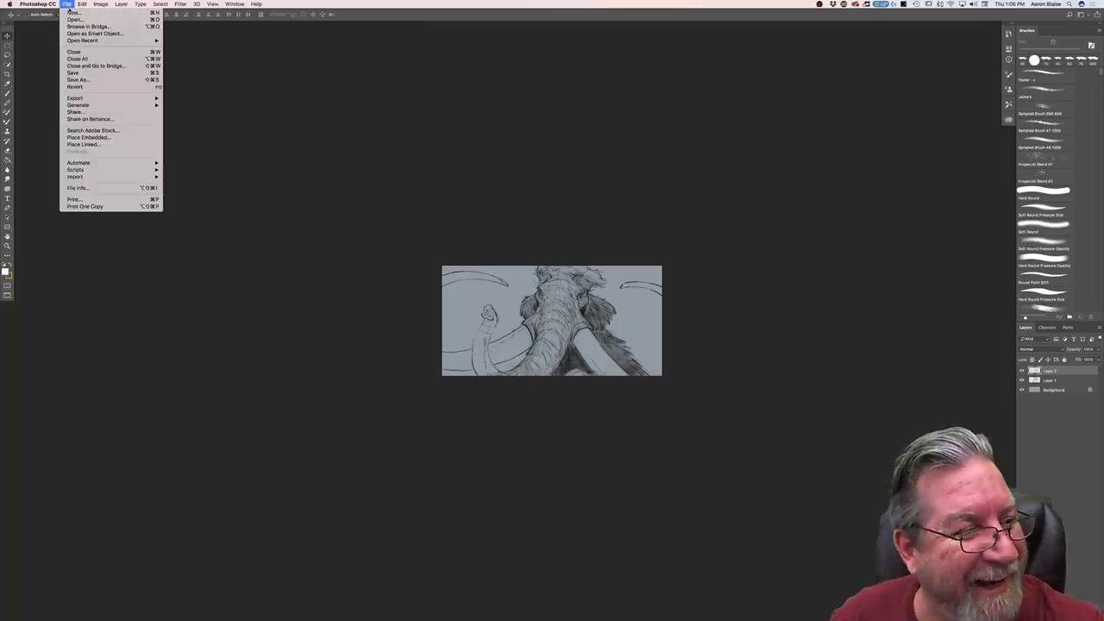
mouse_move(82, 5)
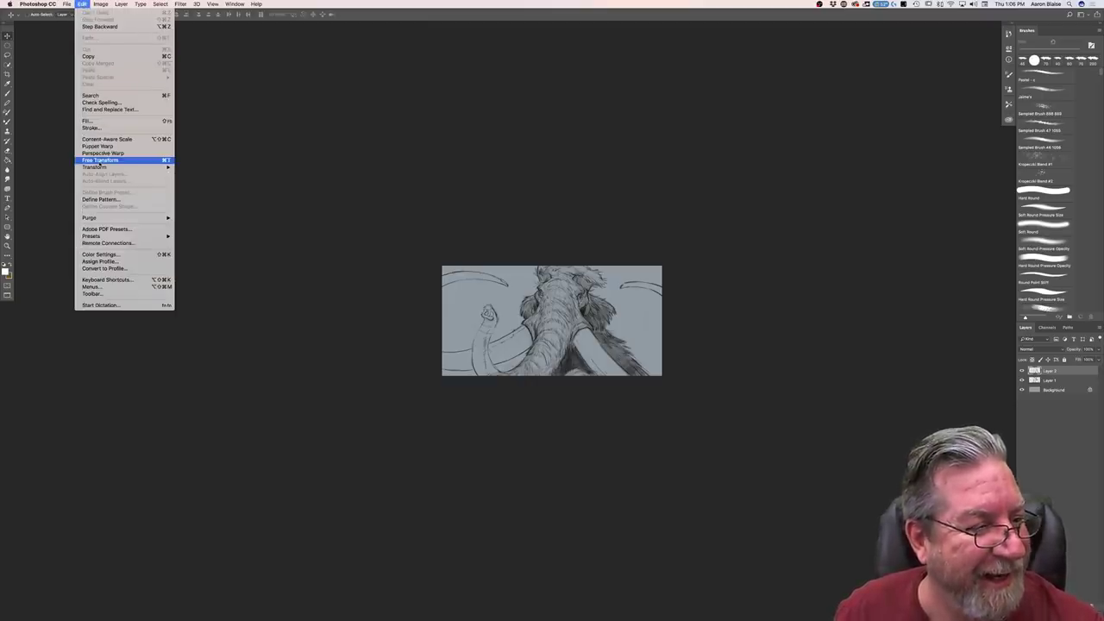
click(101, 161)
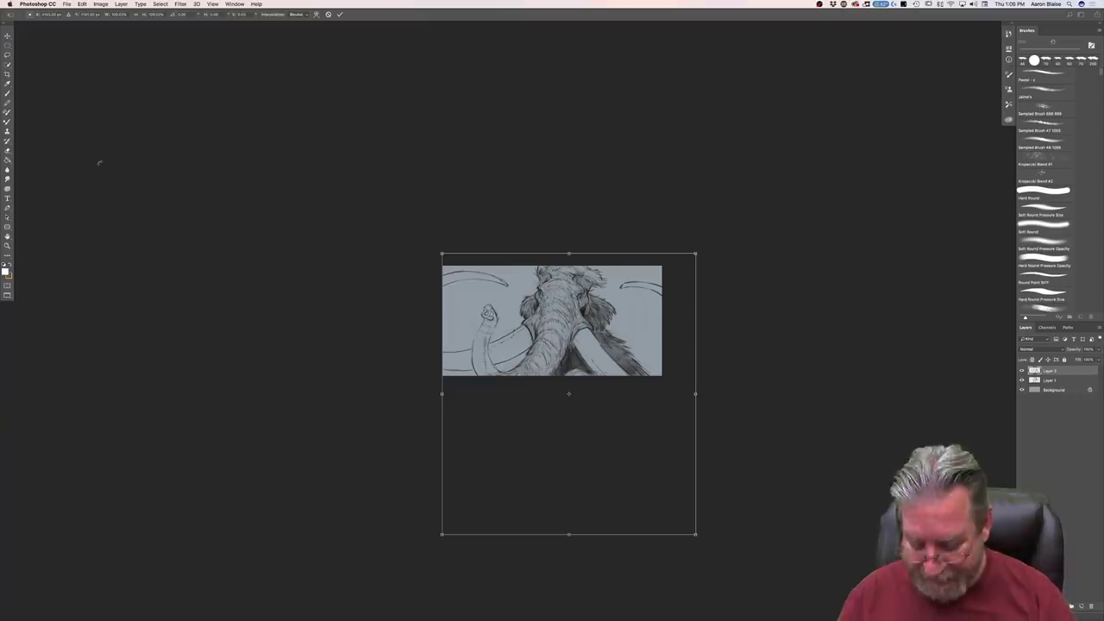
drag(695, 534, 682, 505)
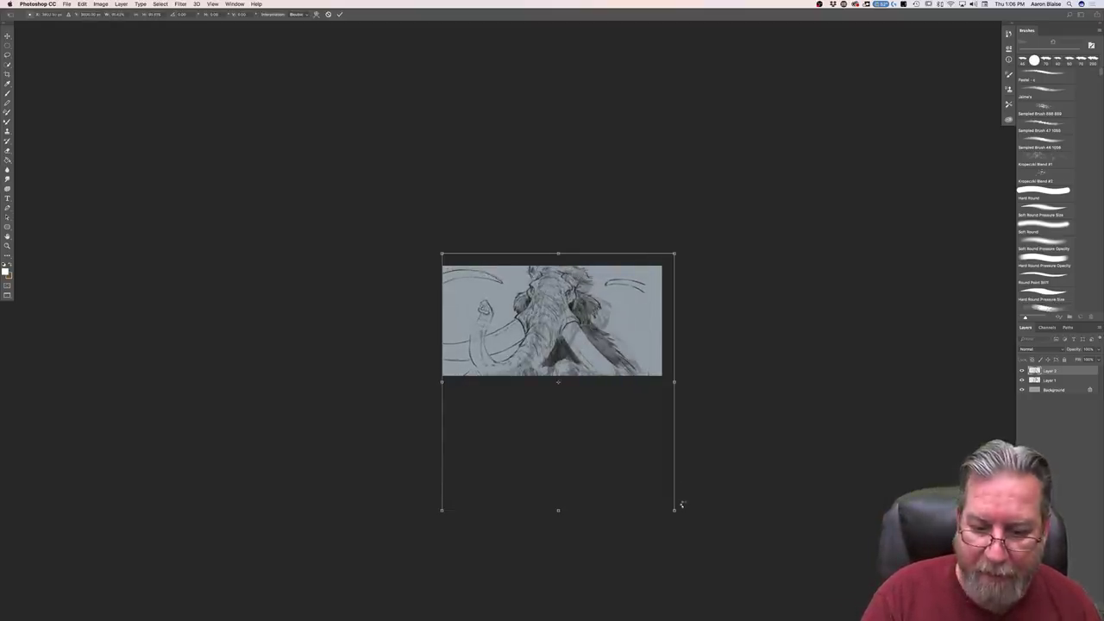
key(Return)
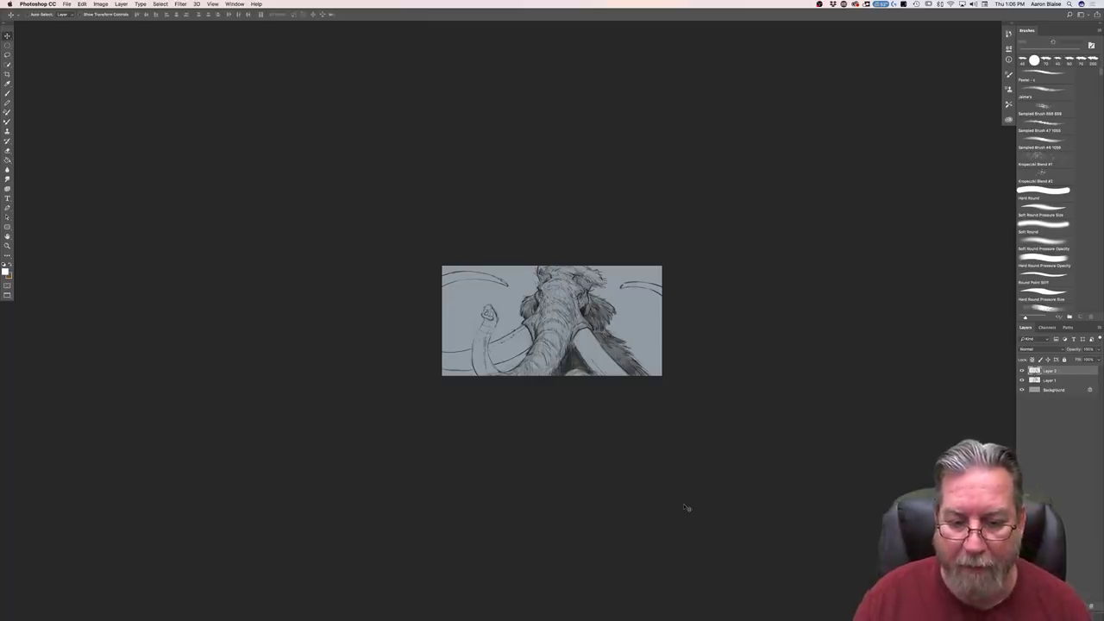
key(super+equal)
key(super+equal)
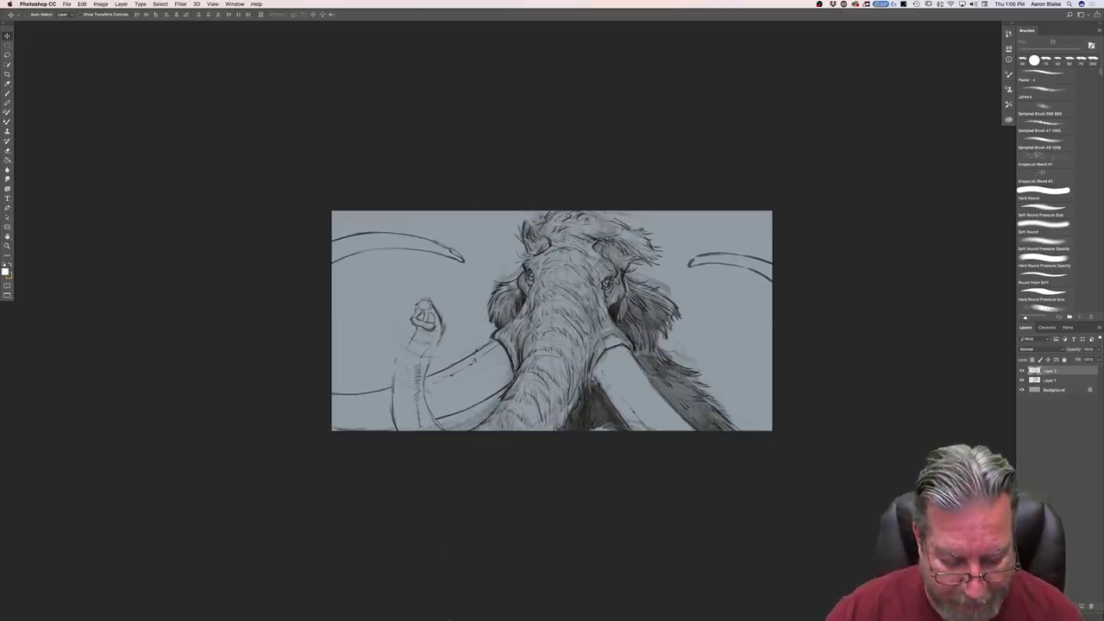
mouse_move(439, 616)
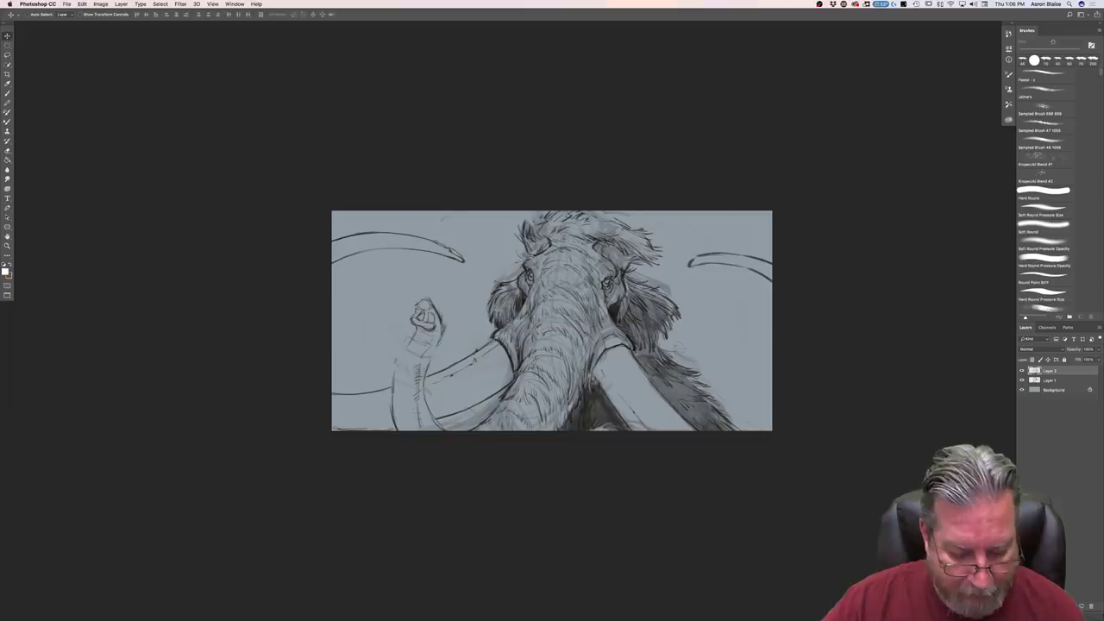
mouse_move(402, 611)
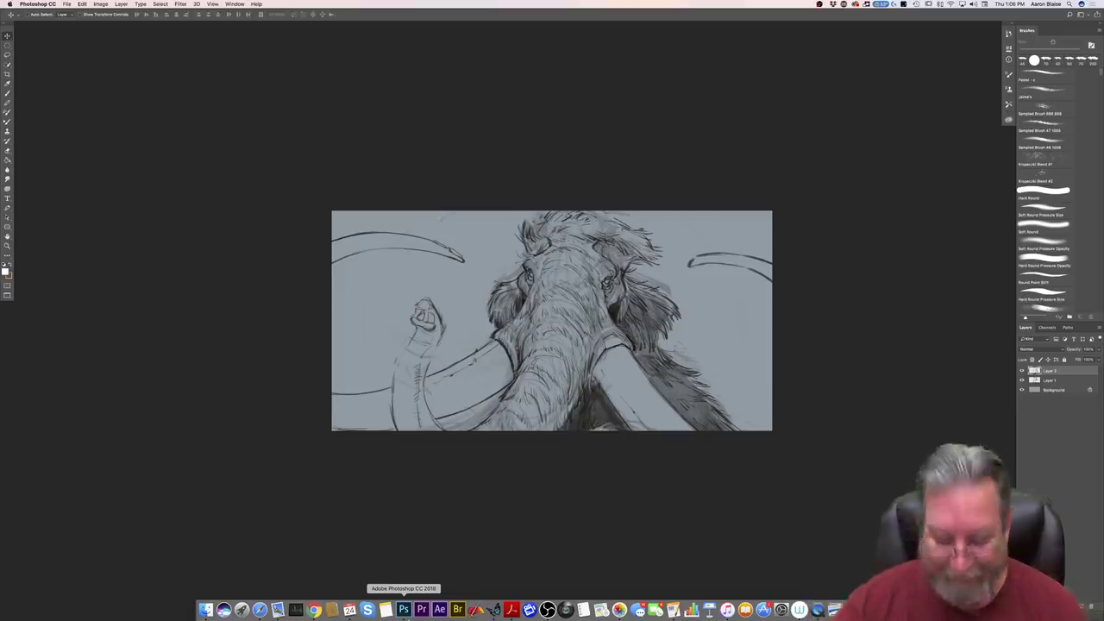
key(super+z)
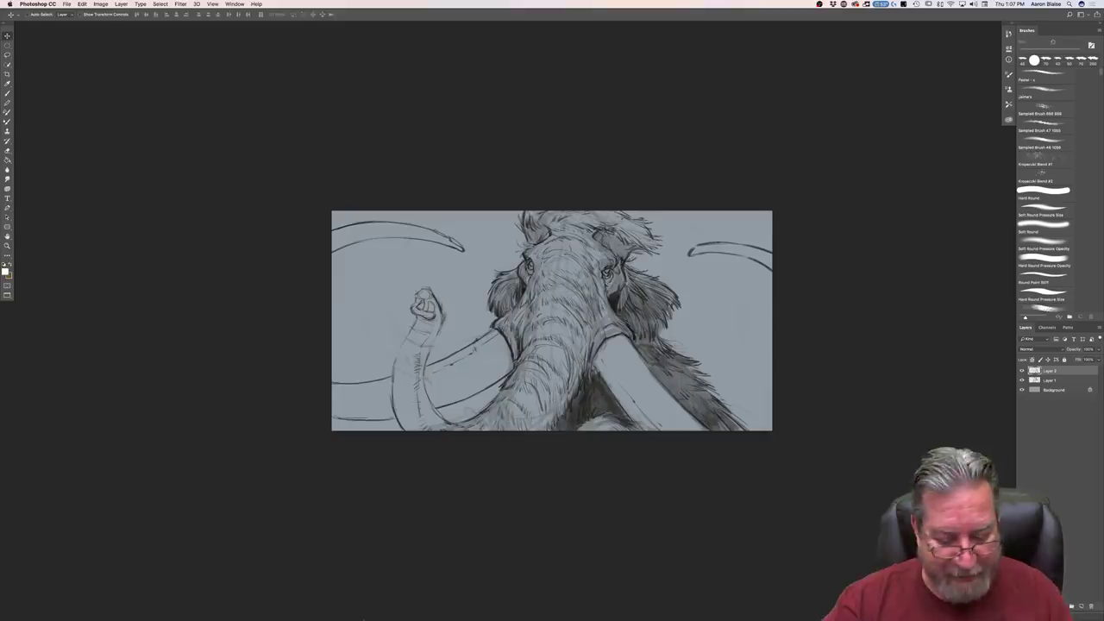
Step: Switch to Chrome and open the bookmarked "The Deep Thoughts" message page in a new tab
mouse_move(367, 614)
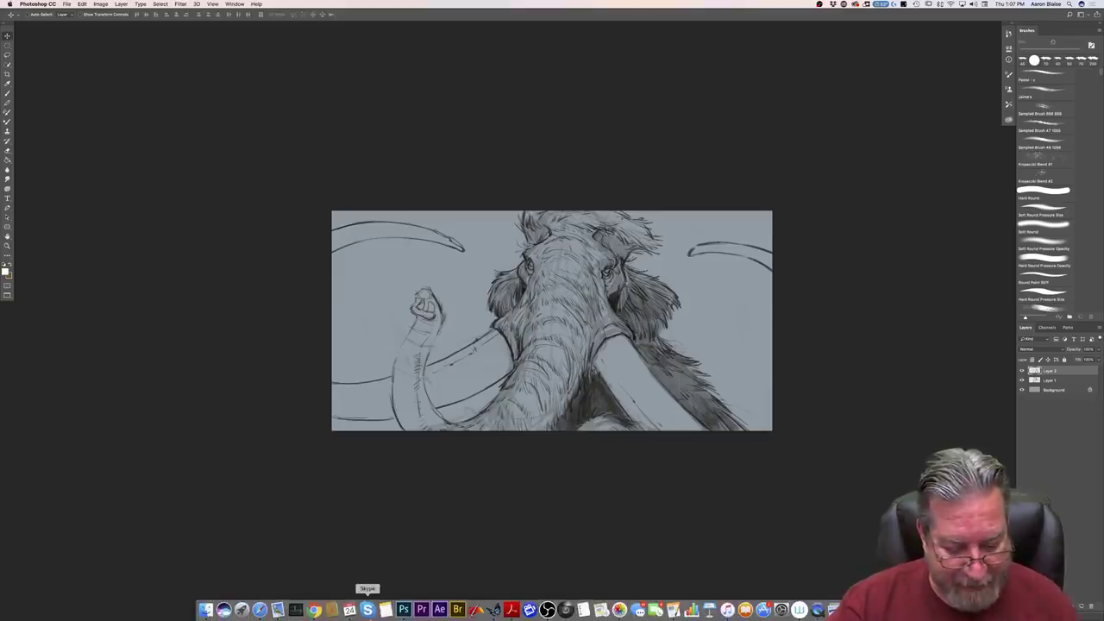
click(315, 610)
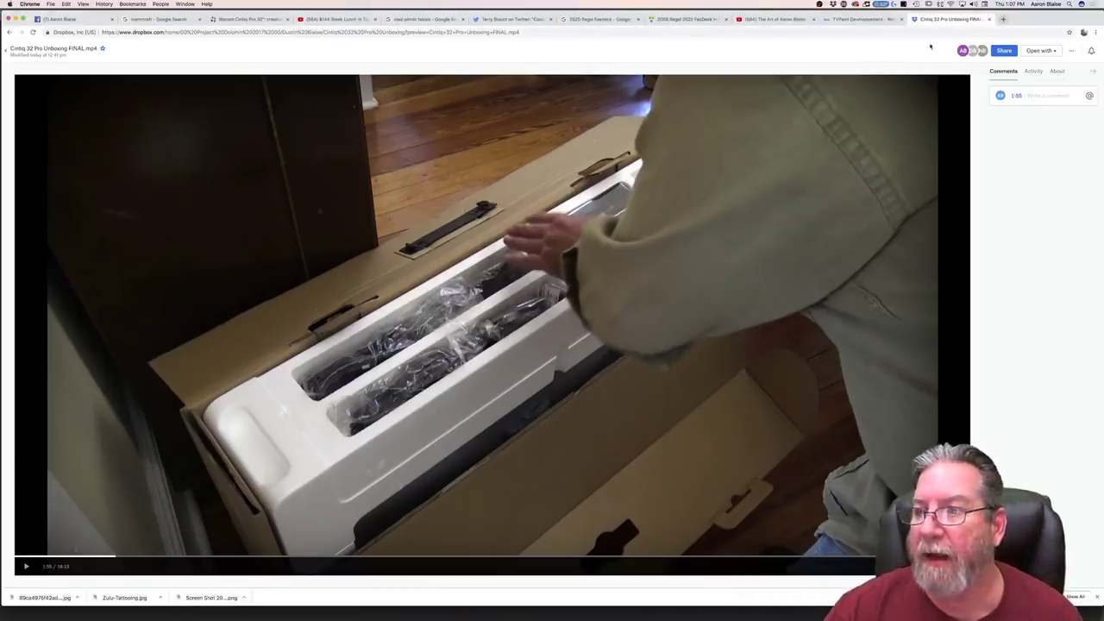
click(1003, 20)
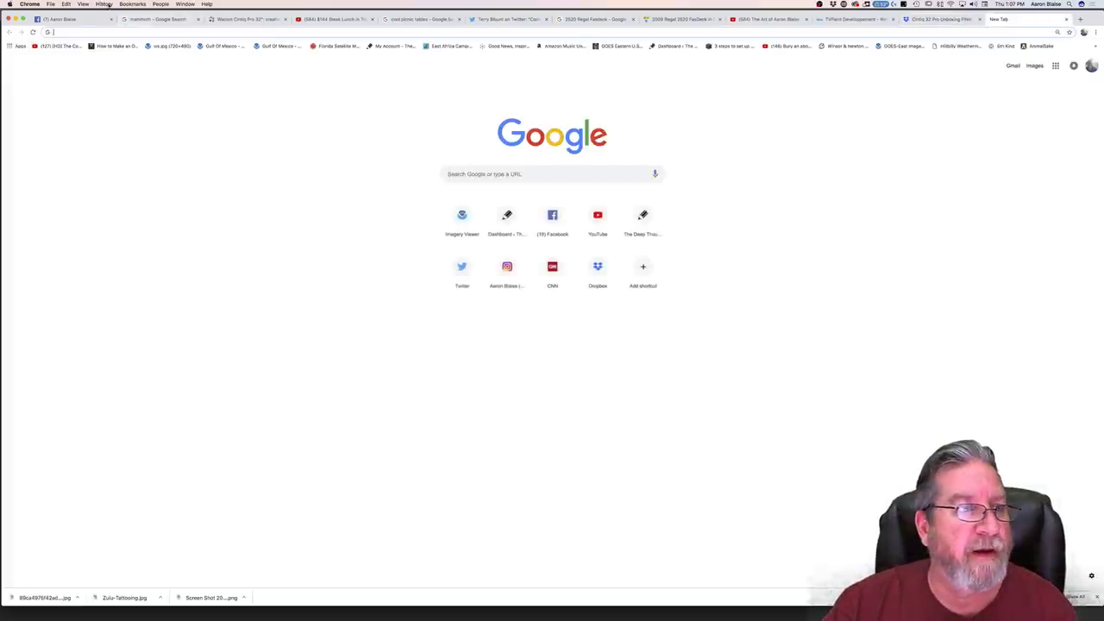
click(134, 5)
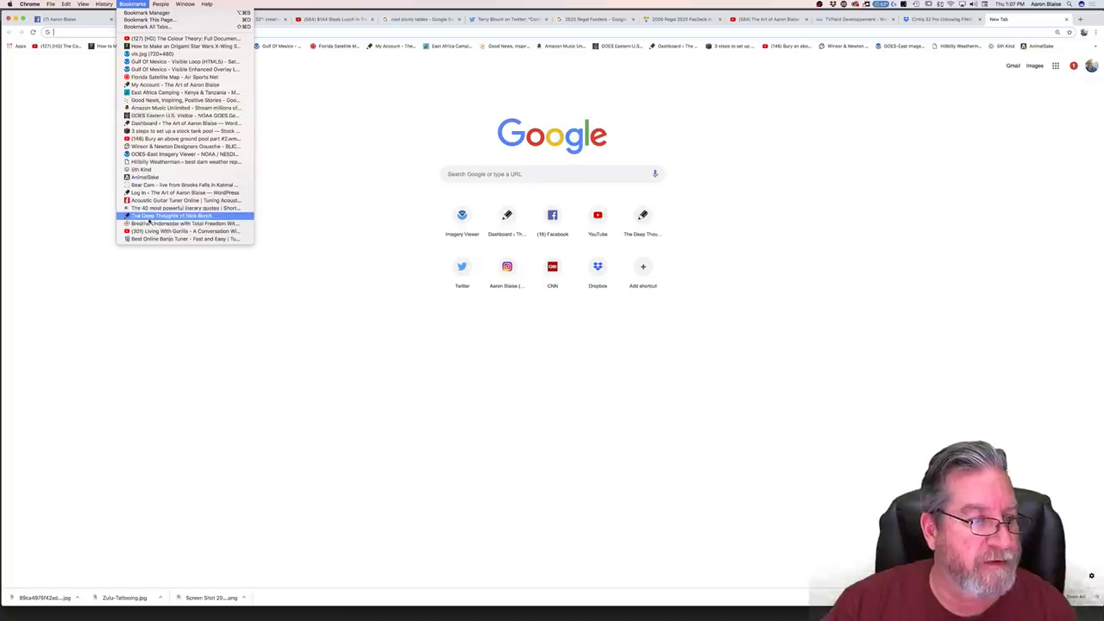
click(150, 216)
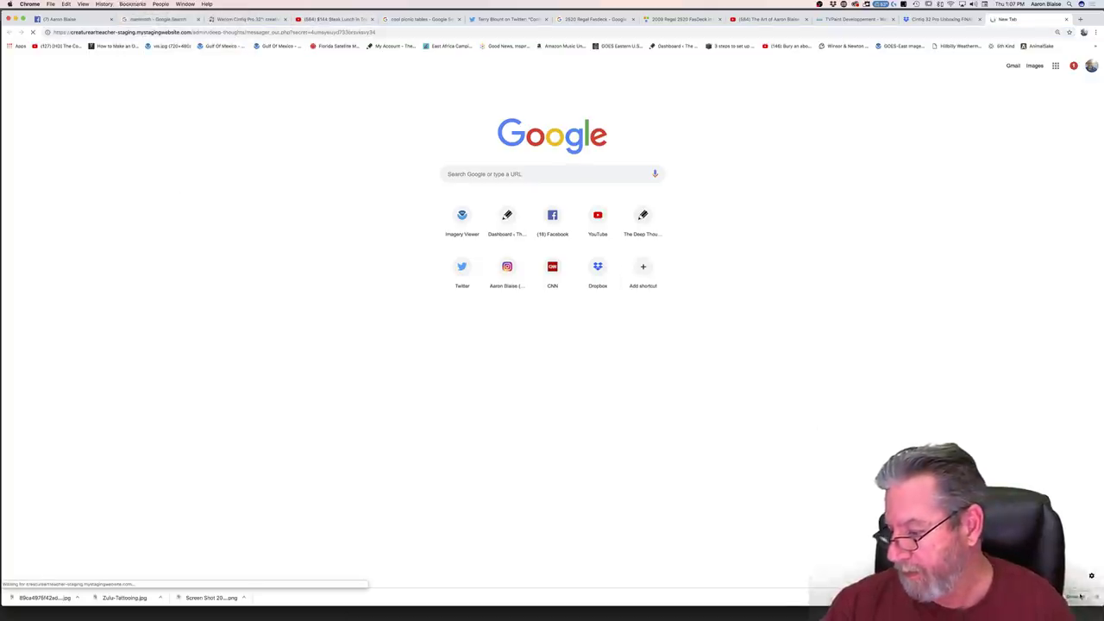
Step: Shrink the browser window, move it away from the canvas, and return to Photoshop with its panels shown
drag(1081, 595, 737, 433)
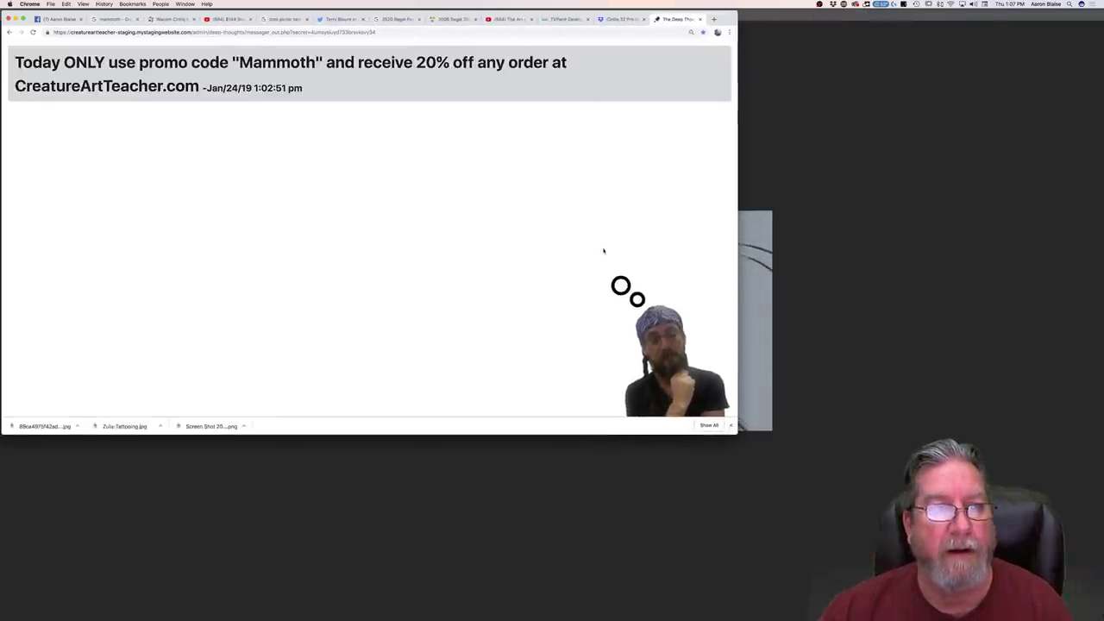
drag(221, 14, 604, 0)
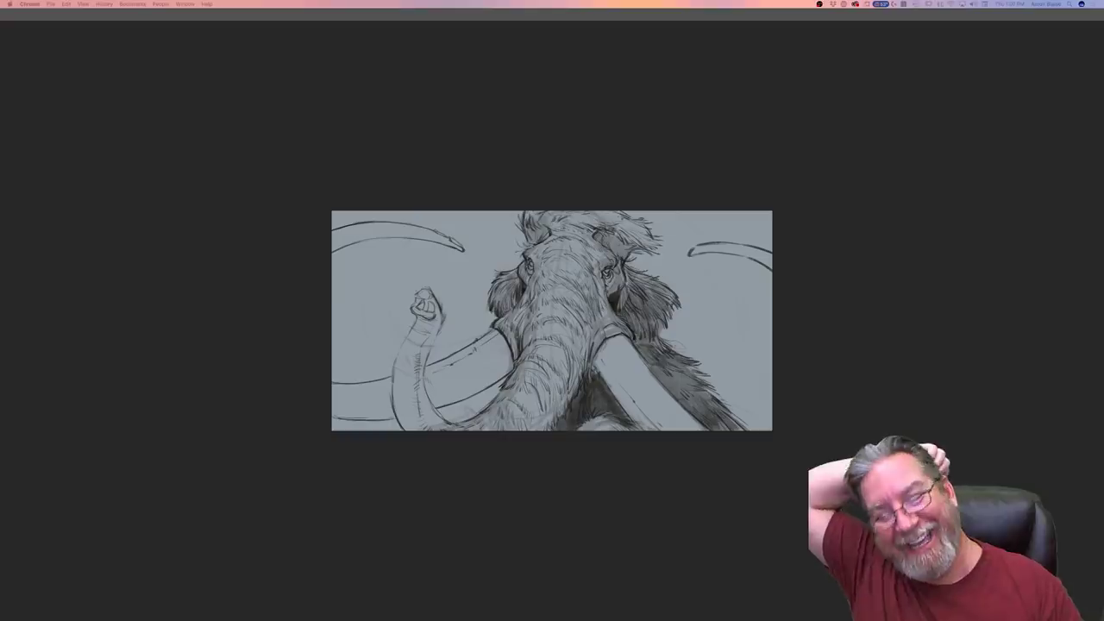
key(Tab)
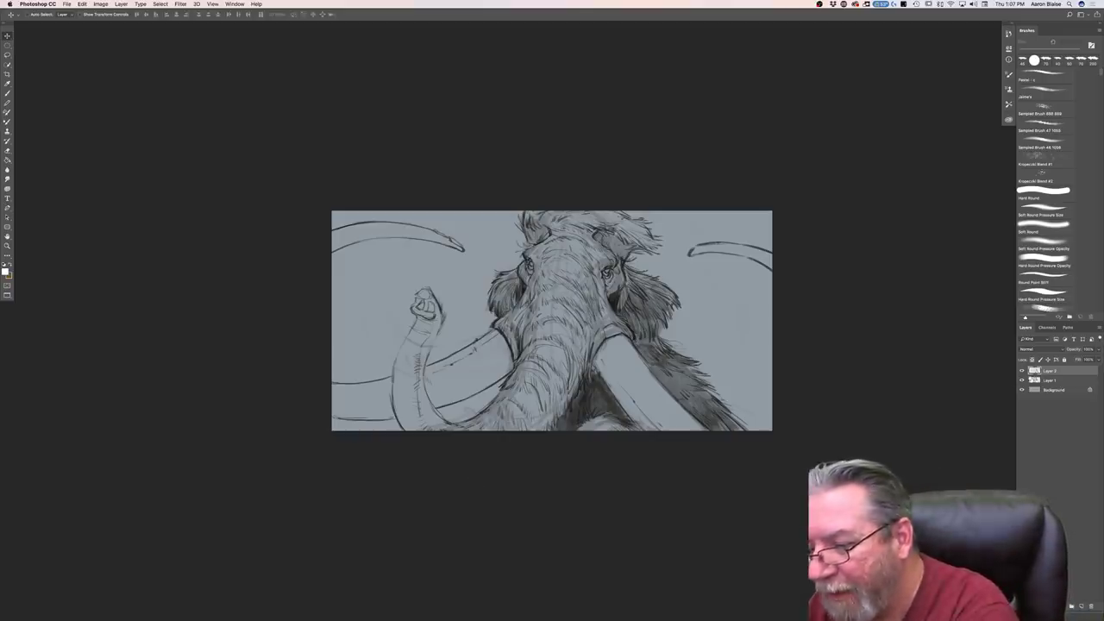
Step: Check Layer 1's visibility and try to scale Layer 1 and Layer 2 down slightly together with Free Transform
click(1022, 380)
click(1022, 382)
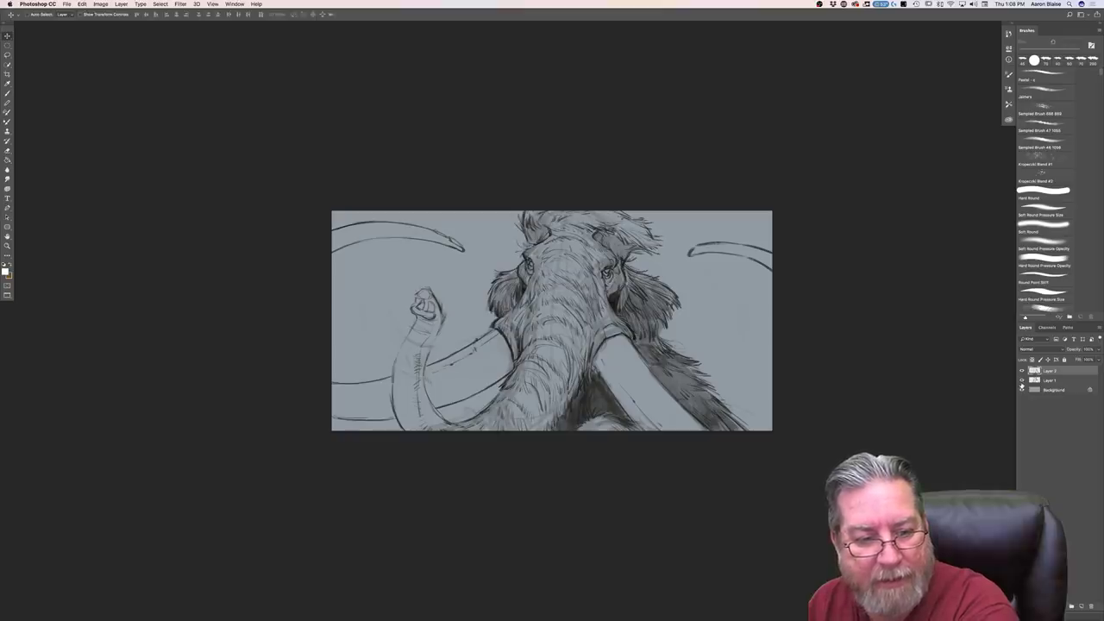
click(1034, 382)
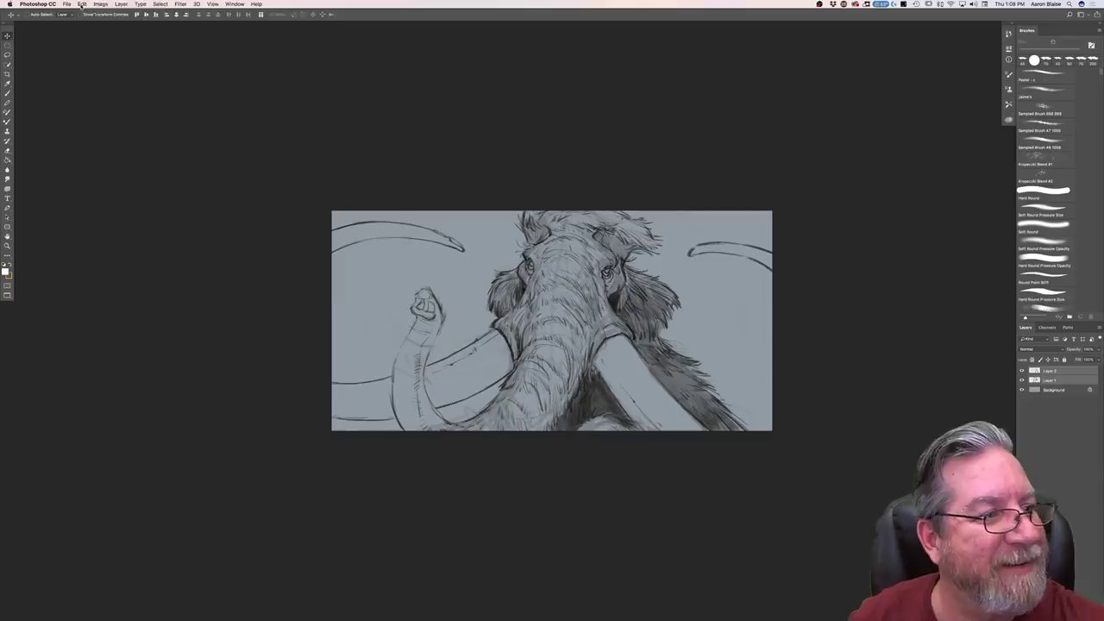
click(82, 4)
click(96, 160)
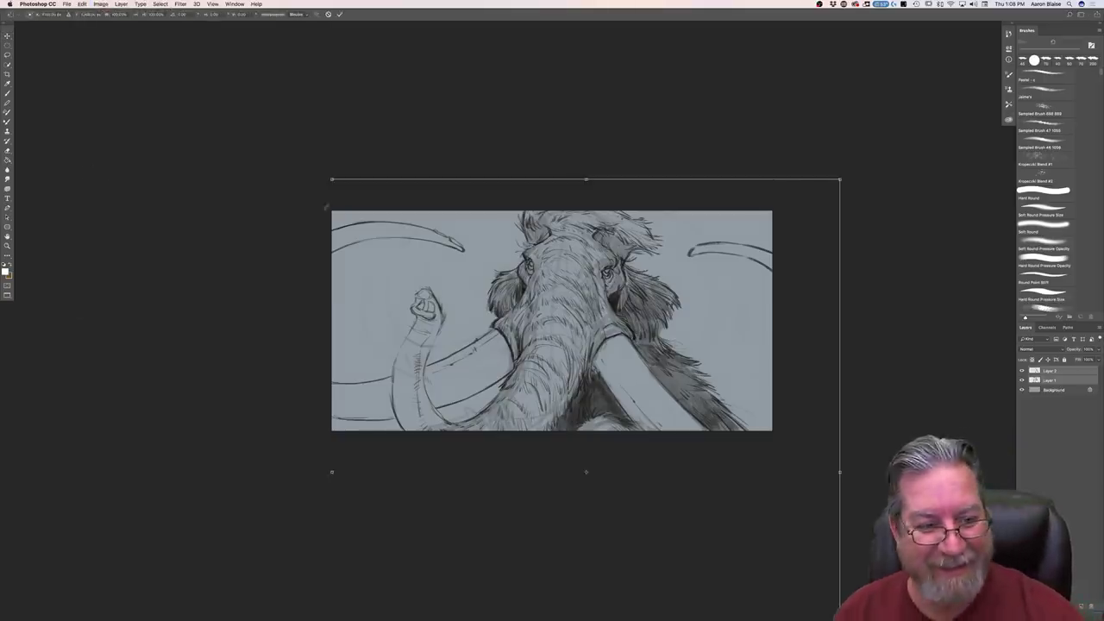
mouse_move(332, 179)
mouse_down()
mouse_move(345, 193)
mouse_move(334, 182)
mouse_up()
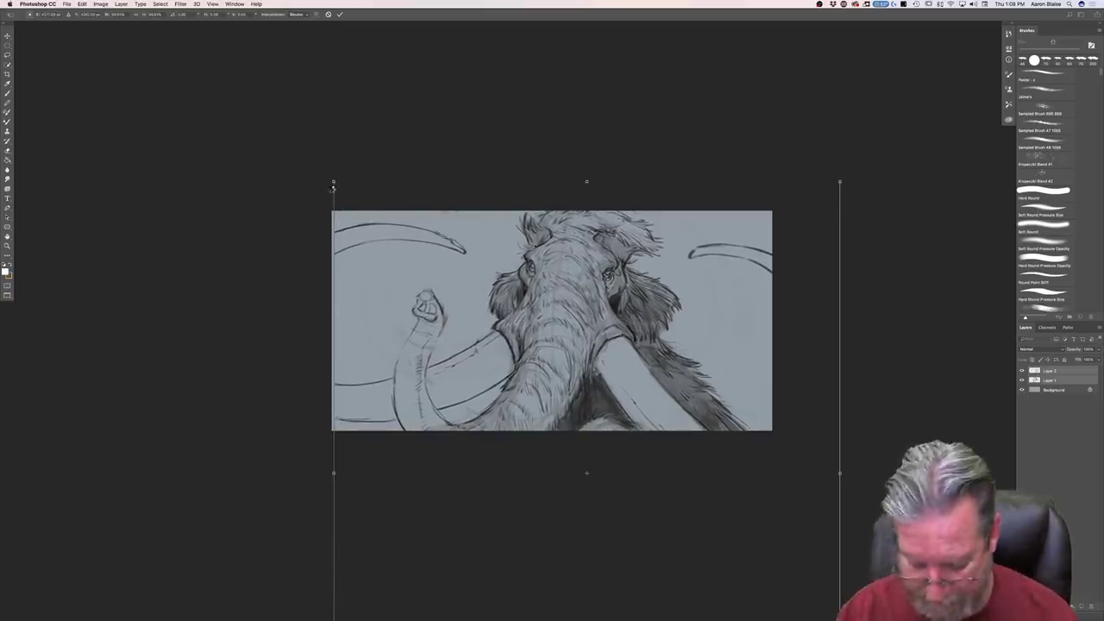
key(Return)
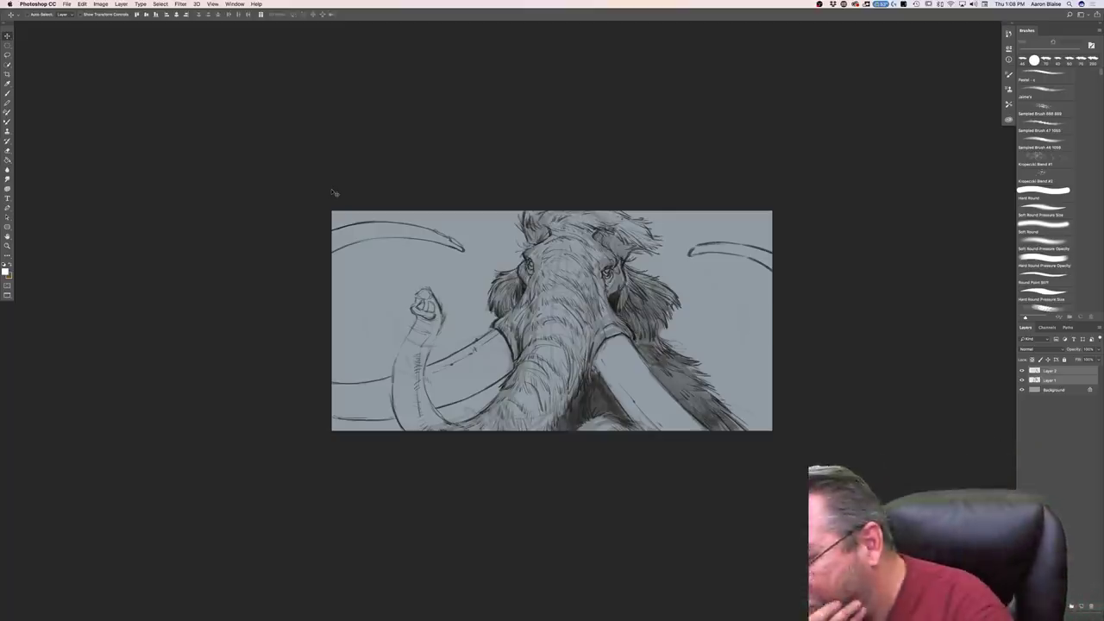
Step: Add a new empty layer directly above the Background layer, beneath the sketch layers
click(1045, 390)
click(1080, 607)
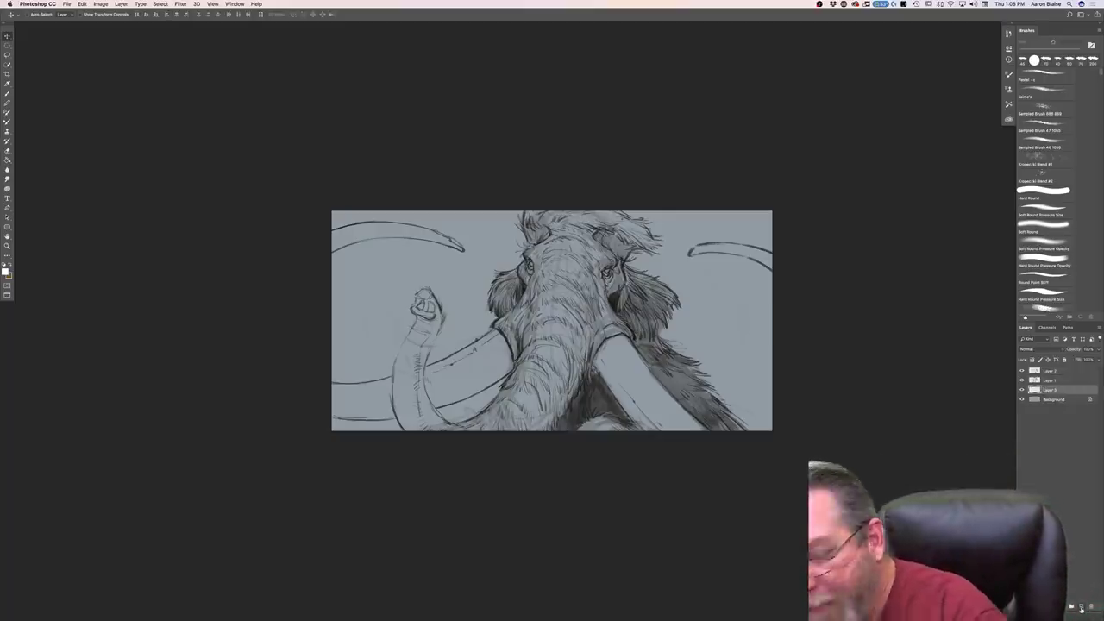
key(super+equal)
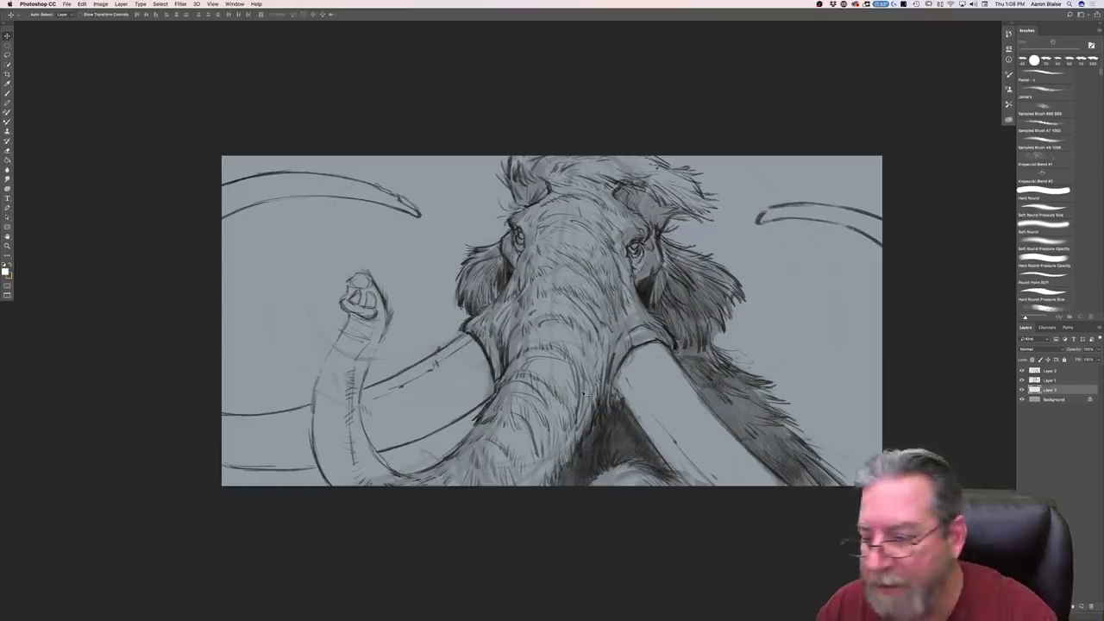
click(1045, 383)
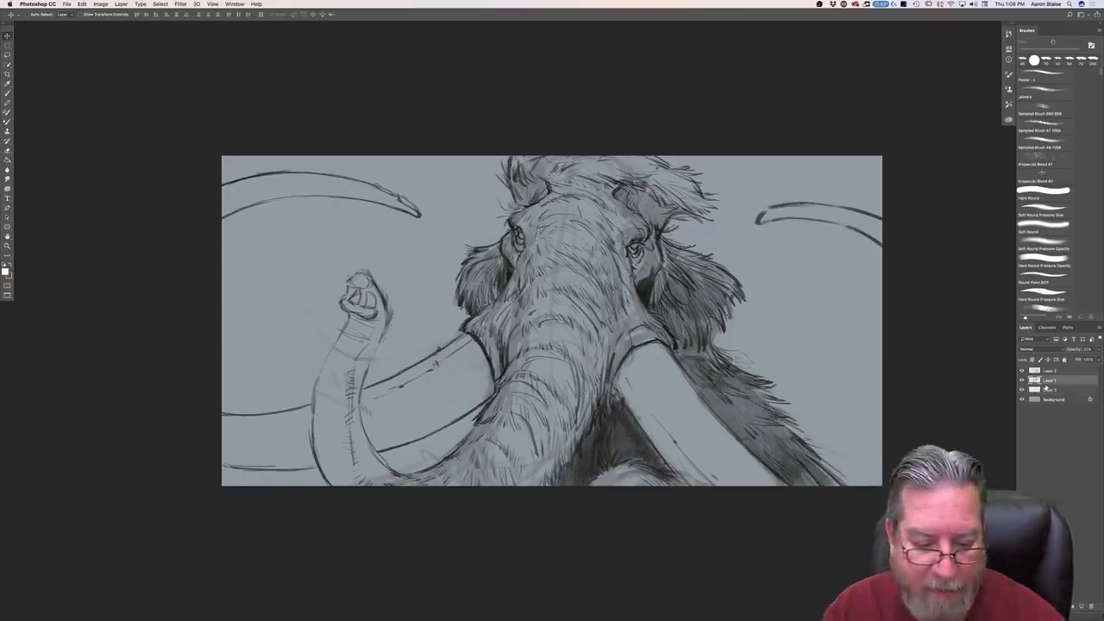
drag(554, 401, 537, 465)
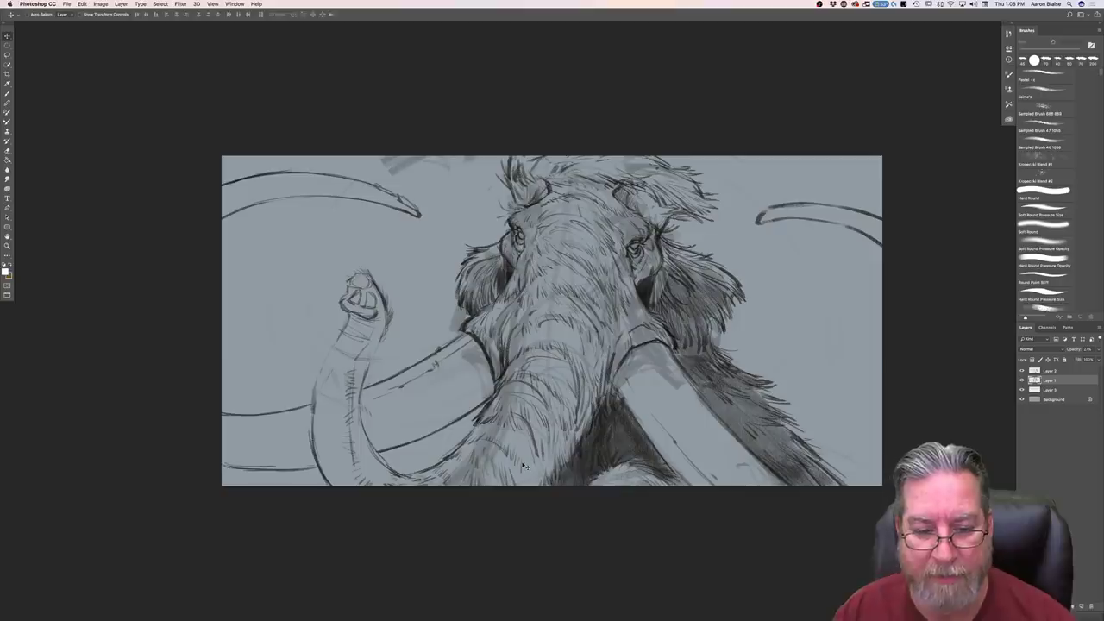
key(ctrl+z)
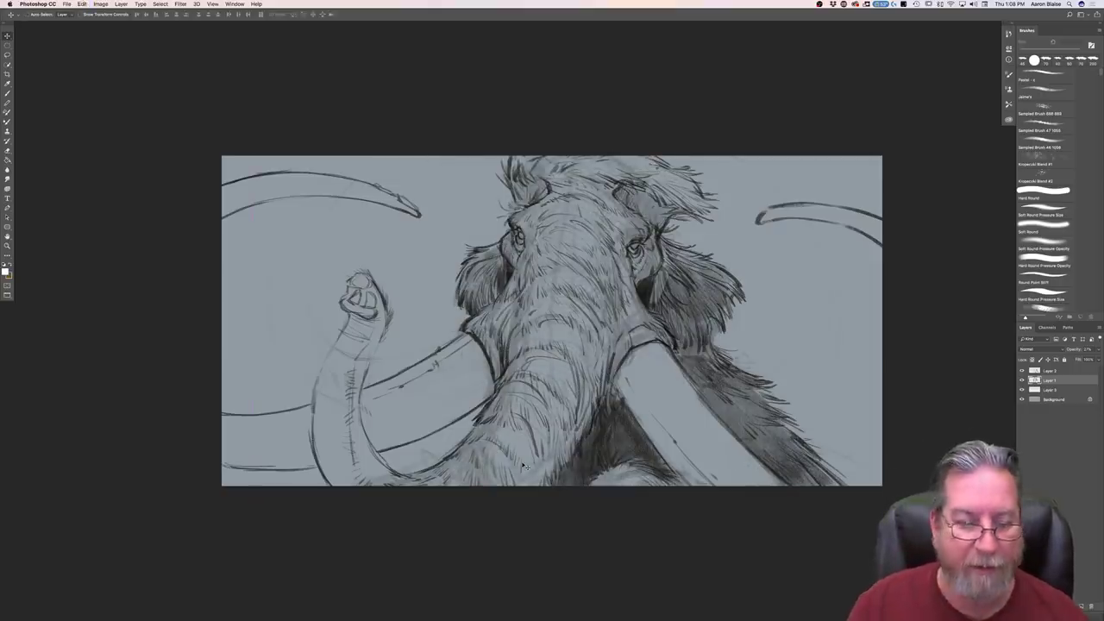
Step: Clear the hatching lines from the raised trunk on Layer 2 with the Hard Round Pressure Opacity brush
click(7, 112)
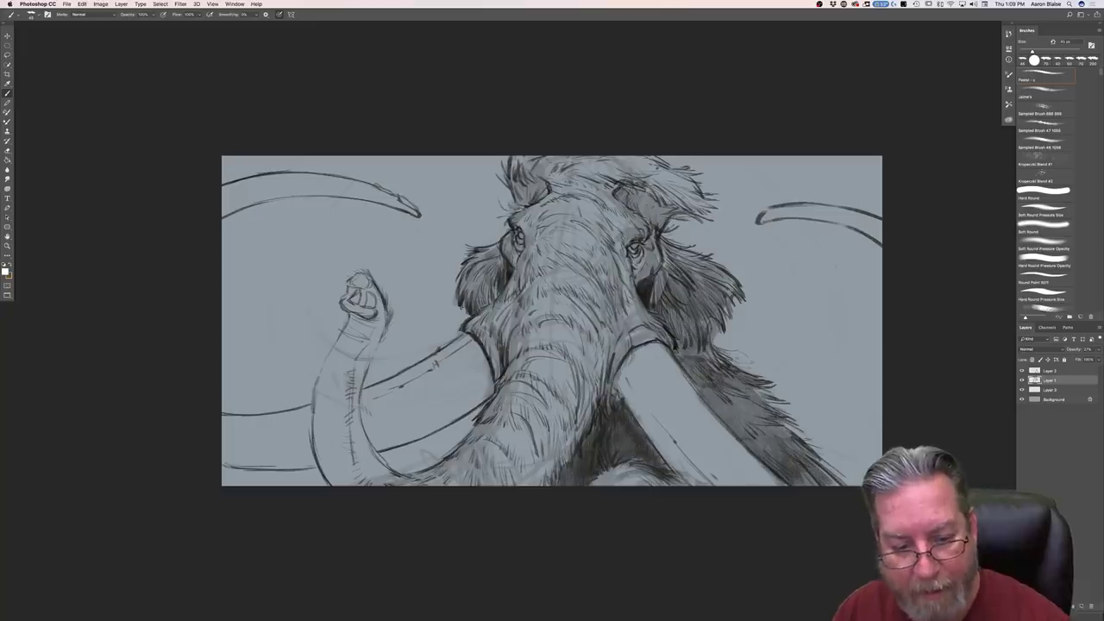
click(1043, 261)
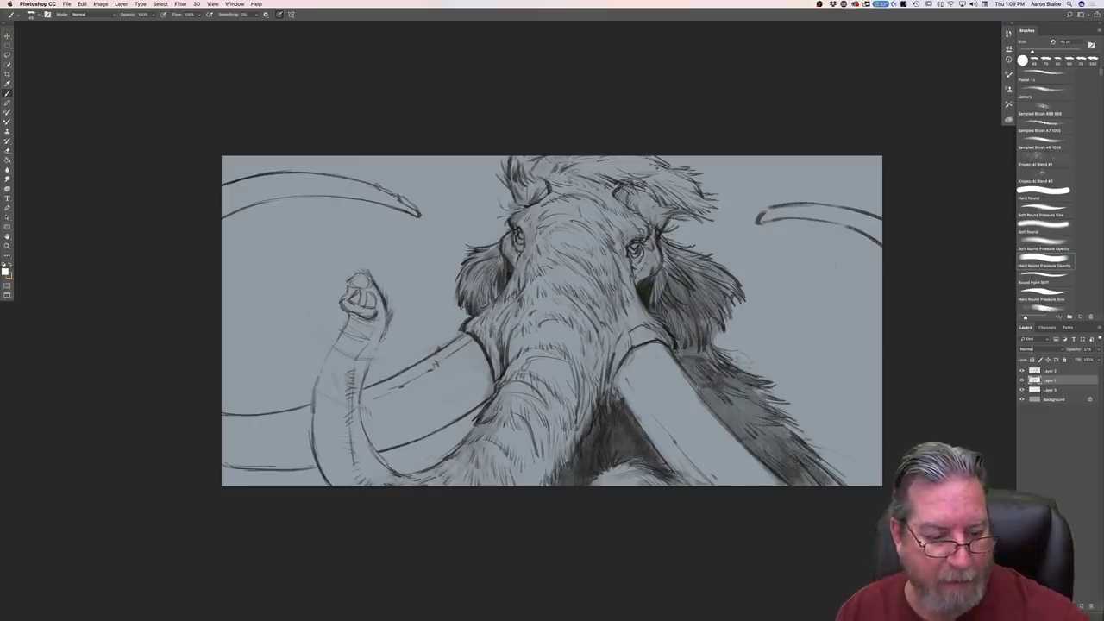
click(1044, 372)
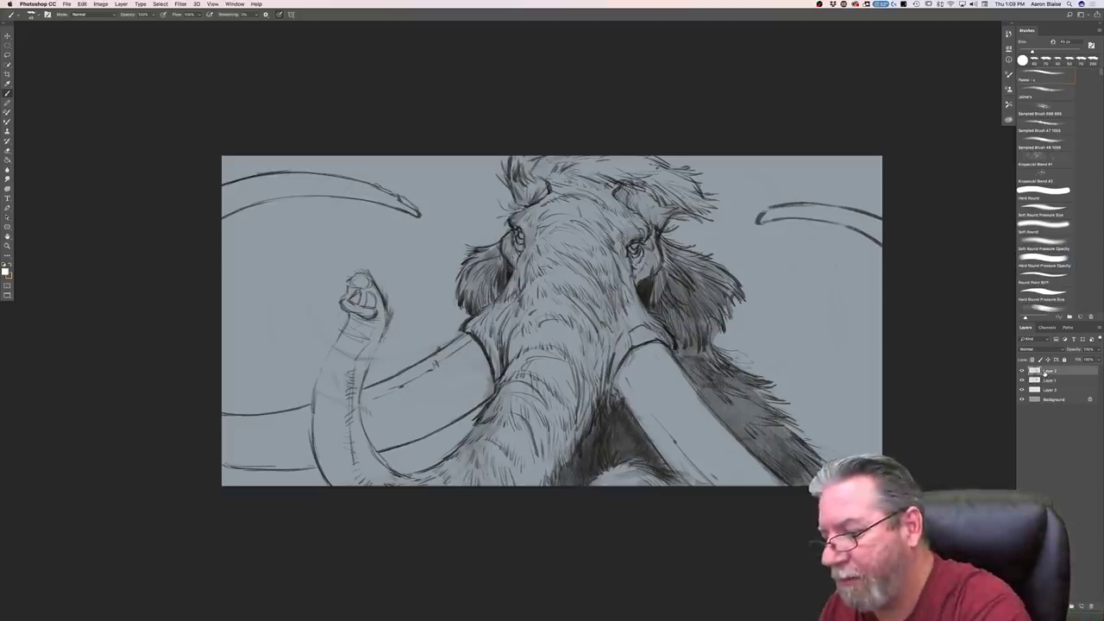
click(1044, 259)
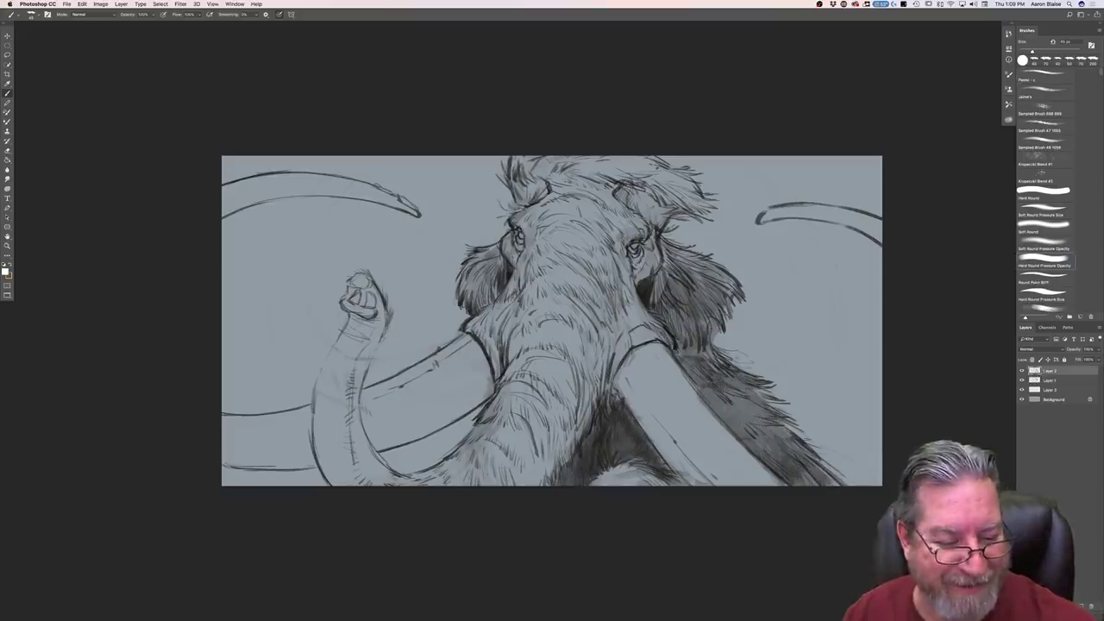
mouse_move(352, 368)
mouse_down()
mouse_move(351, 405)
mouse_move(363, 395)
mouse_move(349, 433)
mouse_up()
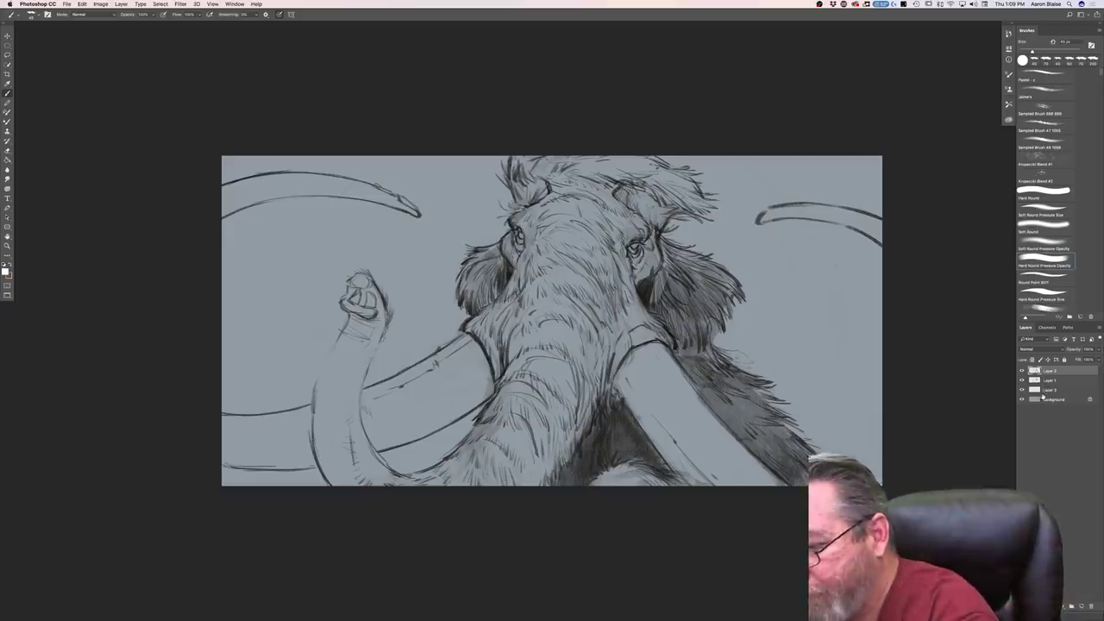
Step: Select the new layer directly above Background and set the foreground colour to a warm brown, about RGB 140, 88, 57
click(1048, 390)
key(i)
click(6, 270)
click(131, 160)
click(73, 117)
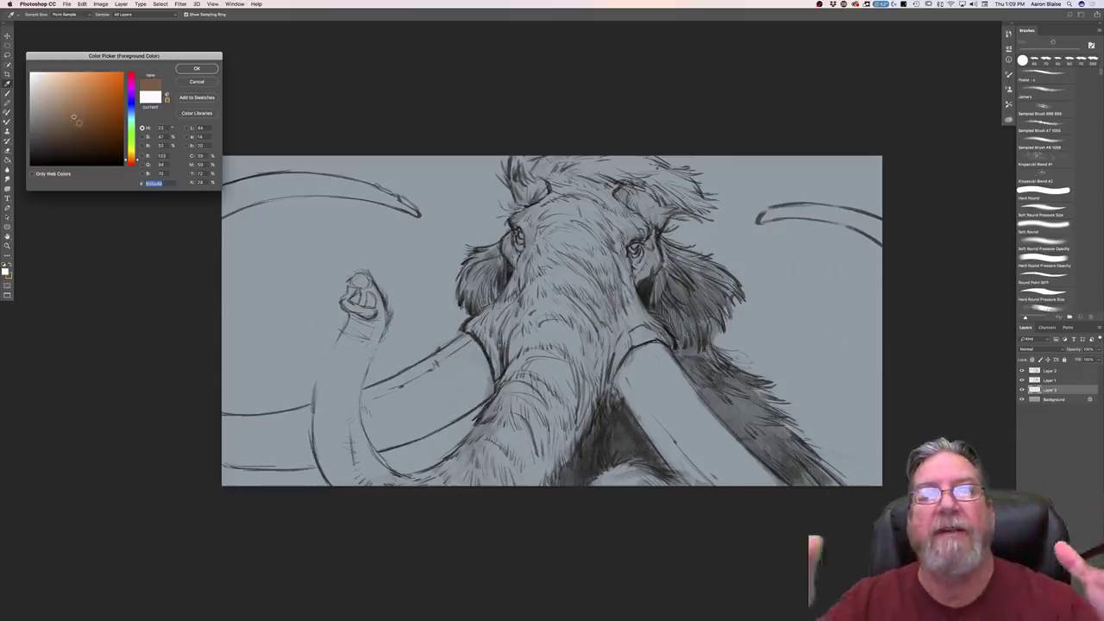
click(80, 118)
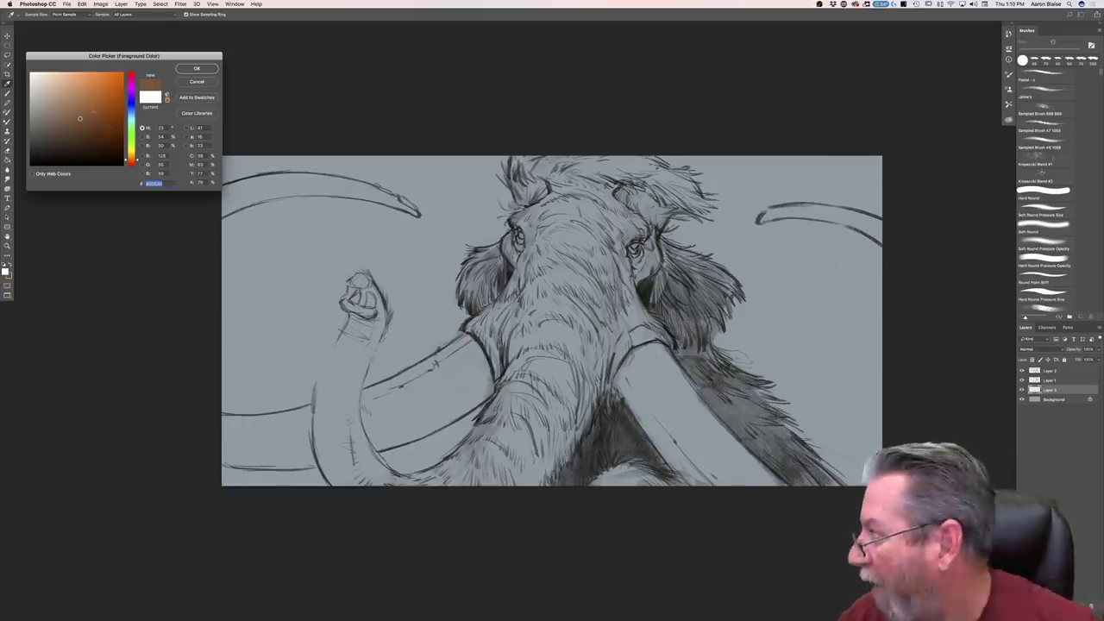
click(85, 114)
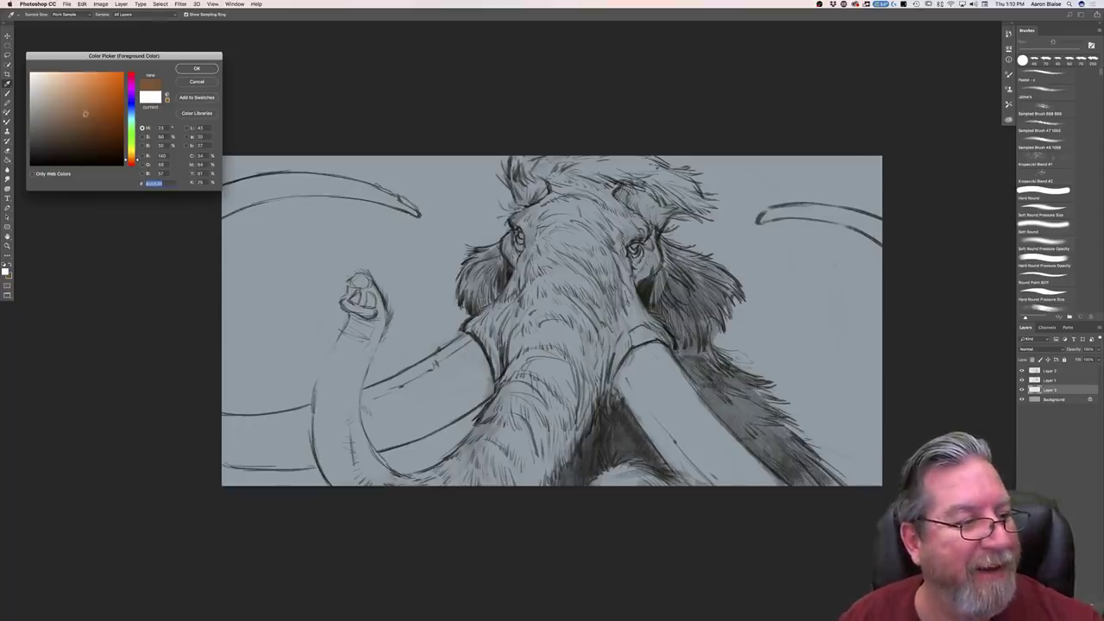
click(184, 68)
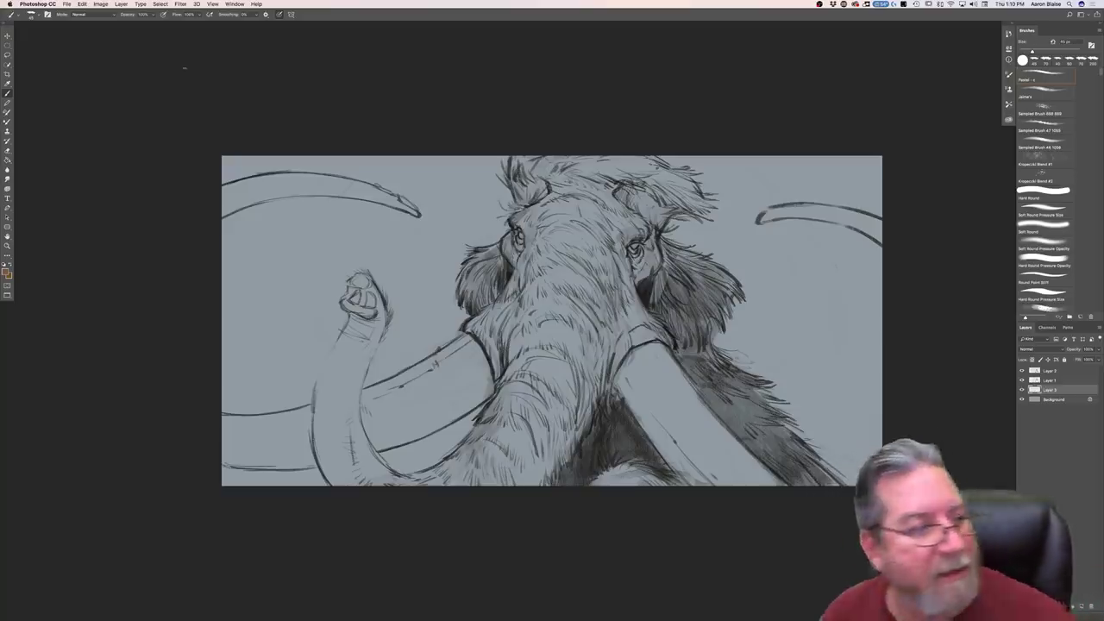
Step: Block in the mammoth's forehead, face and upper trunk with flat brown using the Jaime's brush preset
click(33, 15)
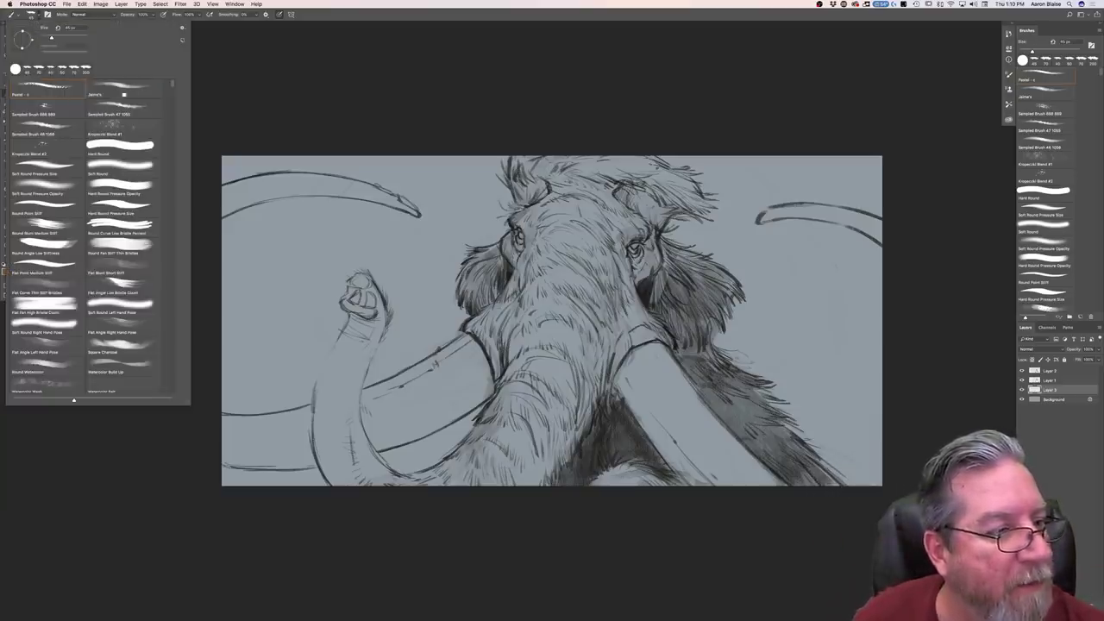
click(121, 91)
key(Return)
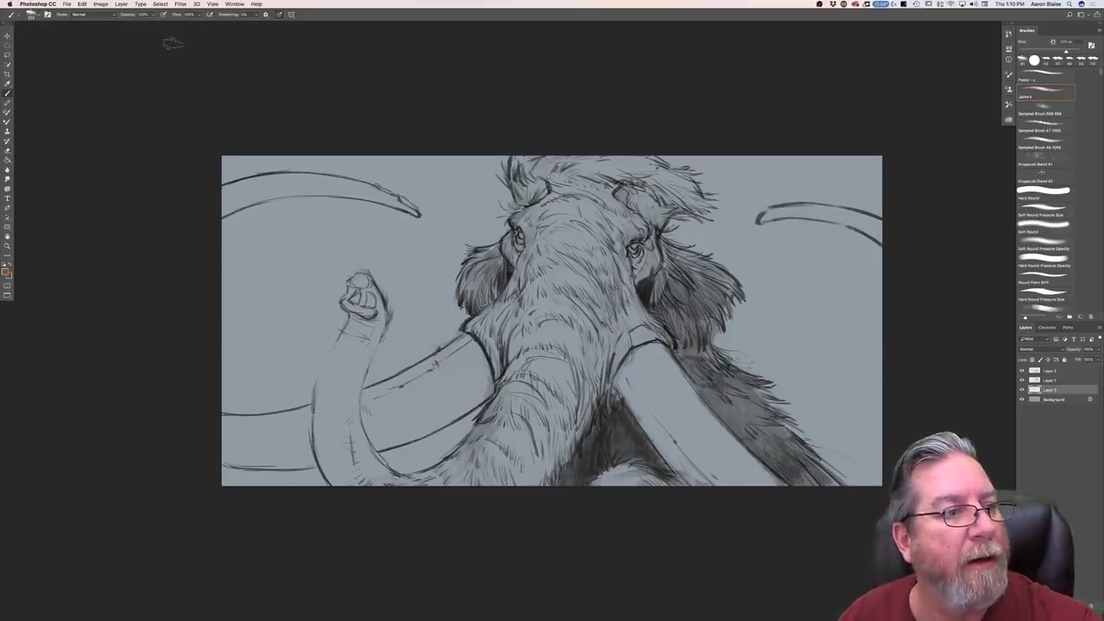
mouse_move(582, 263)
mouse_down()
mouse_move(574, 345)
mouse_move(576, 259)
mouse_move(552, 350)
mouse_move(612, 251)
mouse_move(626, 332)
mouse_move(634, 255)
mouse_move(610, 345)
mouse_move(556, 392)
mouse_move(526, 259)
mouse_move(518, 345)
mouse_move(500, 250)
mouse_move(496, 315)
mouse_move(478, 341)
mouse_move(472, 310)
mouse_move(518, 234)
mouse_move(478, 250)
mouse_move(466, 289)
mouse_move(463, 278)
mouse_move(492, 340)
mouse_move(478, 316)
mouse_move(488, 339)
mouse_move(469, 327)
mouse_move(501, 357)
mouse_move(504, 397)
mouse_move(509, 383)
mouse_move(544, 423)
mouse_up()
mouse_move(573, 388)
mouse_down()
mouse_move(655, 327)
mouse_move(649, 338)
mouse_up()
mouse_move(666, 257)
mouse_down()
mouse_move(661, 285)
mouse_move(652, 263)
mouse_move(639, 265)
mouse_move(636, 216)
mouse_move(573, 185)
mouse_move(564, 241)
mouse_move(544, 199)
mouse_move(526, 241)
mouse_move(518, 216)
mouse_move(515, 224)
mouse_move(534, 203)
mouse_move(518, 220)
mouse_move(522, 183)
mouse_move(511, 176)
mouse_move(588, 168)
mouse_move(654, 188)
mouse_up()
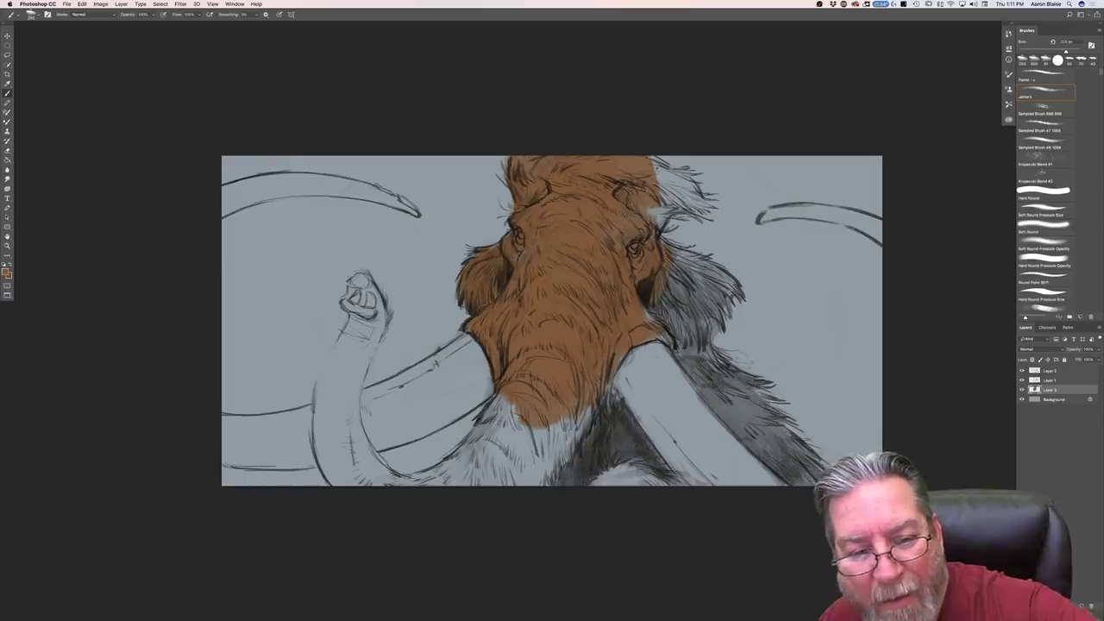
Step: Fill the swept hair tuft on top of the head and the shaggy ear on the right with brown
drag(662, 295, 665, 314)
mouse_move(666, 183)
mouse_down()
mouse_move(666, 225)
mouse_move(690, 178)
mouse_move(666, 165)
mouse_move(700, 197)
mouse_move(697, 212)
mouse_move(664, 205)
mouse_move(700, 274)
mouse_up()
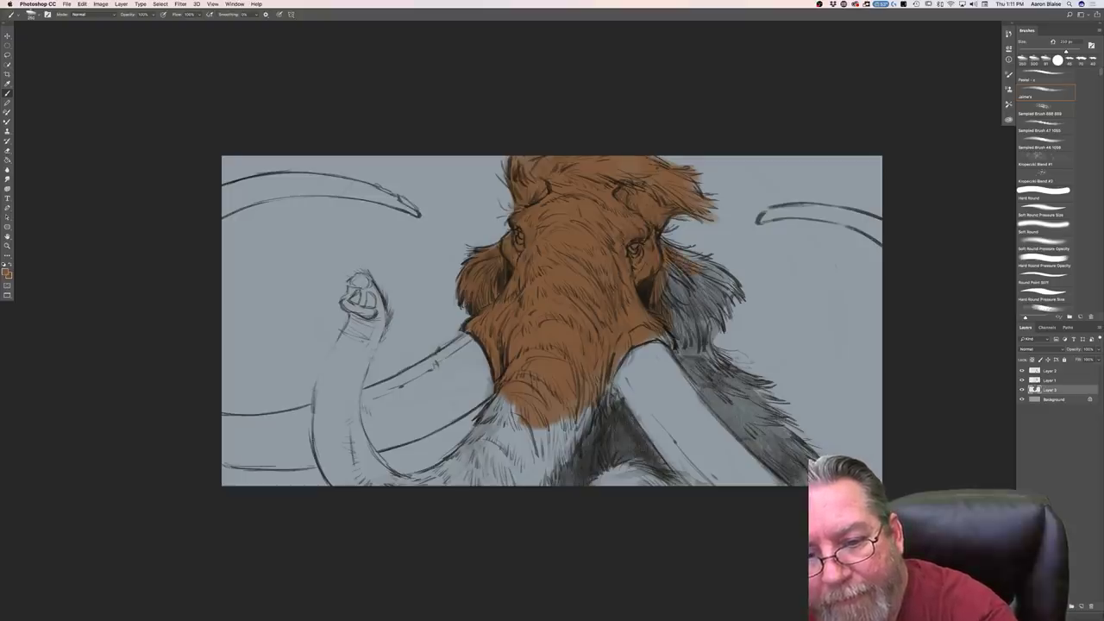
mouse_move(647, 230)
mouse_down()
mouse_move(730, 277)
mouse_move(738, 303)
mouse_up()
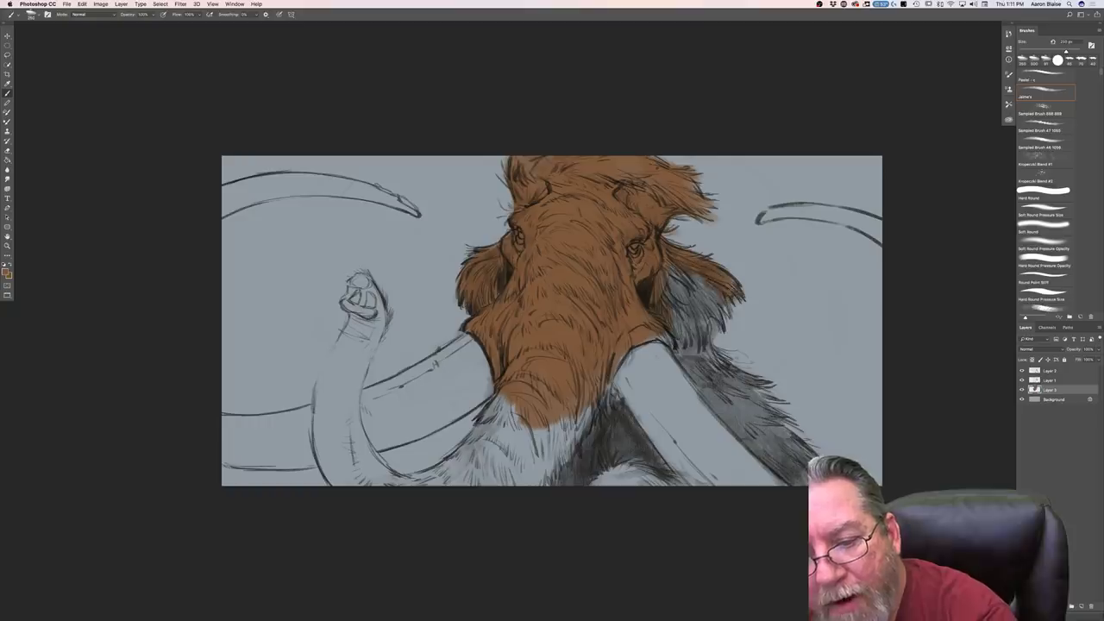
mouse_move(673, 269)
mouse_down()
mouse_move(724, 317)
mouse_move(698, 348)
mouse_up()
drag(668, 293, 685, 344)
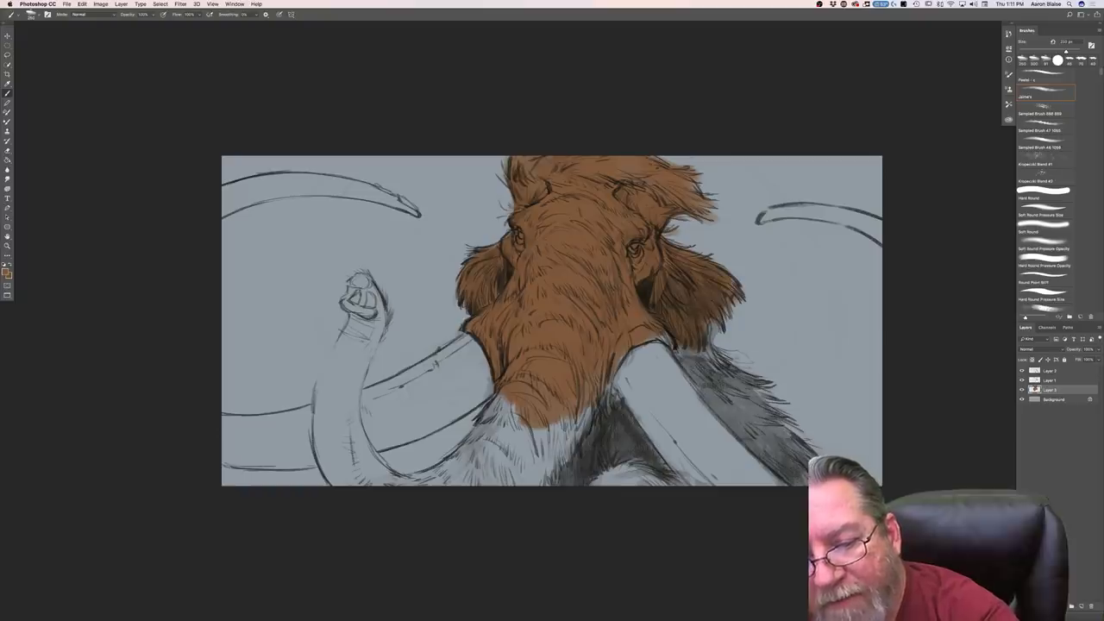
Step: Paint the shoulder fur behind the right tusk brown down to the lower canvas edge
mouse_move(713, 321)
mouse_down()
mouse_move(704, 350)
mouse_move(723, 399)
mouse_move(673, 345)
mouse_move(728, 408)
mouse_up()
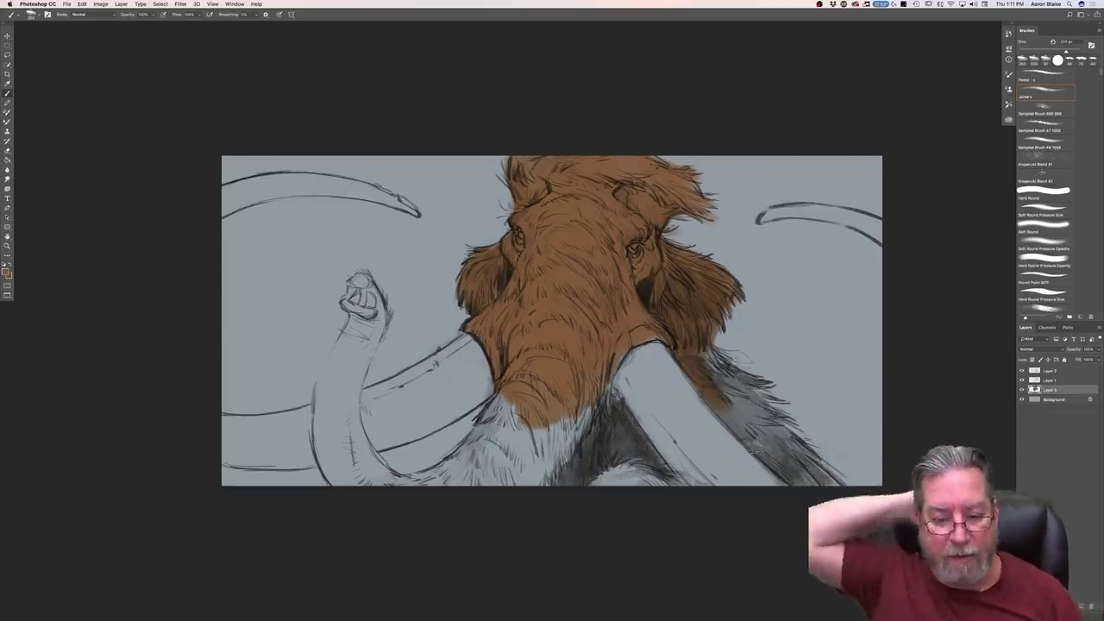
drag(735, 398, 681, 338)
mouse_move(735, 371)
mouse_down()
mouse_move(716, 355)
mouse_move(750, 404)
mouse_move(763, 392)
mouse_move(726, 444)
mouse_move(768, 409)
mouse_move(761, 399)
mouse_move(781, 407)
mouse_move(754, 432)
mouse_up()
mouse_move(771, 421)
mouse_down()
mouse_move(755, 460)
mouse_move(732, 472)
mouse_up()
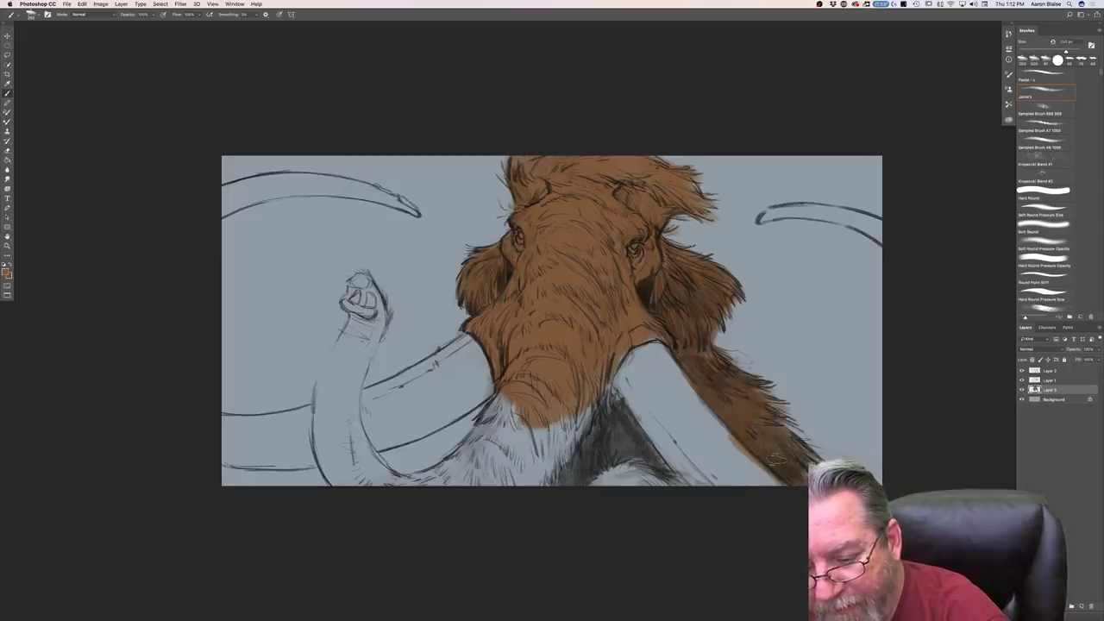
Step: Cover the dark chest area beside the right tusk and the lower middle of the trunk with brown
mouse_move(618, 406)
mouse_down()
mouse_move(613, 397)
mouse_move(651, 469)
mouse_move(679, 483)
mouse_move(596, 485)
mouse_up()
mouse_move(579, 429)
mouse_down()
mouse_move(560, 485)
mouse_move(544, 484)
mouse_up()
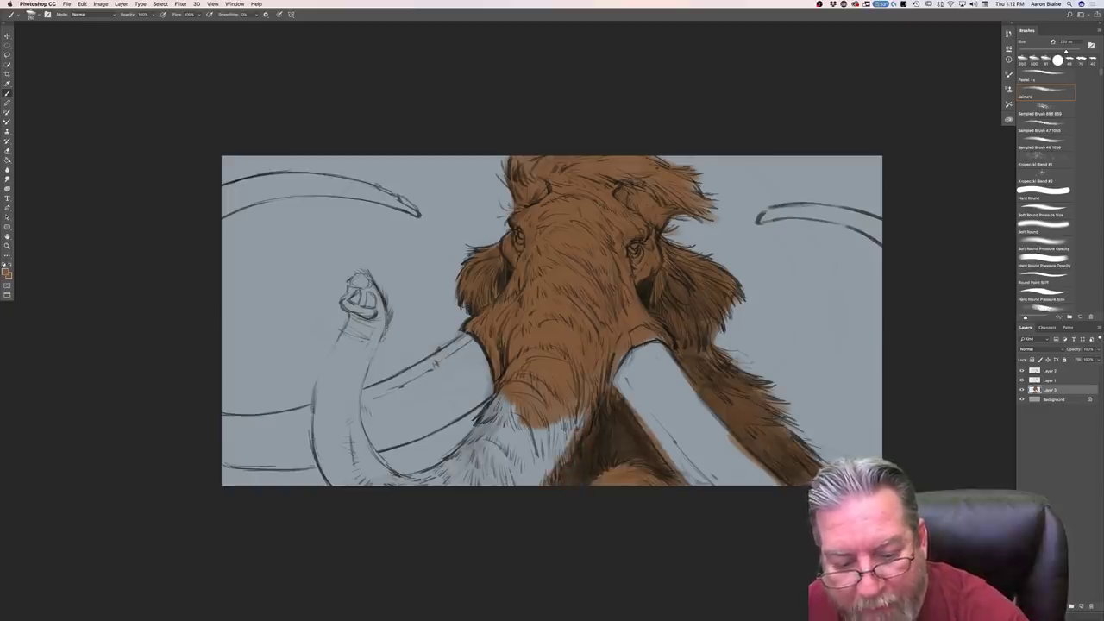
drag(616, 386, 656, 438)
drag(582, 409, 541, 485)
mouse_move(545, 422)
mouse_down()
mouse_move(512, 485)
mouse_move(498, 485)
mouse_up()
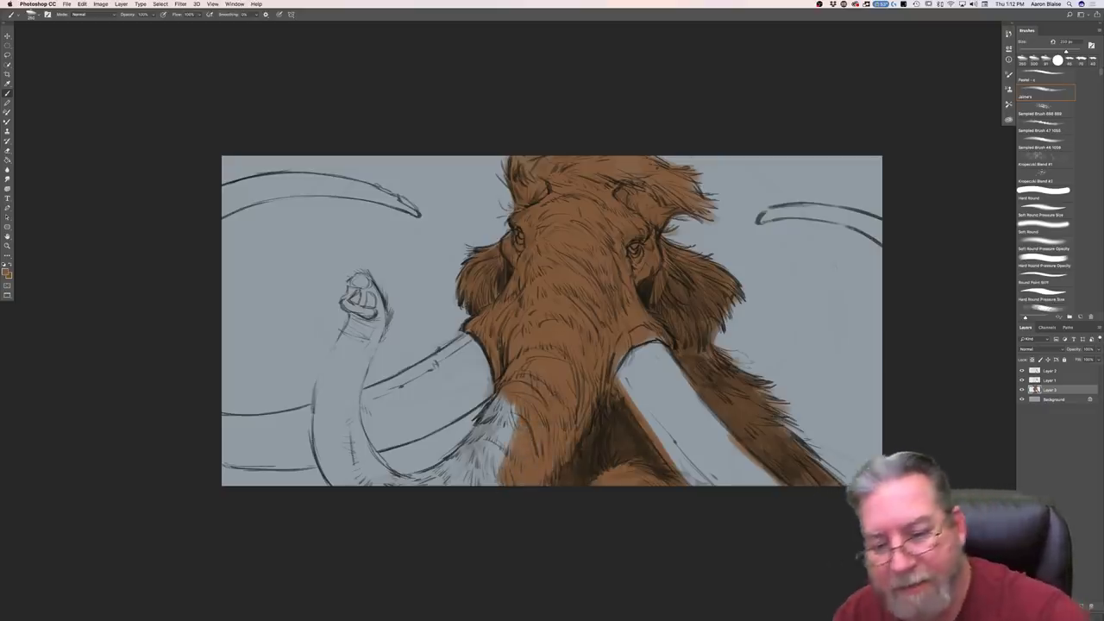
Step: Touch up the fur at the right tusk's base and extend the brown along the trunk's lower bend to the left
drag(627, 354, 620, 381)
drag(514, 405, 476, 483)
mouse_move(516, 431)
mouse_down()
mouse_move(483, 485)
mouse_move(473, 474)
mouse_up()
mouse_move(502, 403)
mouse_down()
mouse_move(471, 479)
mouse_move(464, 447)
mouse_move(440, 480)
mouse_move(415, 482)
mouse_move(447, 486)
mouse_move(376, 487)
mouse_move(346, 433)
mouse_up()
Step: Fill the raised trunk with brown from its curled tip to the lower canvas edge, and touch up the left tusk's base
mouse_move(369, 283)
mouse_down()
mouse_move(362, 305)
mouse_move(359, 278)
mouse_move(368, 274)
mouse_move(371, 338)
mouse_up()
mouse_move(353, 284)
mouse_down()
mouse_move(344, 307)
mouse_move(364, 312)
mouse_move(350, 352)
mouse_move(329, 367)
mouse_up()
mouse_move(373, 331)
mouse_down()
mouse_move(343, 383)
mouse_move(343, 415)
mouse_up()
drag(341, 372, 354, 438)
mouse_move(361, 398)
mouse_down()
mouse_move(346, 440)
mouse_move(376, 454)
mouse_move(338, 452)
mouse_up()
drag(346, 355, 326, 416)
drag(330, 374, 317, 400)
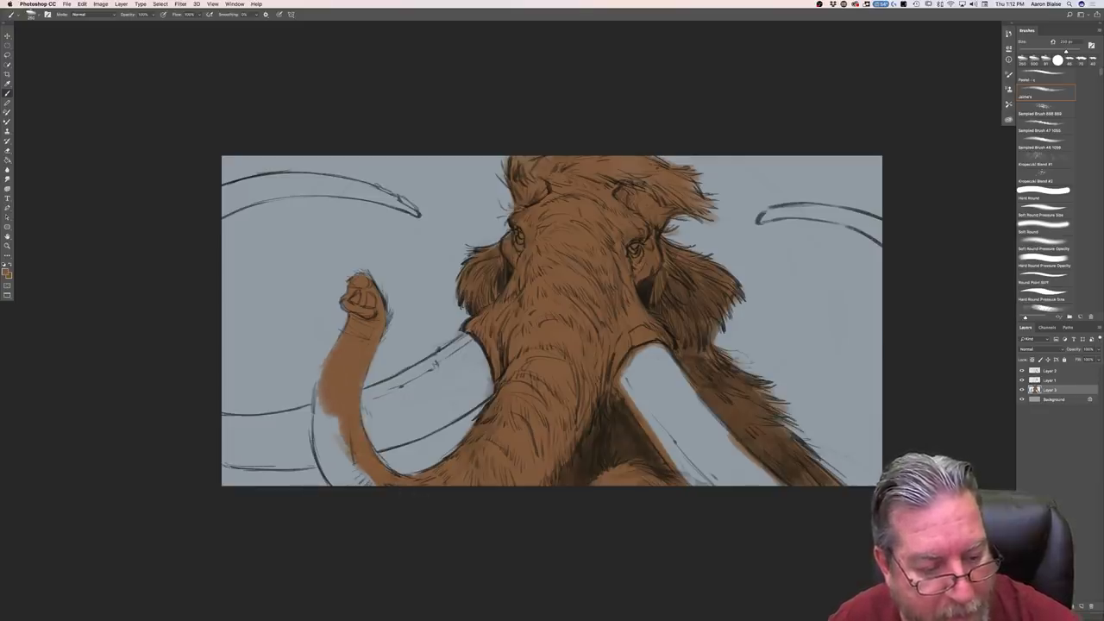
mouse_move(330, 355)
mouse_down()
mouse_move(315, 455)
mouse_move(348, 486)
mouse_up()
drag(340, 416, 354, 482)
drag(341, 414, 376, 486)
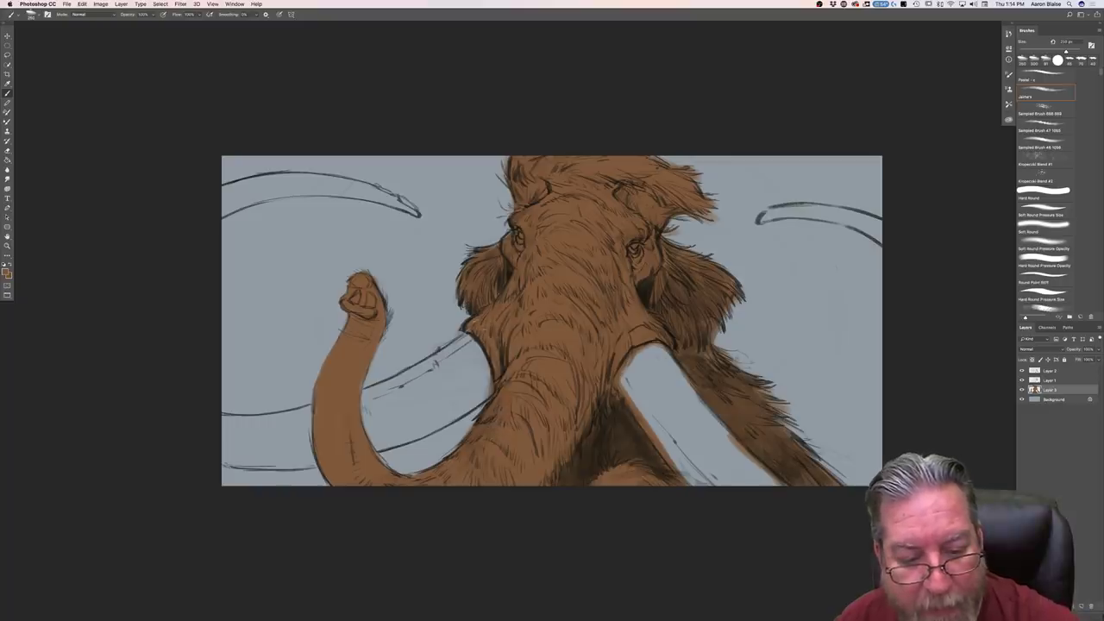
mouse_move(474, 333)
mouse_down()
mouse_move(461, 339)
mouse_move(481, 330)
mouse_move(488, 372)
mouse_up()
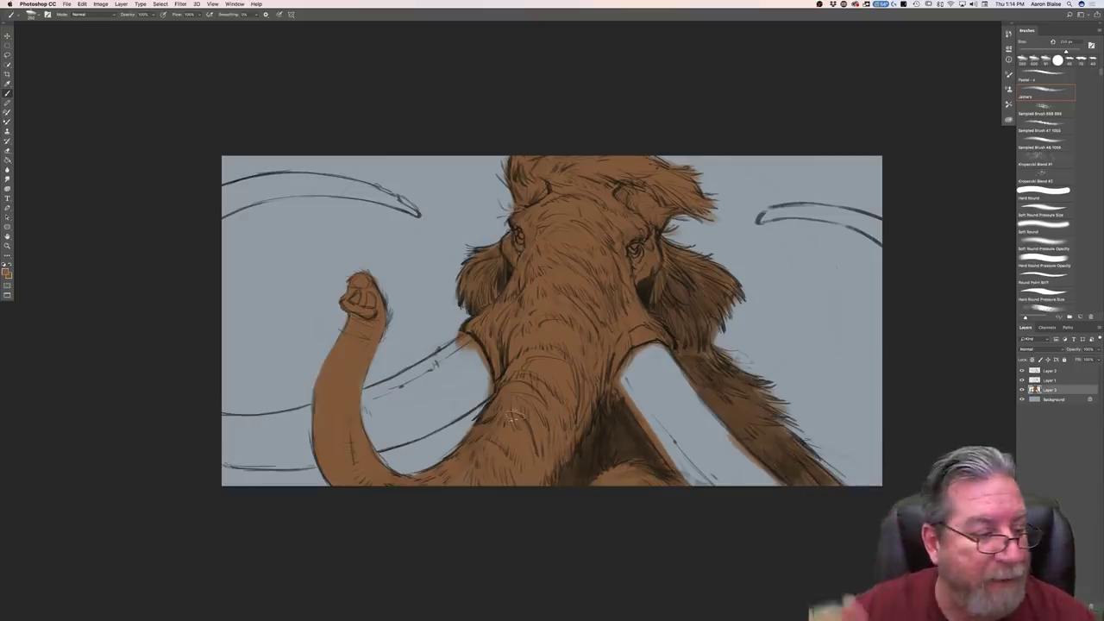
Step: Set the foreground colour to a pale cream and block in the right tusk with it
click(10, 274)
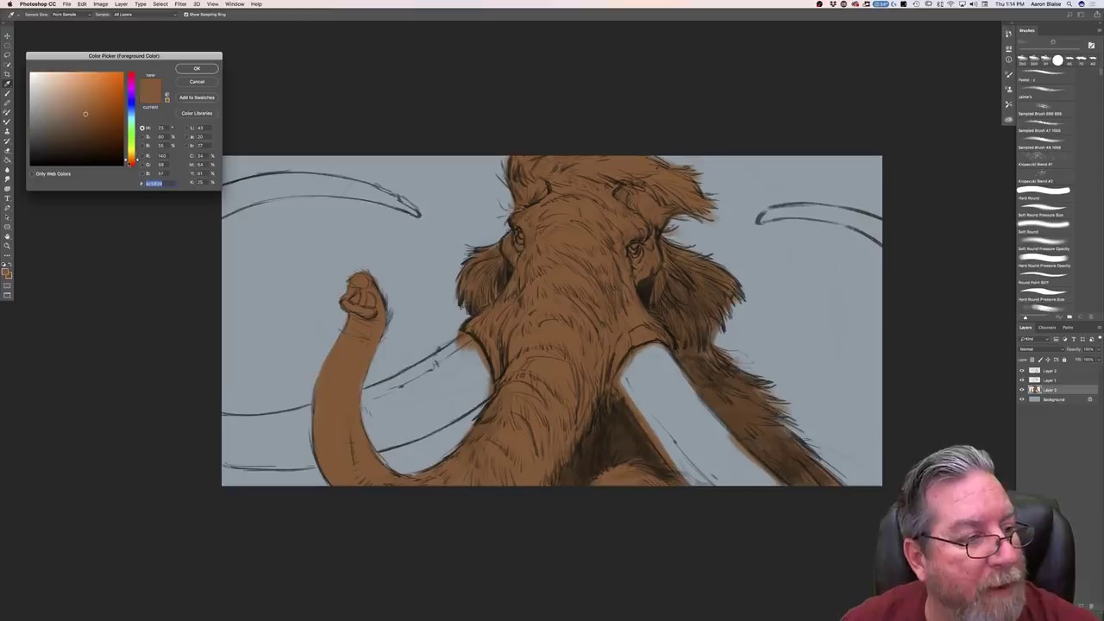
drag(55, 87, 50, 81)
click(192, 69)
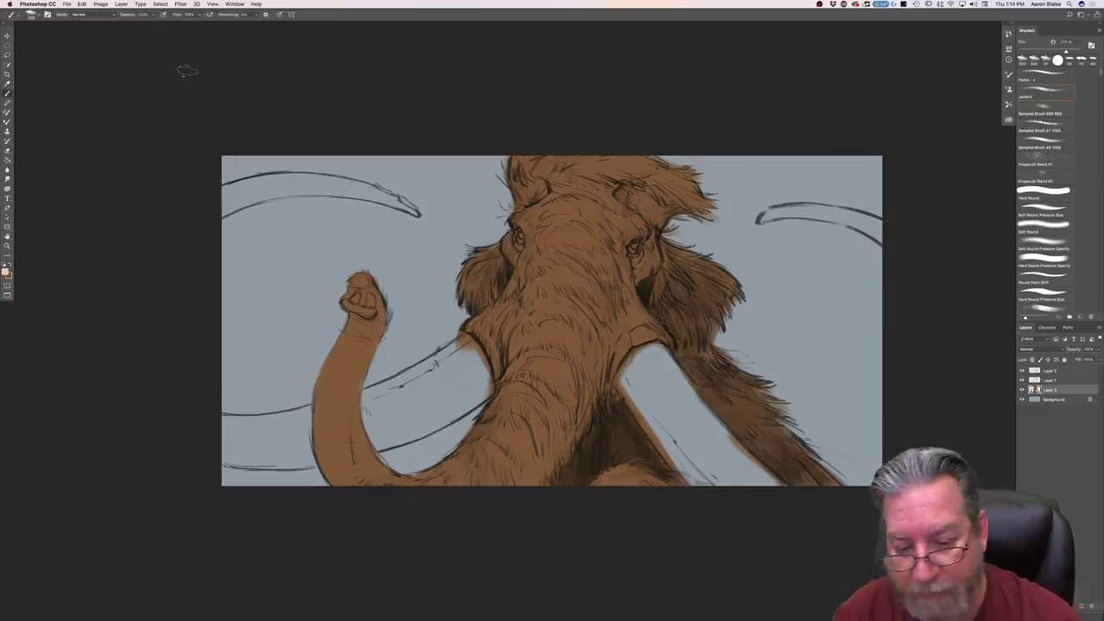
drag(652, 358, 714, 444)
drag(673, 373, 764, 477)
mouse_move(721, 429)
mouse_down()
mouse_move(780, 482)
mouse_move(743, 471)
mouse_move(750, 483)
mouse_up()
mouse_move(672, 405)
mouse_down()
mouse_move(742, 483)
mouse_move(694, 455)
mouse_move(714, 483)
mouse_move(686, 483)
mouse_up()
drag(645, 423, 681, 476)
drag(643, 379, 666, 414)
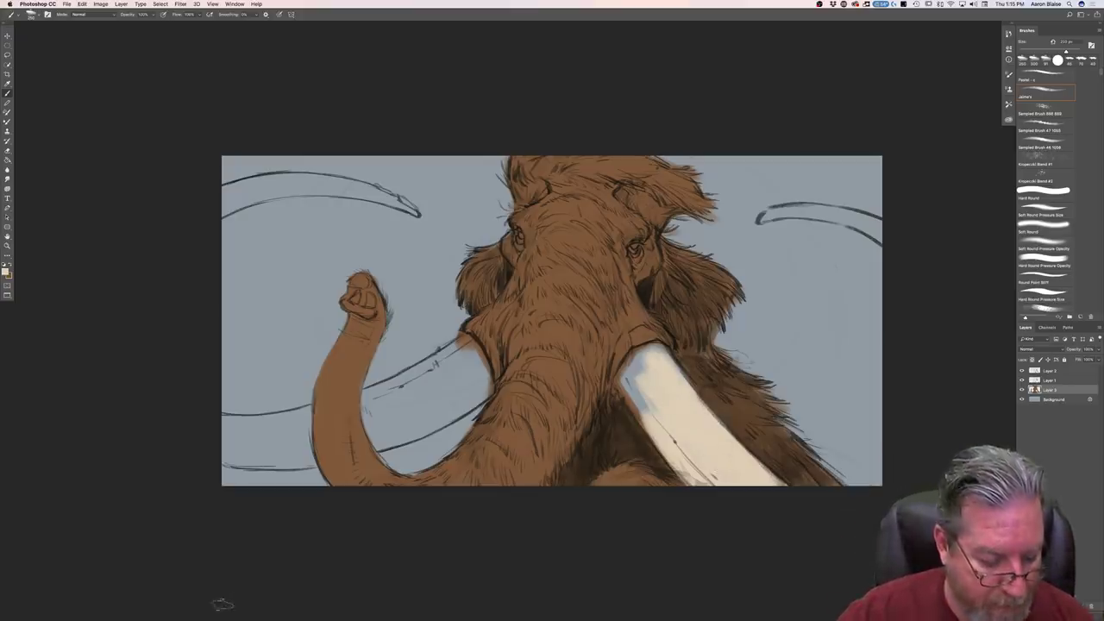
Step: Search the Mac in Finder for "saber" and "sabertooth" files, and leave the Finder window
mouse_move(205, 610)
click(205, 610)
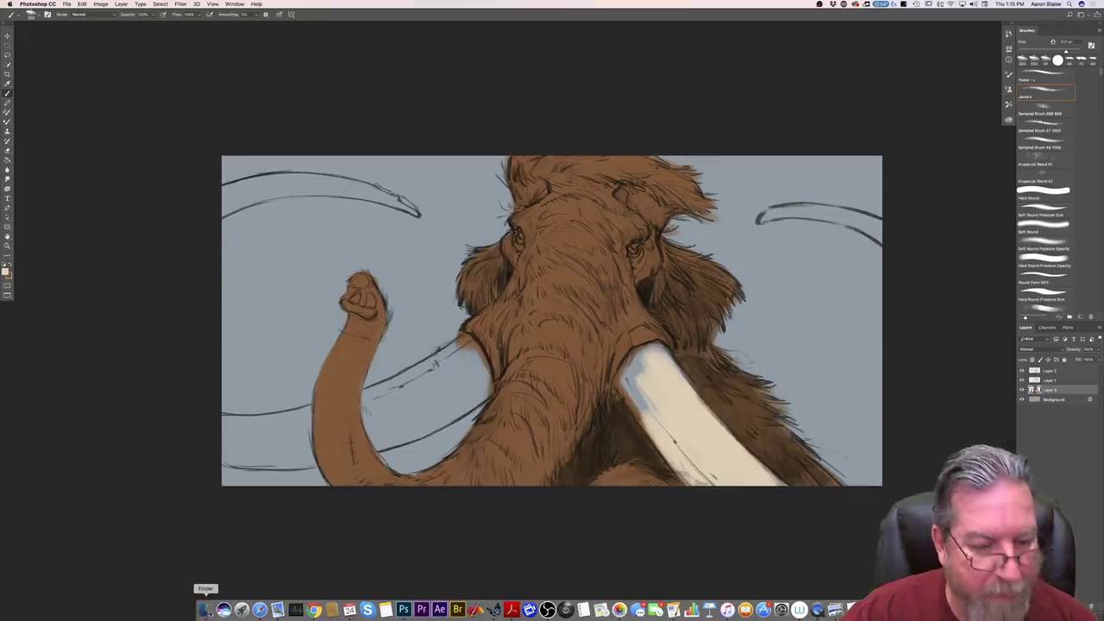
click(278, 250)
double_click(271, 250)
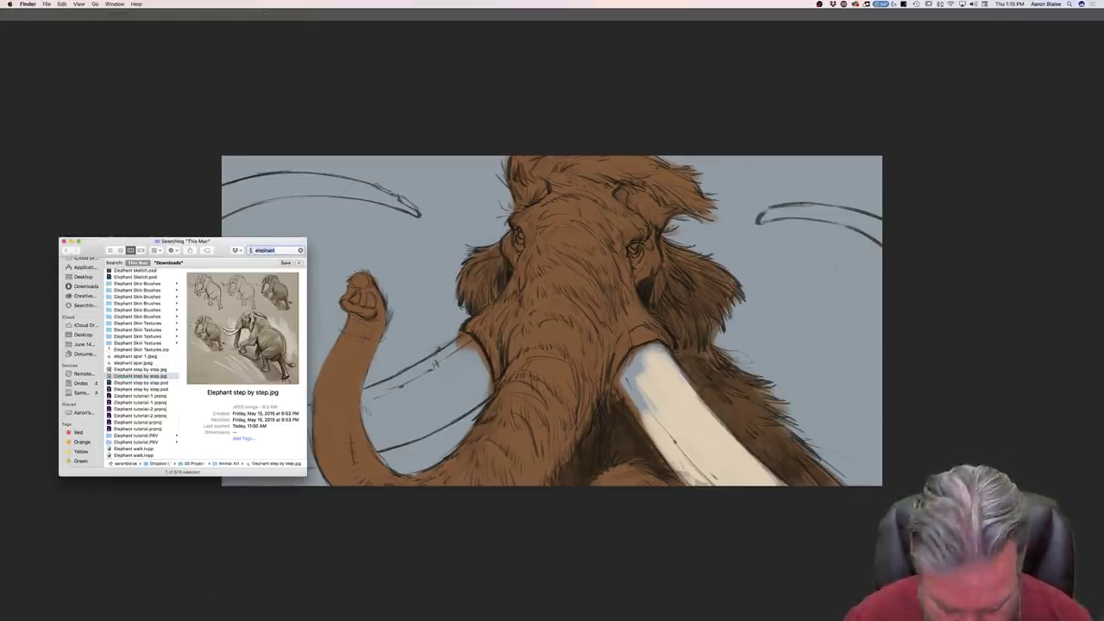
text(saber)
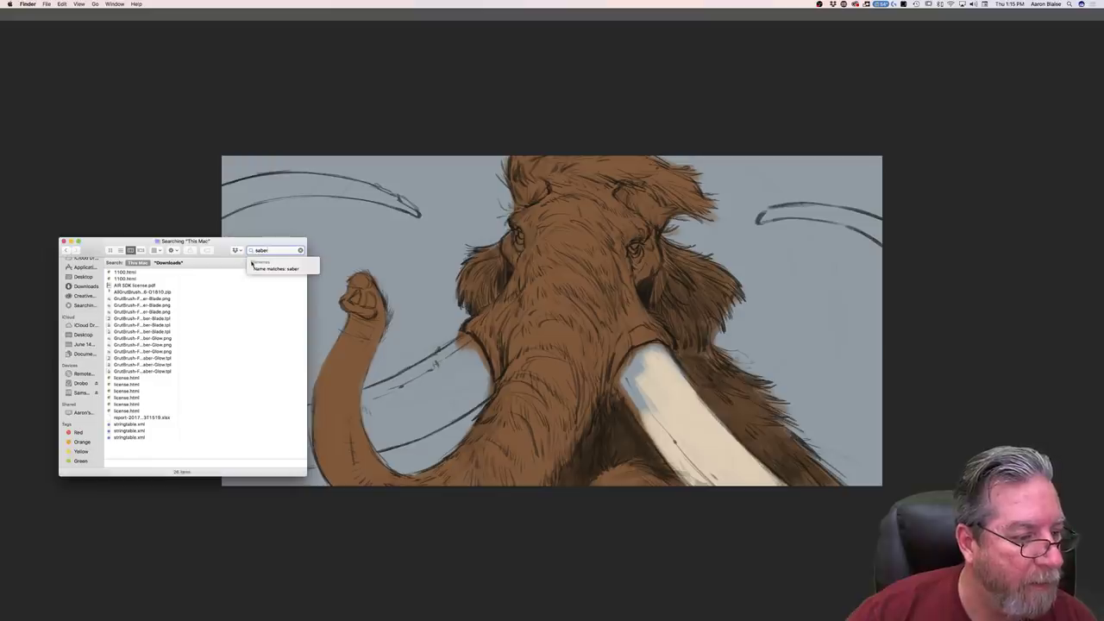
scroll(147, 301, down, 1)
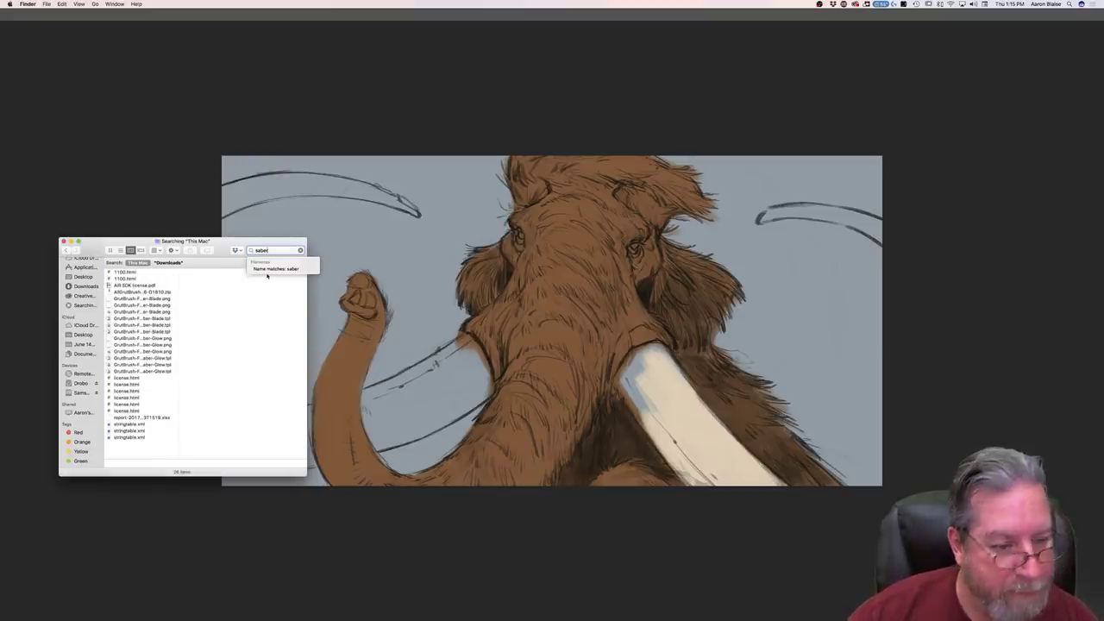
text(tooth)
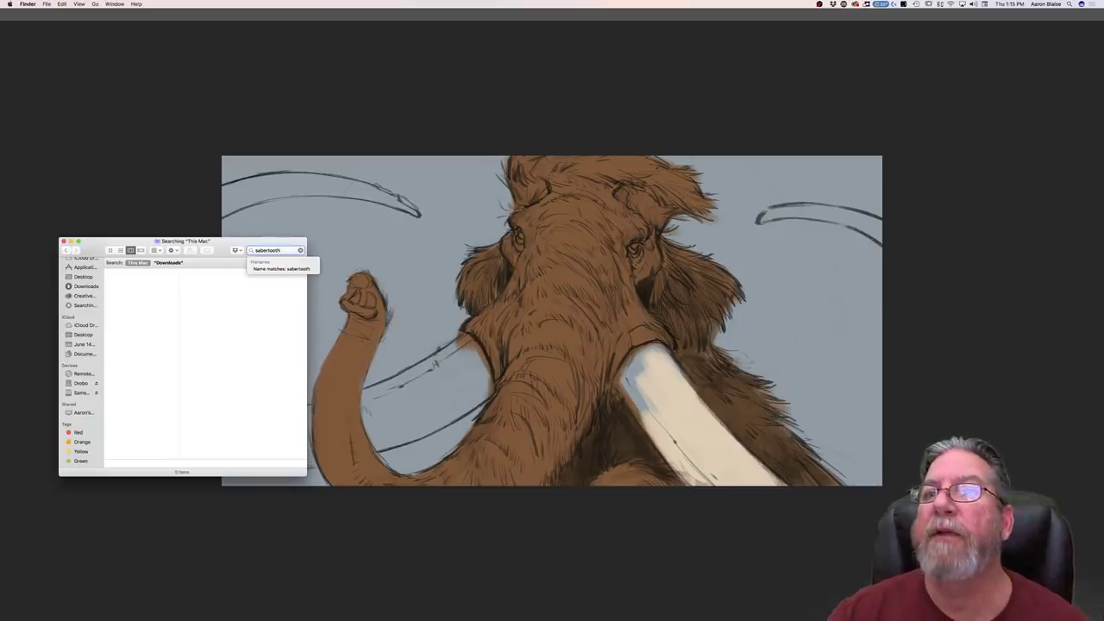
key(super+Tab)
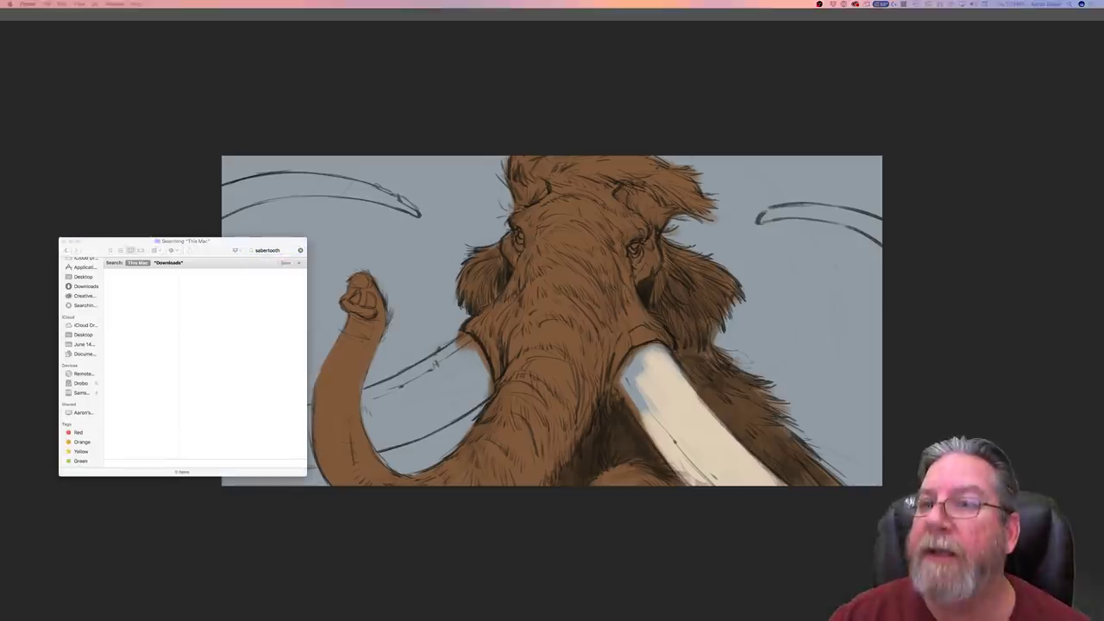
Step: Open the sabertooth cat JPEG from the Mac's Desktop in Photoshop and view it enlarged in full screen
key(super+Tab)
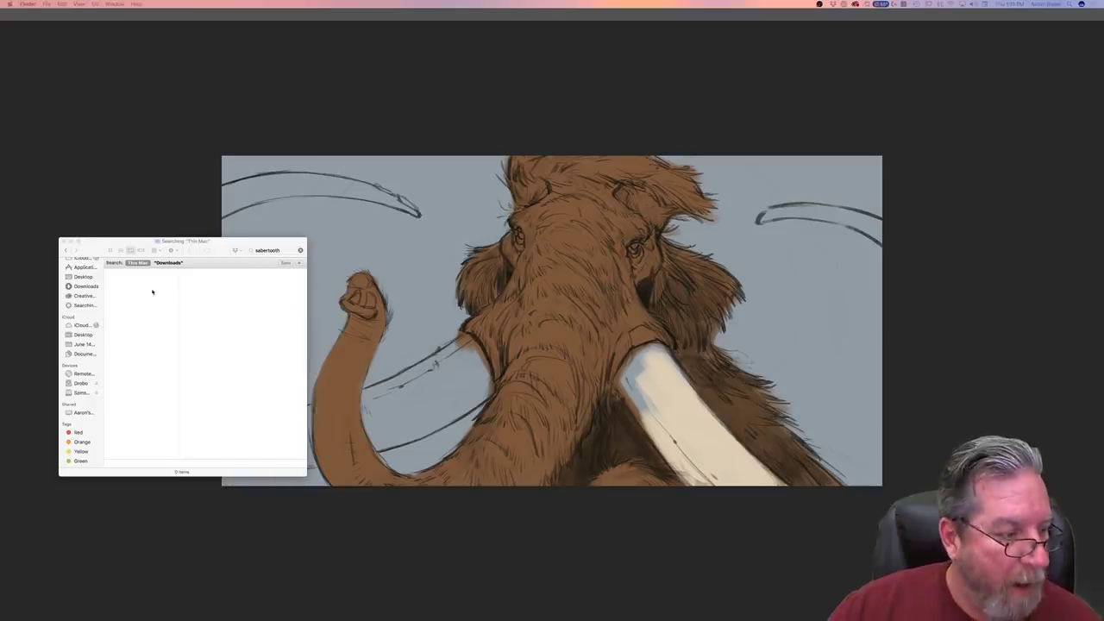
click(82, 279)
click(81, 279)
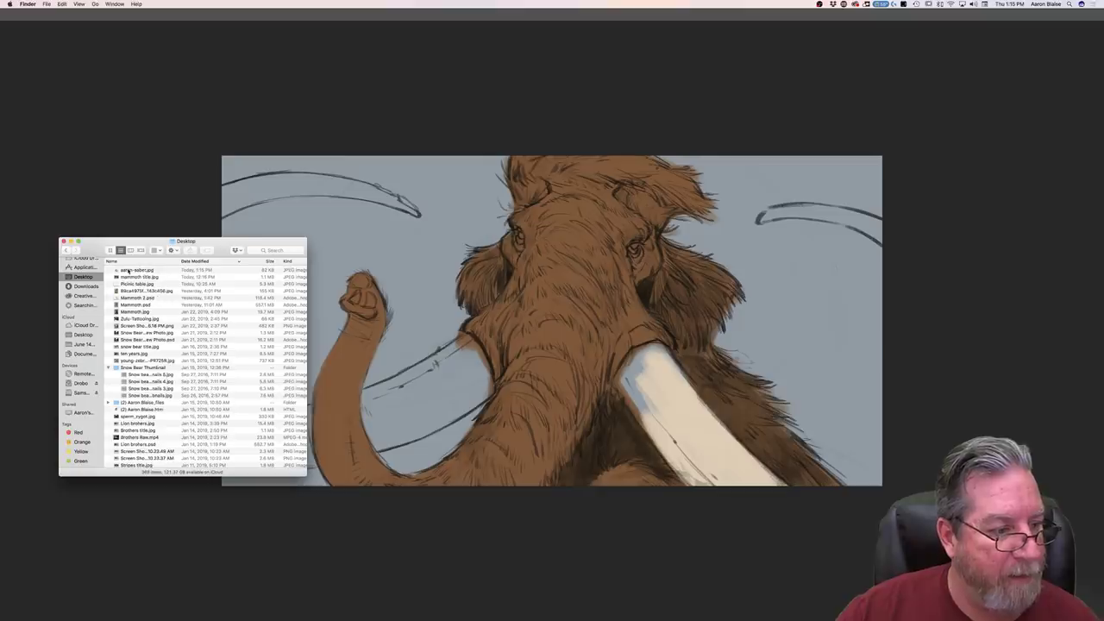
drag(128, 271, 403, 610)
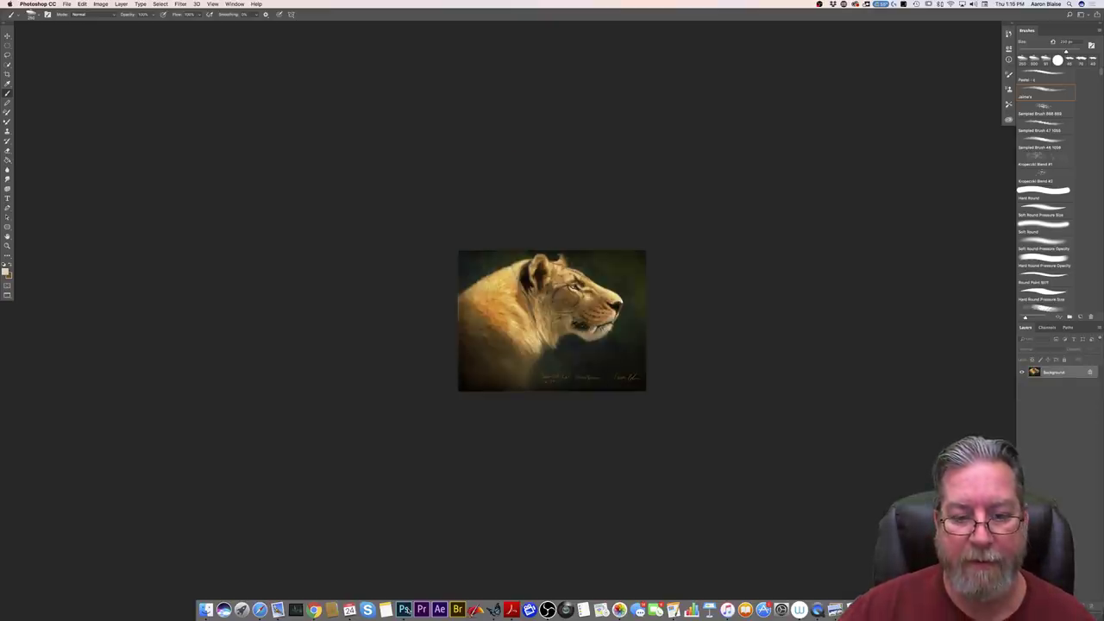
key(super+equal)
key(super+equal)
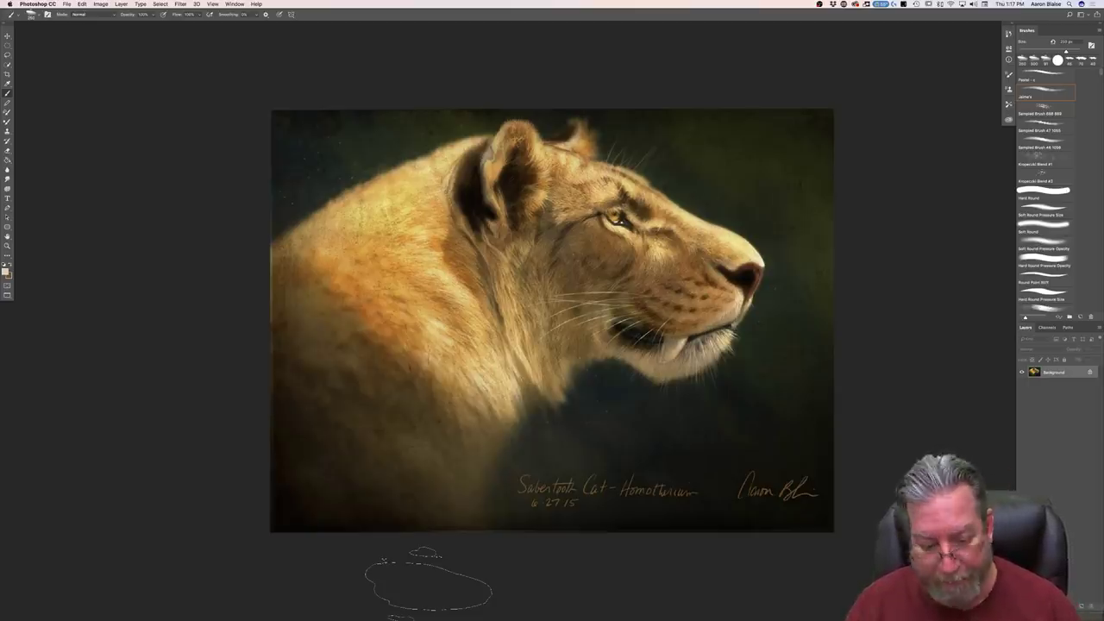
key(f)
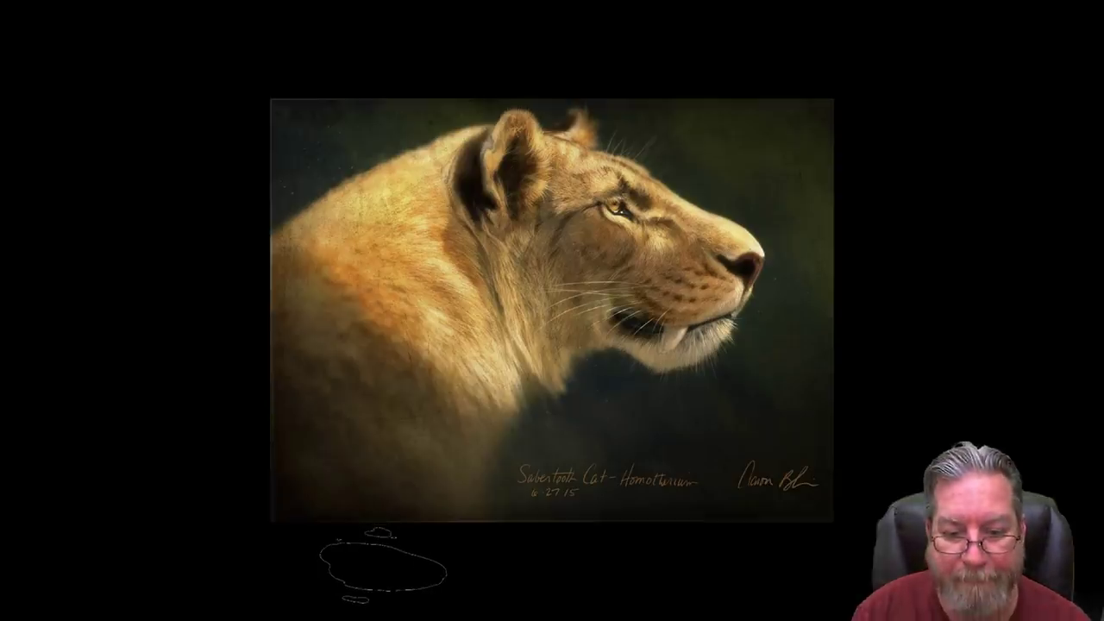
Step: Return to the Mammoth 2.psd painting and fill the remaining blue gaps at the right tusk's base with cream
key(f)
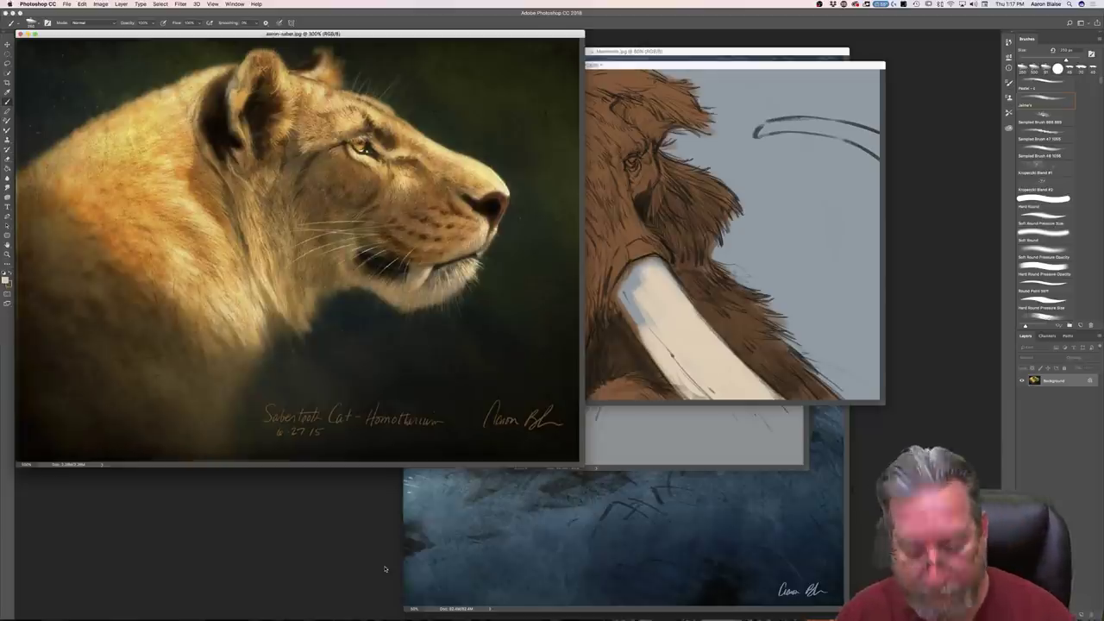
click(609, 344)
mouse_move(628, 292)
mouse_down()
mouse_move(647, 324)
mouse_move(637, 295)
mouse_move(639, 338)
mouse_move(640, 323)
mouse_up()
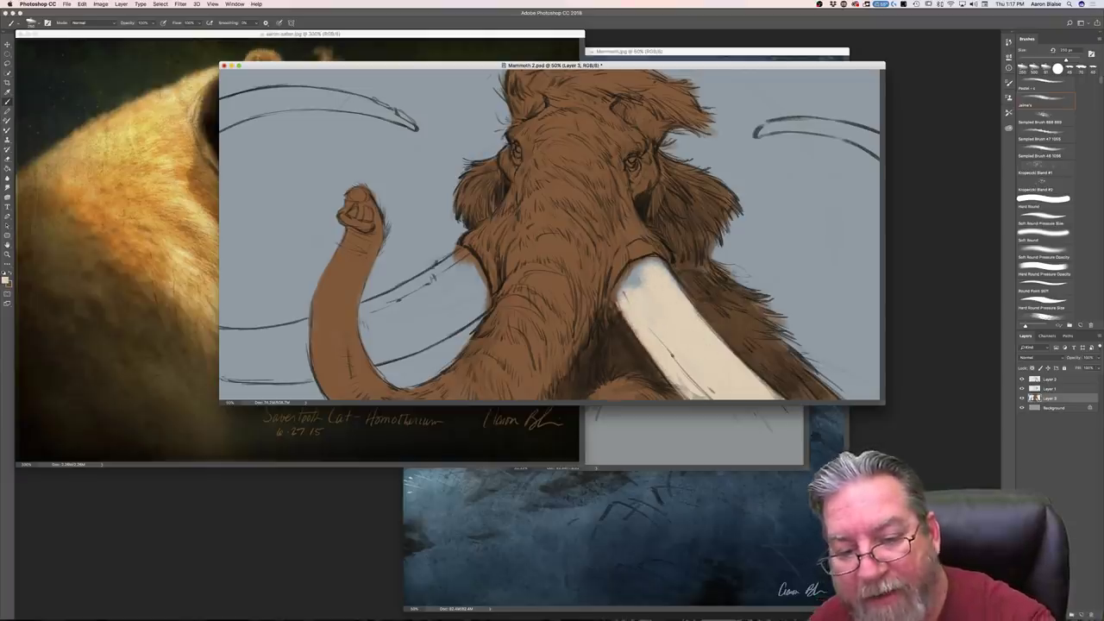
drag(636, 283, 642, 279)
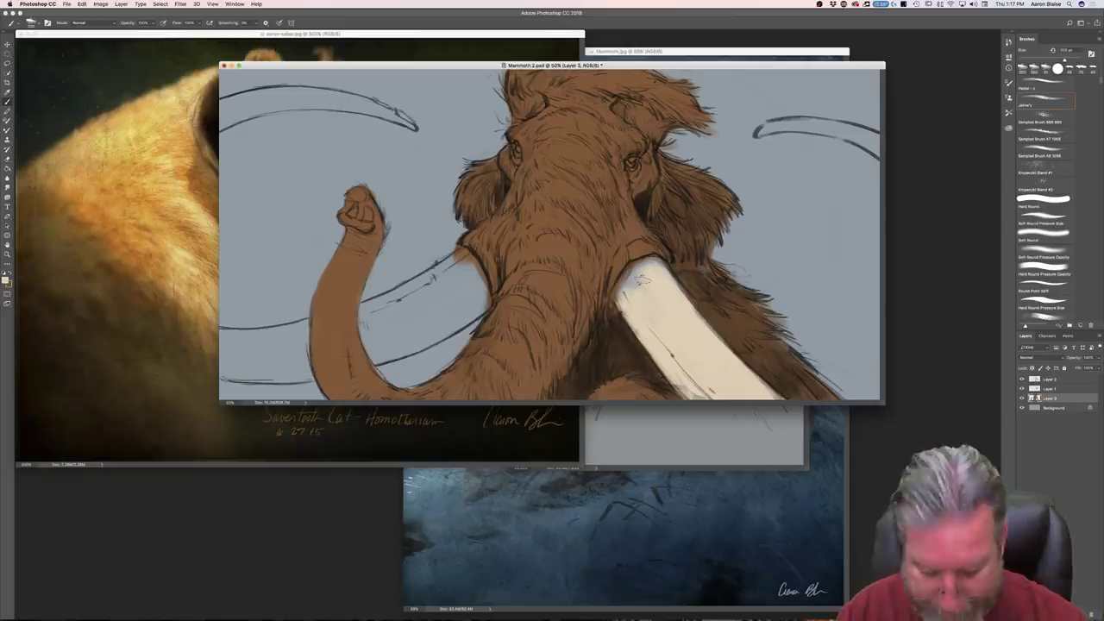
key(f)
mouse_move(650, 350)
mouse_down()
mouse_move(630, 371)
mouse_move(632, 357)
mouse_move(646, 347)
mouse_move(625, 381)
mouse_up()
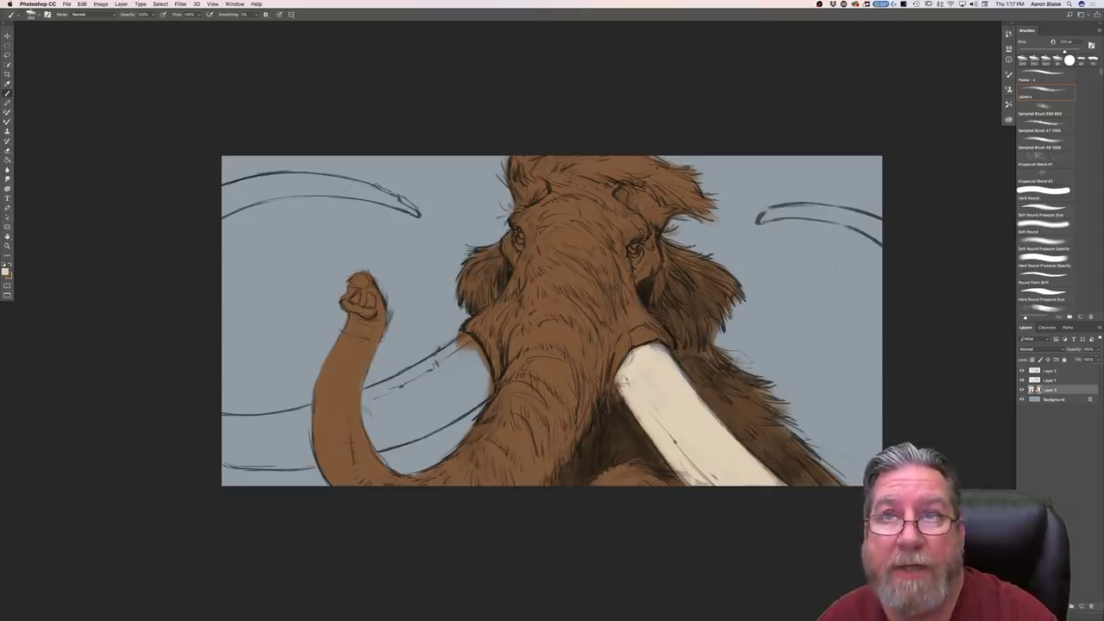
drag(622, 376, 621, 390)
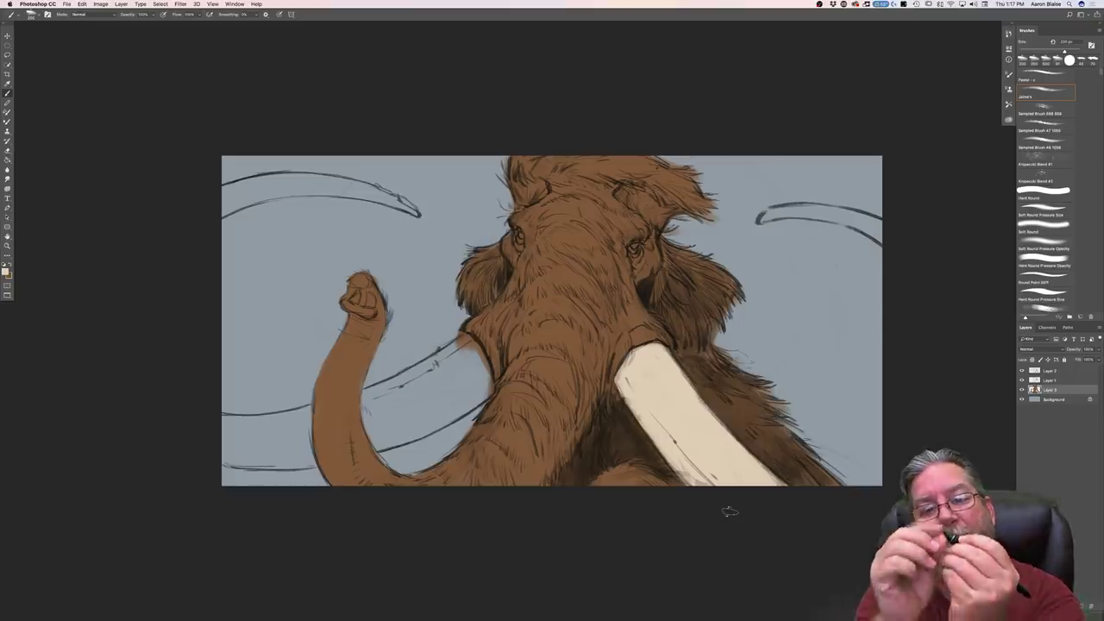
Step: Block in the left tusk with cream from its base, past the raised trunk, to the canvas's left edge
mouse_move(459, 349)
mouse_down()
mouse_move(476, 348)
mouse_move(491, 384)
mouse_move(455, 412)
mouse_move(448, 353)
mouse_up()
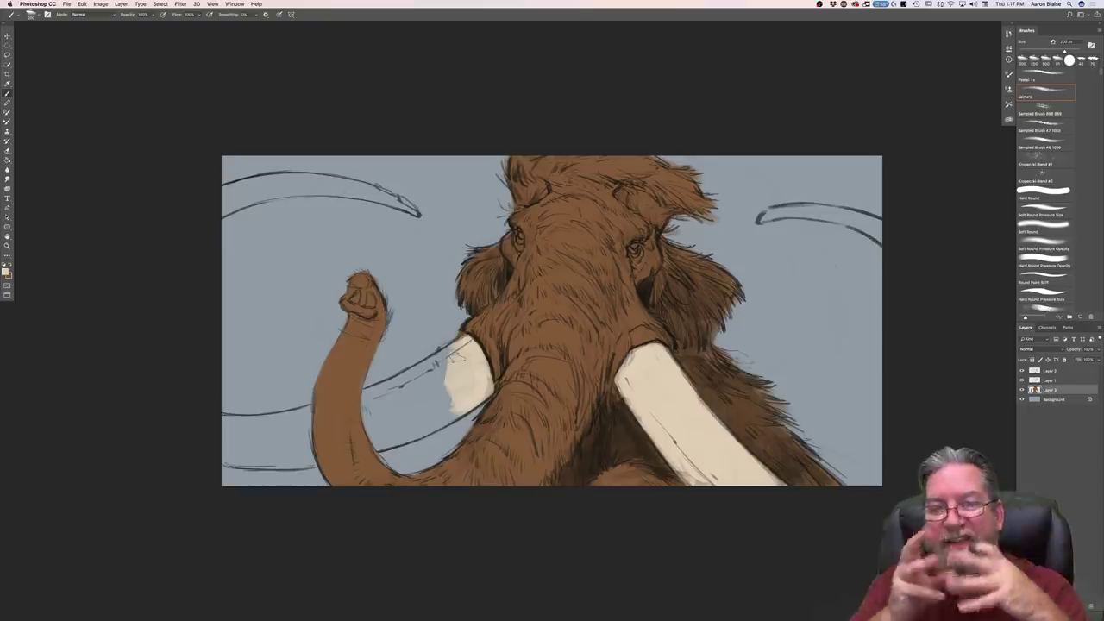
mouse_move(459, 357)
mouse_down()
mouse_move(417, 370)
mouse_move(452, 406)
mouse_move(442, 423)
mouse_move(422, 422)
mouse_move(375, 384)
mouse_move(367, 395)
mouse_move(399, 433)
mouse_move(432, 435)
mouse_move(371, 397)
mouse_move(369, 418)
mouse_move(363, 401)
mouse_move(373, 395)
mouse_move(380, 440)
mouse_move(368, 416)
mouse_up()
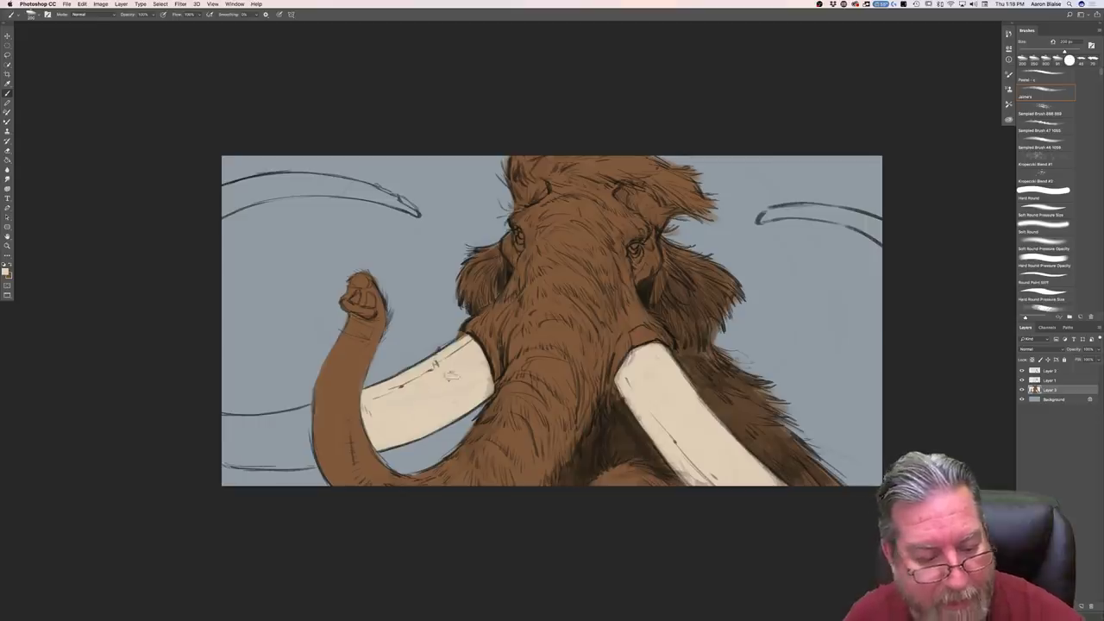
drag(307, 411, 217, 416)
mouse_move(312, 414)
mouse_down()
mouse_move(296, 444)
mouse_move(306, 466)
mouse_move(224, 459)
mouse_move(290, 427)
mouse_move(269, 440)
mouse_move(227, 438)
mouse_move(226, 453)
mouse_up()
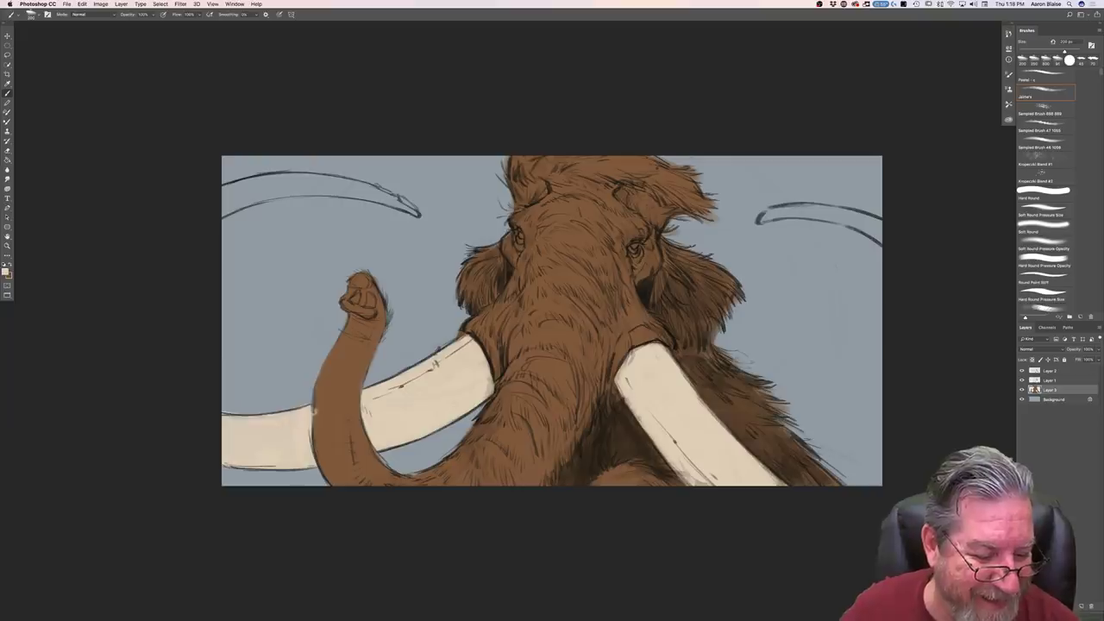
drag(258, 419, 229, 418)
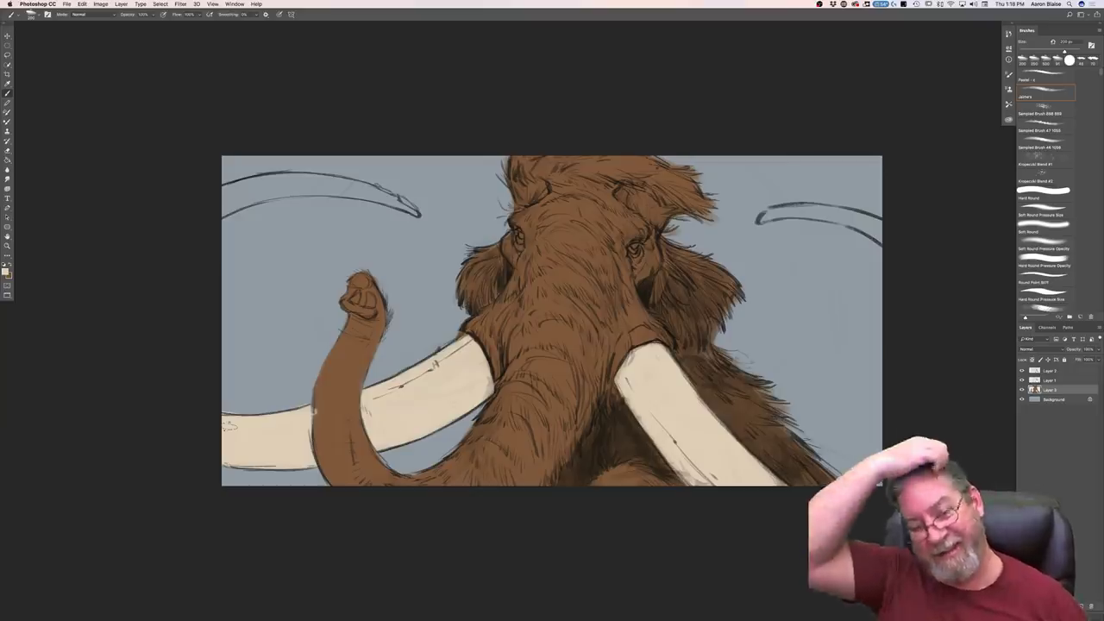
Step: Fill the left tusk's curved upper end with cream from its tip to the canvas edge
mouse_move(393, 200)
mouse_down()
mouse_move(409, 208)
mouse_move(341, 192)
mouse_move(362, 185)
mouse_move(384, 192)
mouse_move(271, 181)
mouse_up()
key(bracketright)
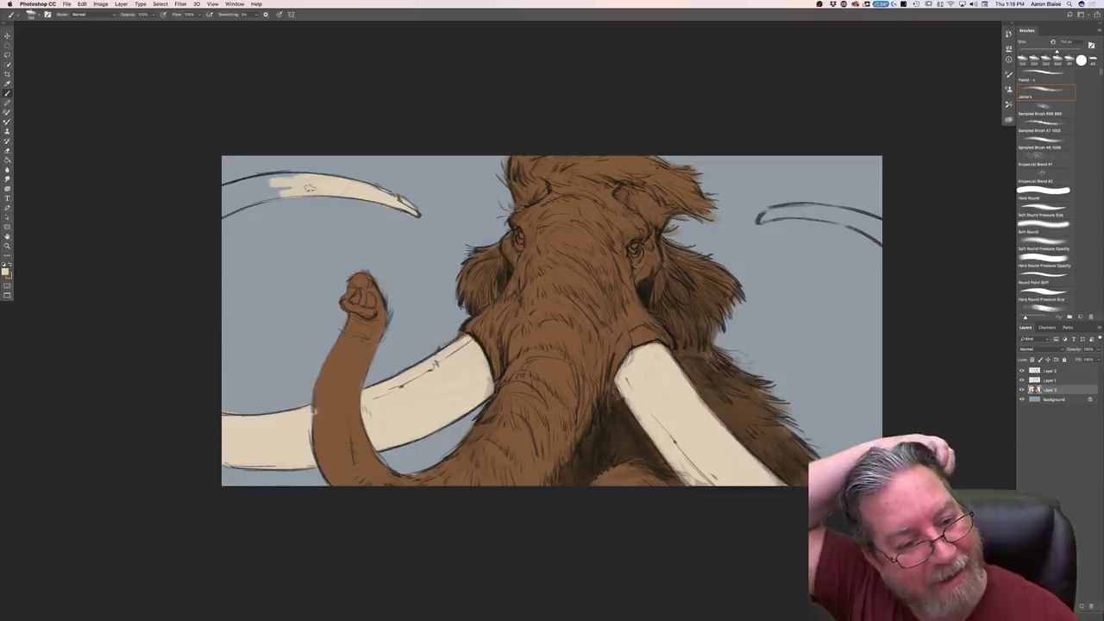
click(1045, 260)
mouse_move(289, 184)
mouse_down()
mouse_move(224, 209)
mouse_move(257, 204)
mouse_move(245, 192)
mouse_move(281, 176)
mouse_move(235, 187)
mouse_move(226, 195)
mouse_move(238, 202)
mouse_up()
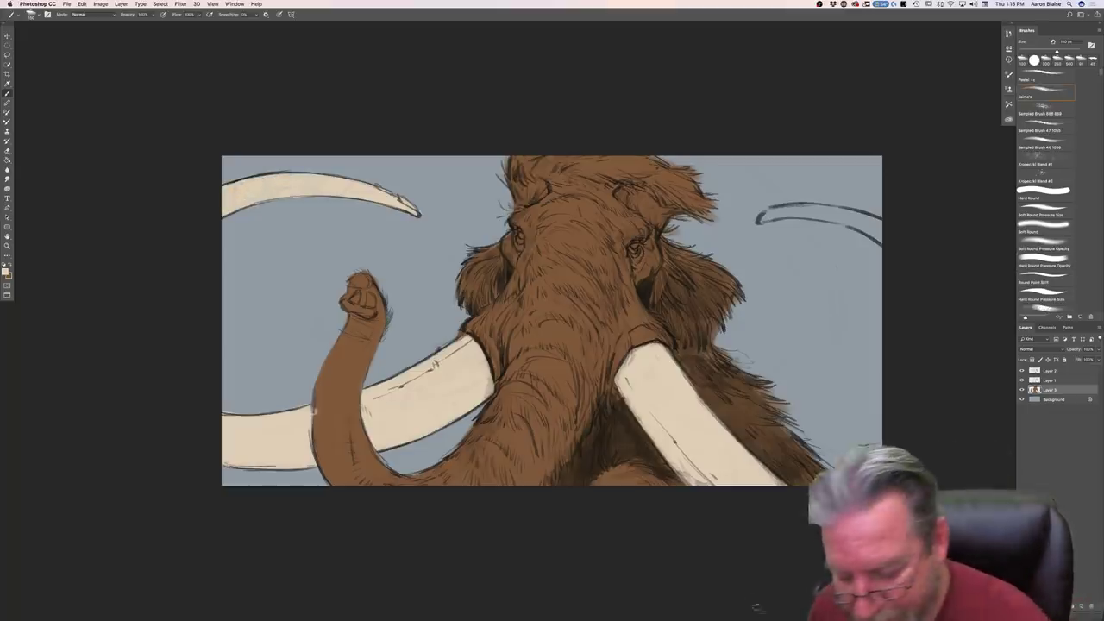
Step: Adjust the pen's Tip Feel in the Wacom Tablet settings of System Preferences, and return to the Photoshop painting
mouse_move(759, 608)
key(Tab)
click(780, 609)
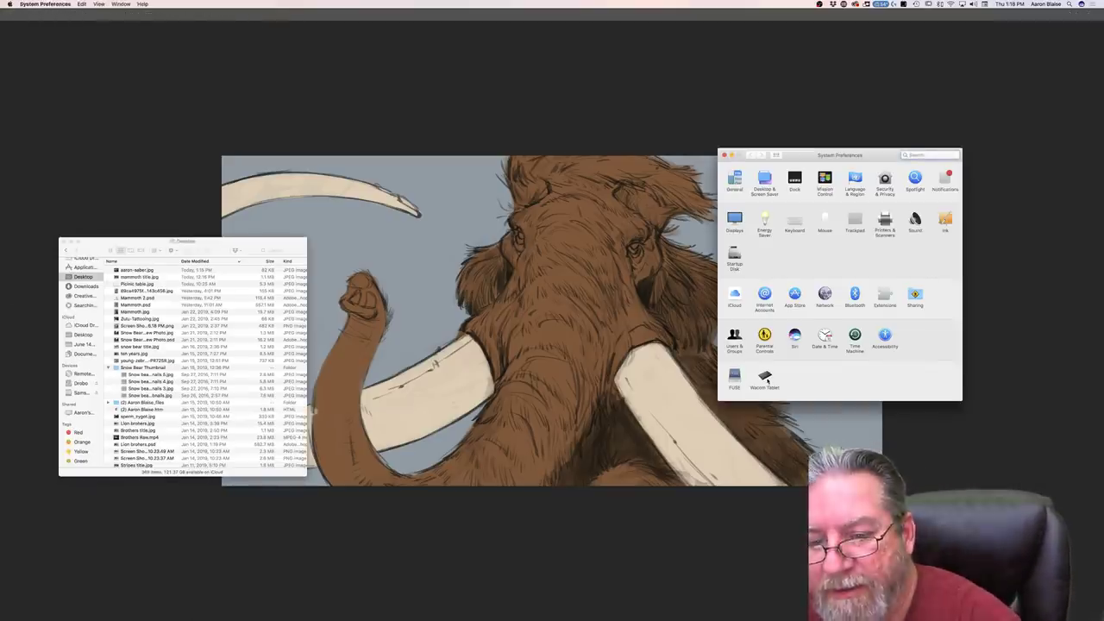
click(765, 378)
click(767, 263)
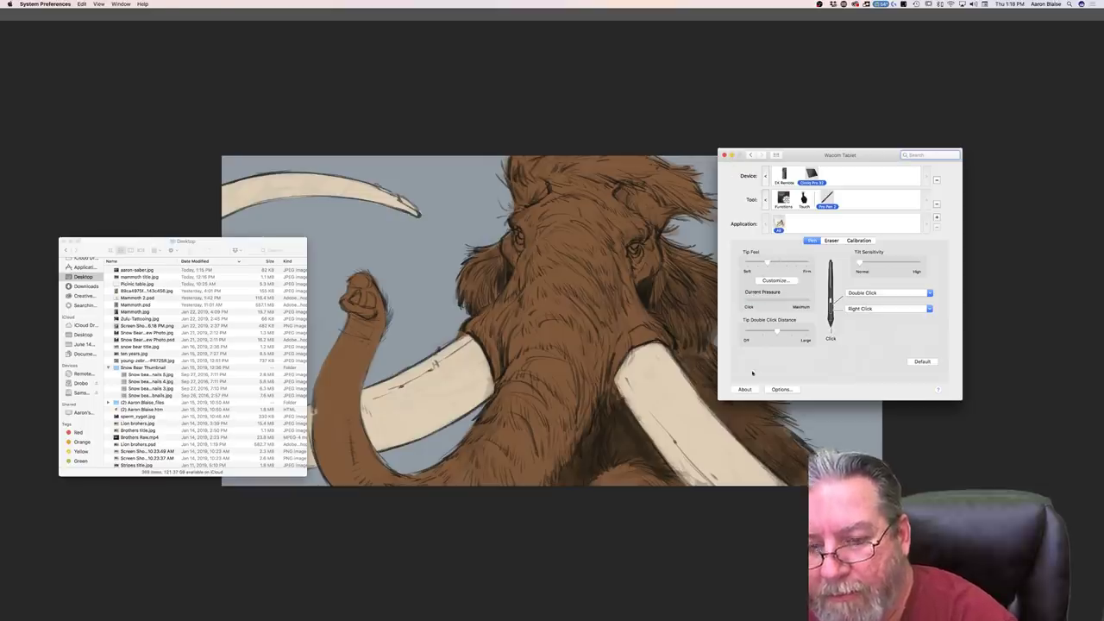
click(723, 155)
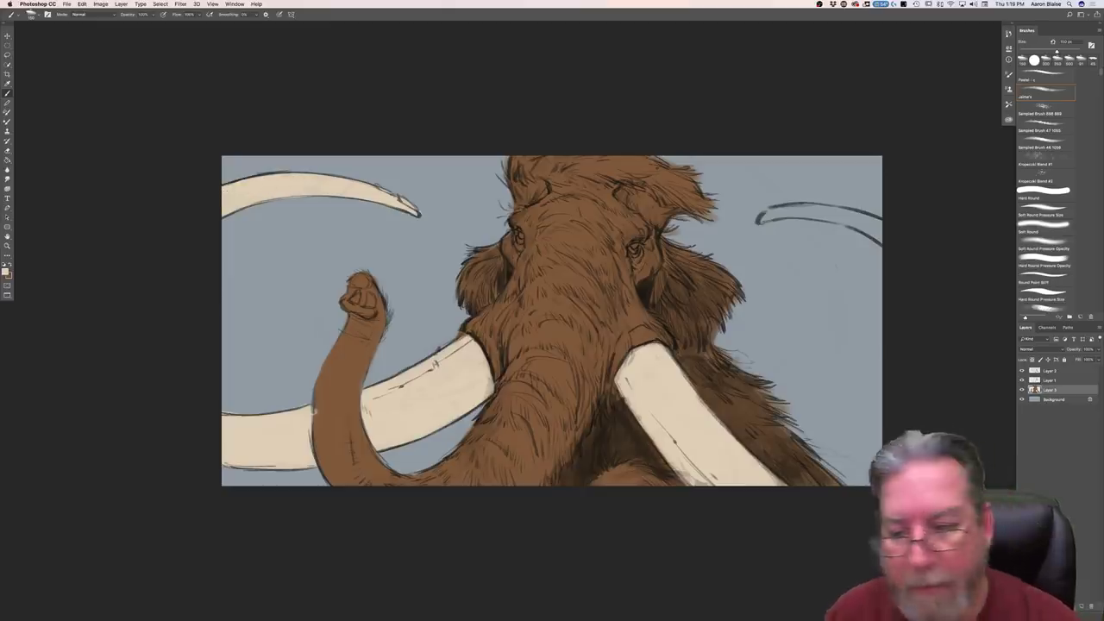
Step: Fill the right tusk's upper tip with cream, and set the foreground colour to a darker, more saturated variant of the fur brown
mouse_move(878, 235)
mouse_down()
mouse_move(845, 221)
mouse_move(873, 222)
mouse_move(811, 211)
mouse_move(844, 211)
mouse_move(762, 215)
mouse_move(775, 212)
mouse_up()
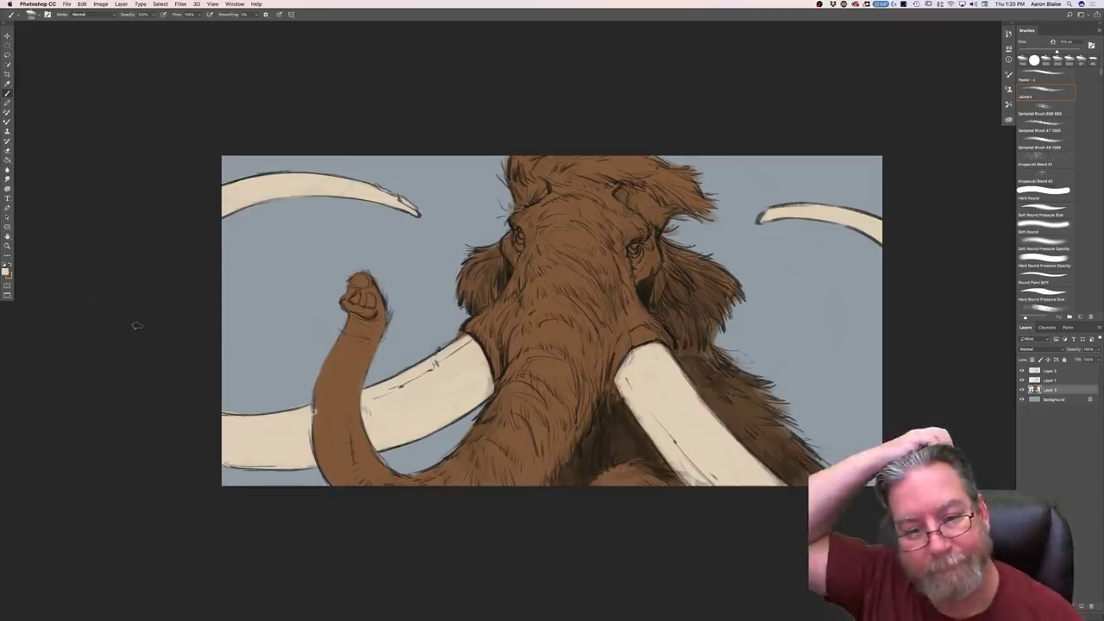
click(6, 271)
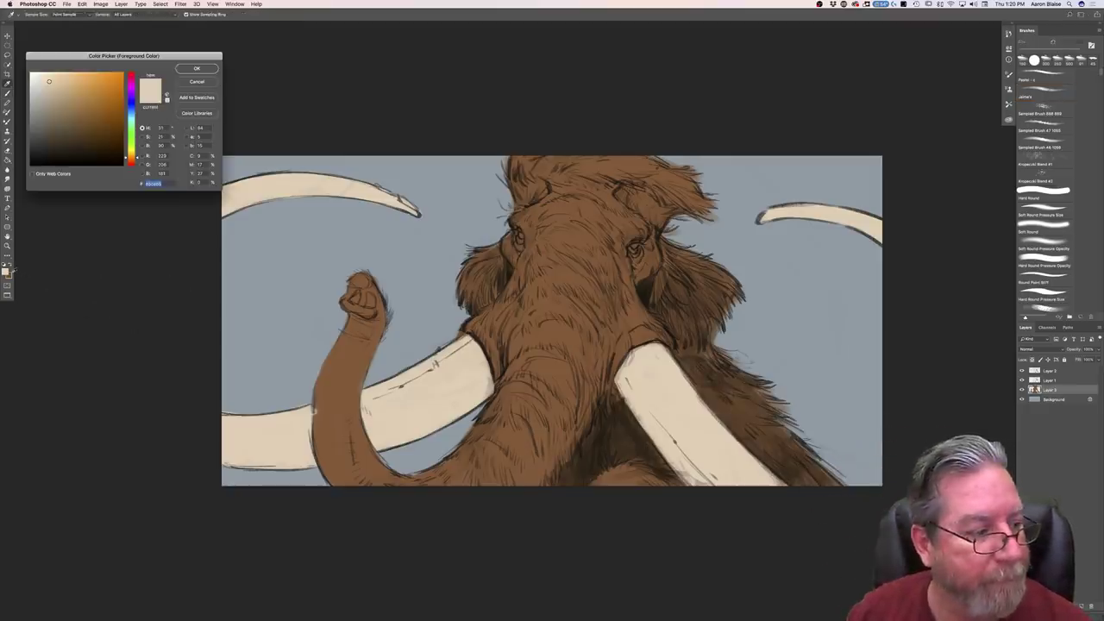
click(640, 330)
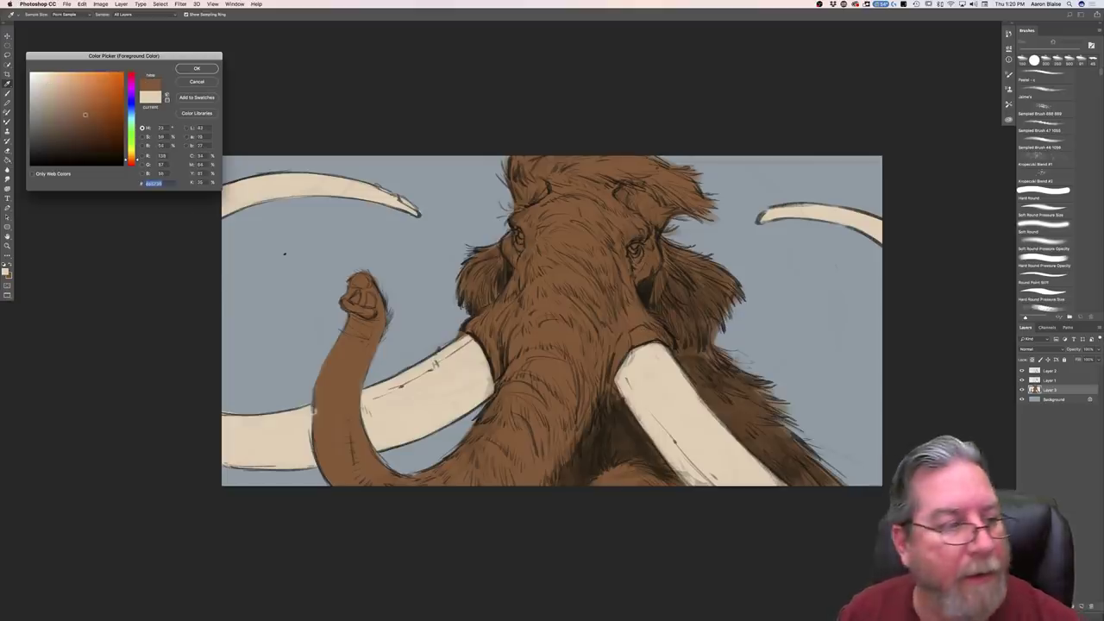
drag(84, 115, 99, 119)
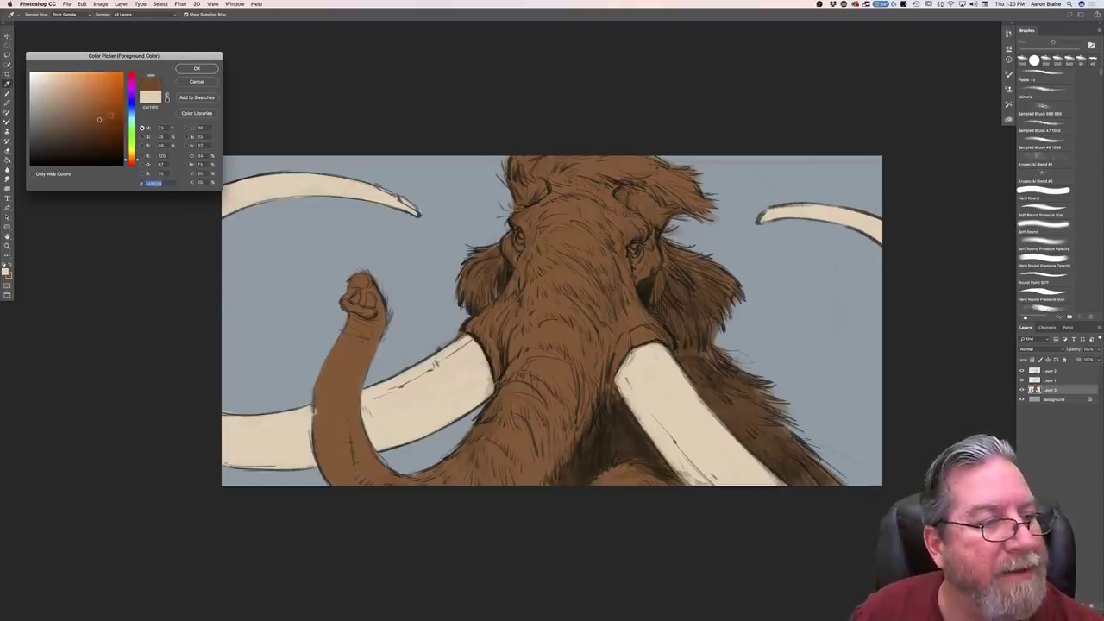
click(188, 71)
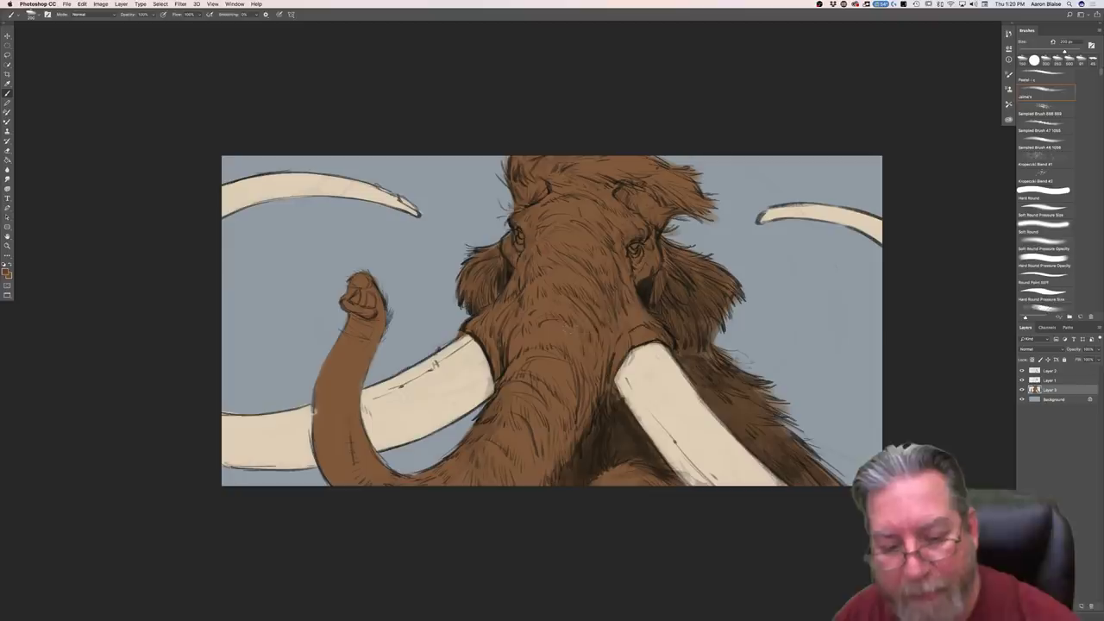
Step: Brush the richer brown over the face between the tusks, down the lower trunk, and across the chest and shoulder fur
mouse_move(630, 321)
mouse_down()
mouse_move(647, 334)
mouse_move(630, 338)
mouse_move(655, 337)
mouse_move(622, 348)
mouse_move(617, 331)
mouse_move(602, 353)
mouse_up()
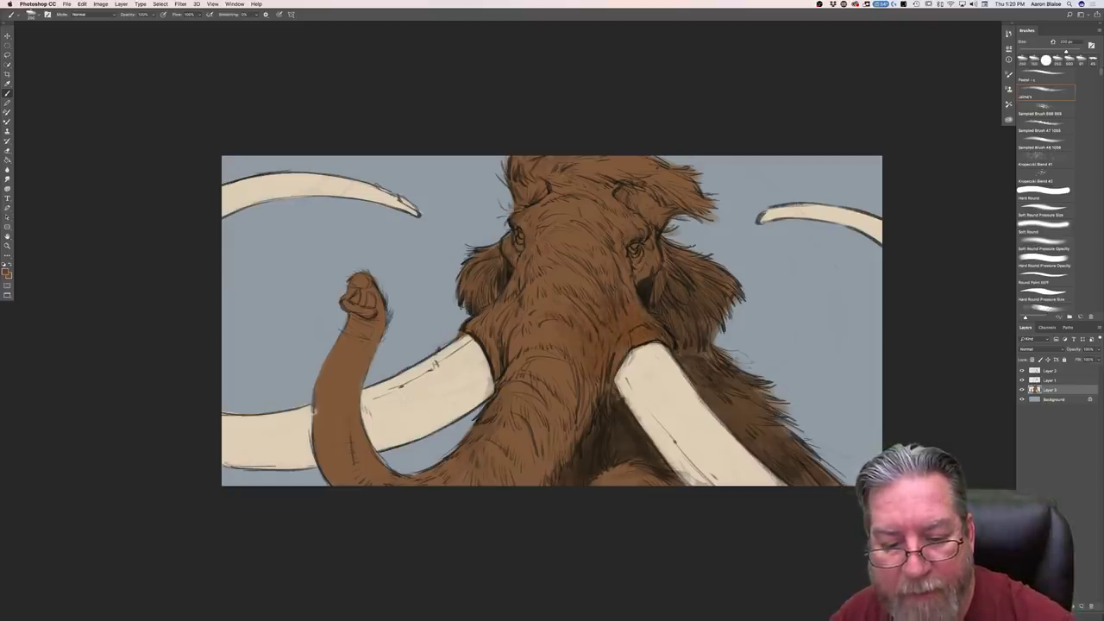
mouse_move(550, 283)
mouse_down()
mouse_move(504, 331)
mouse_move(496, 321)
mouse_move(470, 329)
mouse_up()
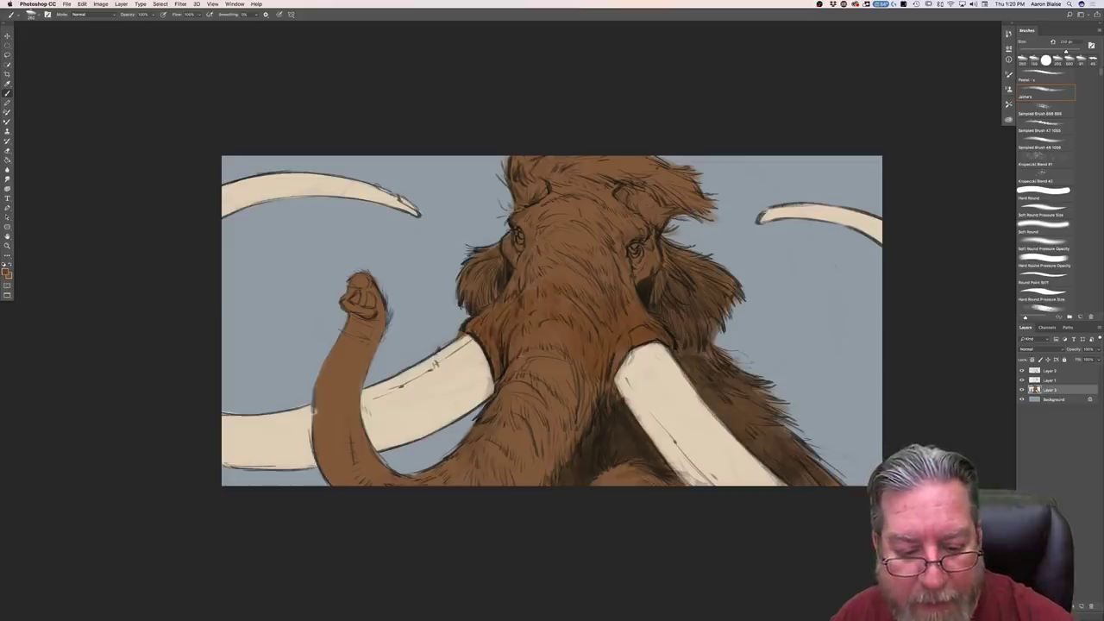
mouse_move(564, 415)
mouse_down()
mouse_move(548, 426)
mouse_move(570, 445)
mouse_up()
drag(588, 382, 556, 443)
mouse_move(556, 390)
mouse_down()
mouse_move(542, 406)
mouse_move(574, 405)
mouse_move(540, 474)
mouse_move(509, 469)
mouse_up()
drag(505, 429, 500, 441)
drag(533, 478, 423, 485)
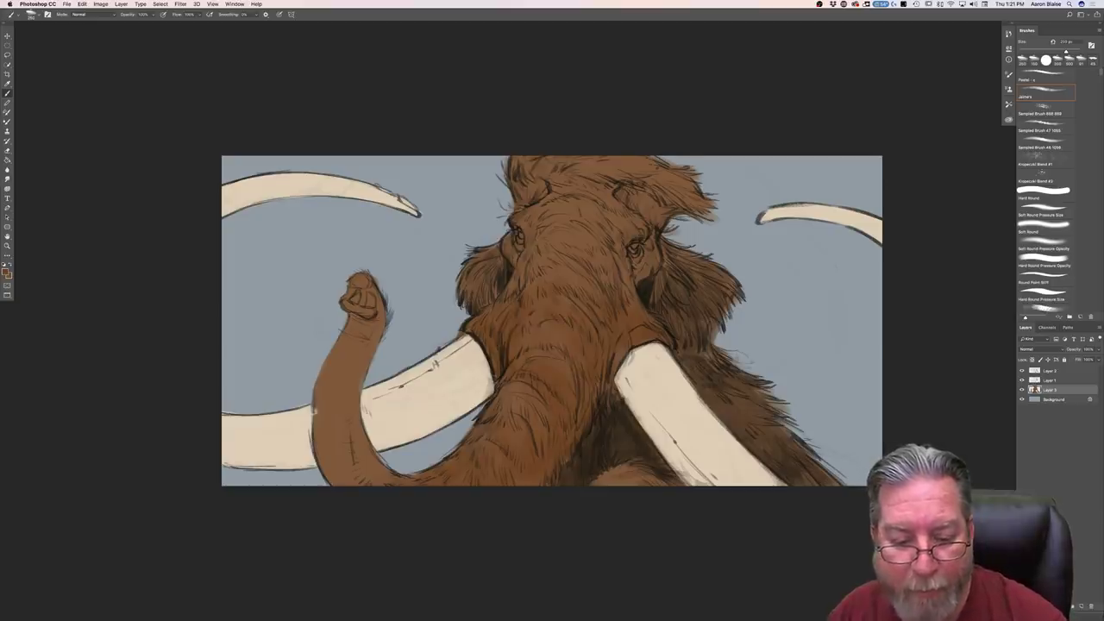
mouse_move(611, 484)
mouse_down()
mouse_move(629, 469)
mouse_move(659, 481)
mouse_up()
mouse_move(589, 453)
mouse_down()
mouse_move(587, 468)
mouse_move(564, 473)
mouse_up()
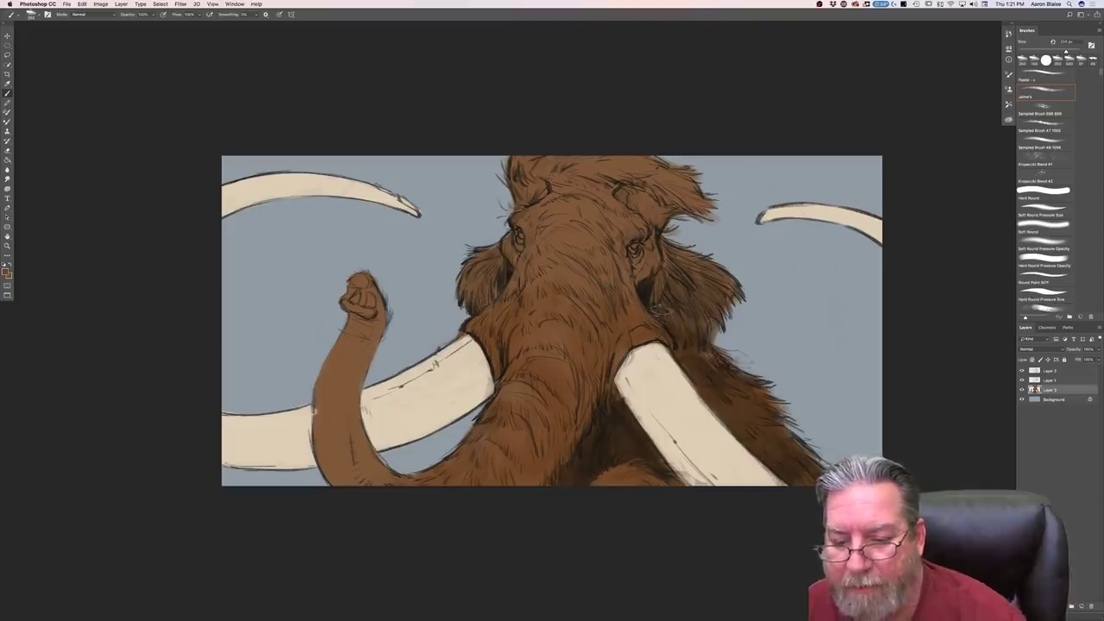
Step: Toggle Layer 2 and Layer 1 off and on to check what linework each one holds
click(1022, 371)
click(1022, 371)
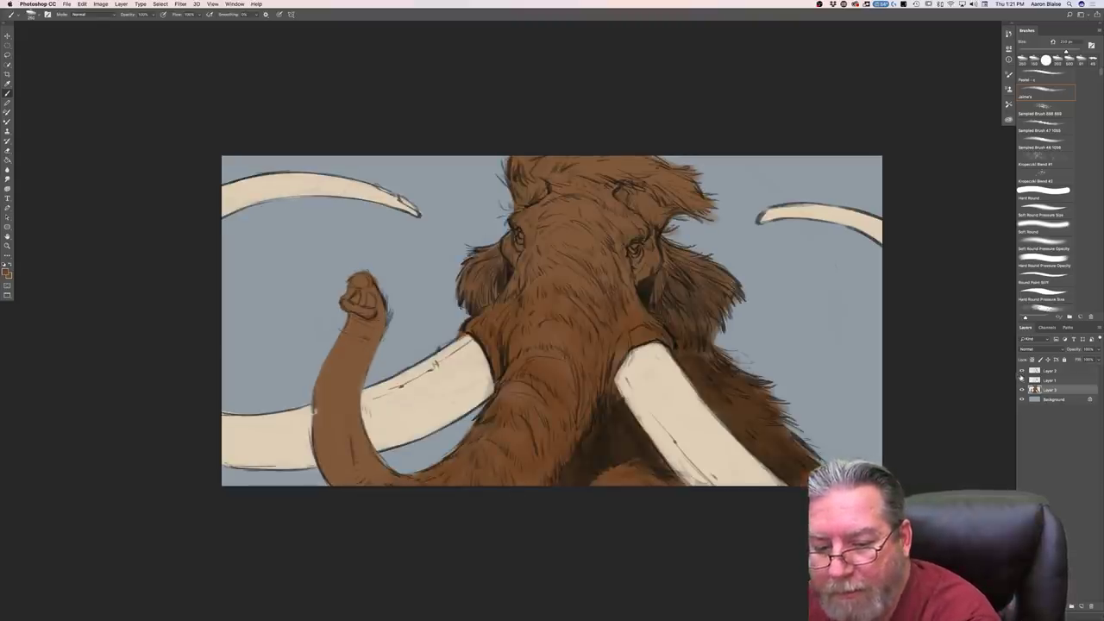
click(1022, 381)
click(1022, 380)
click(1046, 380)
click(1043, 261)
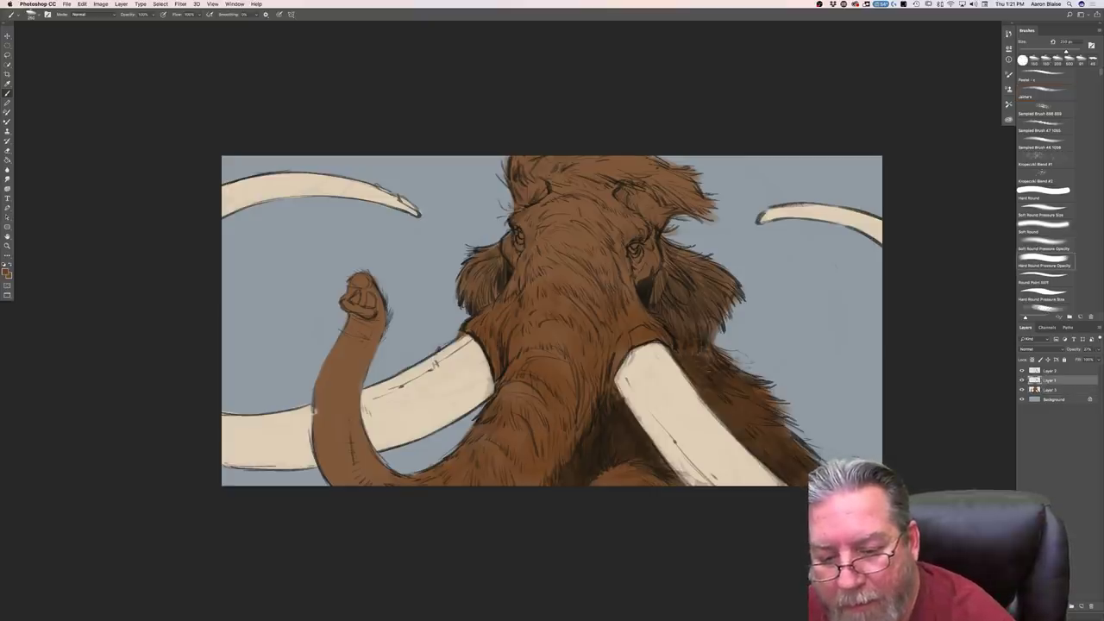
Step: Paint the richer brown over the fur of both ears on Layer 3
click(1047, 389)
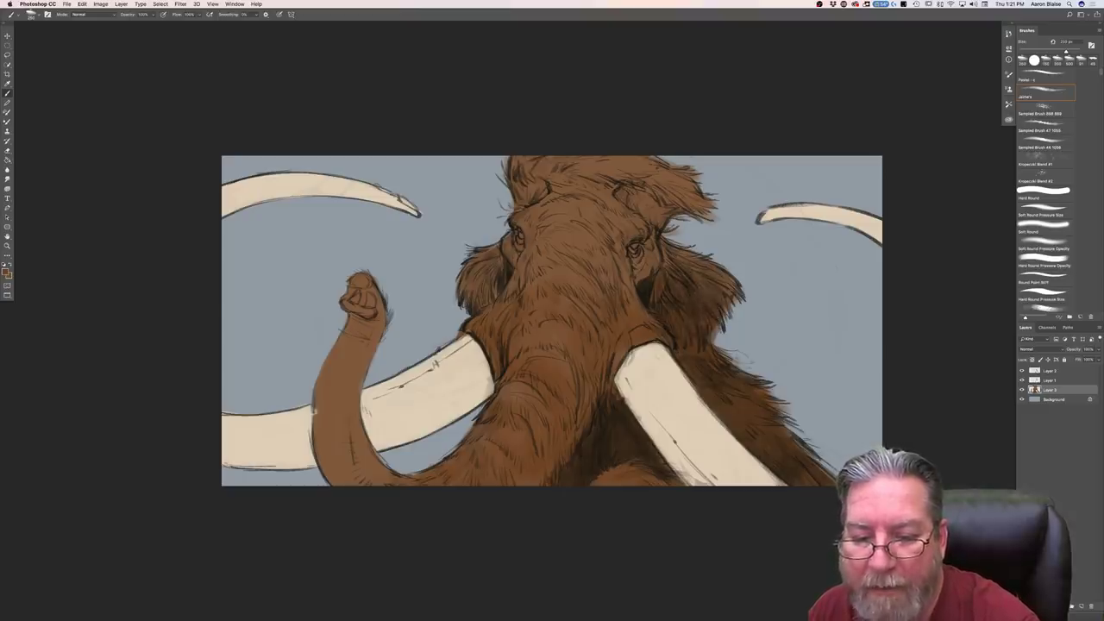
mouse_move(500, 257)
mouse_down()
mouse_move(477, 286)
mouse_move(469, 274)
mouse_up()
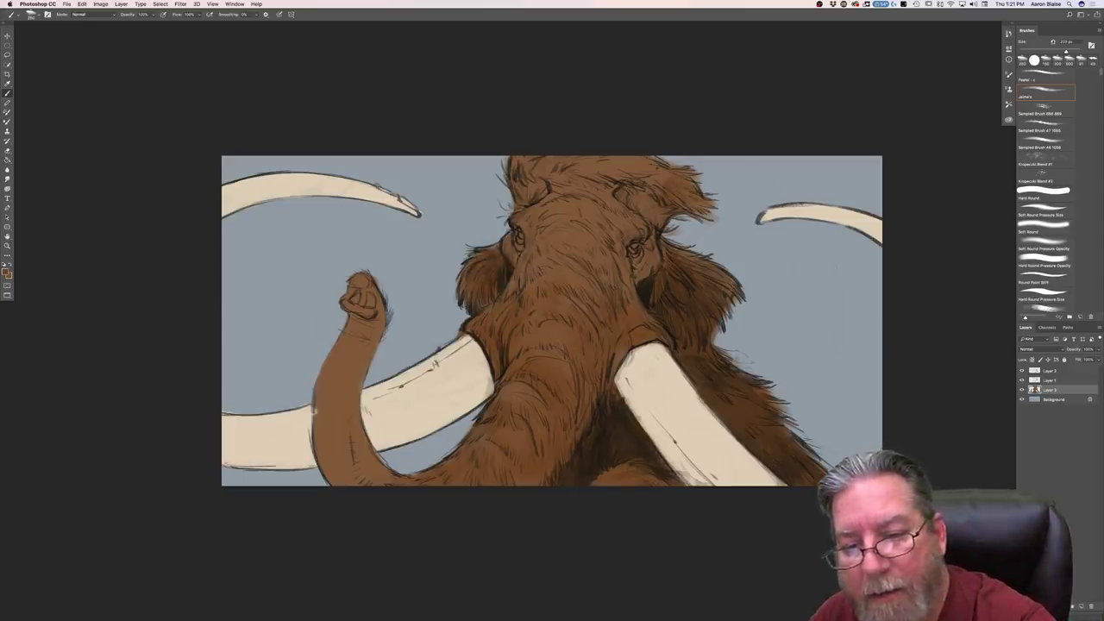
Step: Lock Layer 3's transparent pixels and brush the richer brown over the hair tuft on the head and the trunk's curled tip
click(1031, 360)
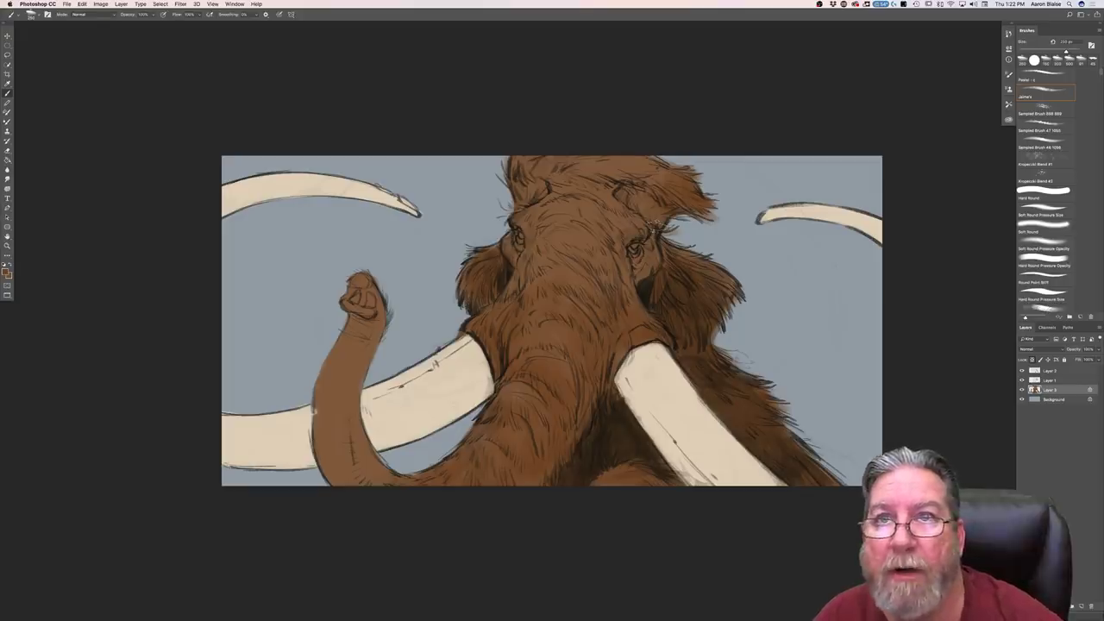
mouse_move(669, 171)
mouse_down()
mouse_move(660, 187)
mouse_move(646, 170)
mouse_move(543, 159)
mouse_up()
mouse_move(534, 181)
mouse_down()
mouse_move(540, 157)
mouse_move(523, 159)
mouse_up()
drag(522, 182, 516, 157)
drag(535, 196, 584, 180)
drag(594, 184, 601, 177)
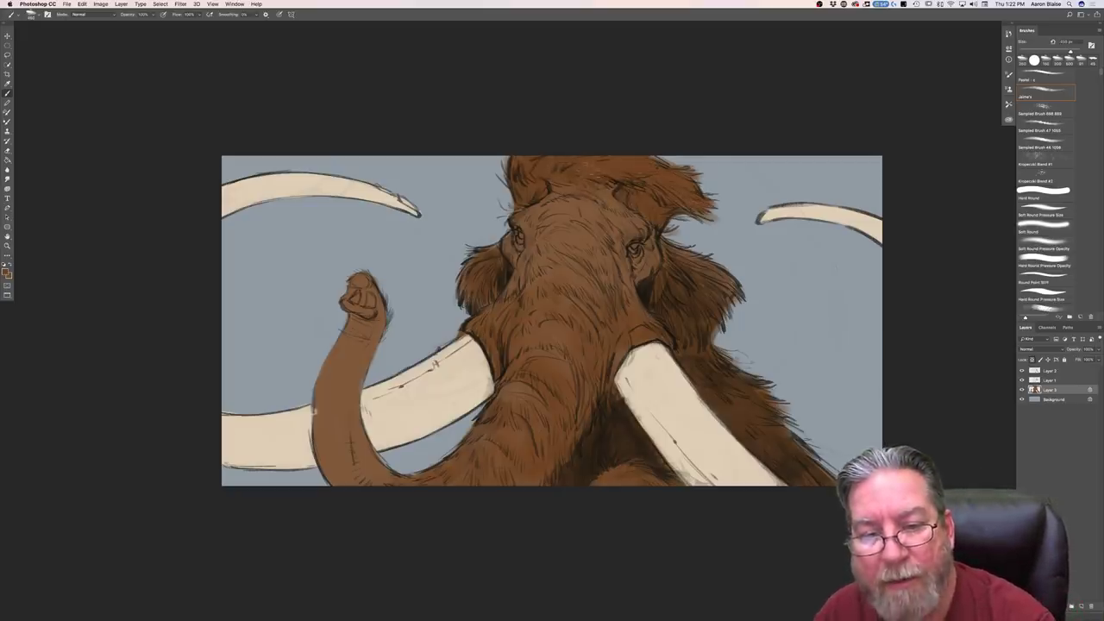
key(bracketleft)
drag(591, 166, 607, 196)
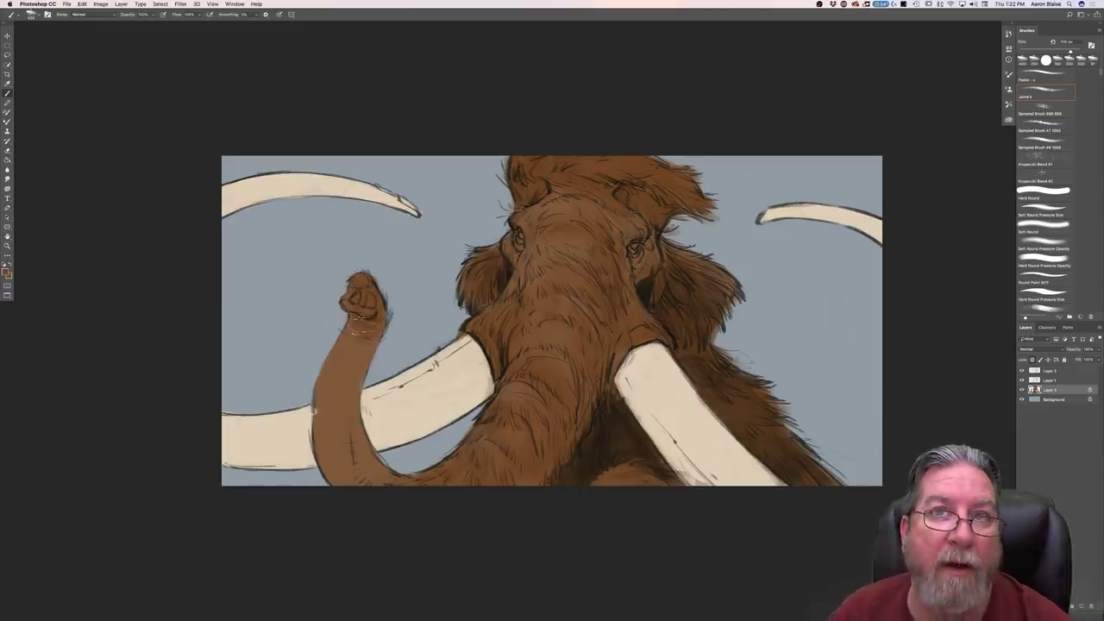
Step: Finish the brown below the trunk's tip, and paint the skin around both eyes a muted grey-brown
mouse_move(355, 337)
mouse_down()
mouse_move(356, 350)
mouse_move(324, 376)
mouse_up()
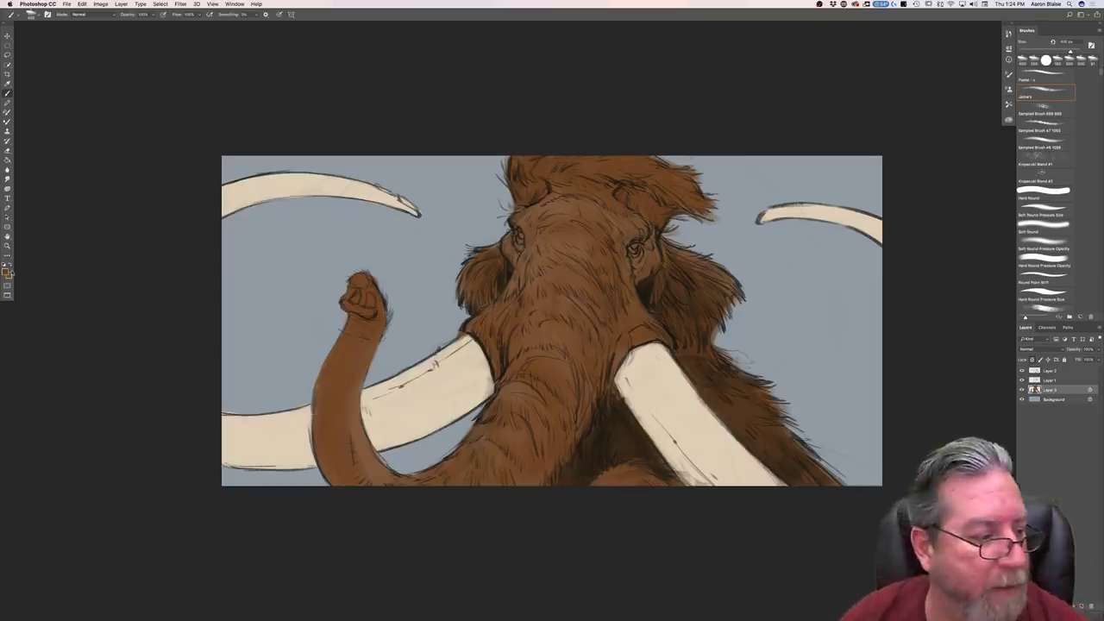
click(7, 271)
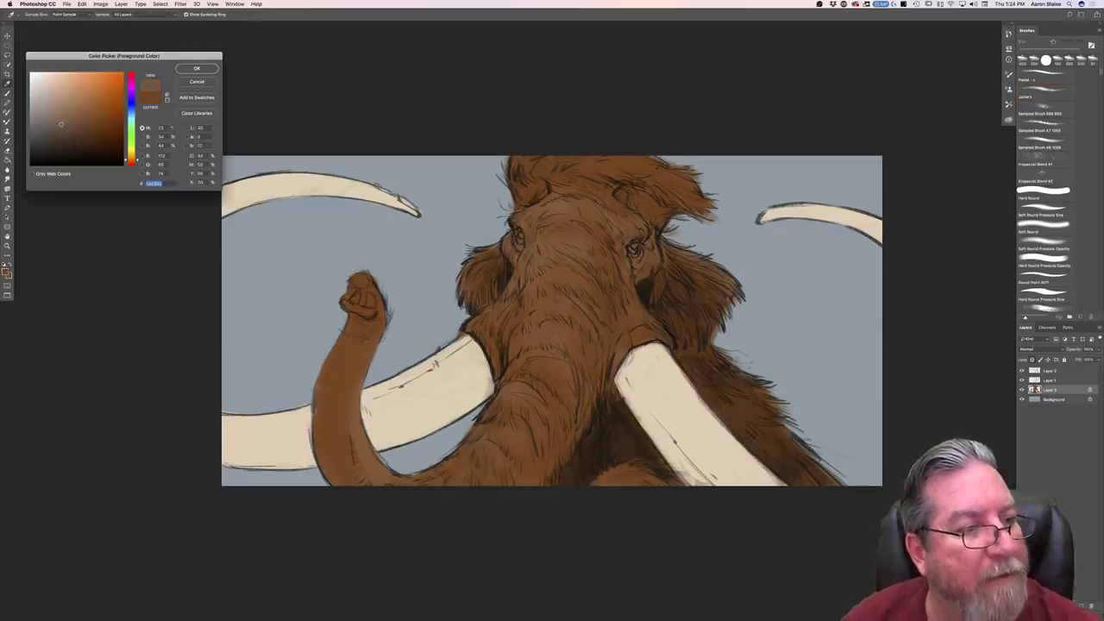
click(197, 69)
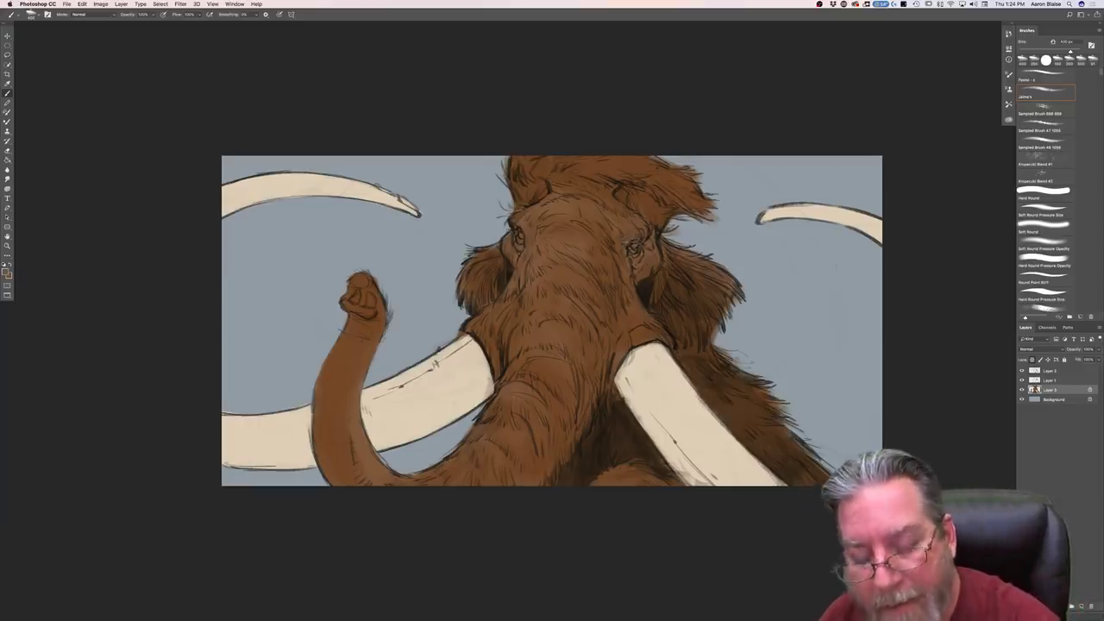
drag(635, 249, 641, 240)
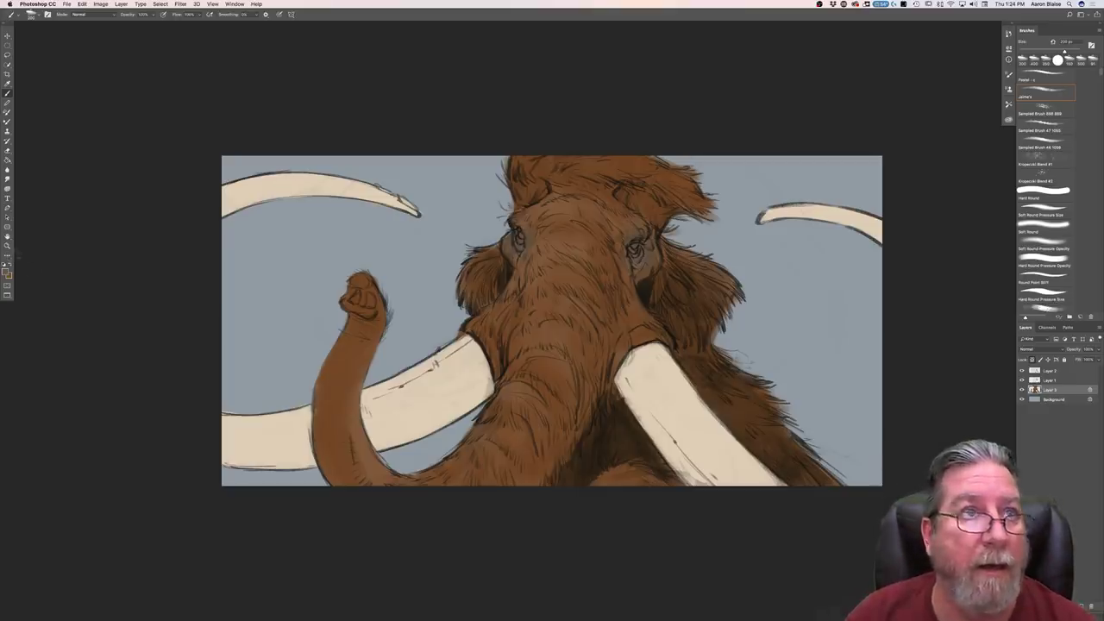
Step: Paint the irises of both eyes a saturated orange with a small Pastel brush
click(6, 270)
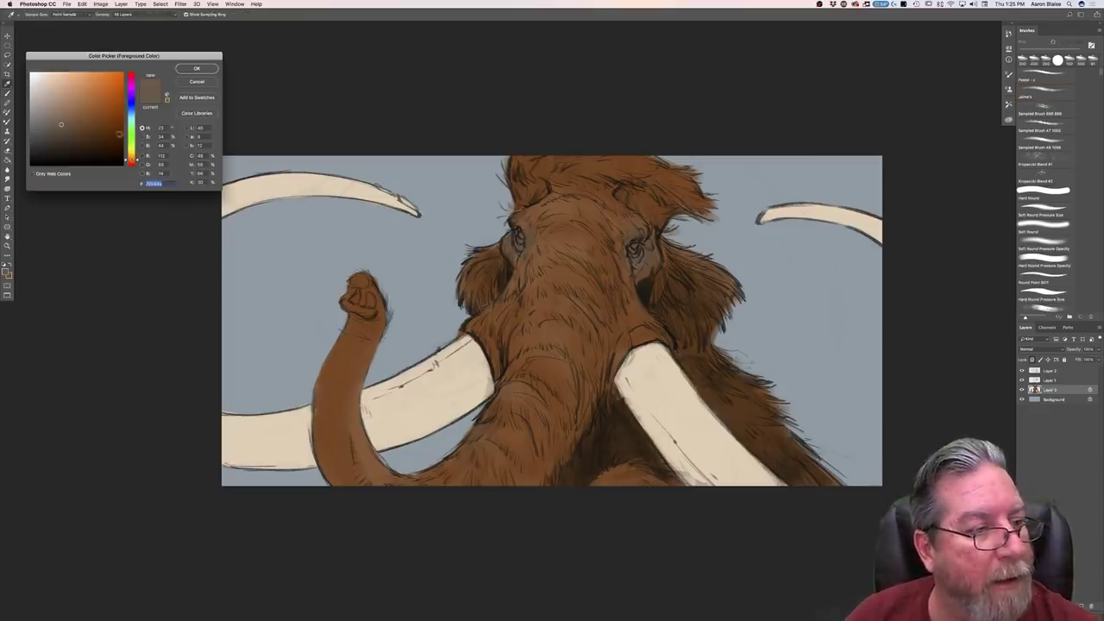
click(116, 102)
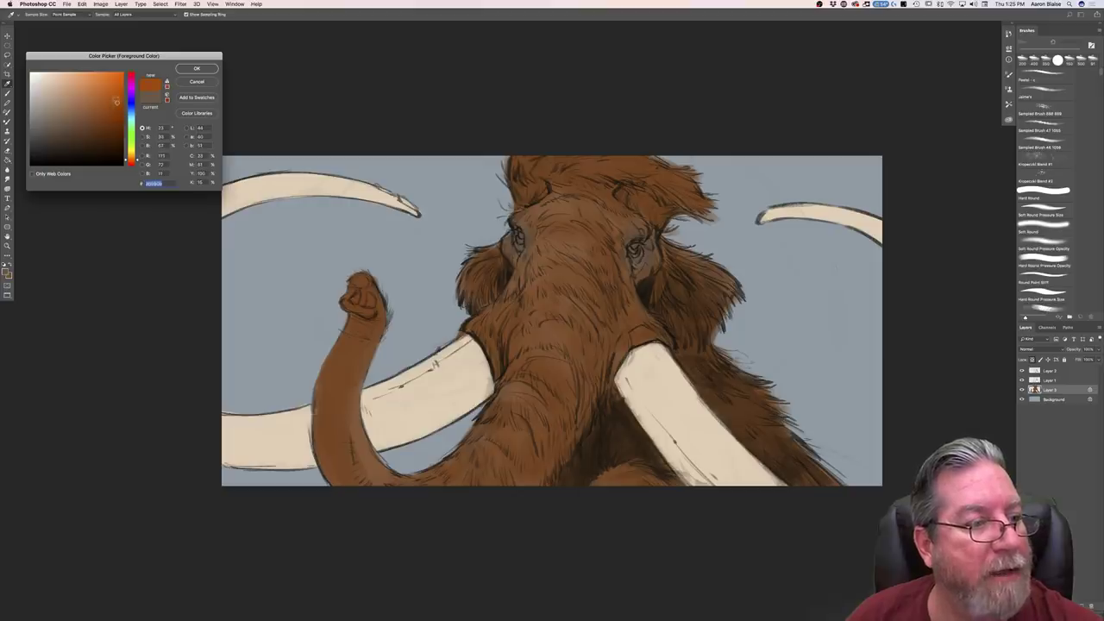
key(Return)
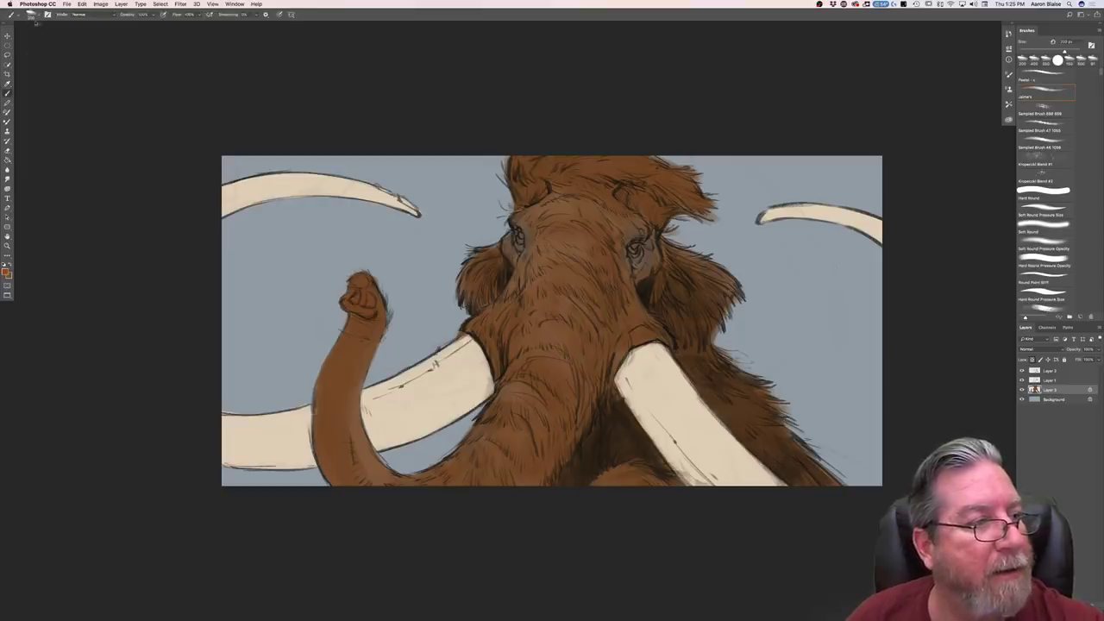
click(35, 16)
click(54, 90)
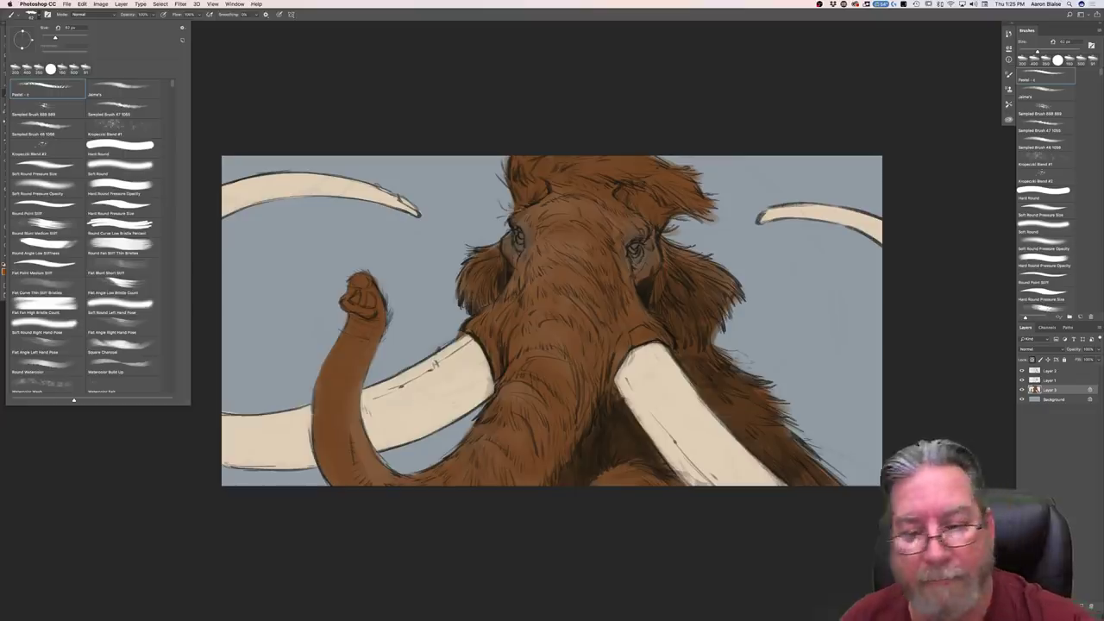
click(617, 118)
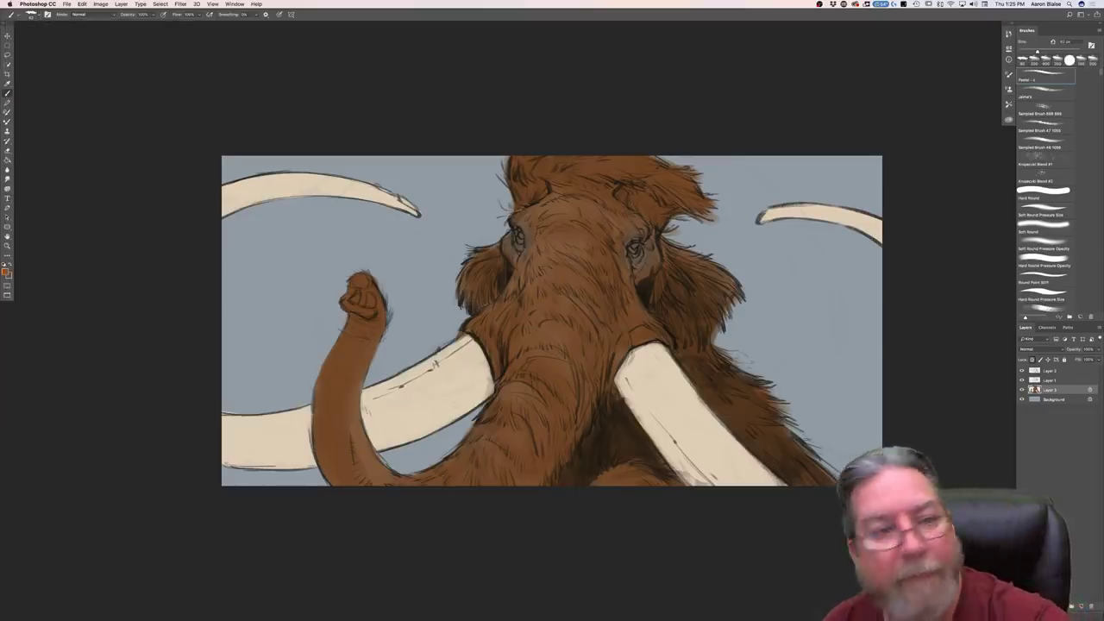
key(super+plus)
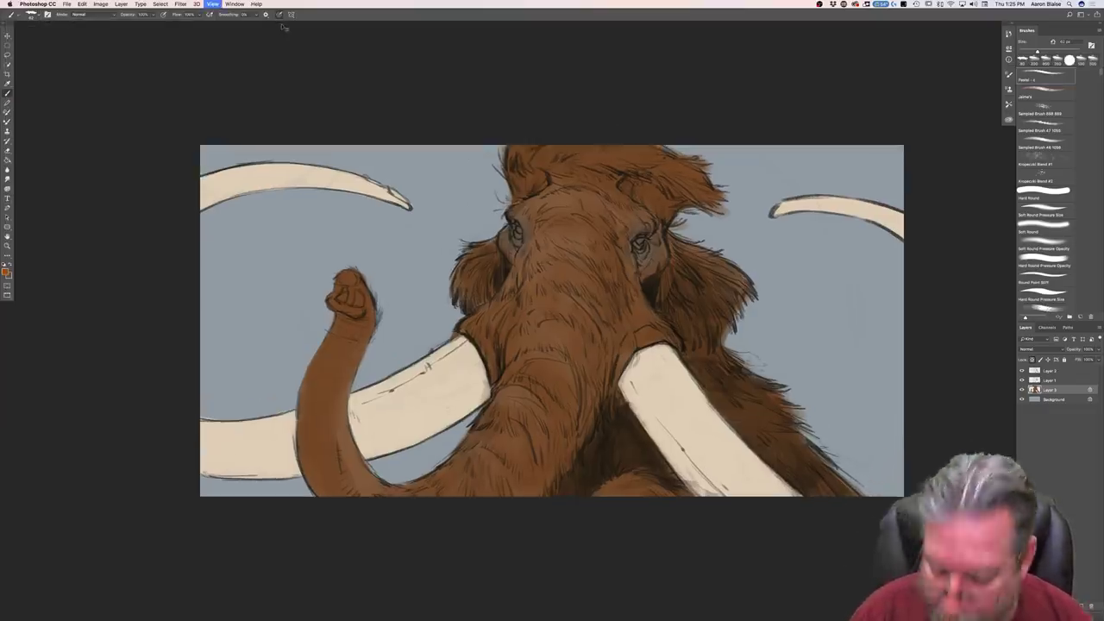
drag(658, 221, 666, 221)
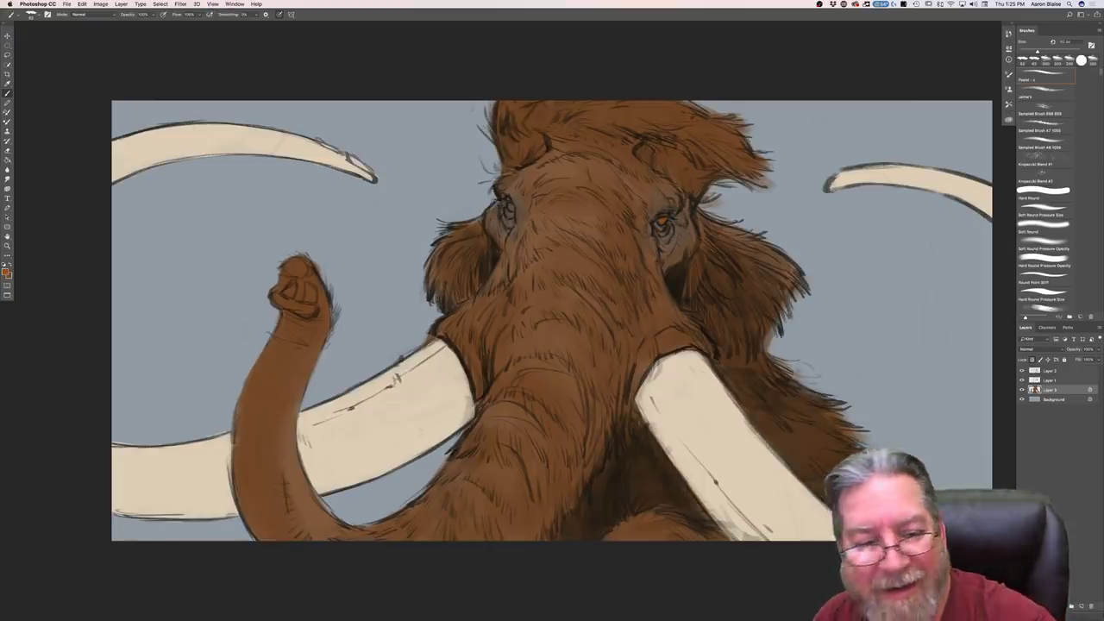
click(509, 208)
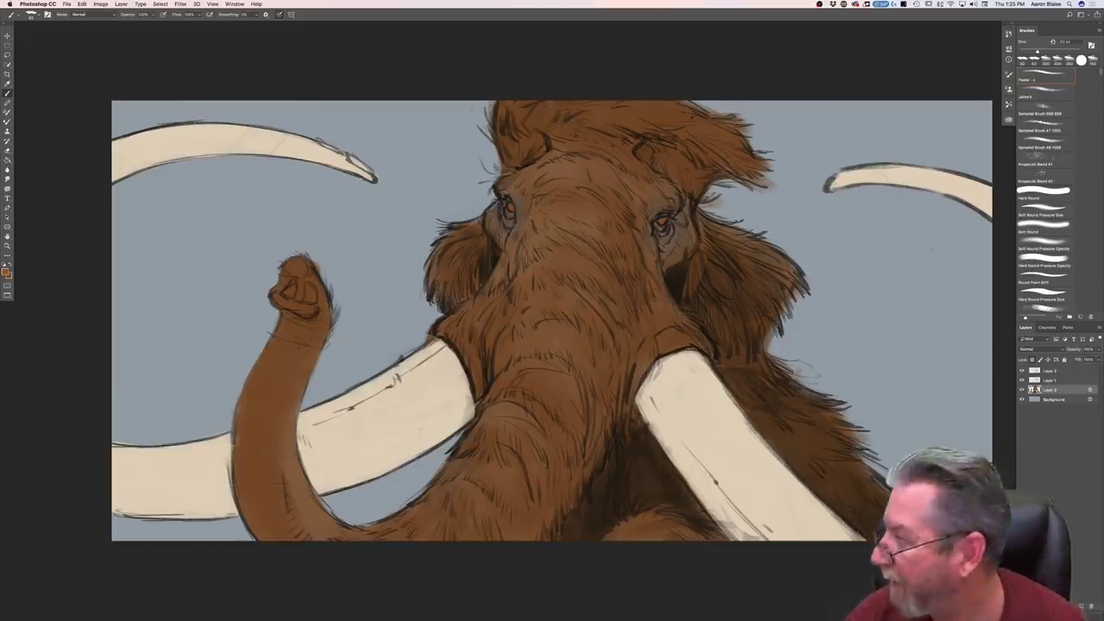
Step: Select the cream tusks with Color Range, using Sampled Colors taken from the tusk
key(super+minus)
key(super+minus)
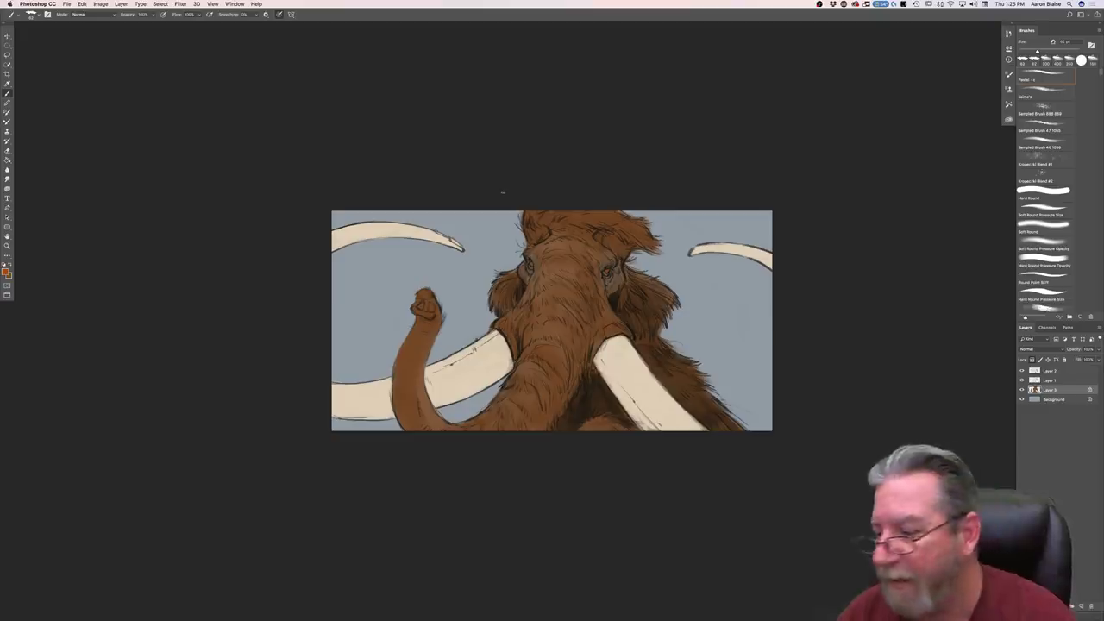
click(159, 5)
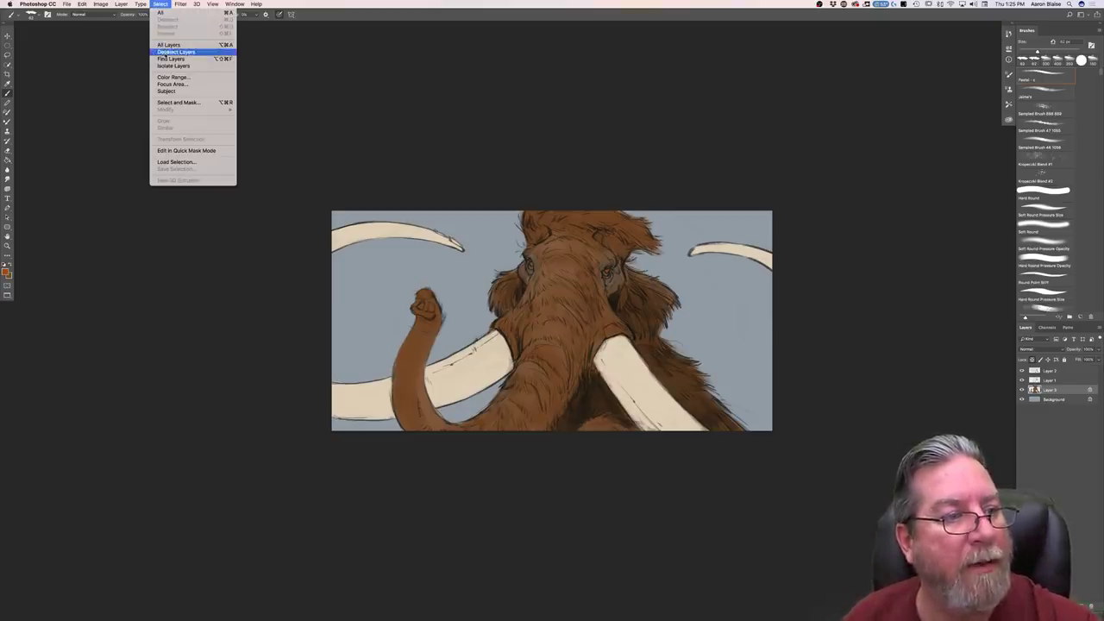
click(166, 84)
click(641, 390)
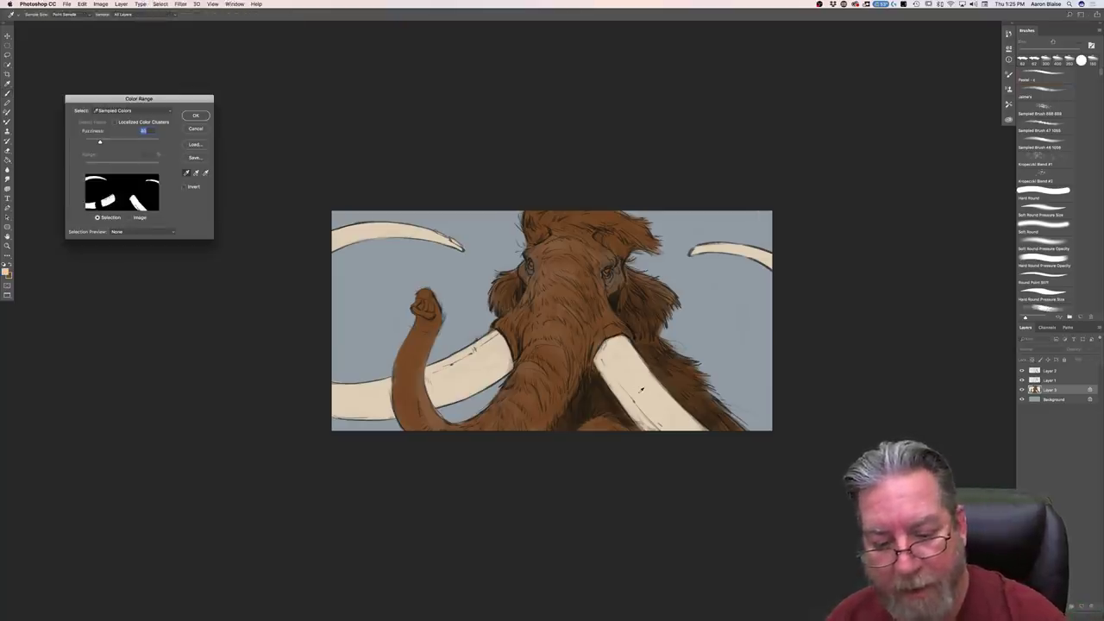
click(193, 117)
Step: Brush a darker tan onto the bases of the selected tusks with the Jaime's brush
key(b)
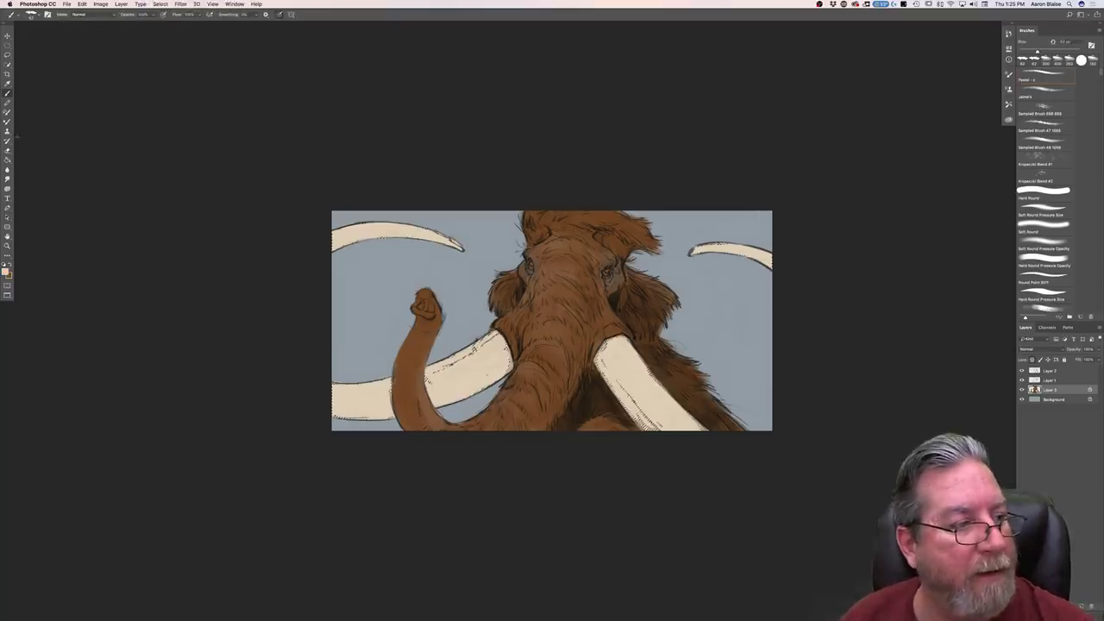
click(31, 14)
click(115, 87)
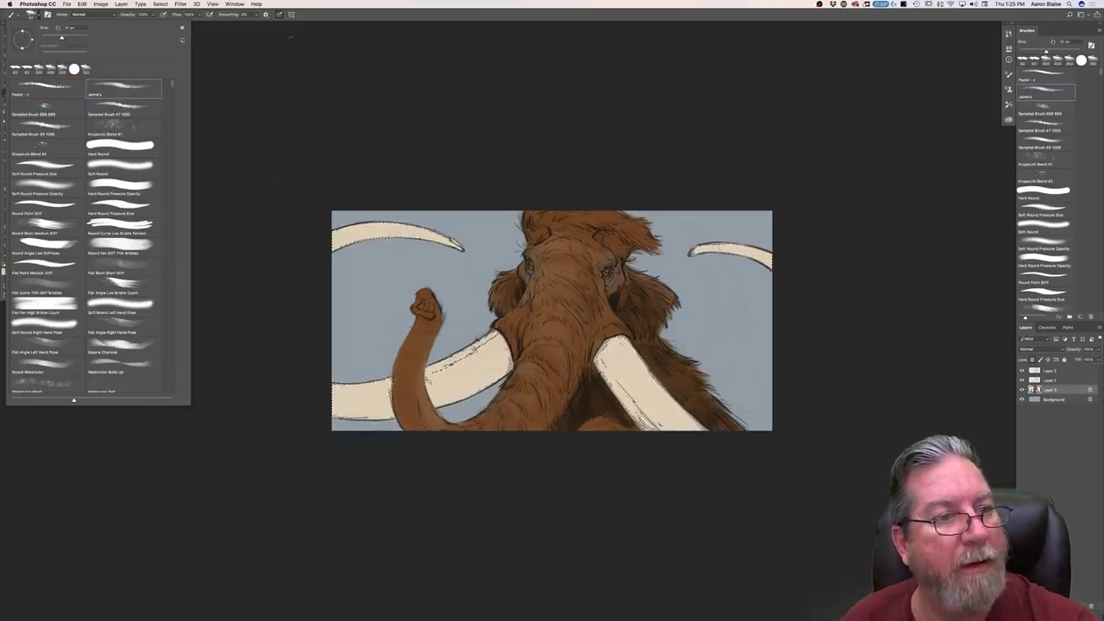
click(289, 69)
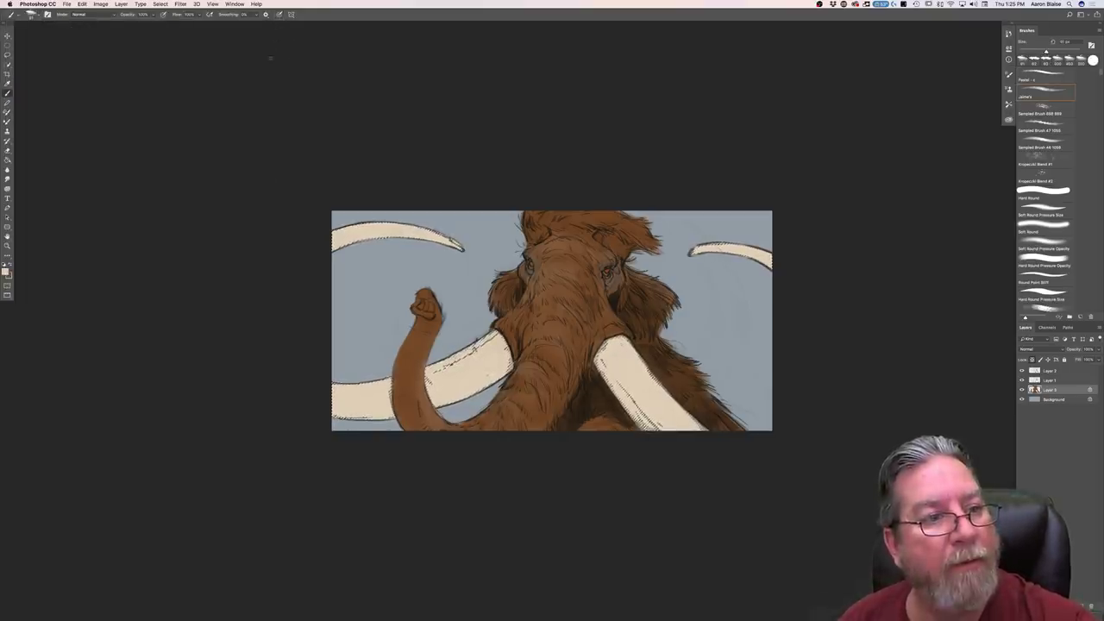
click(5, 271)
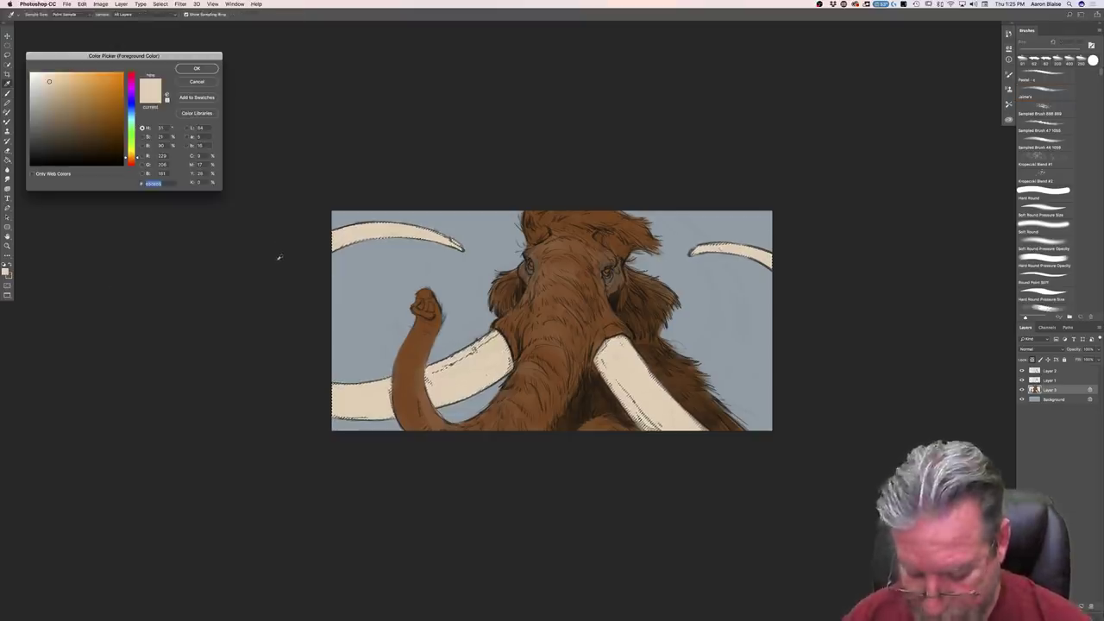
click(66, 86)
click(71, 88)
click(188, 71)
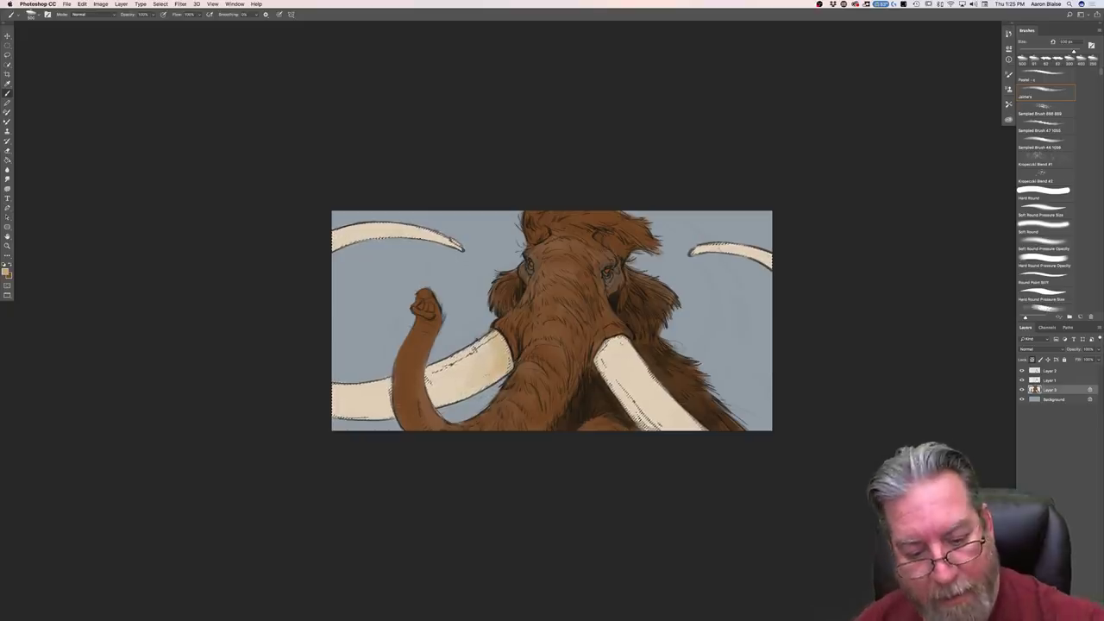
drag(492, 370, 471, 376)
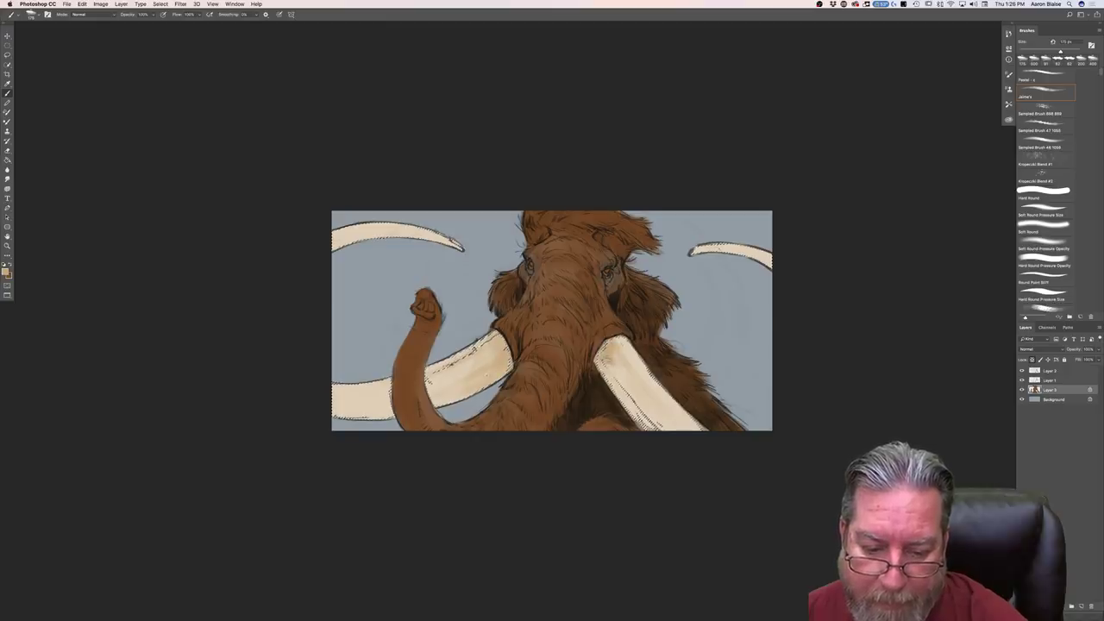
Step: Reduce the brush size, turn on pen-pressure size control, and streak more tan along the tusks
key(bracketleft)
key(bracketleft)
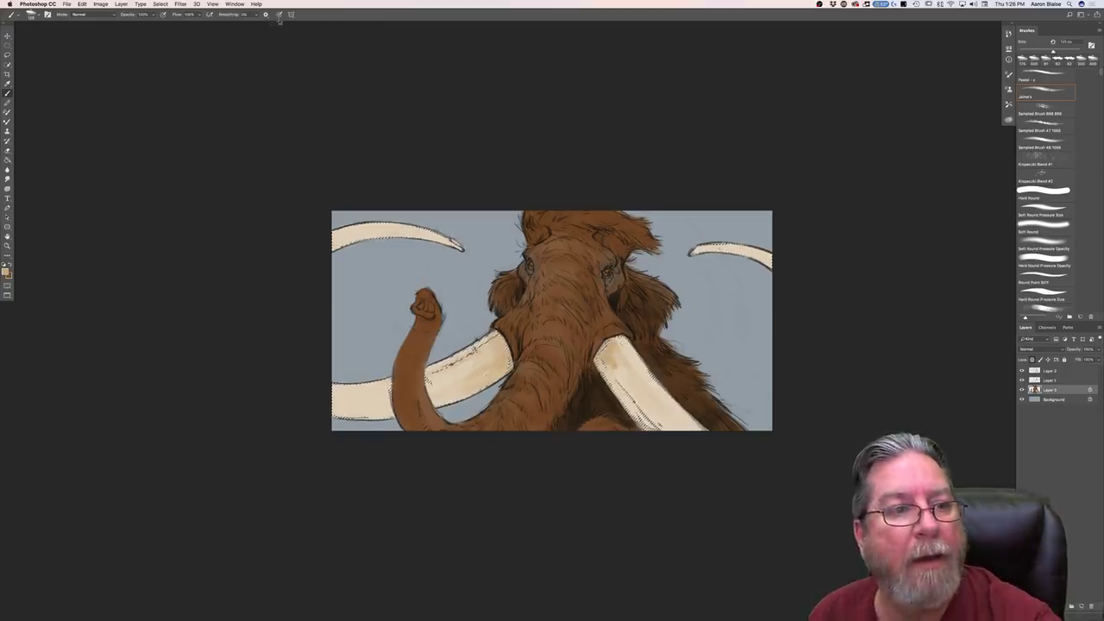
click(279, 15)
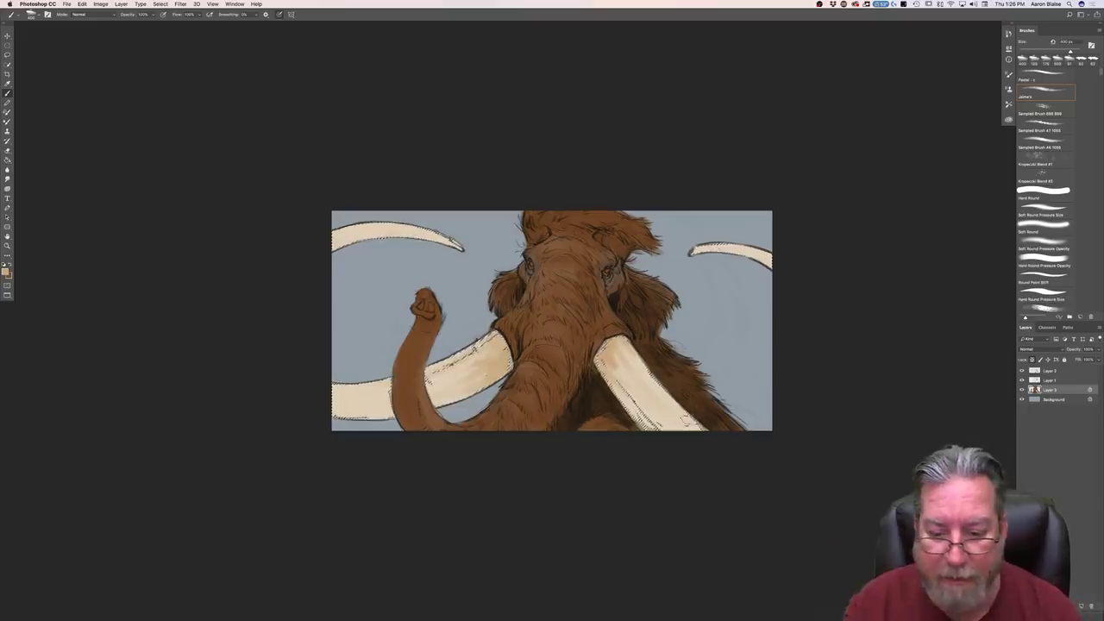
Step: Stain the tusk bases with a reddish orange-brown, and deselect the tusks
click(5, 271)
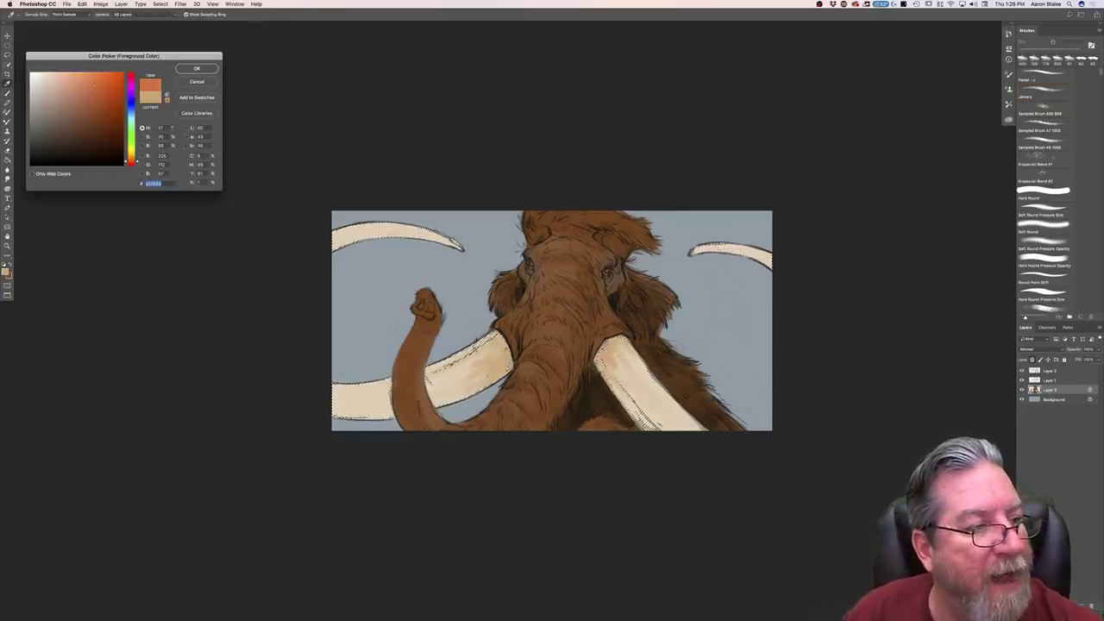
click(97, 98)
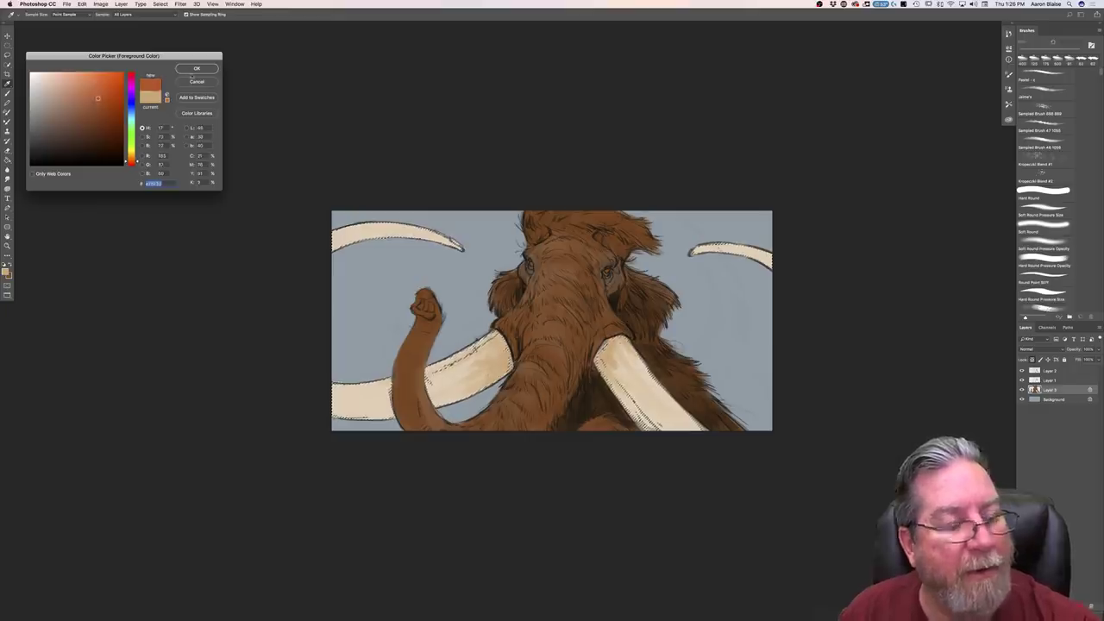
key(Return)
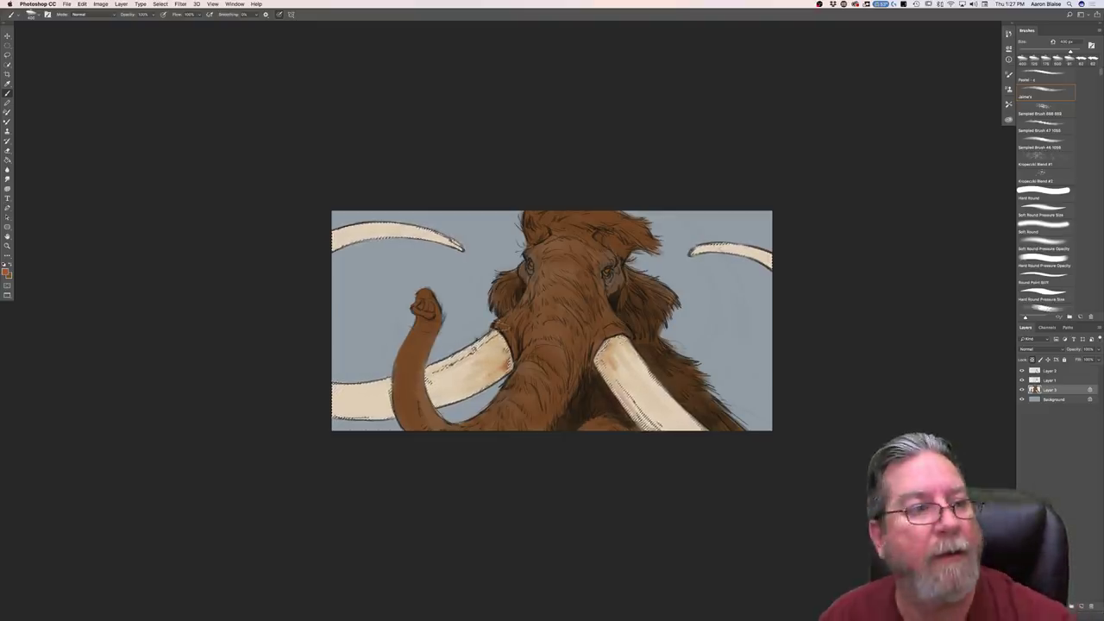
click(159, 5)
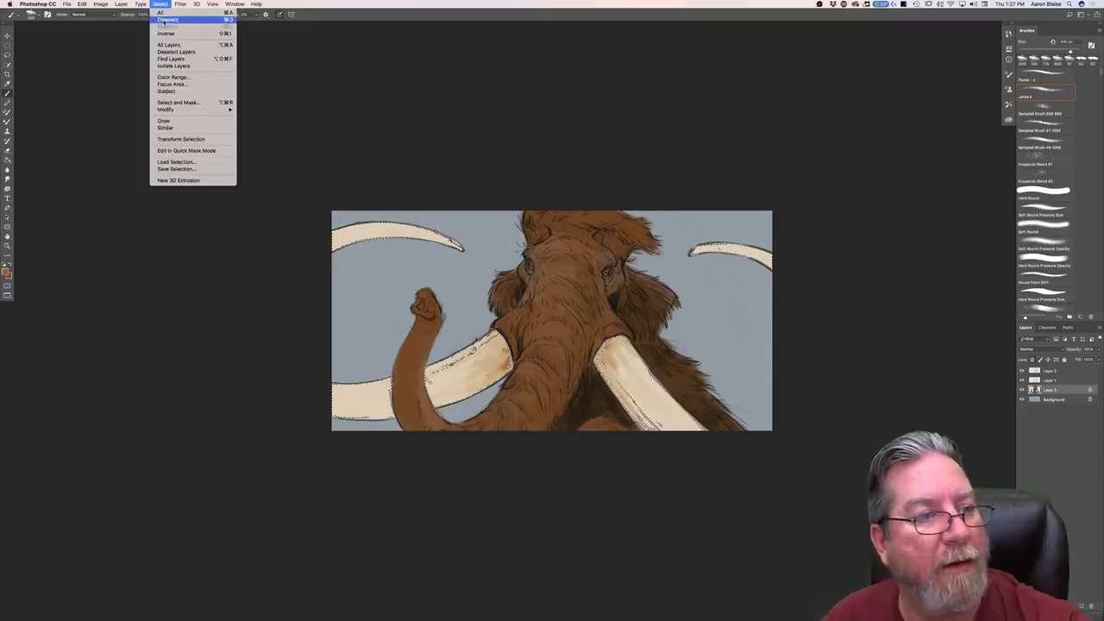
click(162, 28)
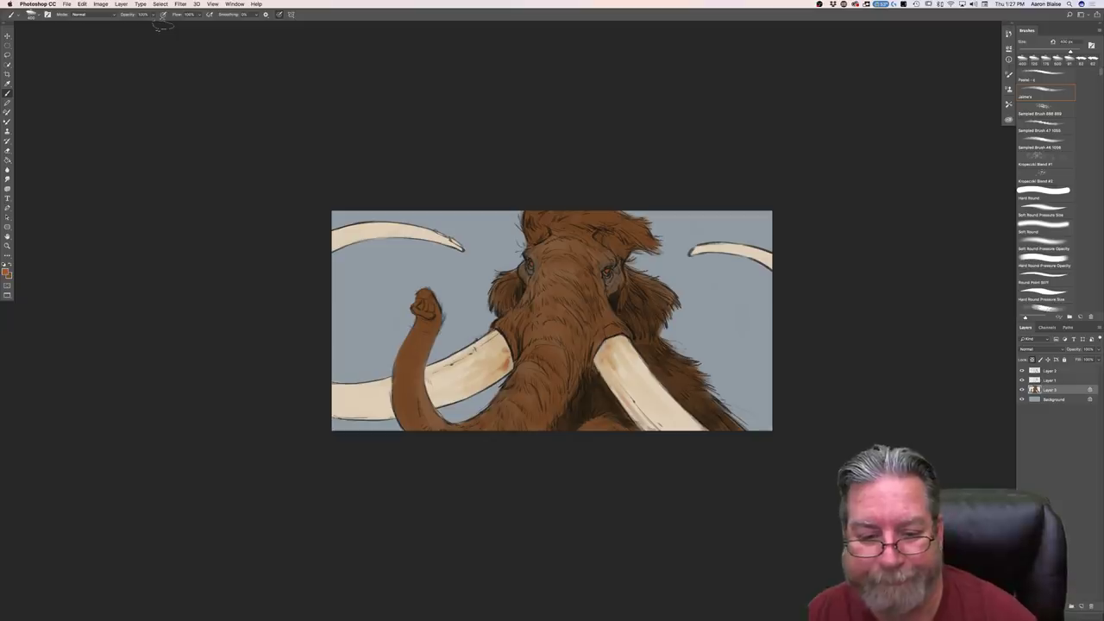
Step: Tone down the irises of both eyes with a more muted brown, using a smaller brush
key(super+equal)
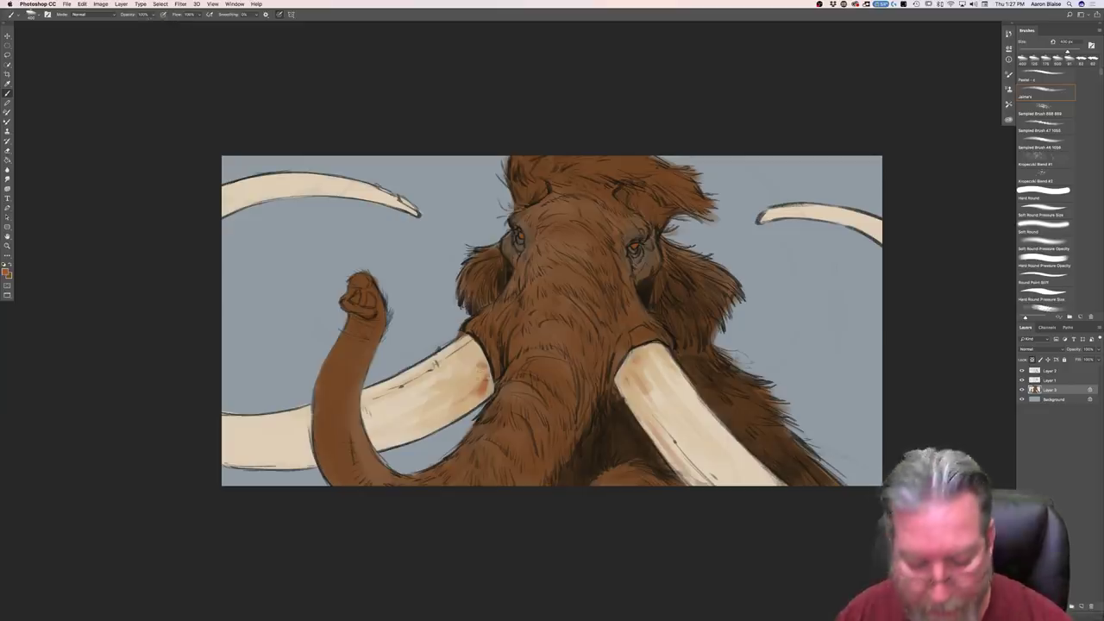
key([)
key([)
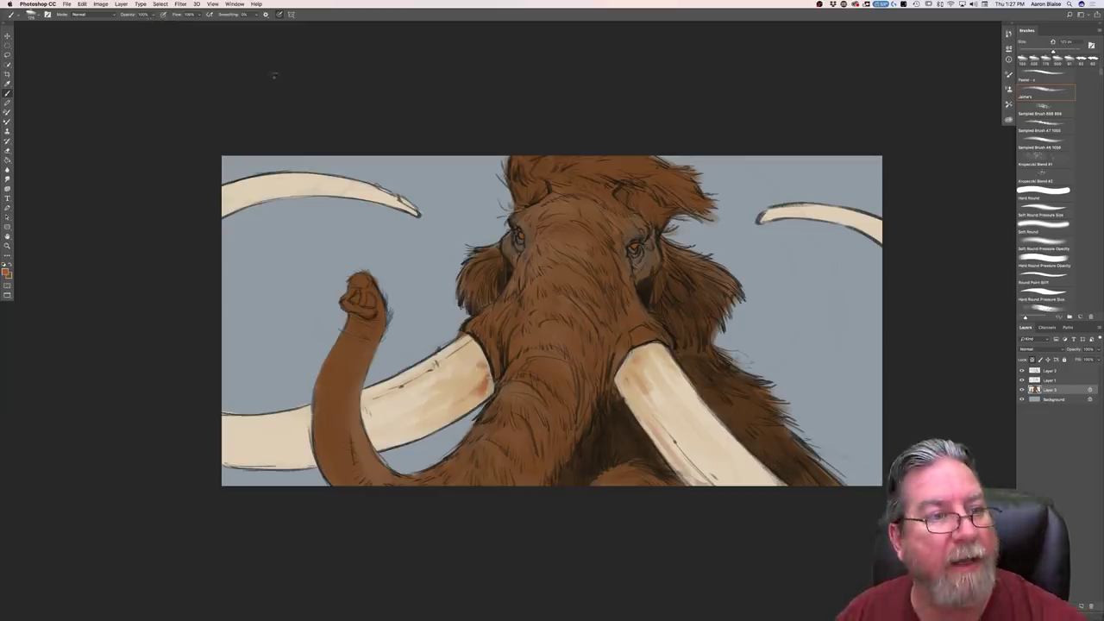
click(6, 272)
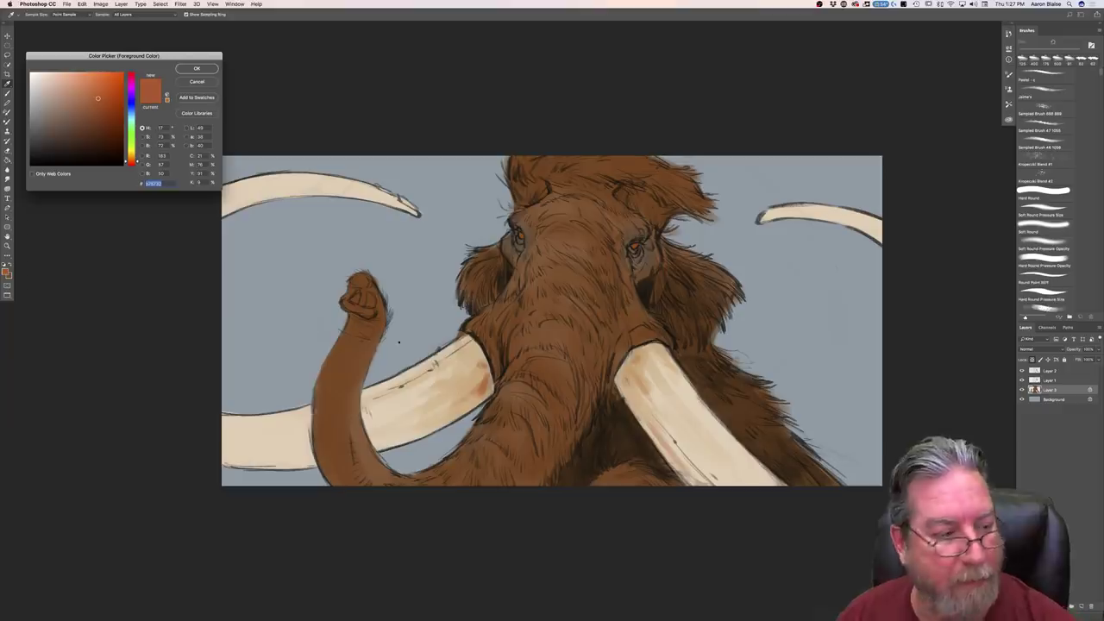
click(190, 71)
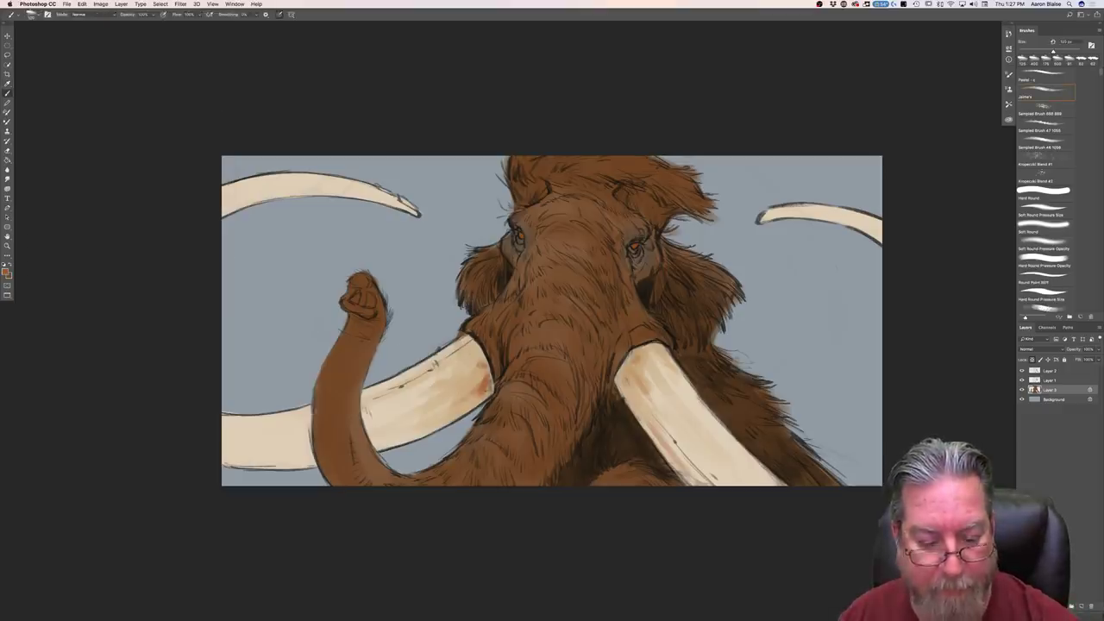
Step: Turn off pen-pressure size control for the brush, and darken the tusk base beside the trunk with brown
key(F5)
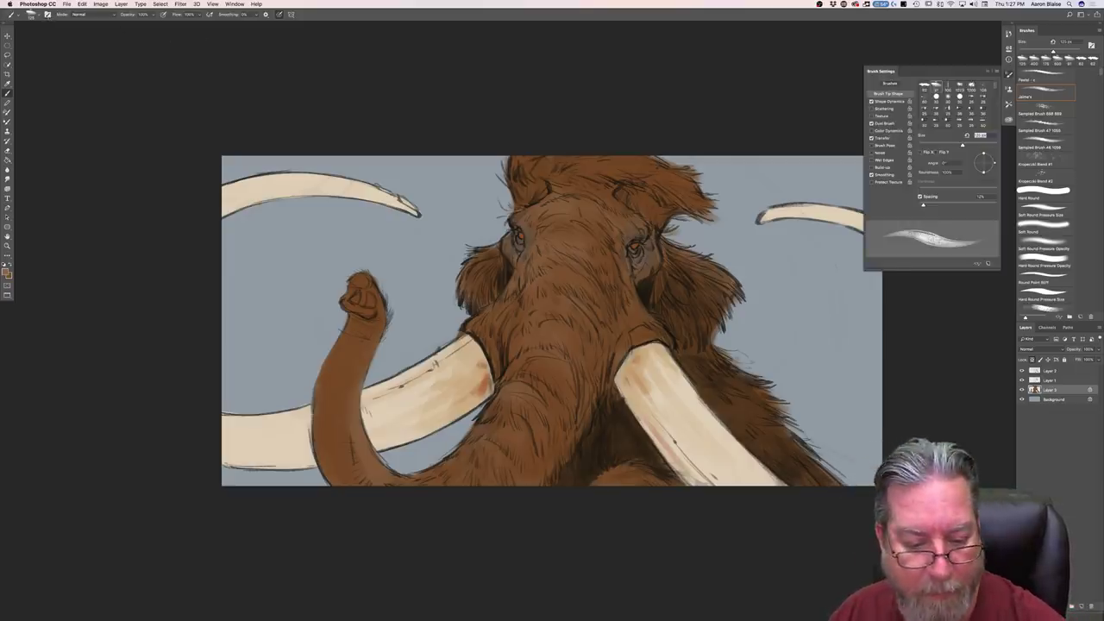
click(279, 14)
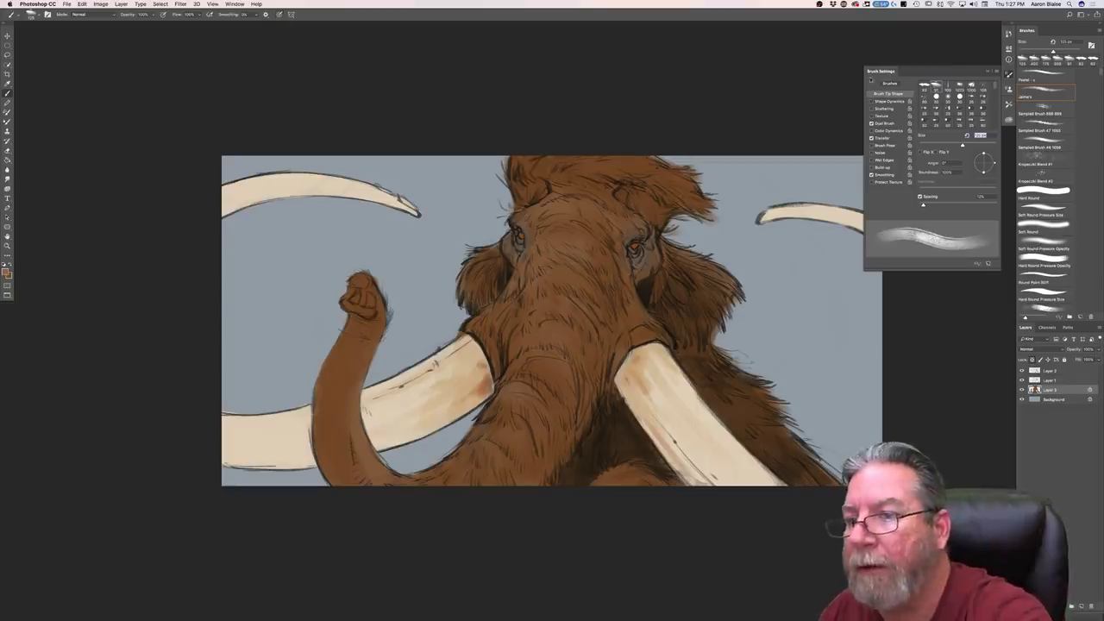
key(F5)
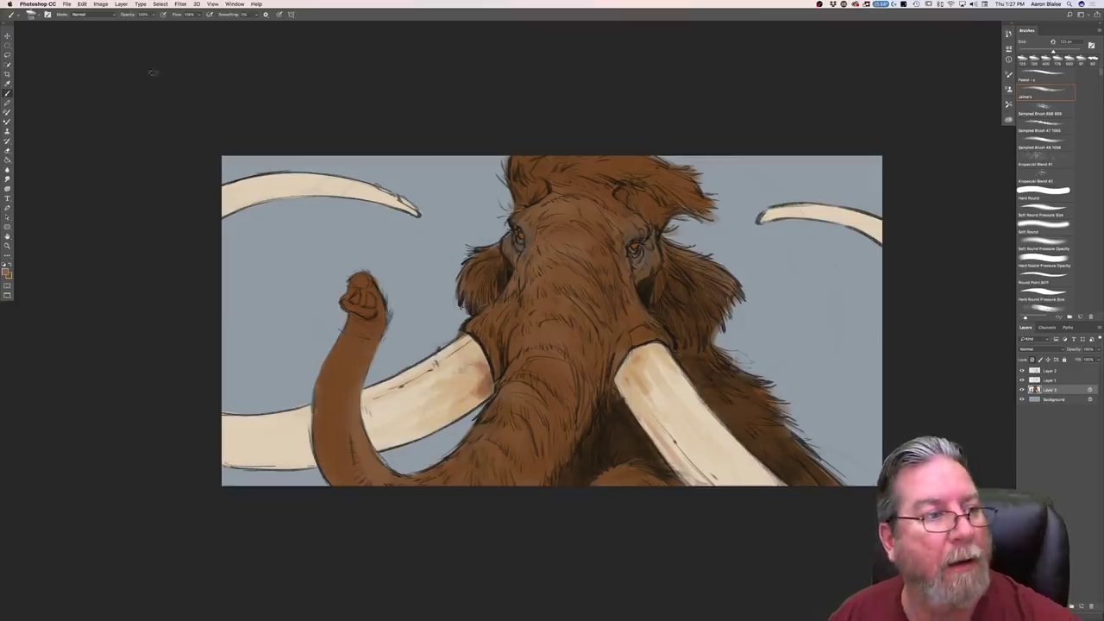
Step: Switch to the Sampled Brush #7 textured brush, reduce its size, and mottle the bases of both tusks with brown
click(38, 16)
click(110, 110)
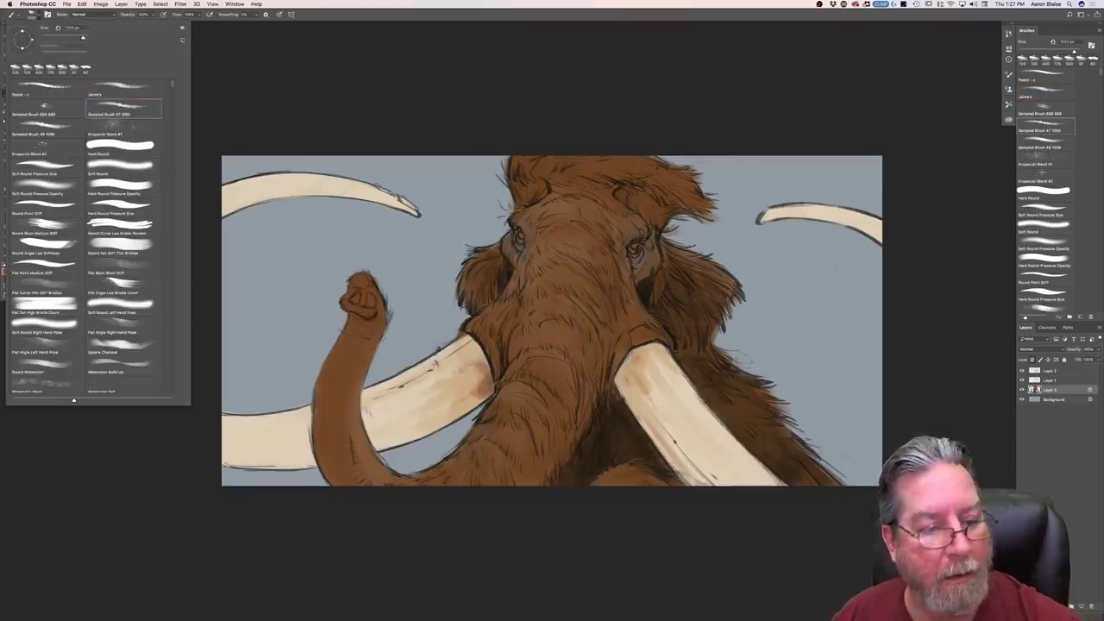
key(Return)
key(bracketleft)
key(bracketleft)
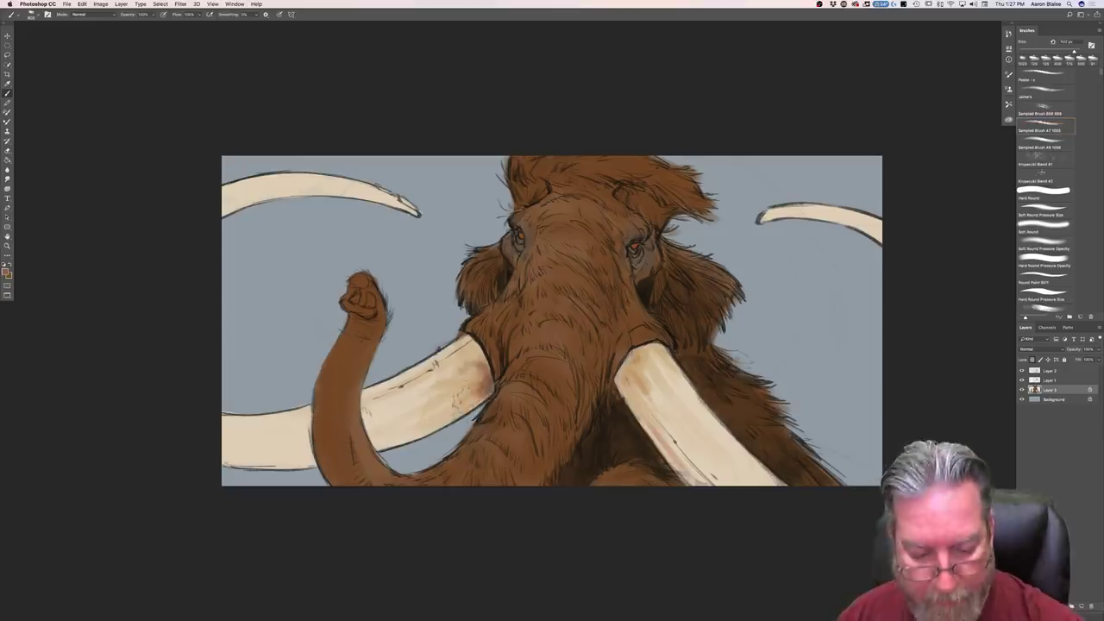
click(461, 402)
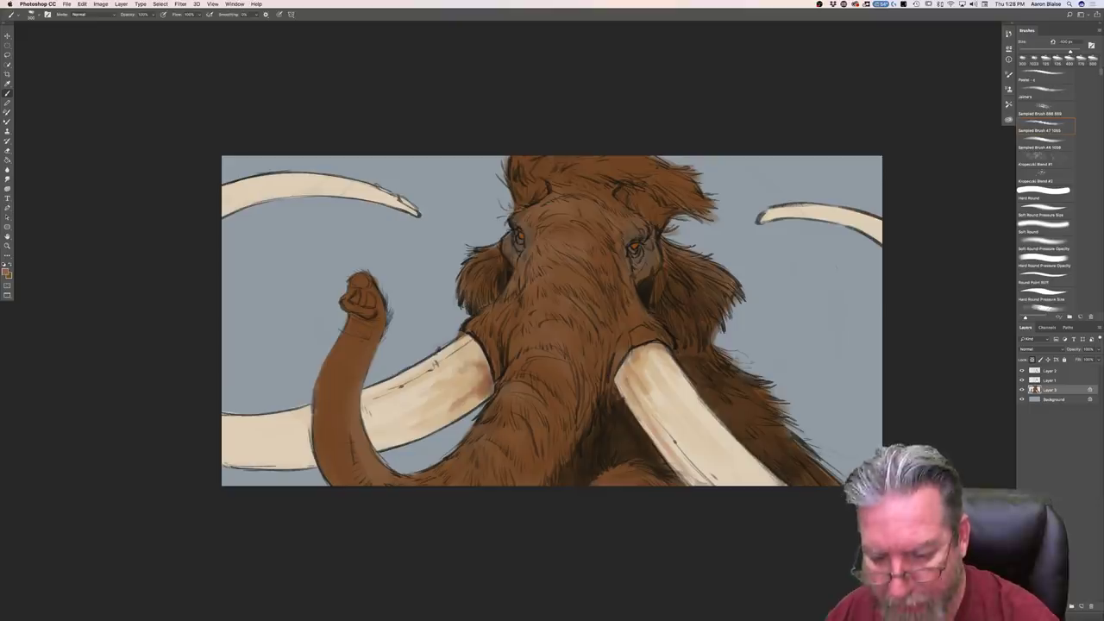
click(646, 352)
mouse_move(631, 357)
mouse_down()
mouse_move(620, 391)
mouse_move(638, 418)
mouse_up()
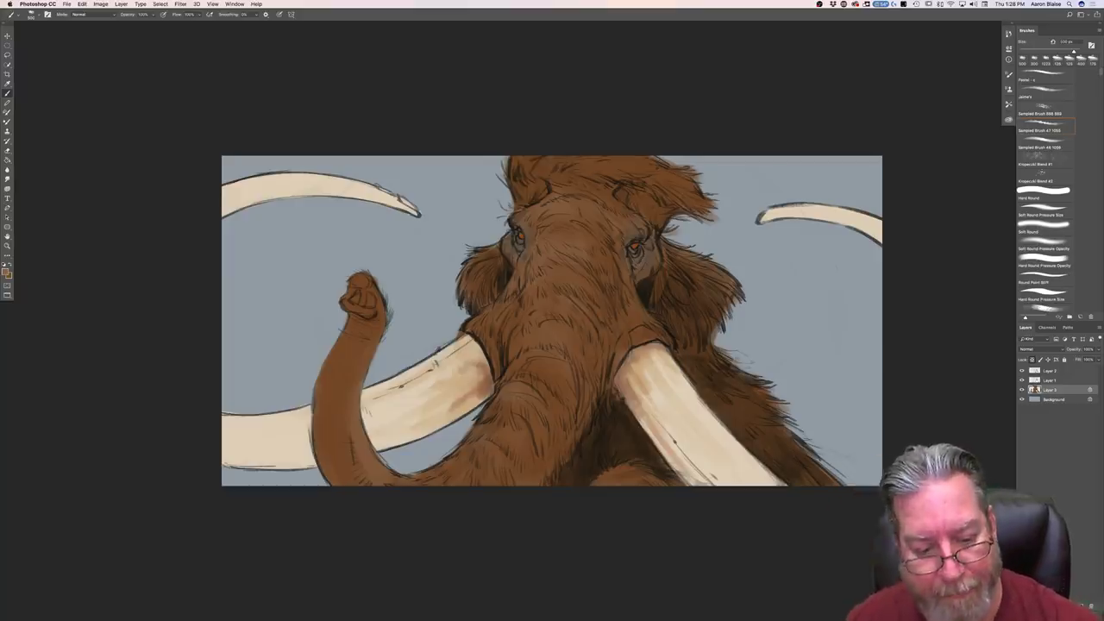
Step: Dab mottled brown stains along the tusk behind the raised trunk, including patches near the canvas edge
drag(454, 411, 466, 409)
mouse_move(483, 362)
mouse_down()
mouse_move(463, 343)
mouse_move(450, 349)
mouse_move(461, 363)
mouse_move(401, 375)
mouse_up()
mouse_move(288, 439)
mouse_down()
mouse_move(295, 447)
mouse_move(230, 458)
mouse_up()
mouse_move(294, 446)
mouse_down()
mouse_move(299, 462)
mouse_move(222, 457)
mouse_move(383, 418)
mouse_up()
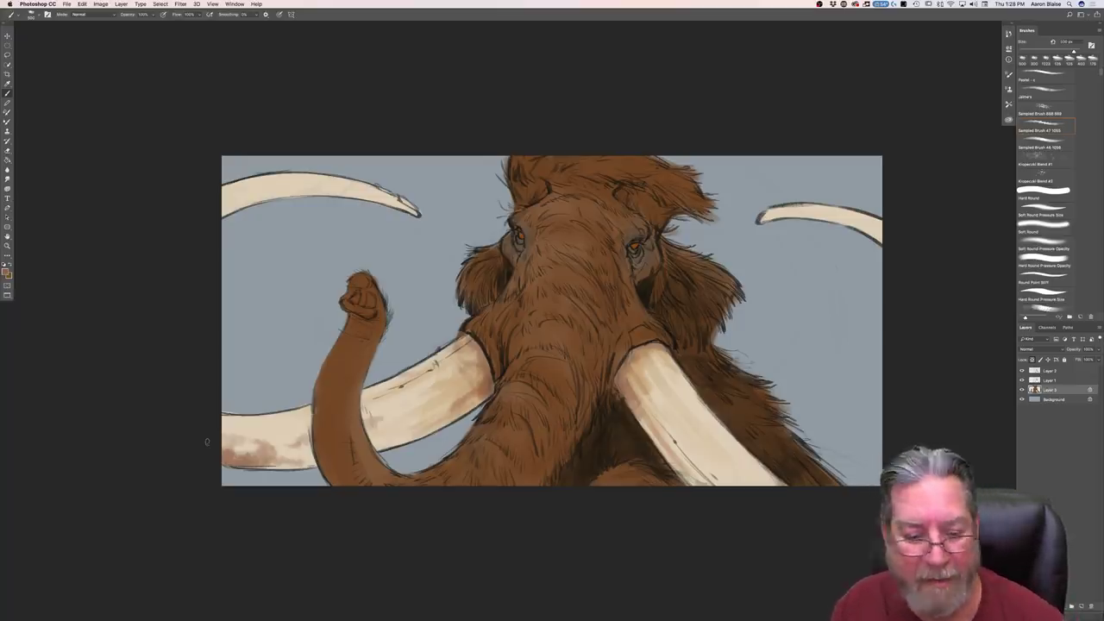
Step: Choose a lighter golden brown and brush it through the fur of the head, ears, trunk and shoulder
click(7, 271)
click(569, 341)
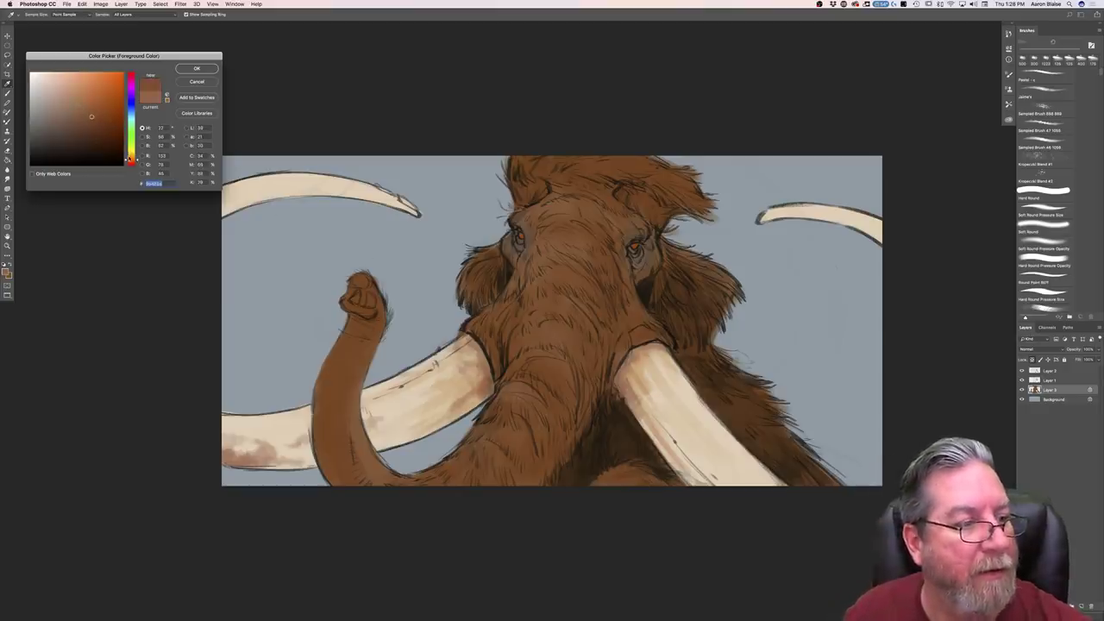
click(131, 158)
click(87, 104)
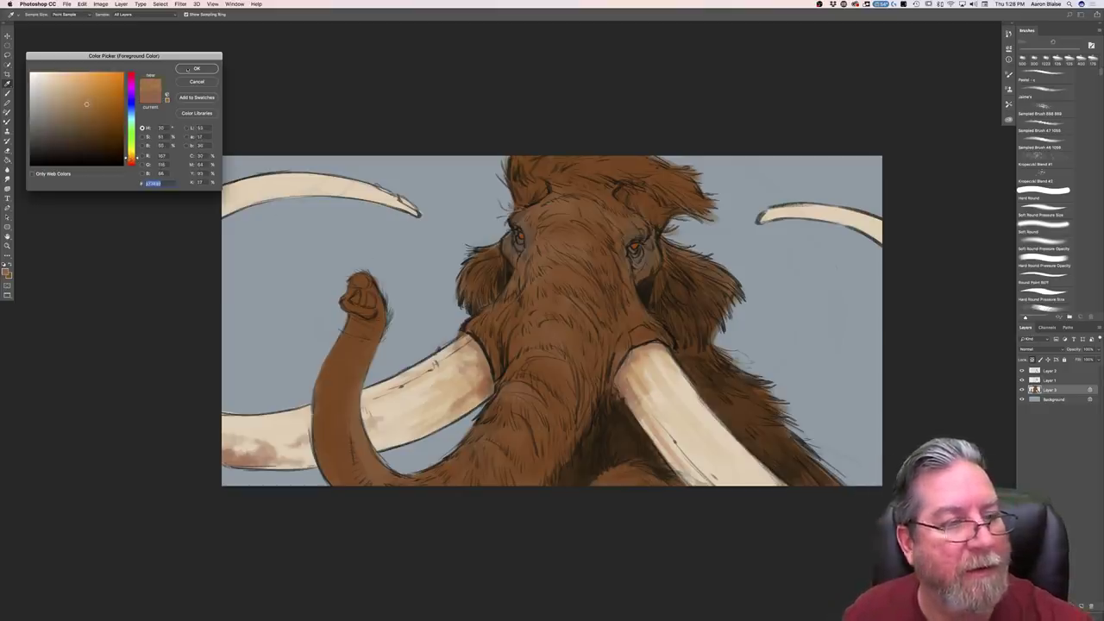
click(188, 69)
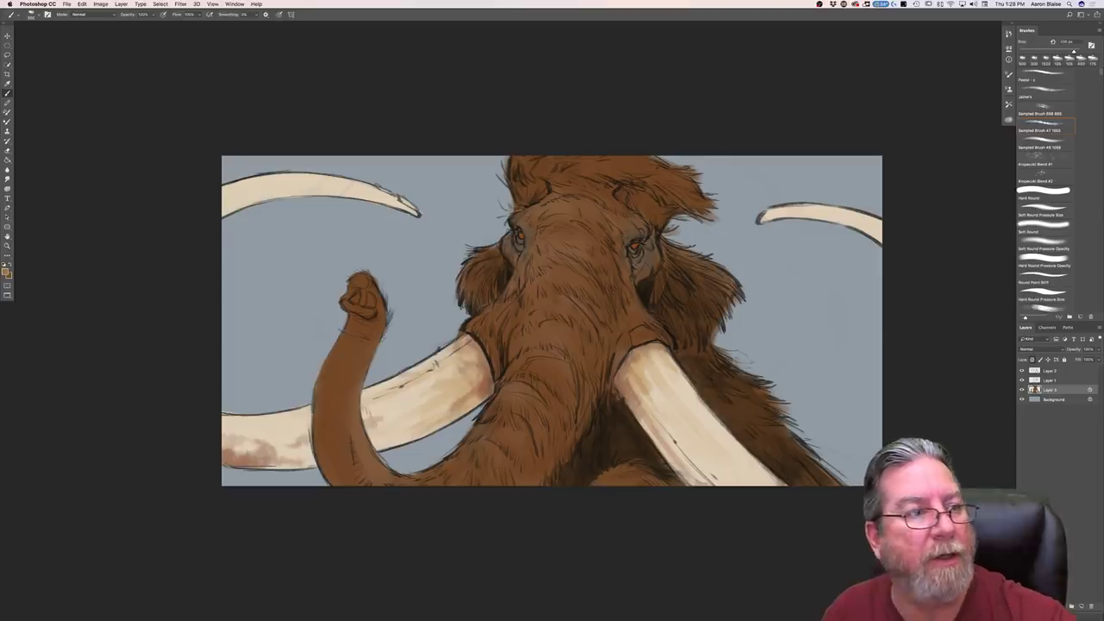
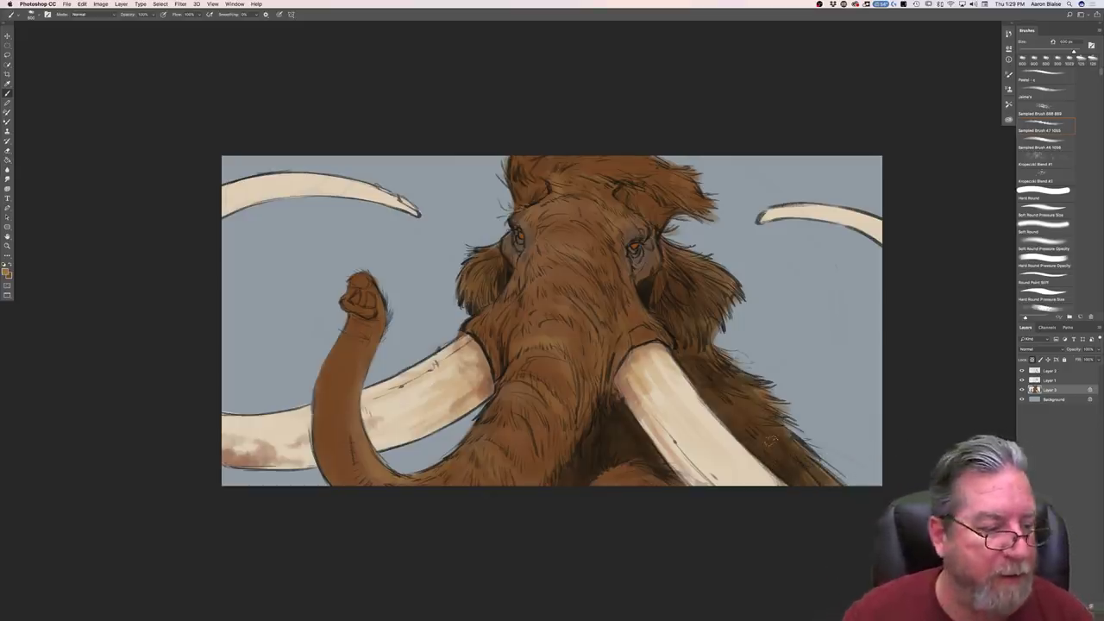
Step: Pick a muted grey-brown and paint it over the trunk tip and along the raised part of the trunk
click(6, 272)
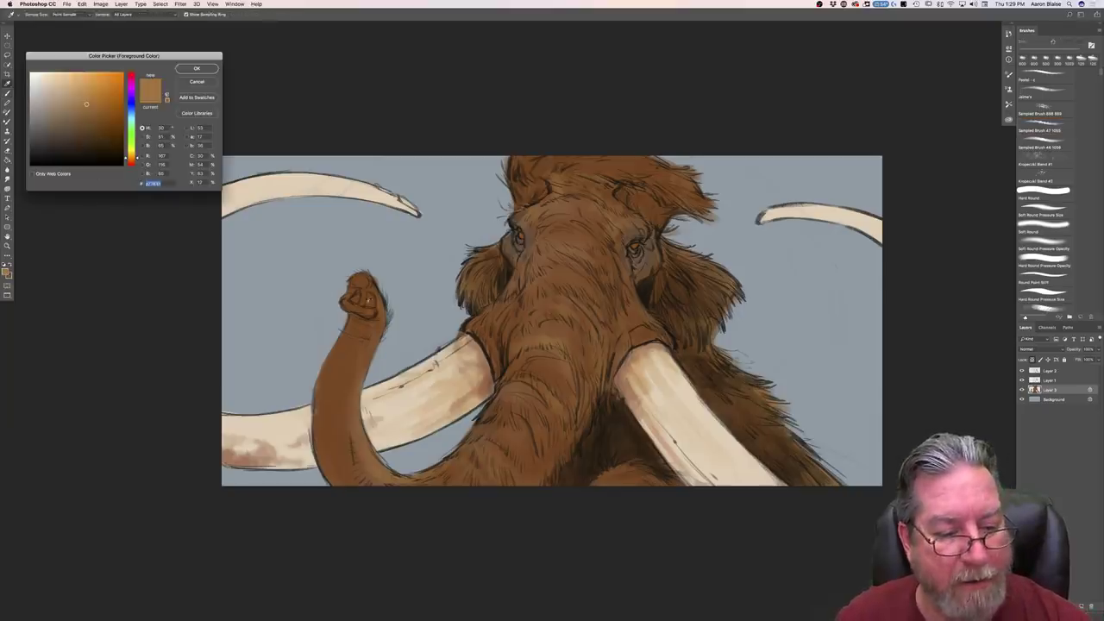
click(346, 288)
click(67, 122)
click(194, 69)
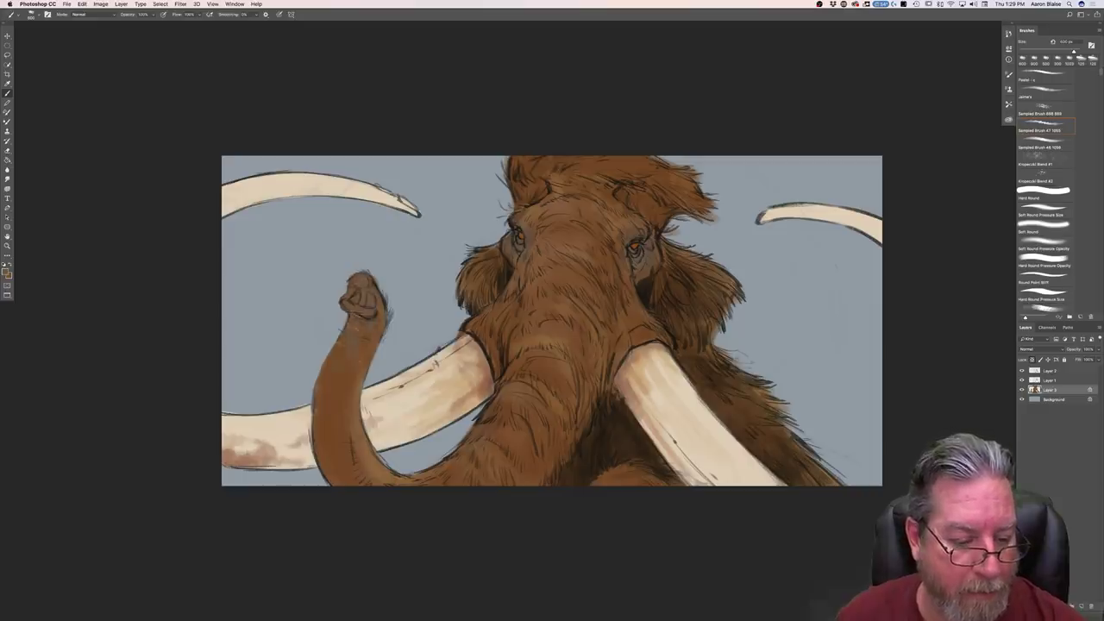
drag(335, 378, 363, 349)
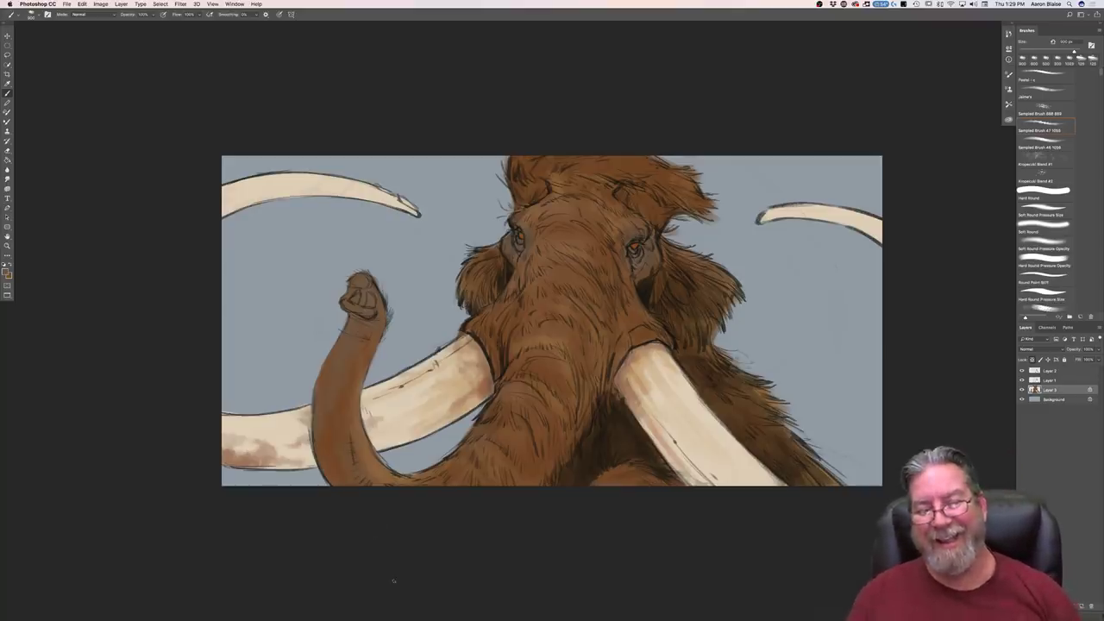
Step: Choose a dark, saturated brown sampled from the fur and deepen the fur on the head, face and trunk
click(5, 272)
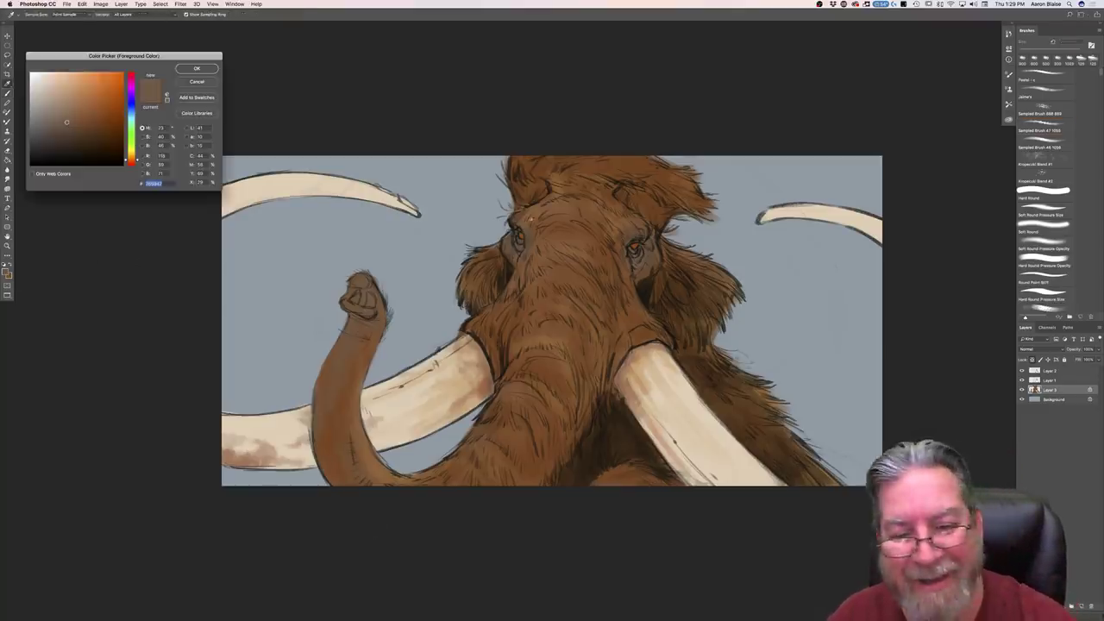
click(614, 161)
click(106, 128)
key(Return)
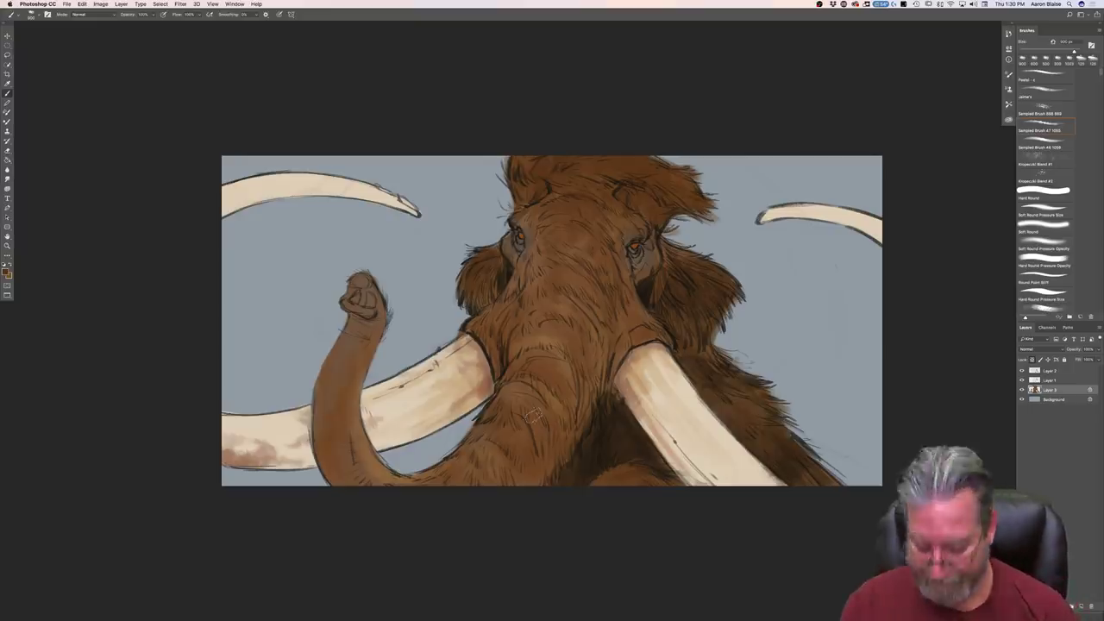
Step: Select the Background layer and set the foreground color to a muted medium blue
key(super+minus)
key(super+minus)
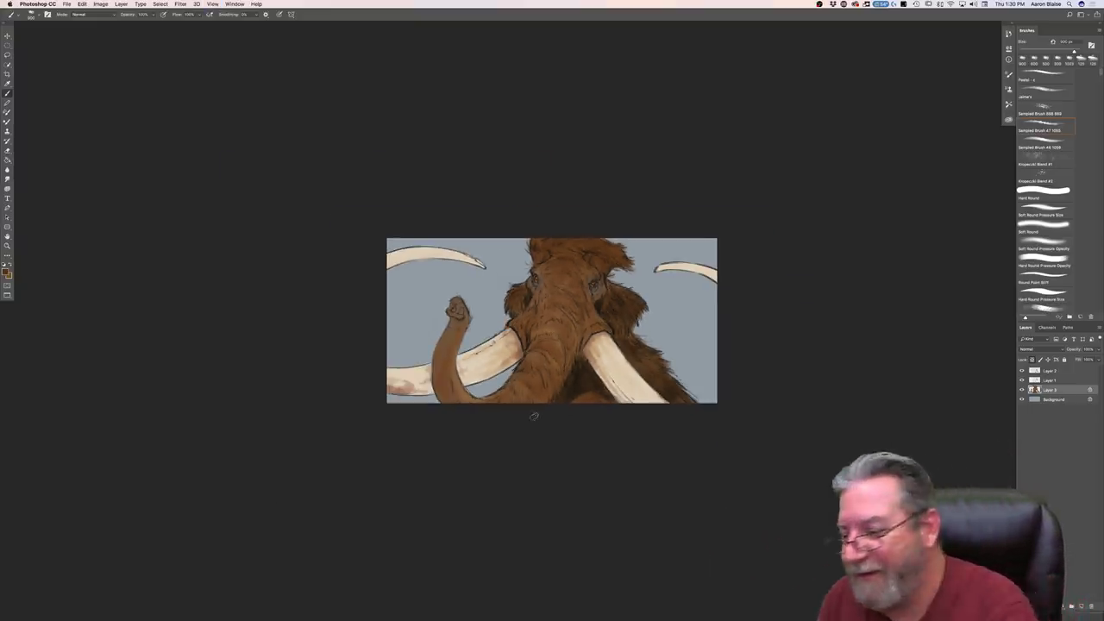
click(1049, 400)
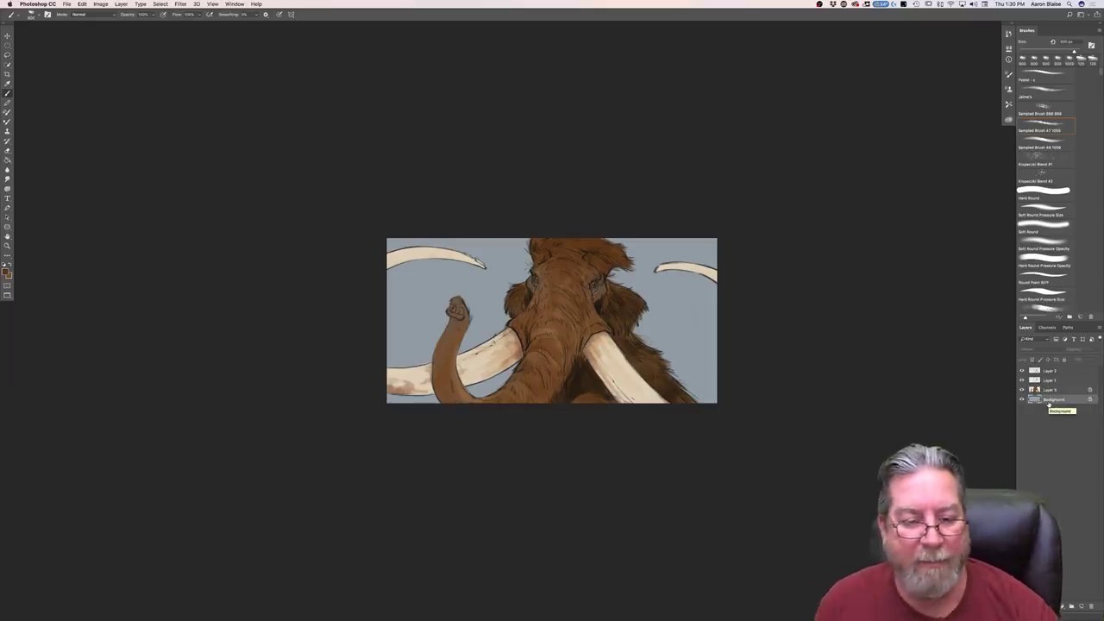
click(6, 270)
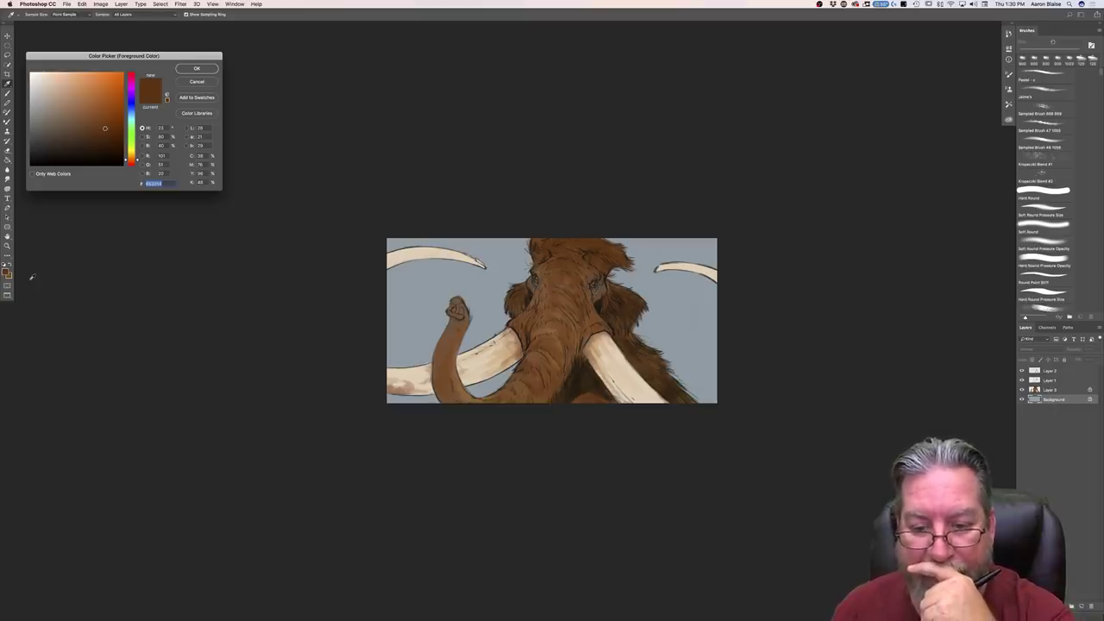
mouse_move(132, 120)
mouse_down()
mouse_move(52, 95)
mouse_move(60, 113)
mouse_up()
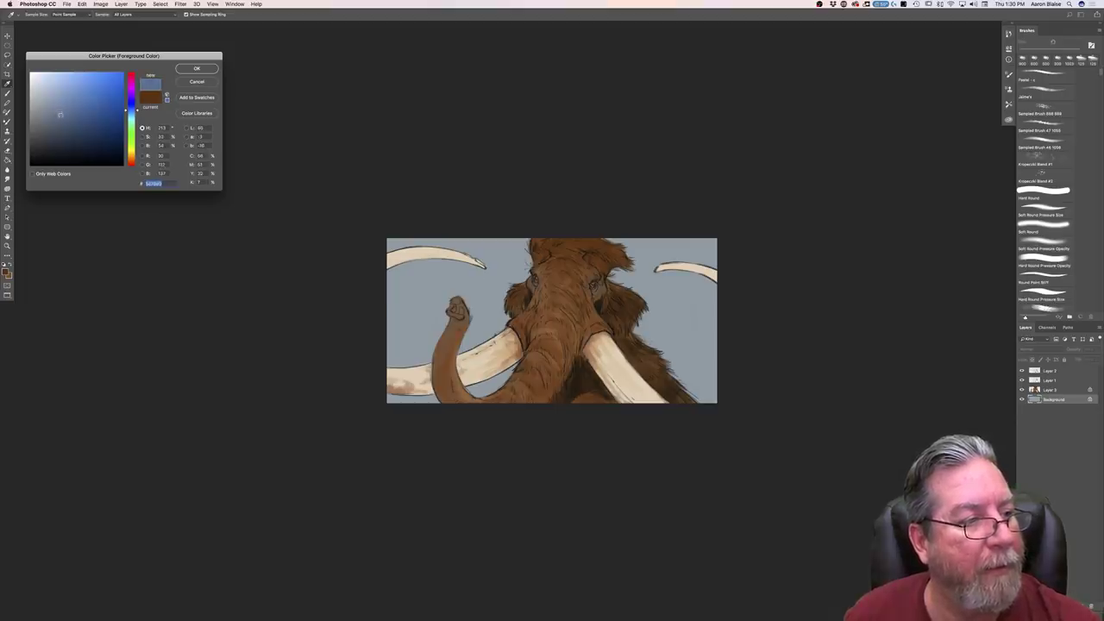
click(184, 71)
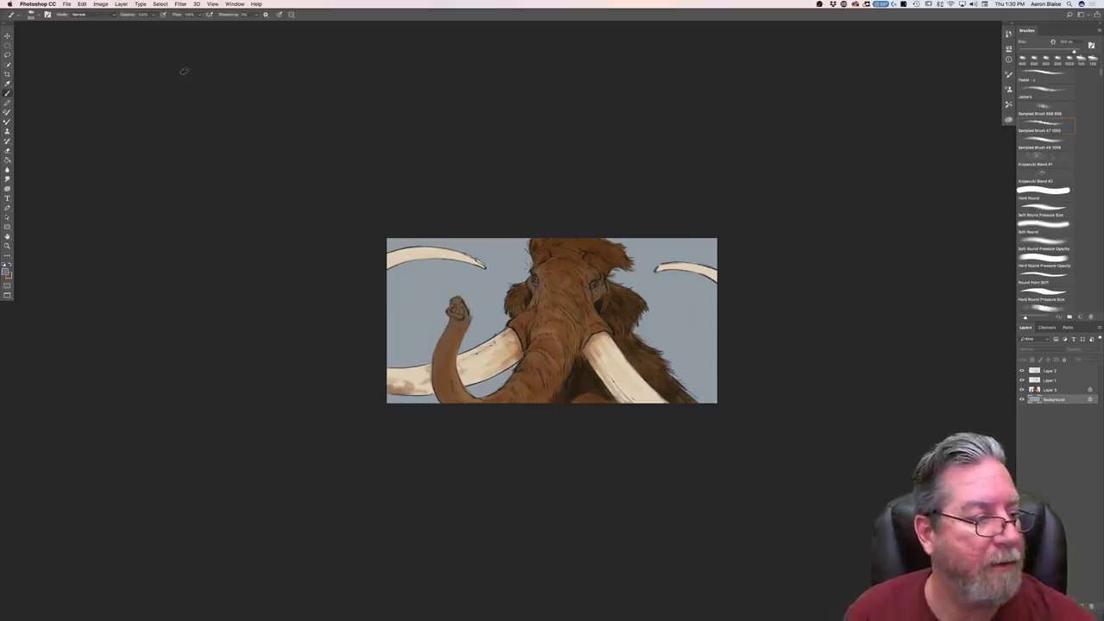
Step: Switch to the Jaime's brush, enlarge it greatly, and paint the blue across the lower background on both sides of the mammoth
click(35, 14)
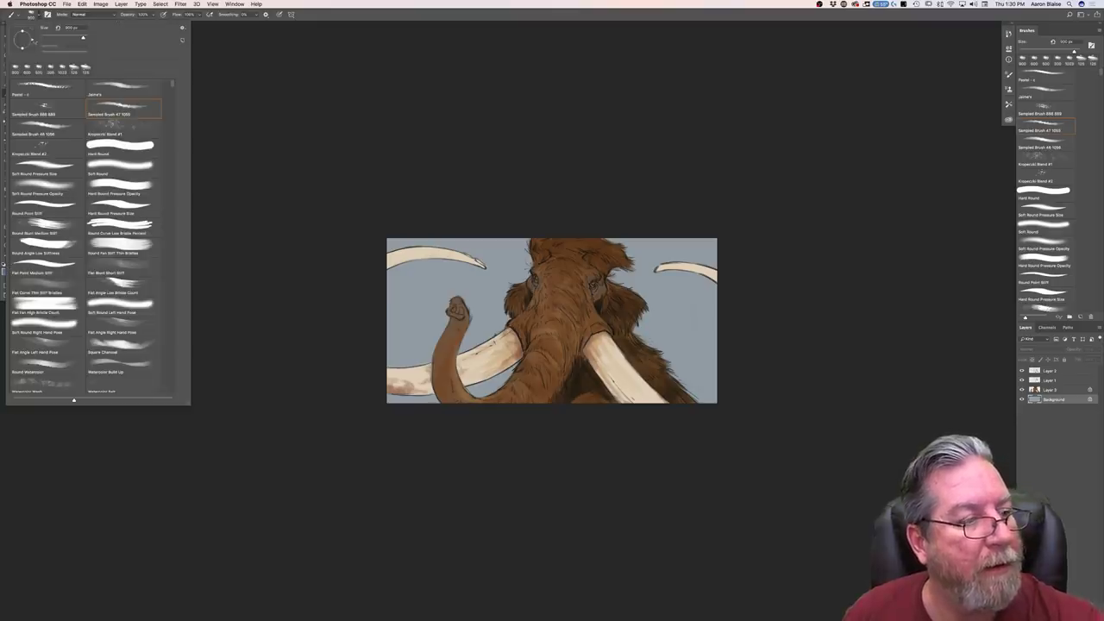
click(113, 88)
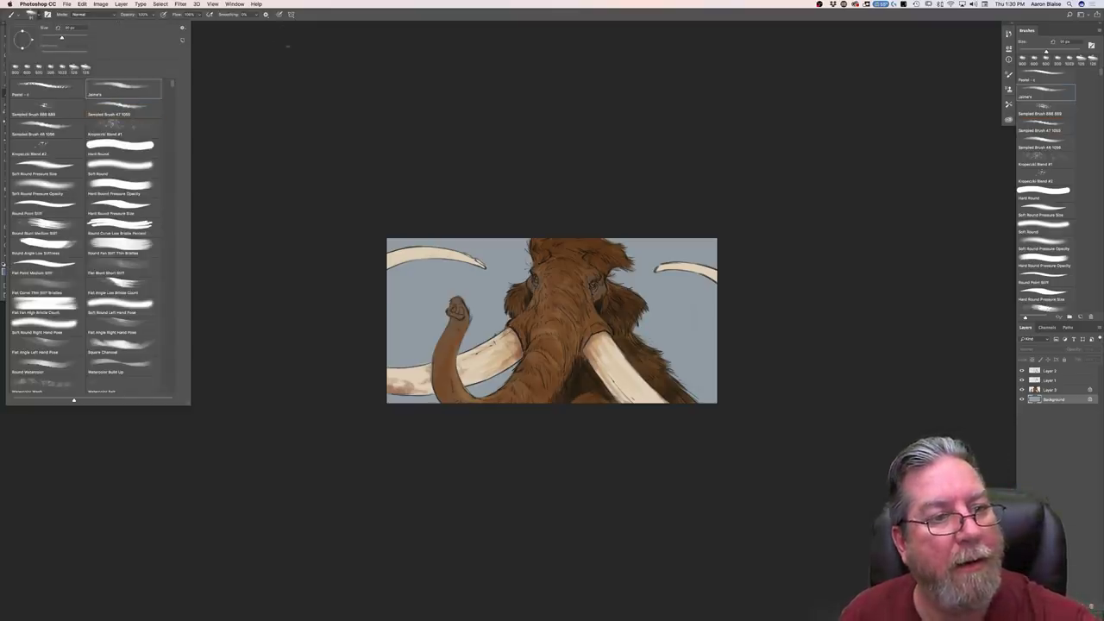
key(Return)
key(bracketright)
key(bracketright)
key(bracketright)
key(bracketright)
key(bracketright)
key(bracketright)
key(bracketright)
key(bracketright)
key(bracketright)
key(bracketright)
key(bracketright)
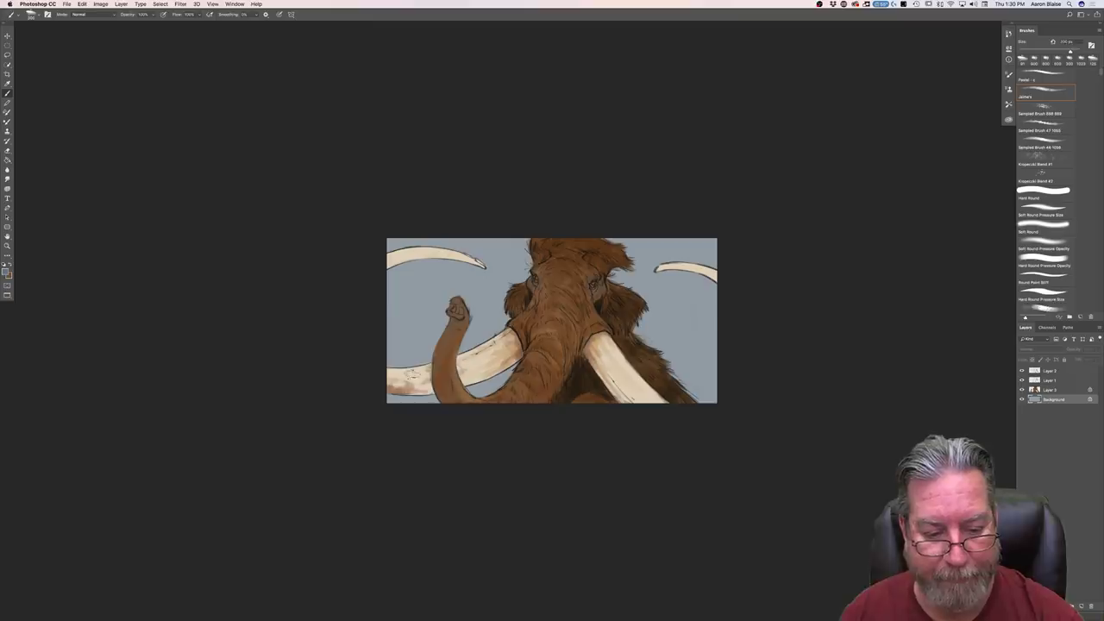
mouse_move(686, 395)
mouse_down()
mouse_move(694, 344)
mouse_move(723, 371)
mouse_move(720, 330)
mouse_move(680, 359)
mouse_up()
click(46, 15)
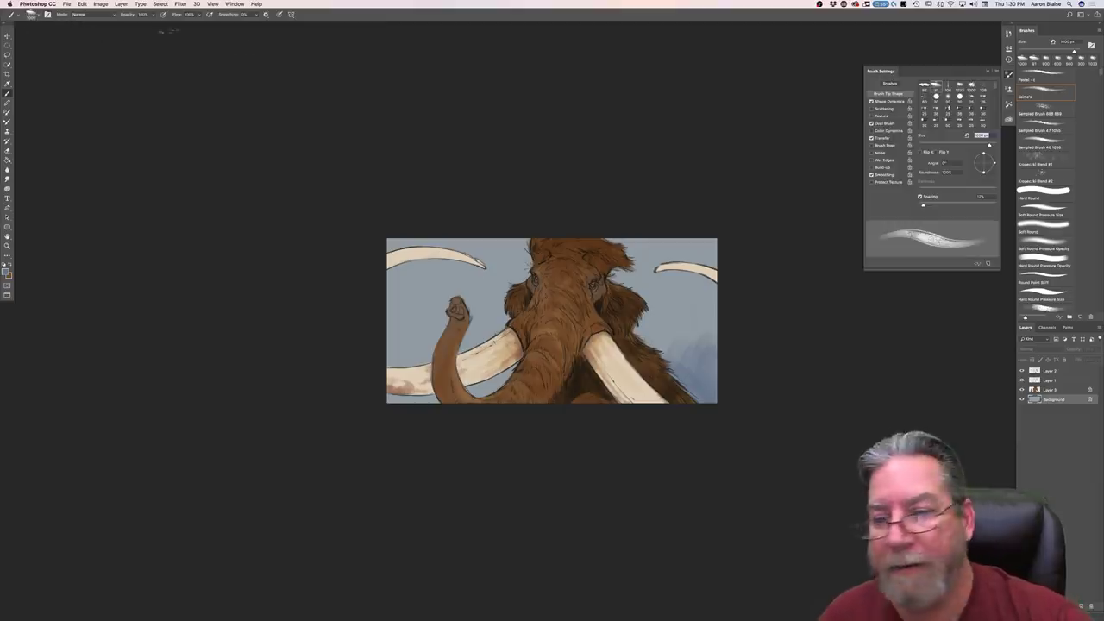
click(870, 73)
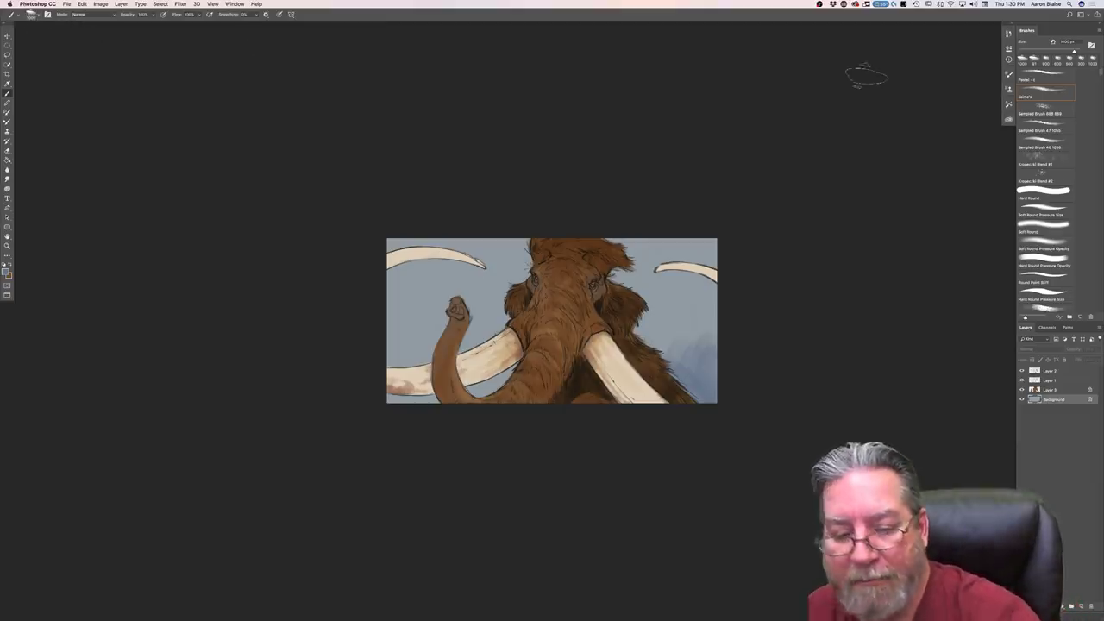
mouse_move(694, 326)
mouse_down()
mouse_move(655, 345)
mouse_move(654, 331)
mouse_move(705, 328)
mouse_move(666, 313)
mouse_move(643, 323)
mouse_move(706, 309)
mouse_up()
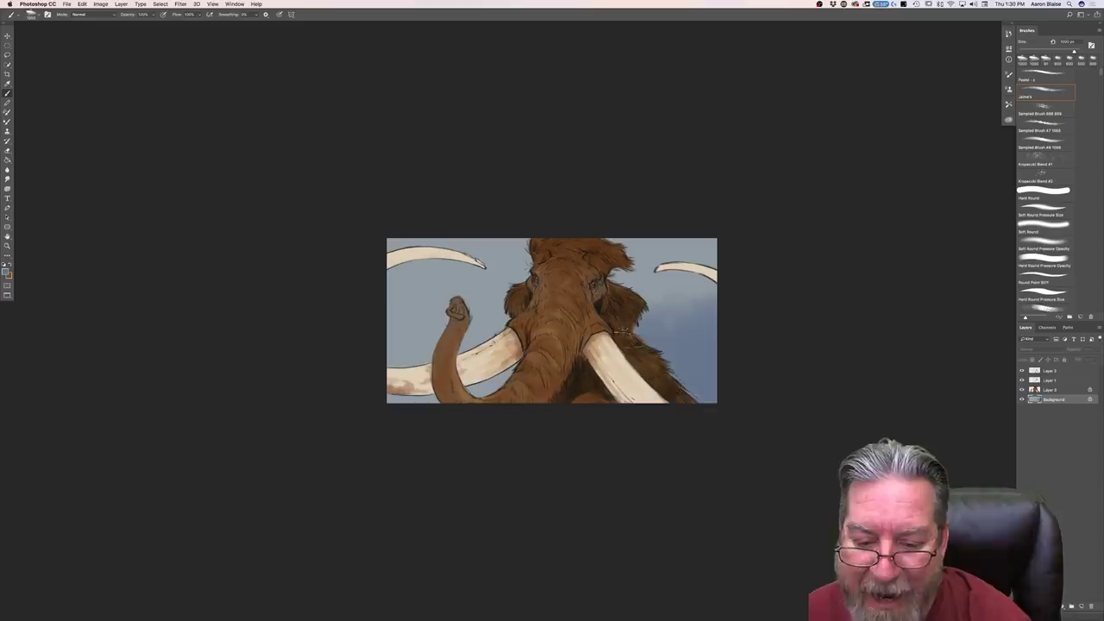
mouse_move(511, 369)
mouse_down()
mouse_move(469, 394)
mouse_move(397, 399)
mouse_move(369, 366)
mouse_move(499, 326)
mouse_move(438, 337)
mouse_up()
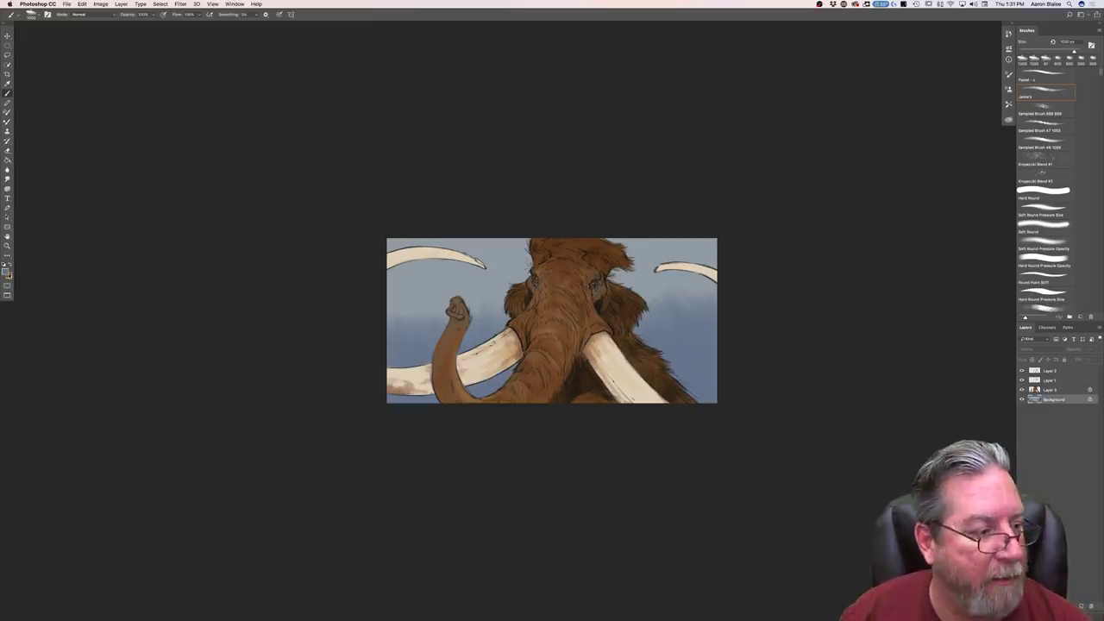
Step: Choose a lighter teal-blue and blend it through the middle of the background above the darker blue
click(5, 271)
click(130, 116)
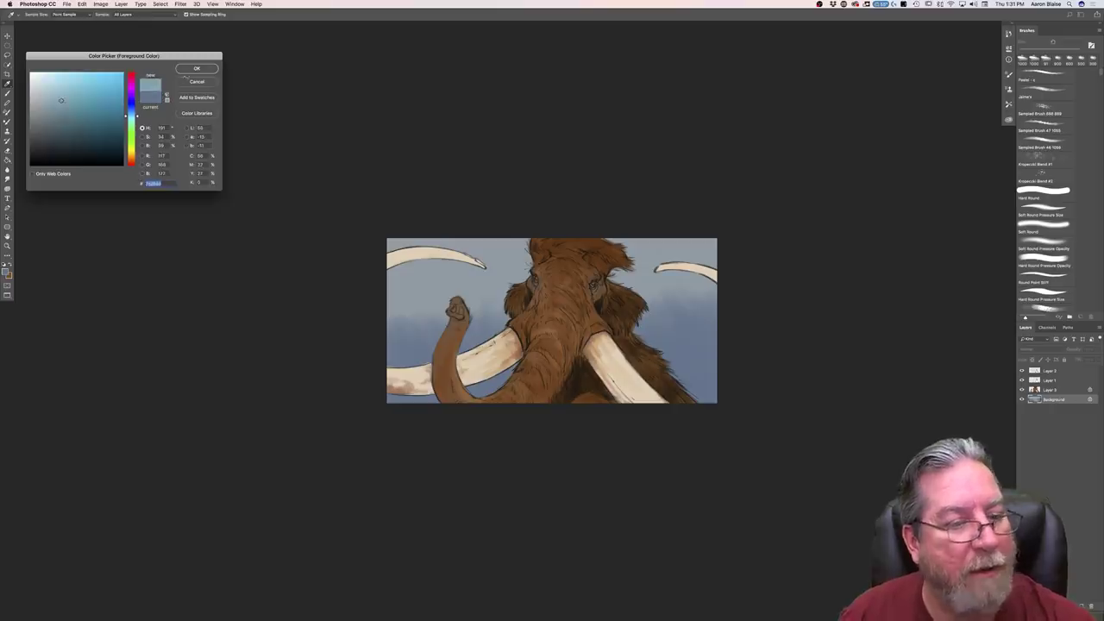
key(Return)
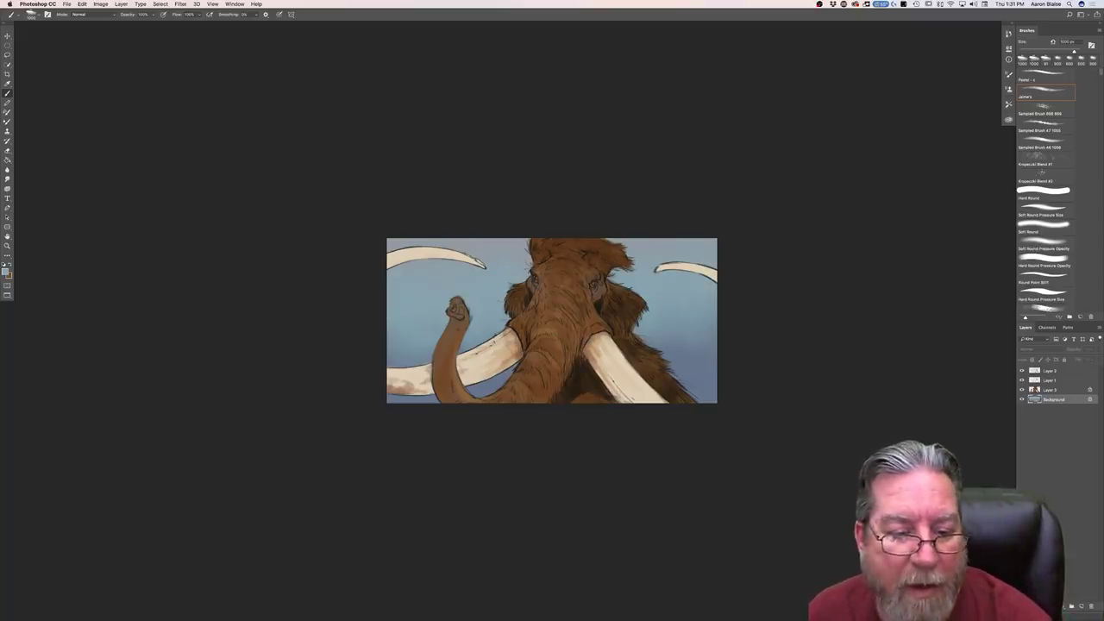
Step: Choose a pale aqua and brush it over the upper background to form a gradient sky
click(5, 271)
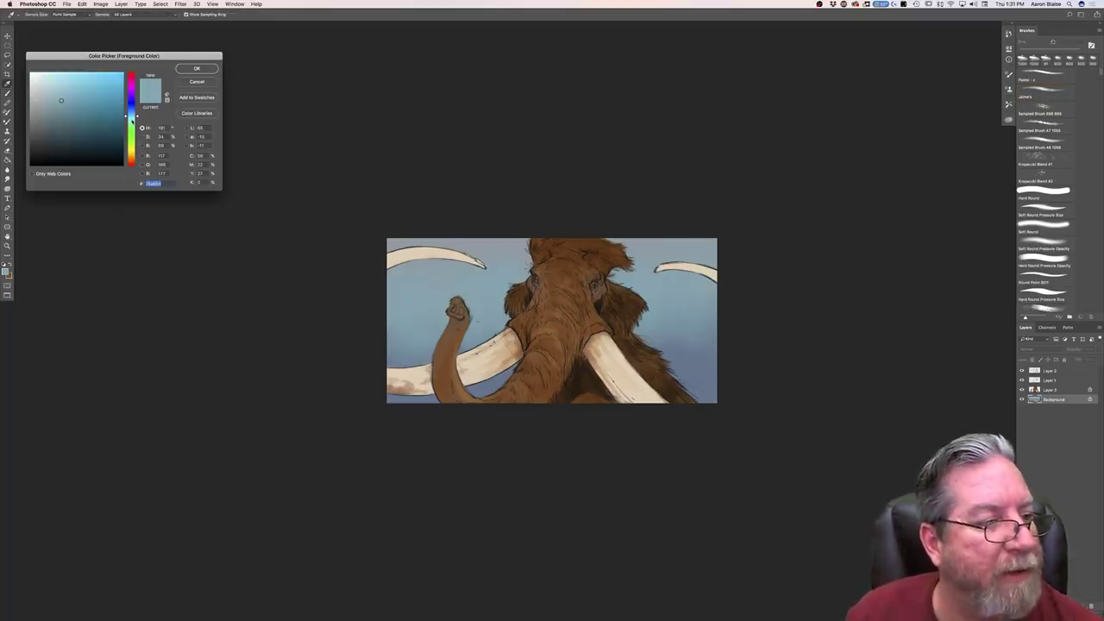
click(63, 89)
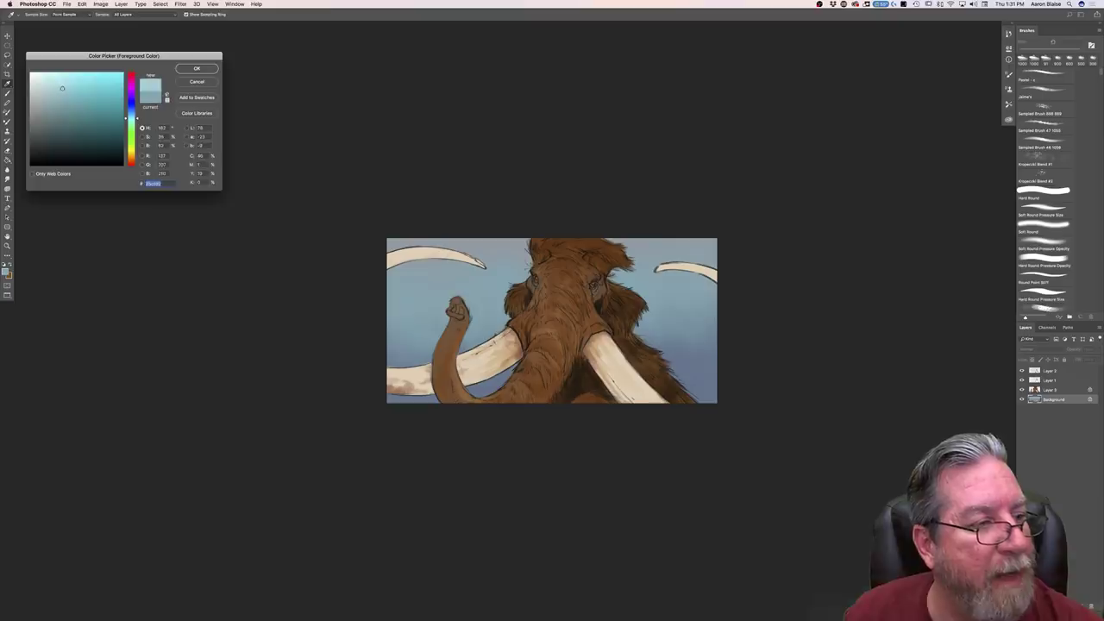
click(197, 68)
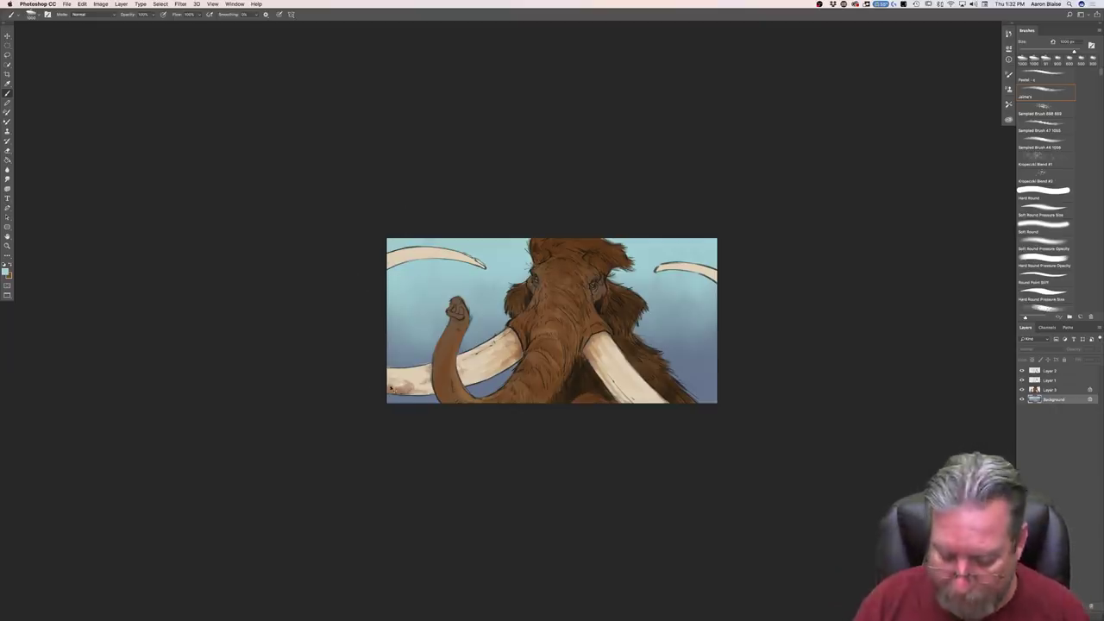
Step: Add a new layer above Layer 2 and set its blend mode to Multiply
key(super+equal)
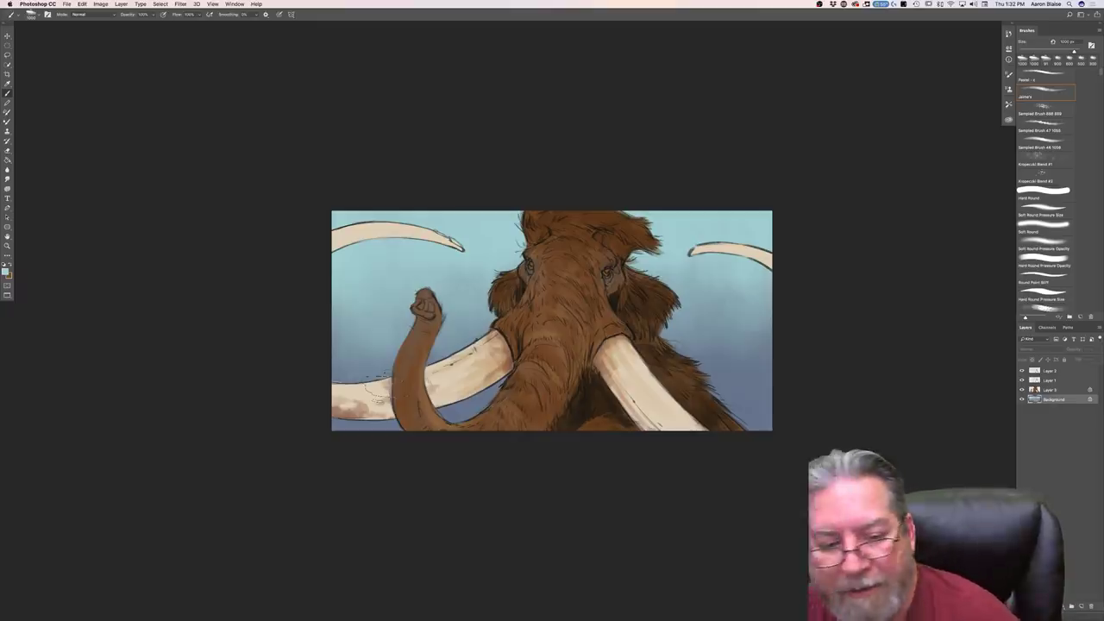
key(shift+super+alt+n)
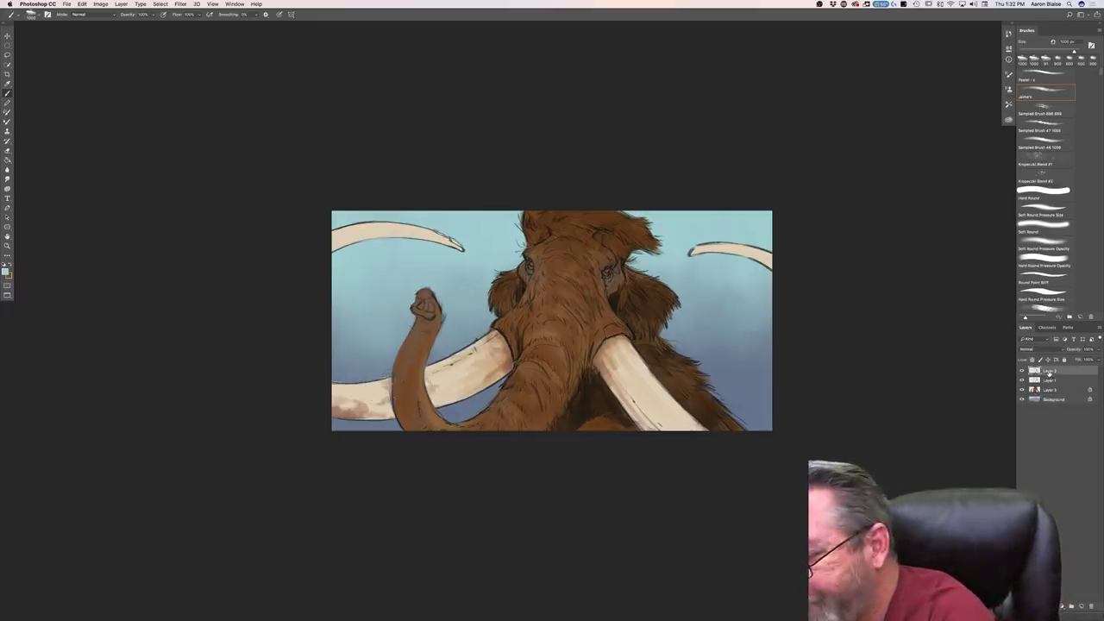
click(1028, 349)
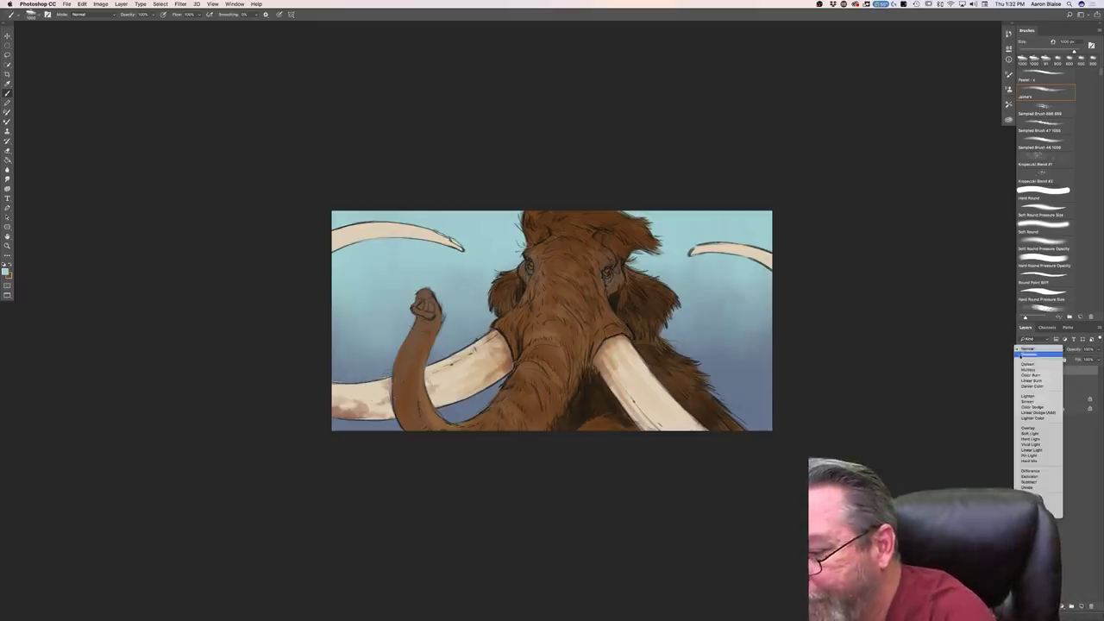
click(1022, 370)
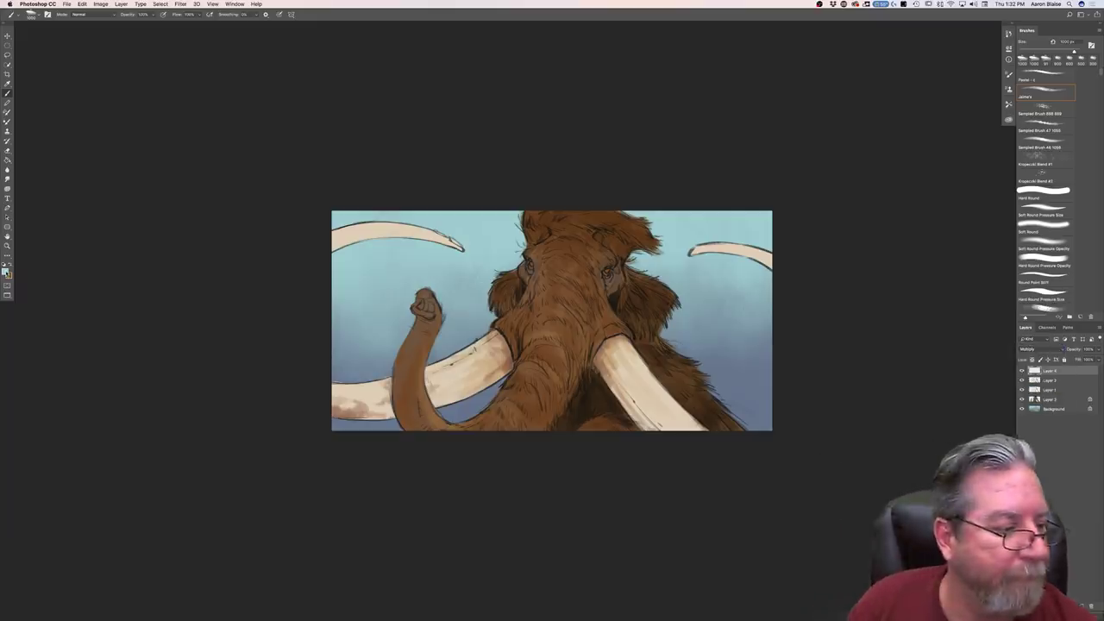
Step: Set the foreground color to a muted gray-brown with hue 31 and switch to the Pastel brush
click(6, 270)
click(131, 114)
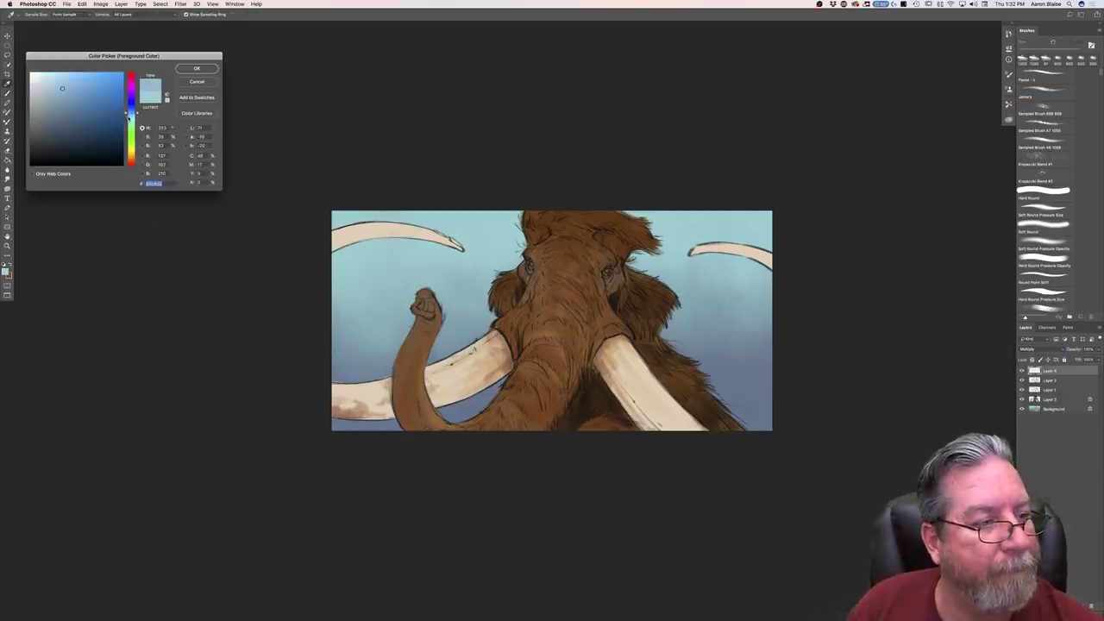
click(131, 157)
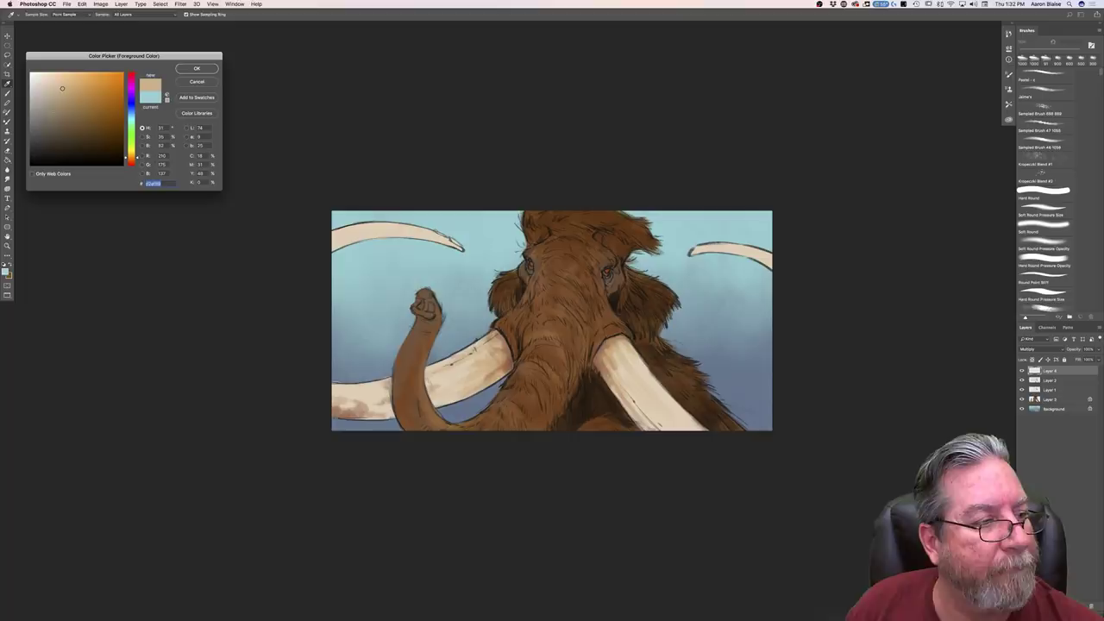
drag(63, 88, 47, 114)
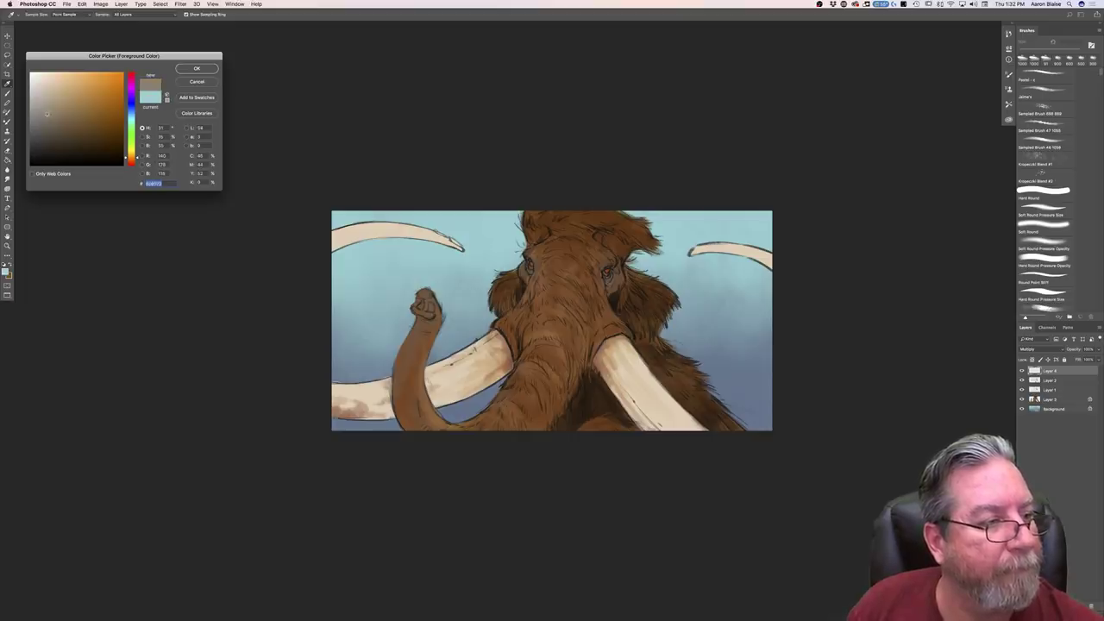
click(189, 71)
key(b)
click(26, 15)
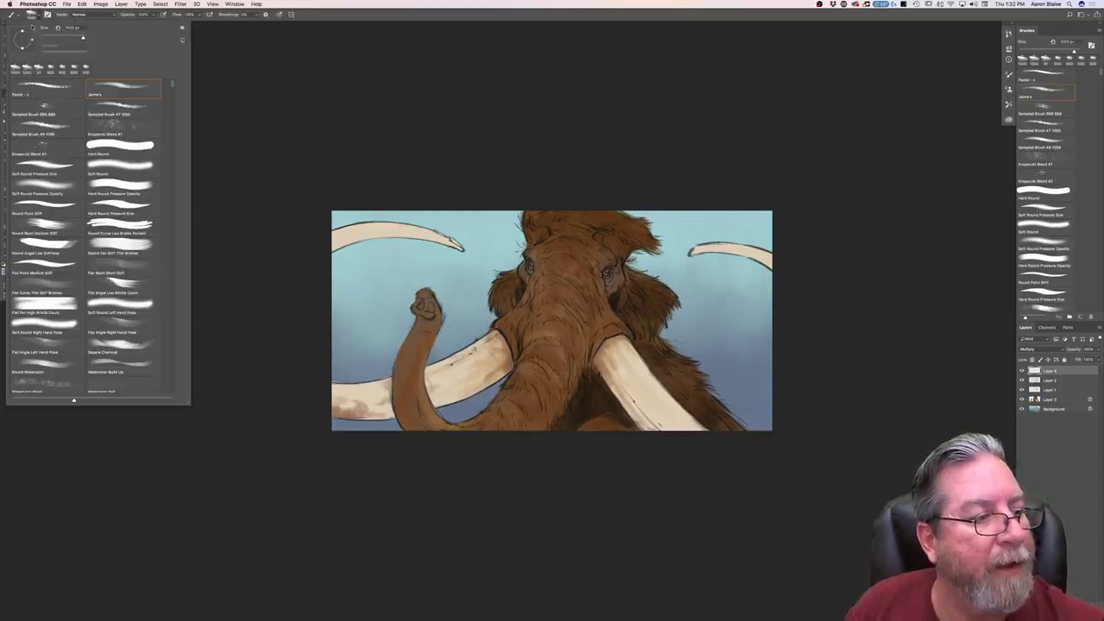
click(57, 97)
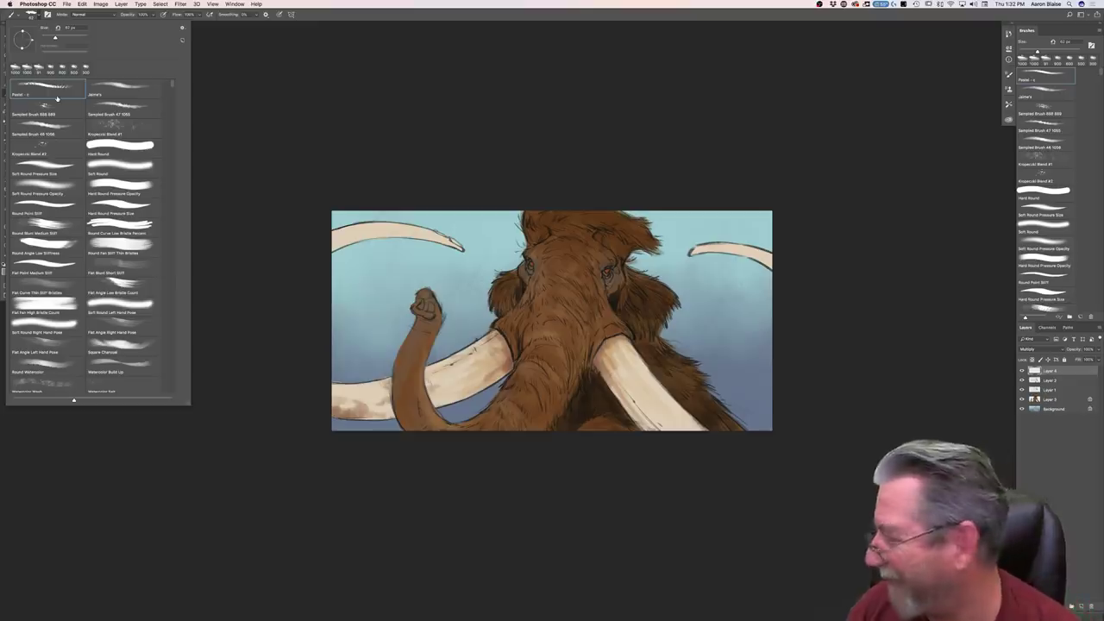
click(316, 279)
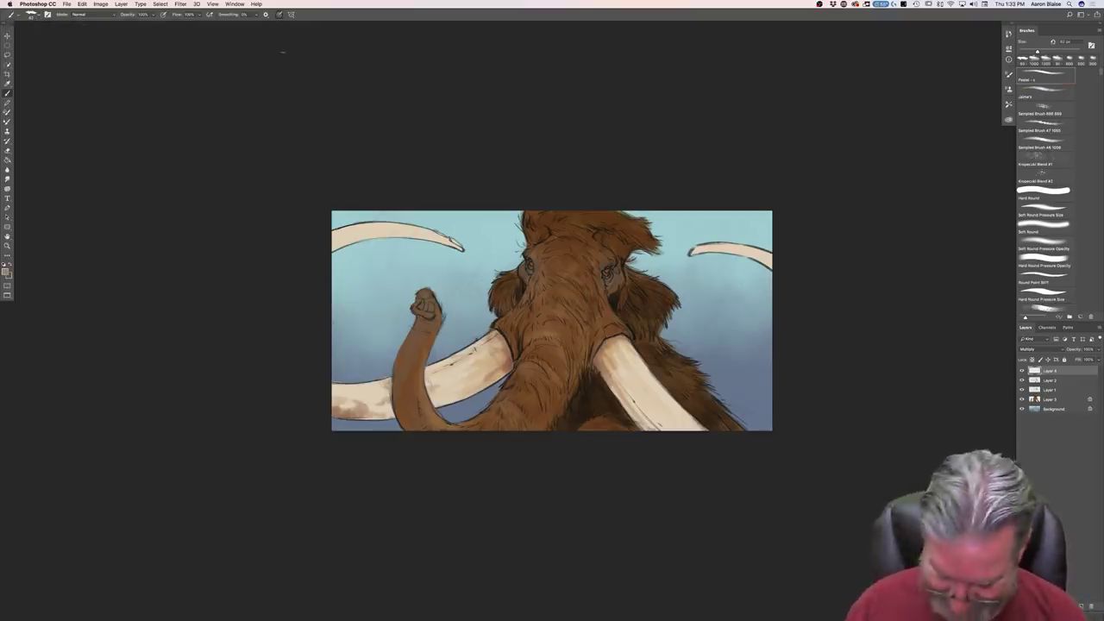
Step: Enlarge the brush and shade around the mammoth's eye on the right side of the face
key(super+plus)
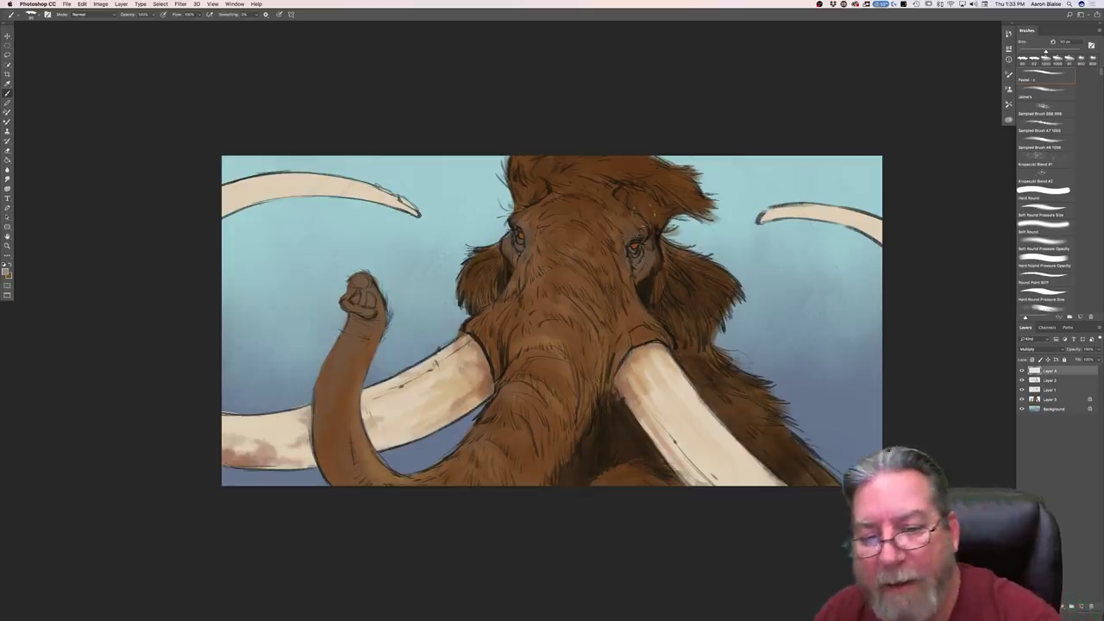
click(1043, 262)
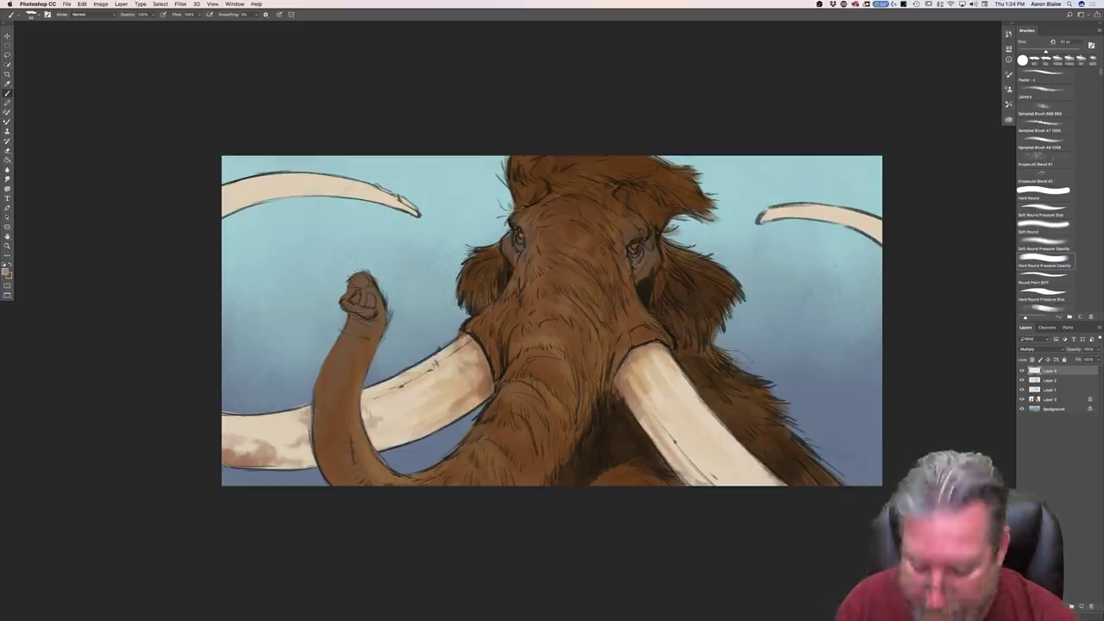
key(])
key(])
key(])
key(])
key(])
mouse_move(648, 243)
mouse_down()
mouse_move(651, 259)
mouse_move(647, 242)
mouse_move(642, 268)
mouse_move(628, 263)
mouse_move(629, 283)
mouse_up()
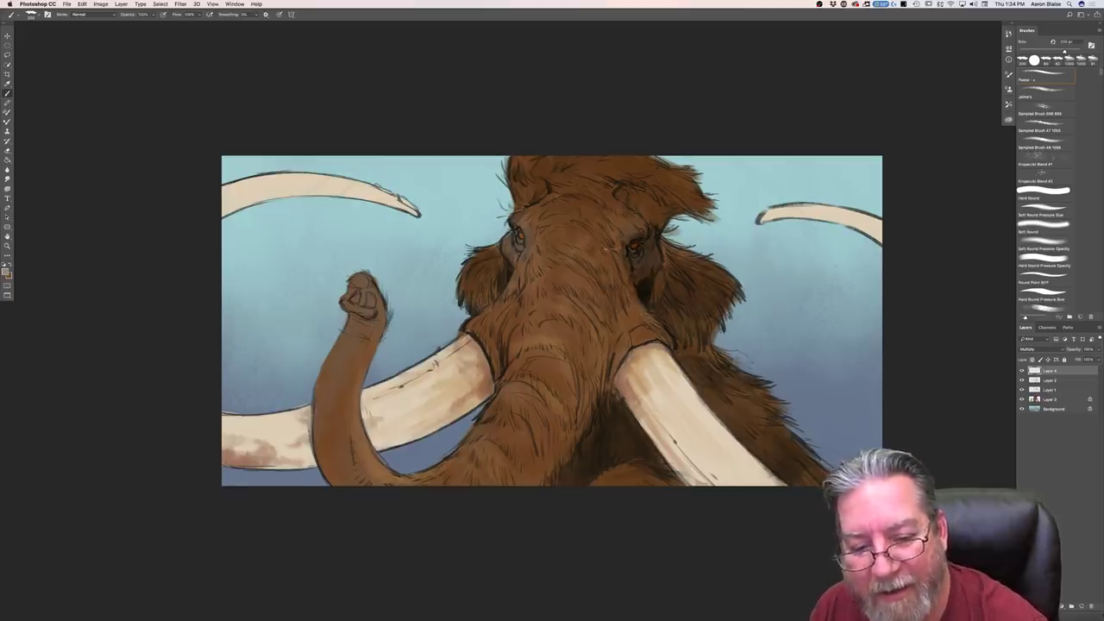
Step: Reduce the brush size and shade the cheek between the right-hand eye and the tusk base
key(bracketleft)
key(bracketleft)
key(bracketleft)
key(bracketleft)
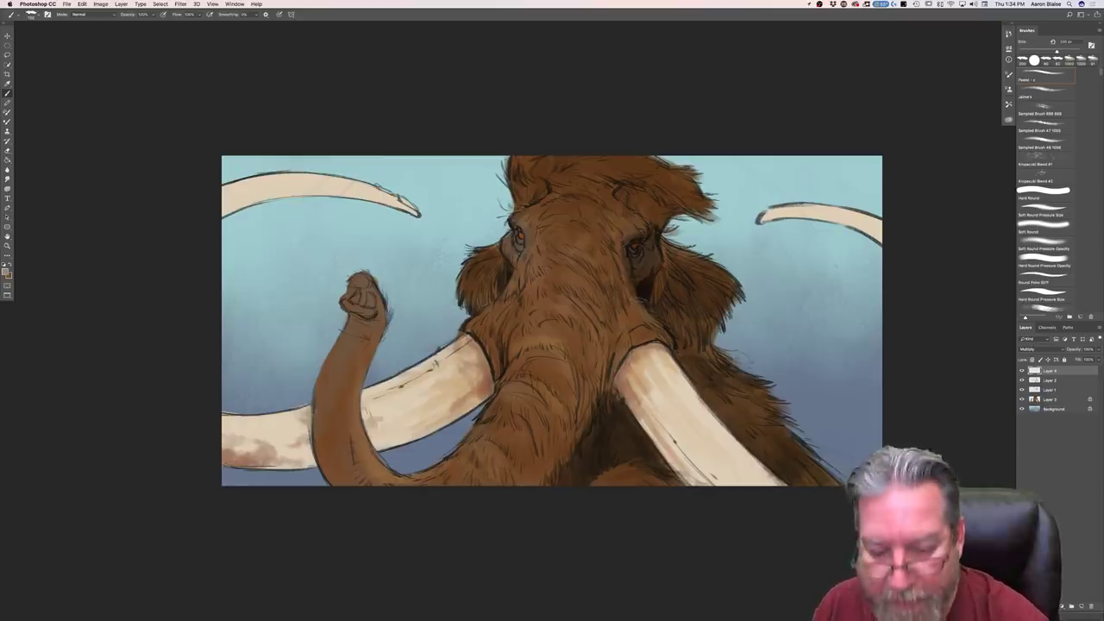
drag(638, 300, 664, 336)
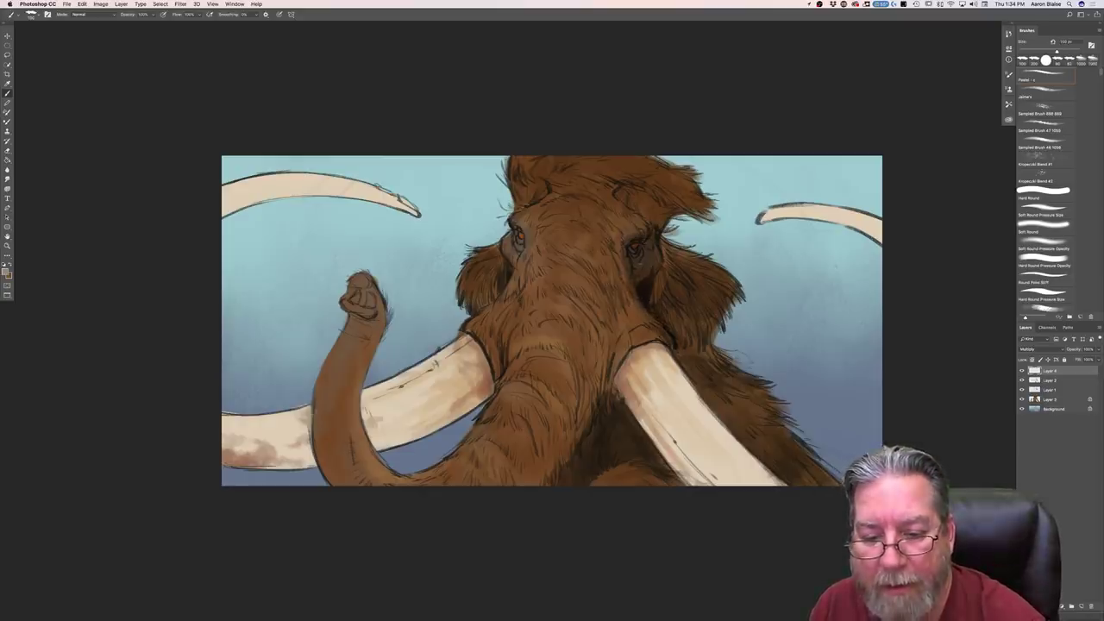
Step: Darken the fur of the right-hand ear and the area just beneath it with shadow strokes
key(bracketright)
key(bracketright)
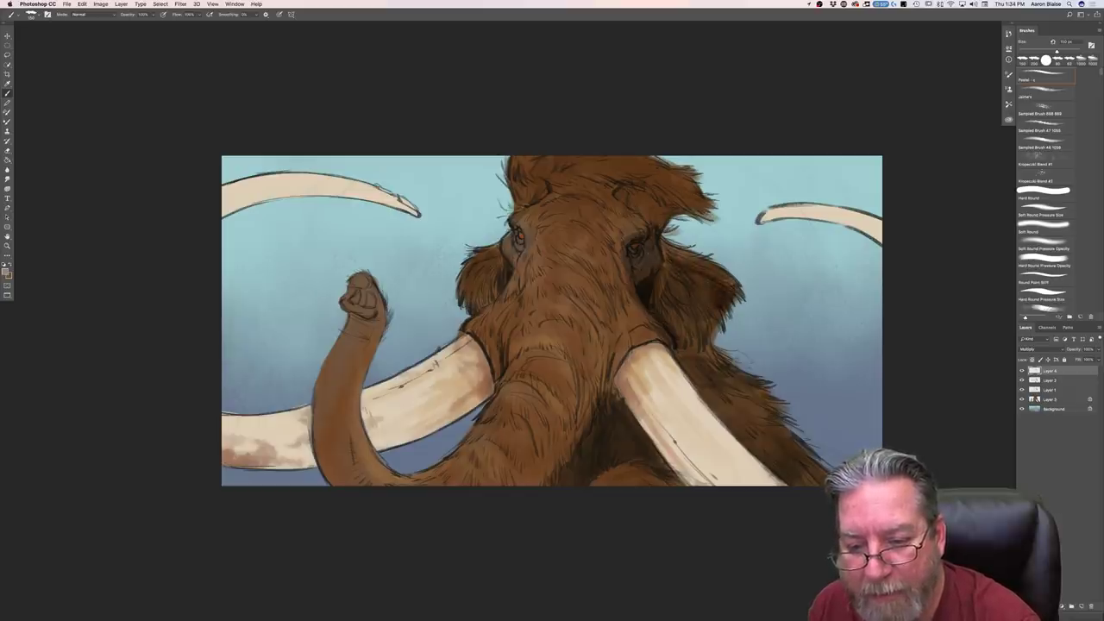
mouse_move(709, 277)
mouse_down()
mouse_move(687, 321)
mouse_move(673, 297)
mouse_move(664, 312)
mouse_up()
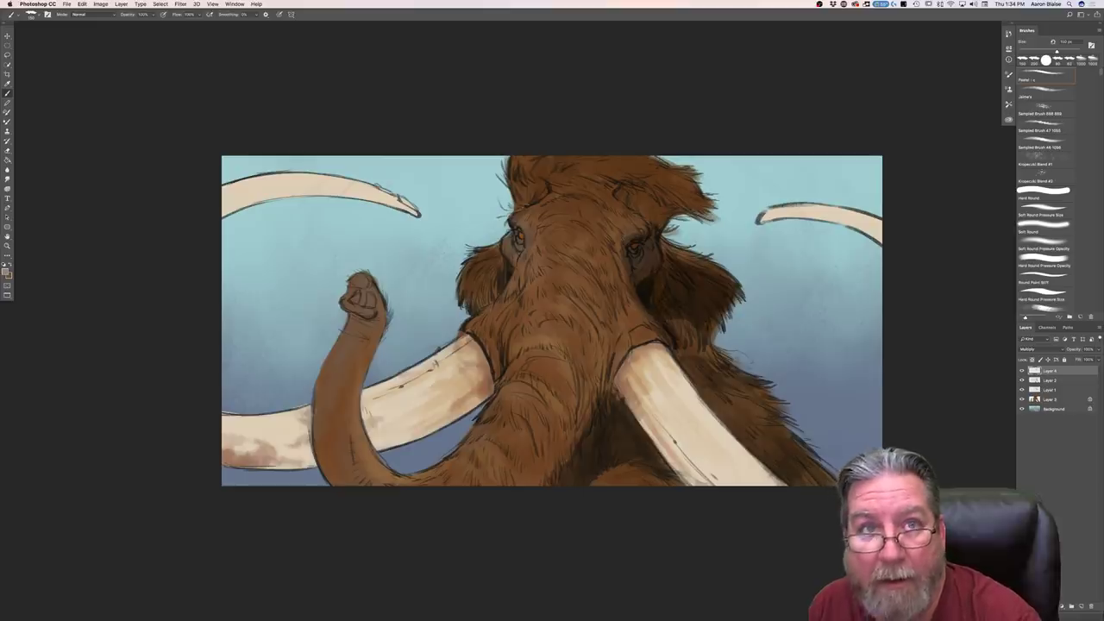
drag(706, 323, 669, 343)
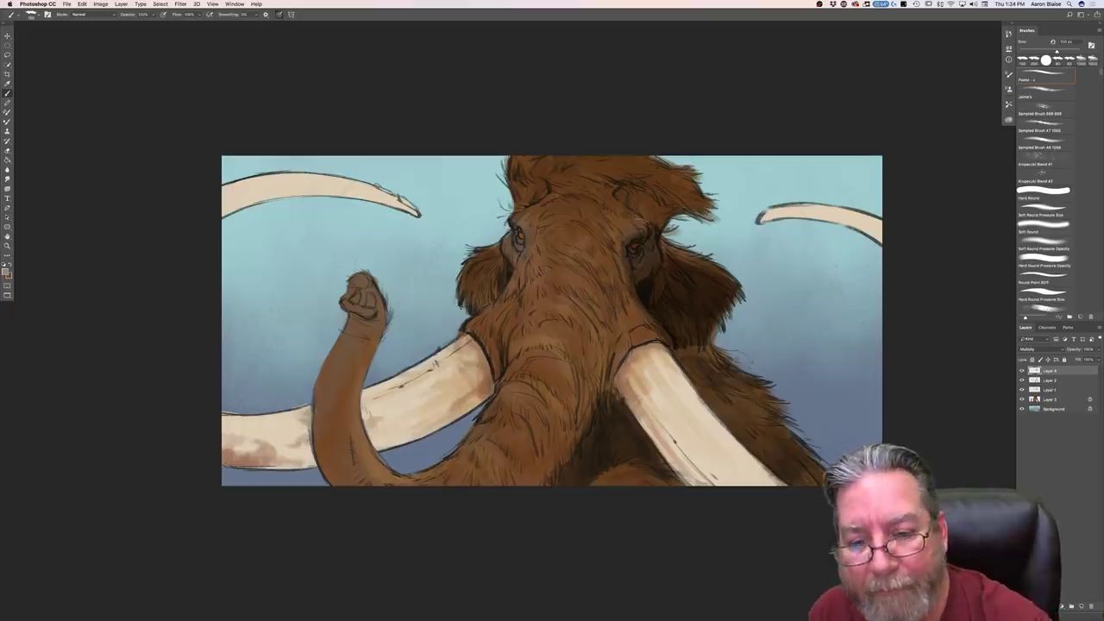
Step: Shade the underside of the windblown head fur above the right-hand eye and deepen the eye socket
mouse_move(620, 195)
mouse_down()
mouse_move(657, 207)
mouse_move(661, 223)
mouse_up()
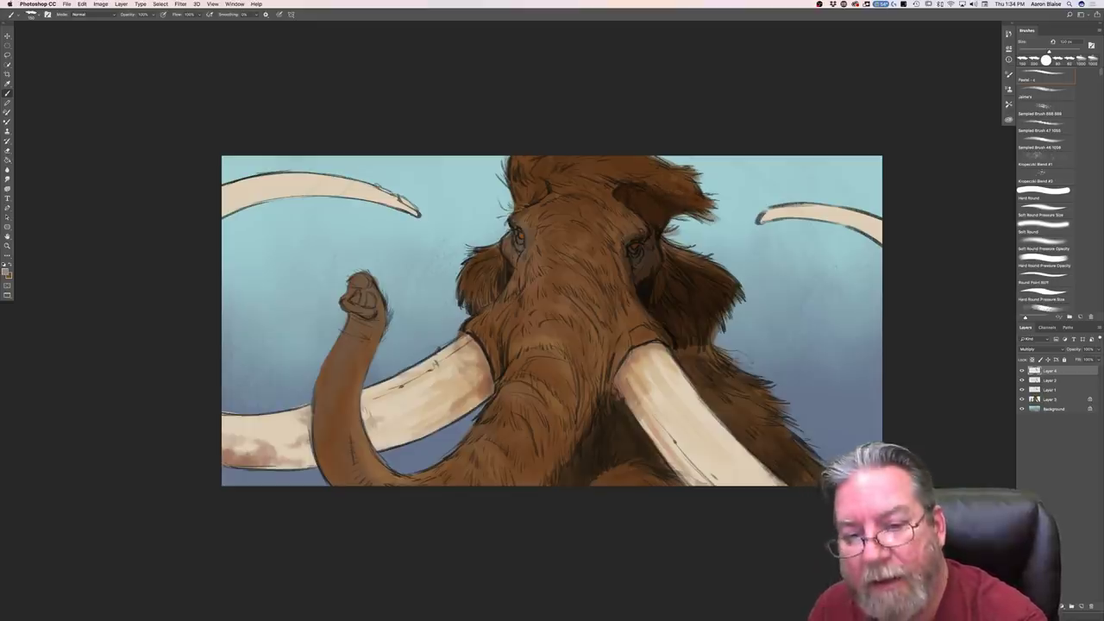
key(bracketright)
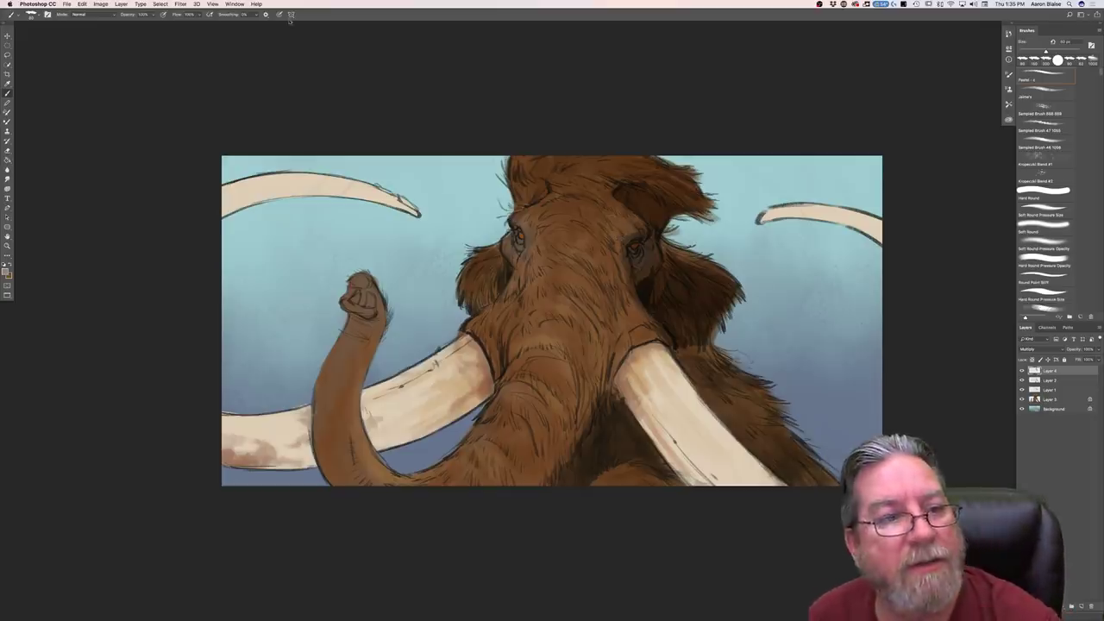
key(bracketright)
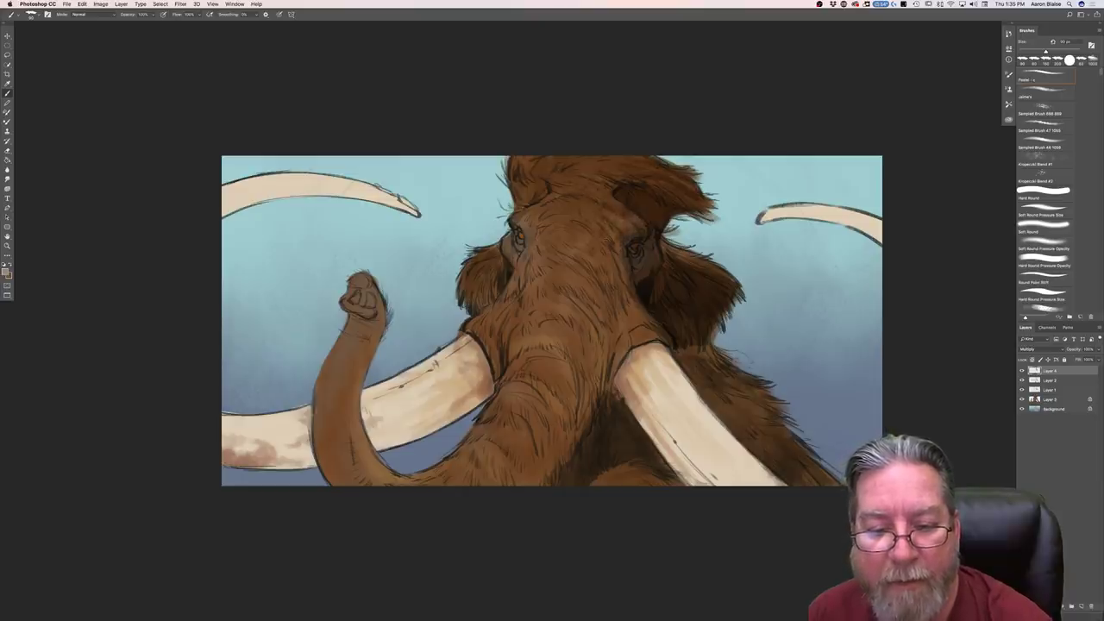
key(bracketright)
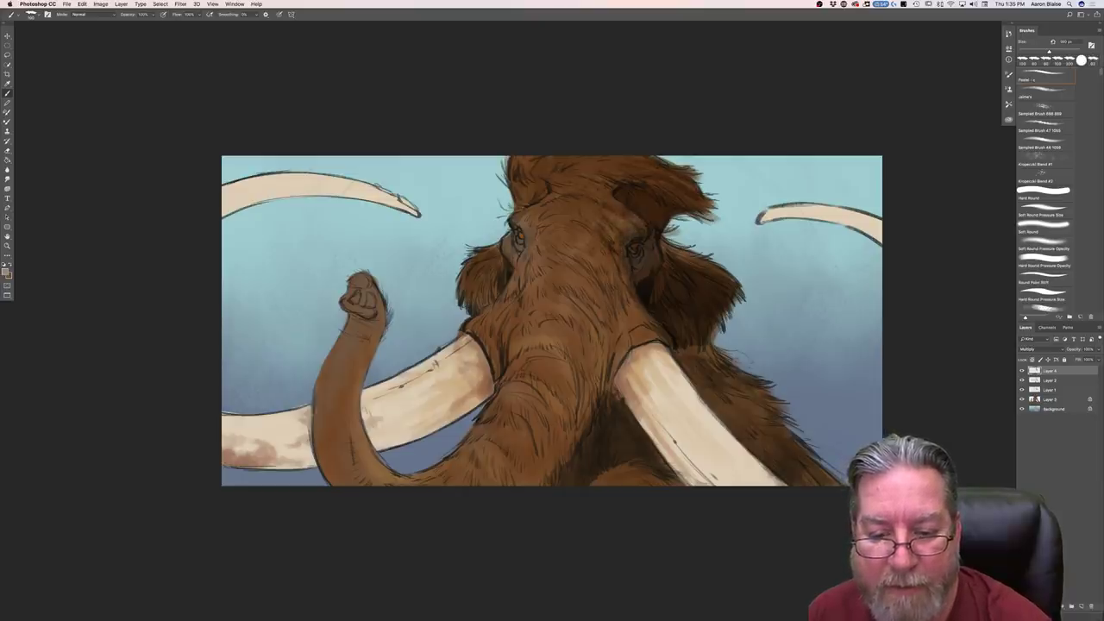
Step: Paint a shadow down the right side of the face and trunk, from the eye past the tusk base
drag(619, 249, 625, 286)
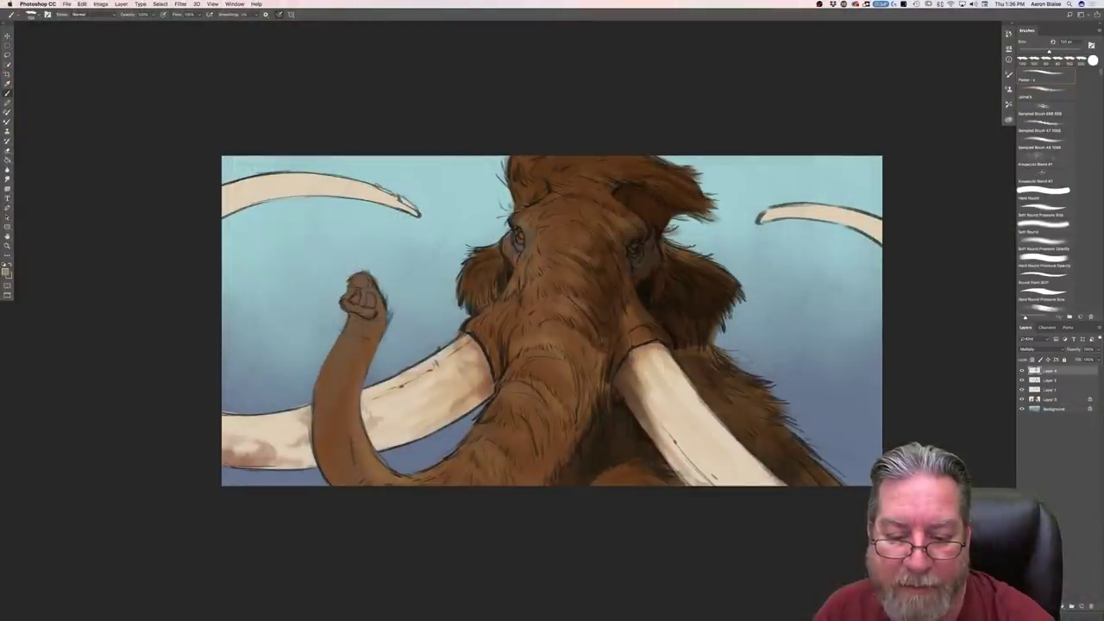
mouse_move(605, 355)
mouse_down()
mouse_move(602, 378)
mouse_move(593, 352)
mouse_up()
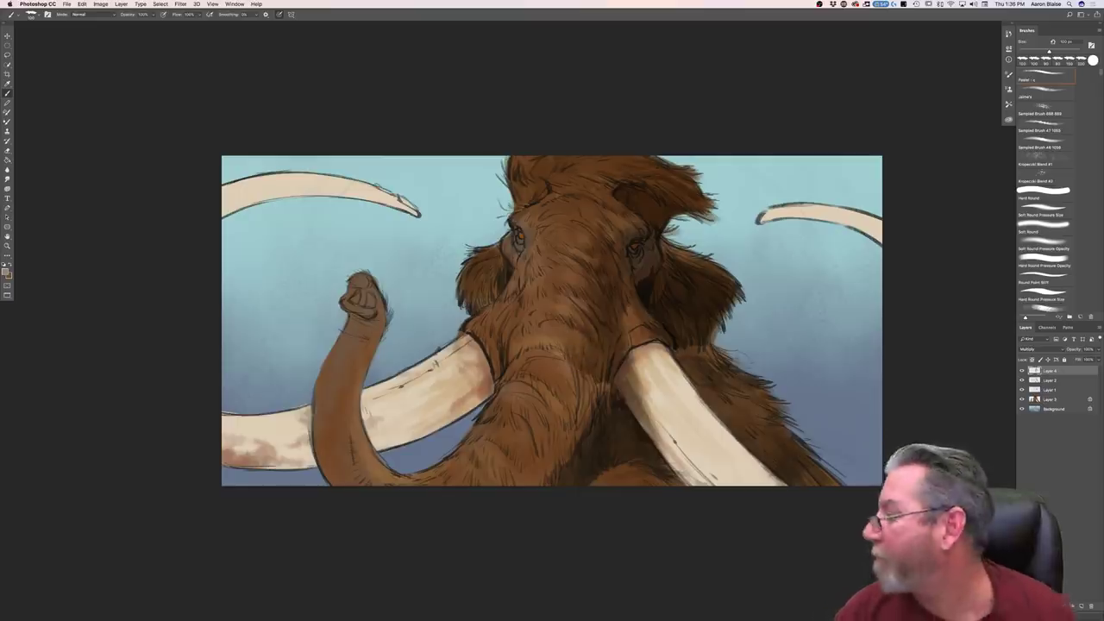
drag(592, 376, 594, 407)
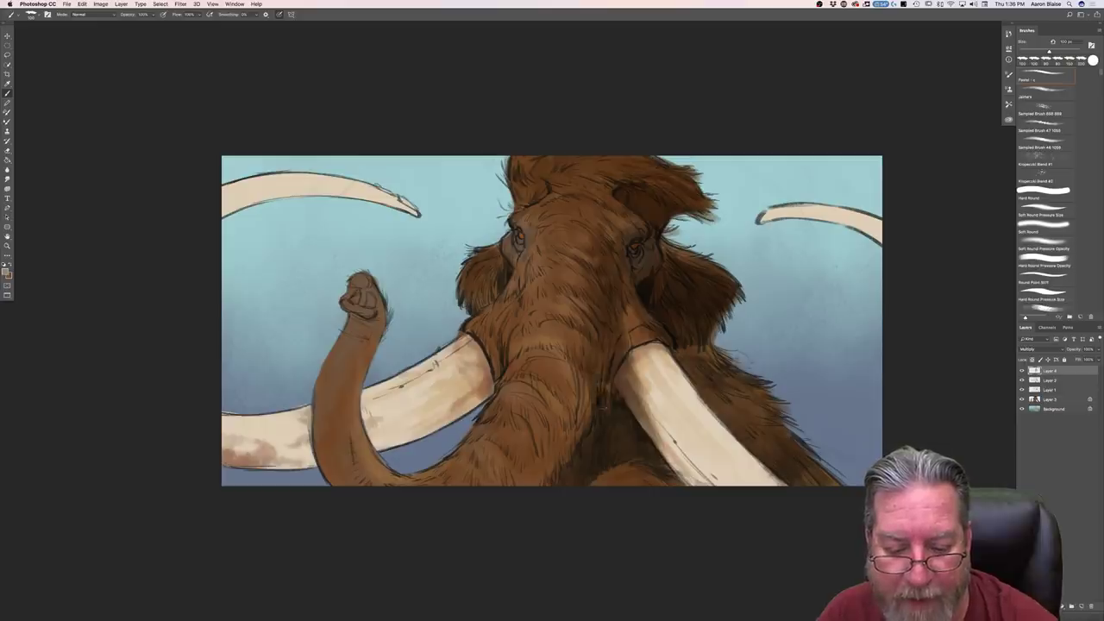
drag(590, 378, 587, 418)
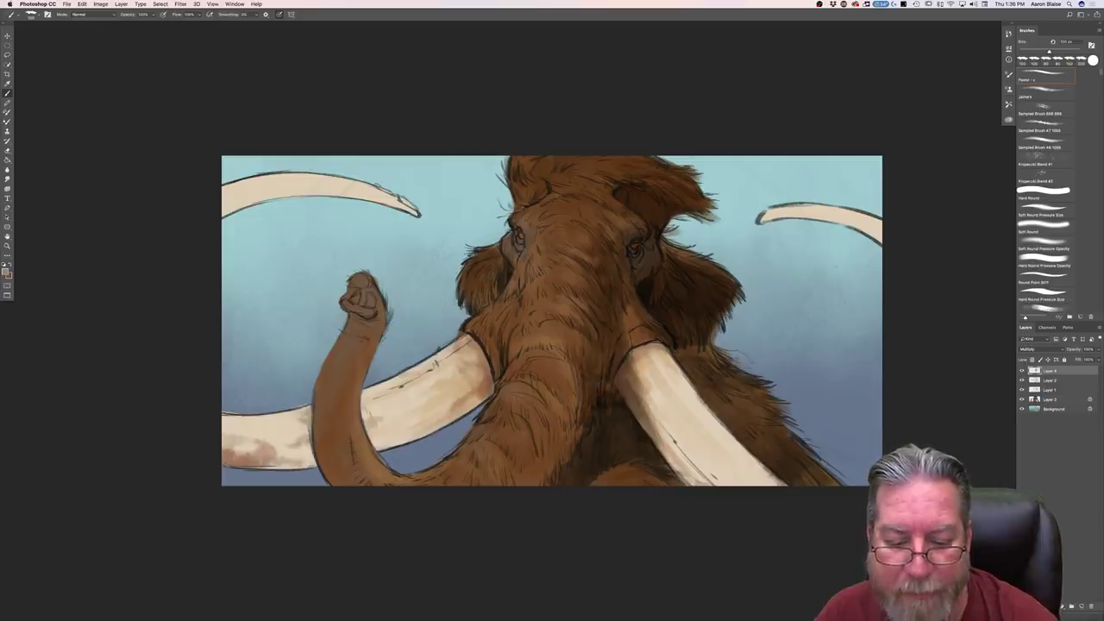
drag(578, 376, 574, 414)
drag(573, 399, 569, 411)
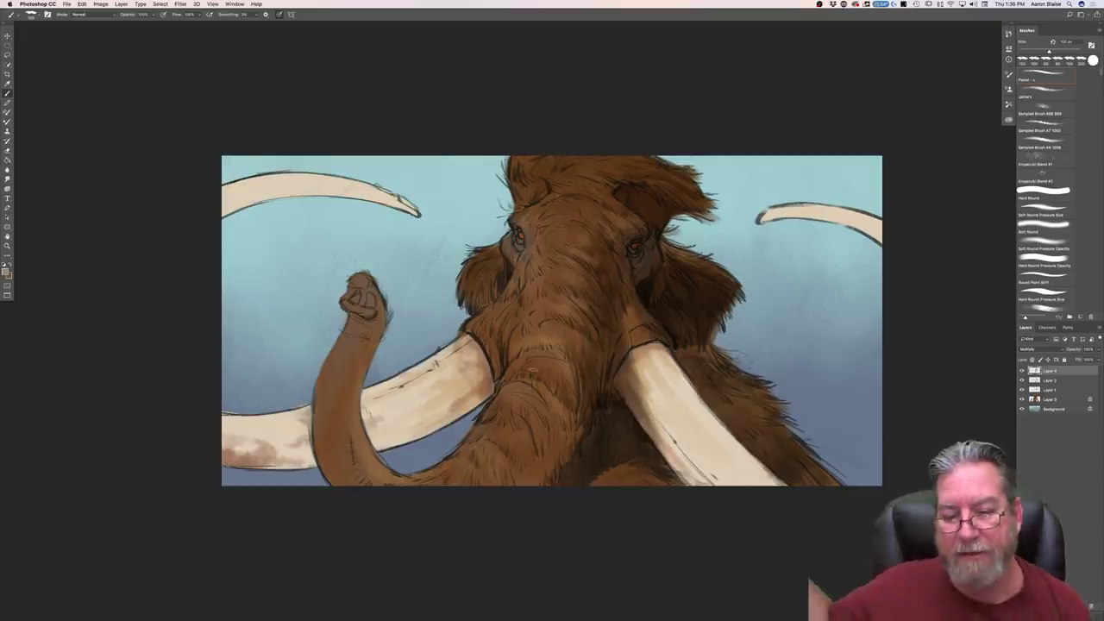
Step: Extend the side shadow along the lower trunk with short strokes that follow the fur
drag(581, 395, 571, 440)
drag(571, 409, 565, 435)
drag(566, 407, 558, 426)
mouse_move(560, 402)
mouse_down()
mouse_move(556, 421)
mouse_move(549, 408)
mouse_up()
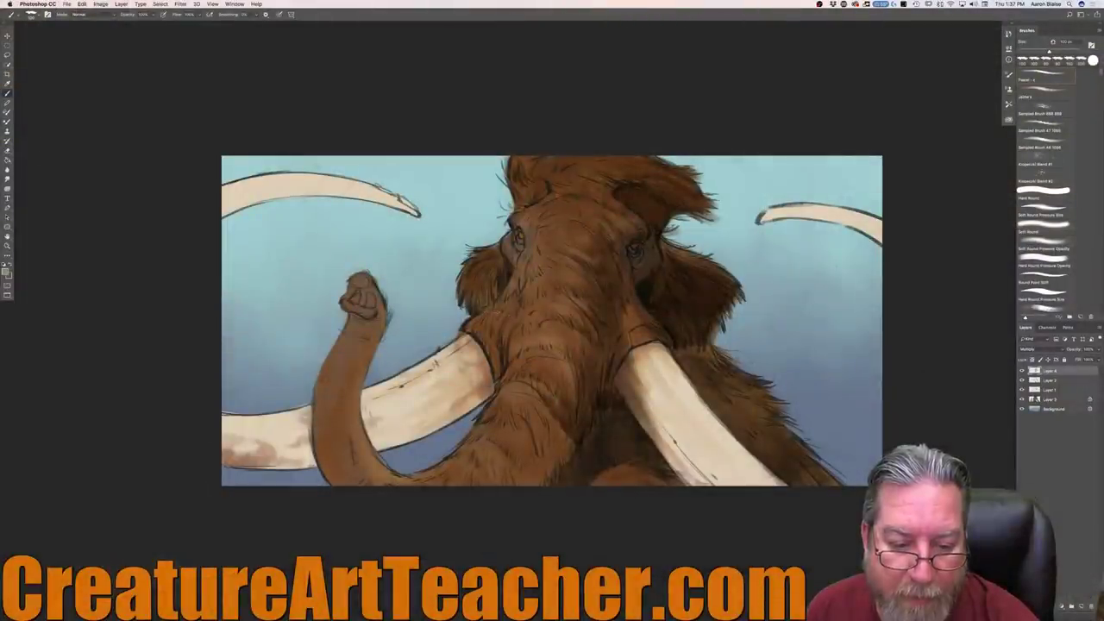
Step: Enlarge the brush and paint a broad shadow across the trunk between the two tusk bases
key(bracketright)
key(bracketright)
key(bracketright)
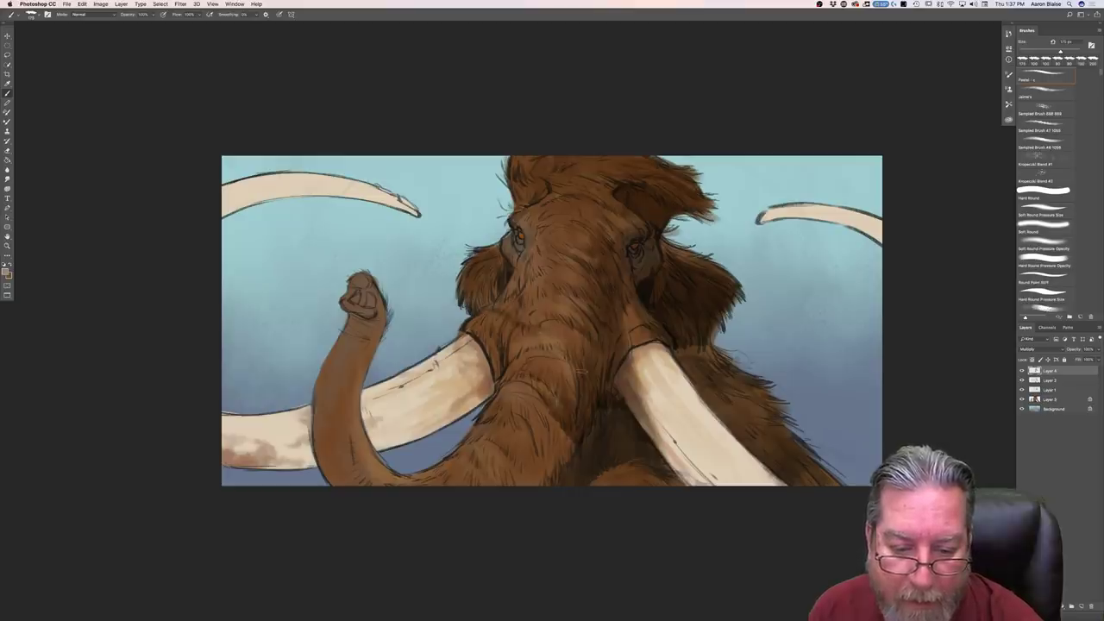
mouse_move(569, 368)
mouse_down()
mouse_move(474, 328)
mouse_move(525, 397)
mouse_move(560, 388)
mouse_move(548, 334)
mouse_up()
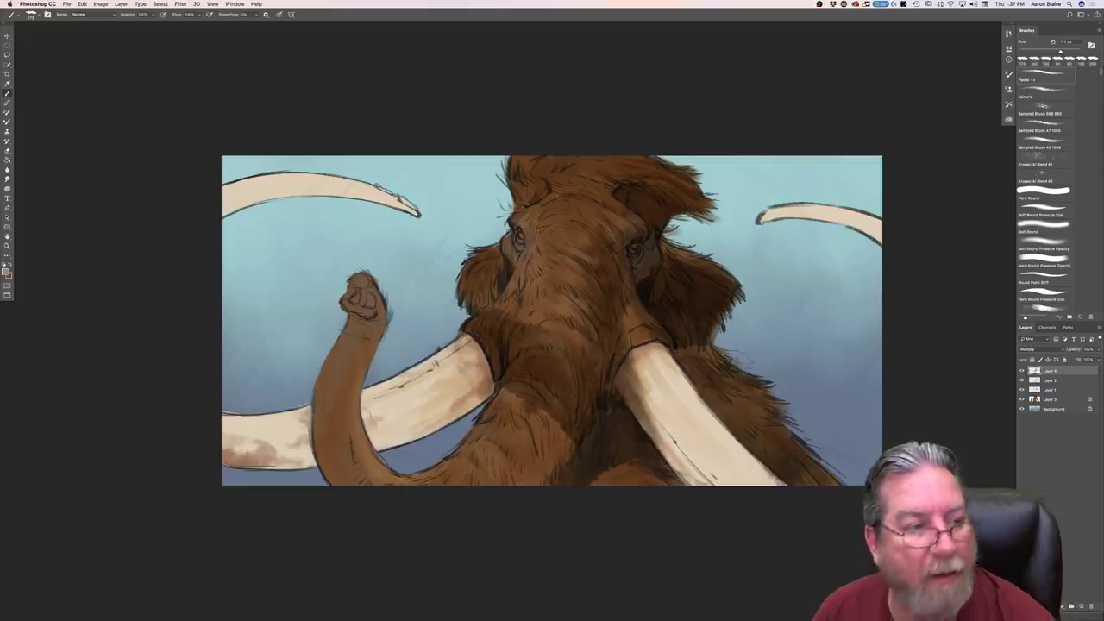
Step: Switch to the Jaime's brush, enlarge it, and carry the broad shadow down the trunk to the canvas edge
click(33, 14)
click(109, 89)
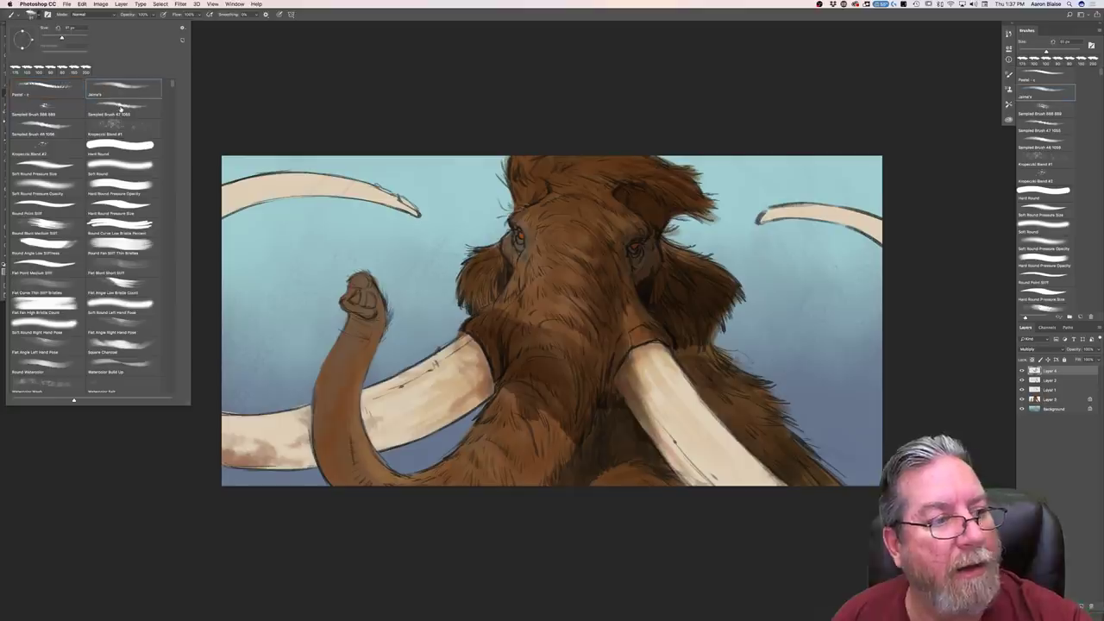
key(Return)
key(])
key(])
key(])
key(])
mouse_move(519, 392)
mouse_down()
mouse_move(502, 445)
mouse_move(494, 398)
mouse_move(535, 397)
mouse_move(547, 458)
mouse_move(574, 433)
mouse_move(564, 473)
mouse_move(525, 491)
mouse_up()
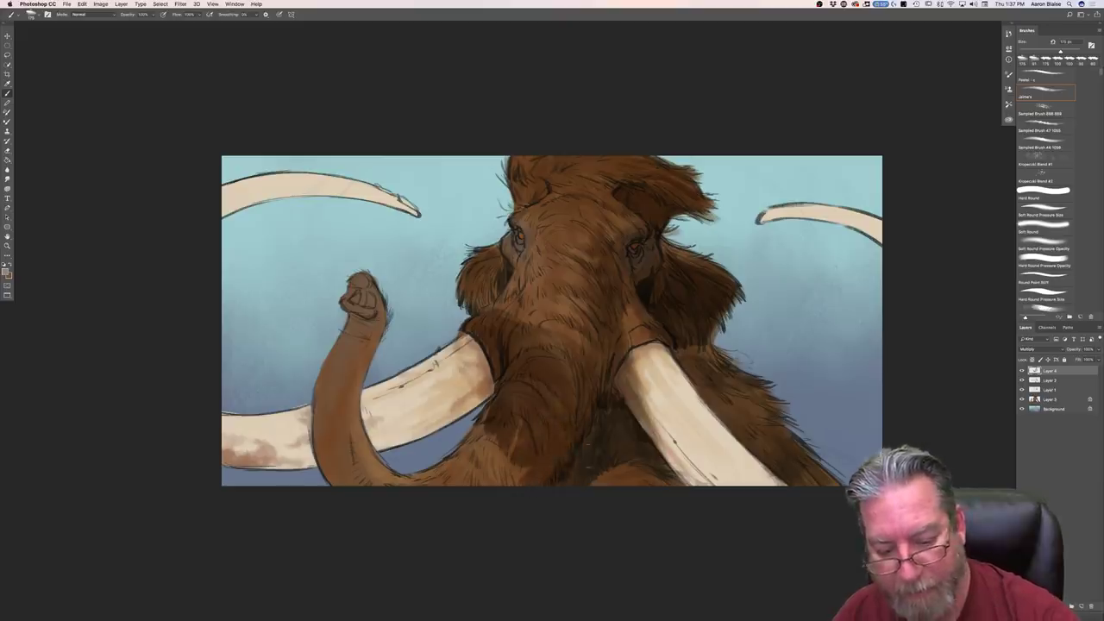
Step: Extend the cast shadow over the lower trunk to a distinct edge where the trunk bends toward its raised tip
click(1045, 261)
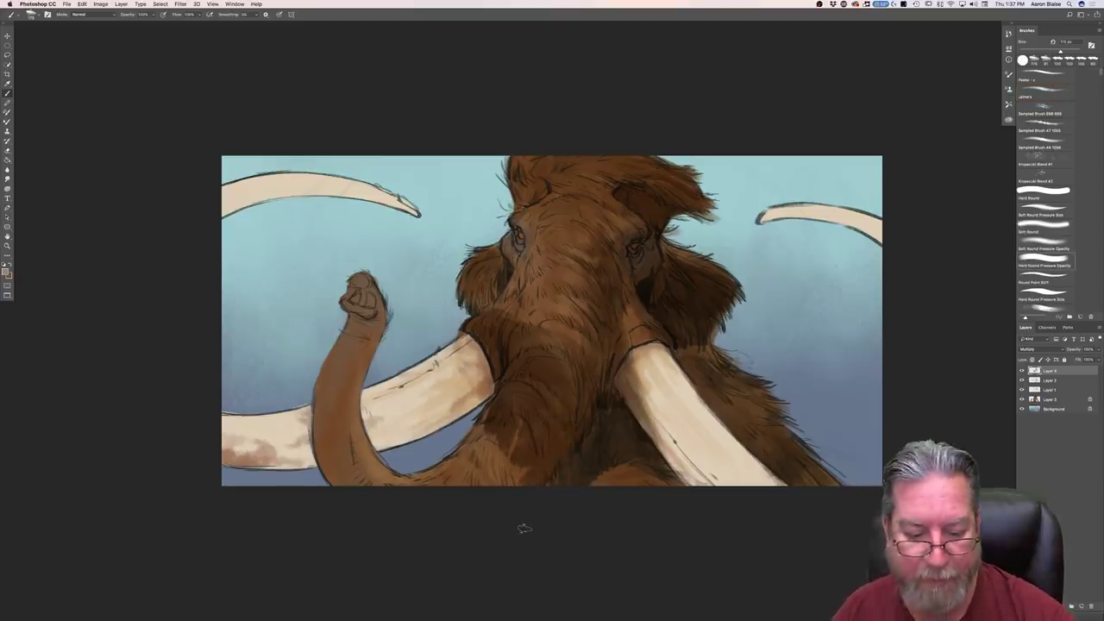
mouse_move(533, 430)
mouse_down()
mouse_move(521, 481)
mouse_move(499, 490)
mouse_up()
drag(505, 451, 493, 483)
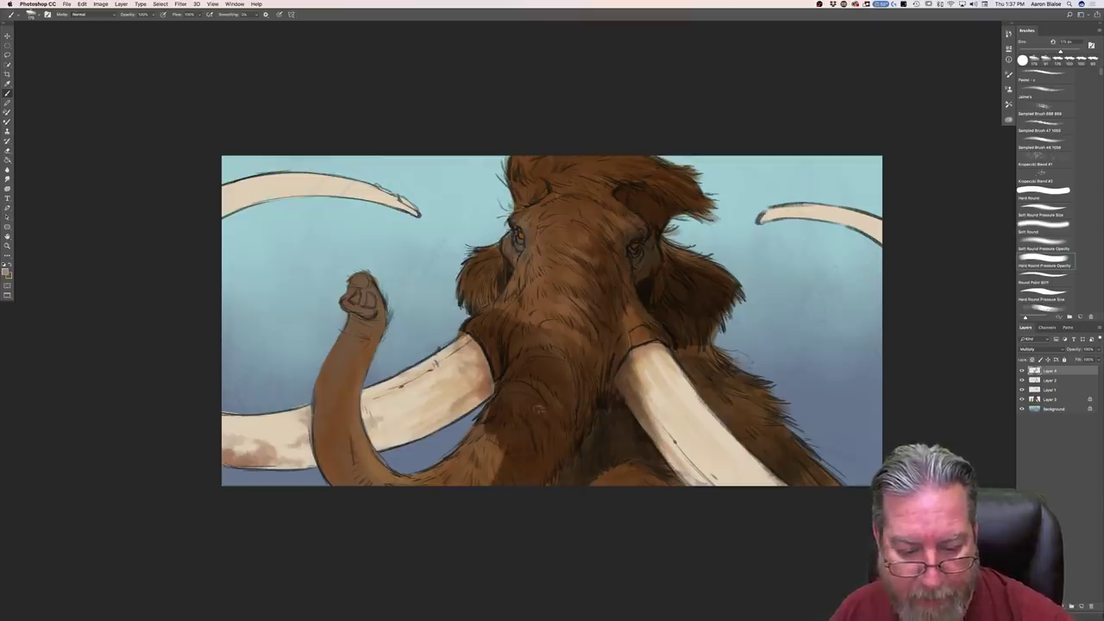
Step: Shade the chest area between the trunk and right-hand tusk, and darken the body fur behind that tusk
key(b)
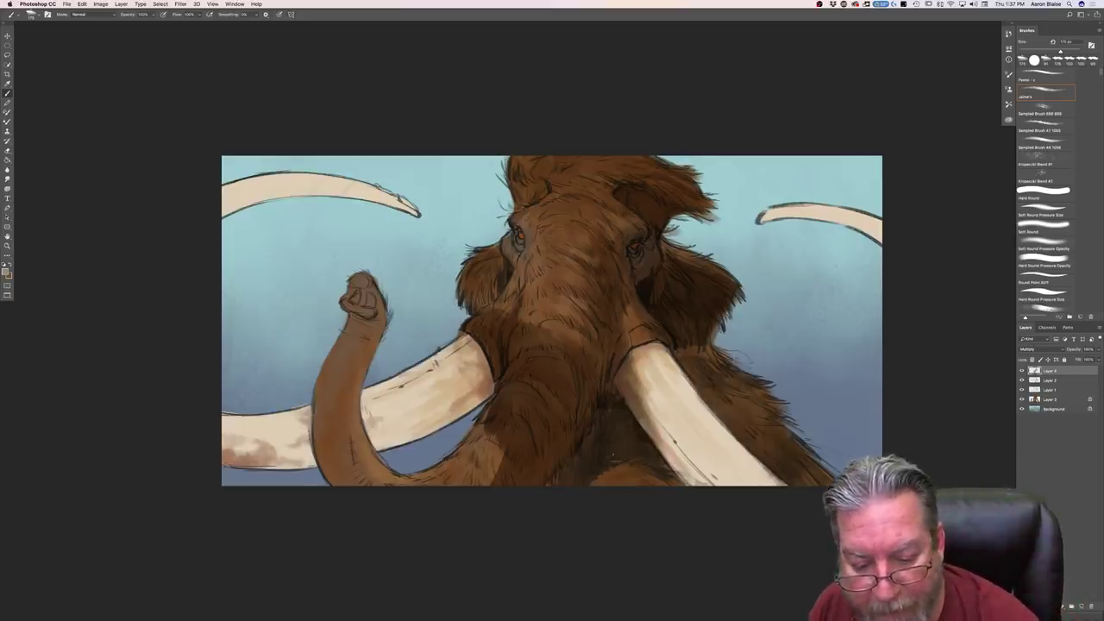
drag(636, 482, 678, 474)
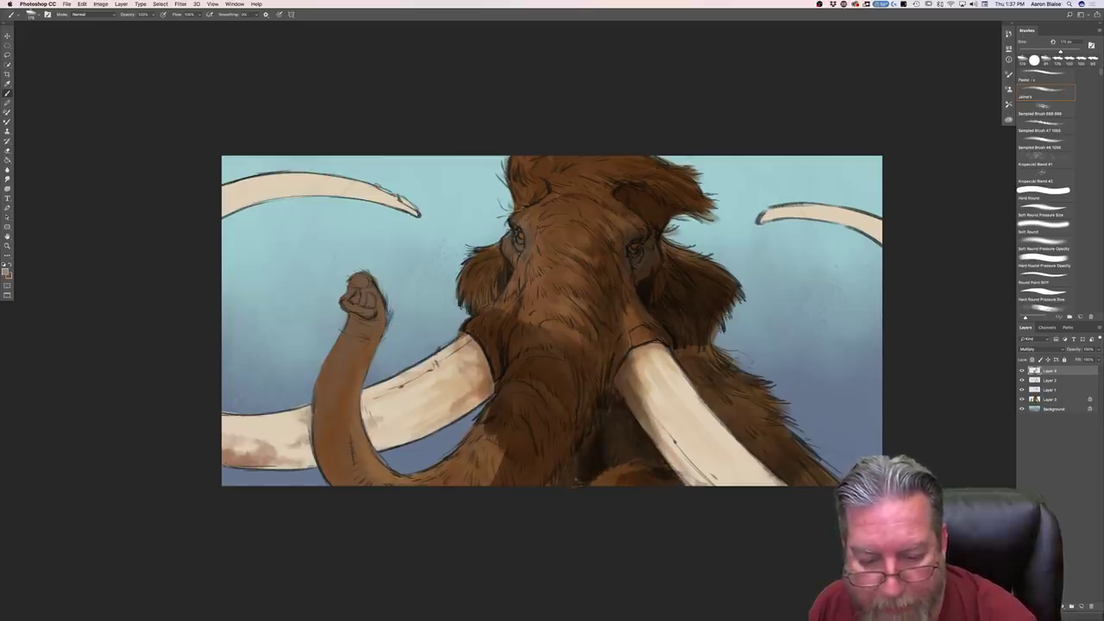
mouse_move(709, 388)
mouse_down()
mouse_move(682, 354)
mouse_move(691, 378)
mouse_move(683, 369)
mouse_move(717, 371)
mouse_up()
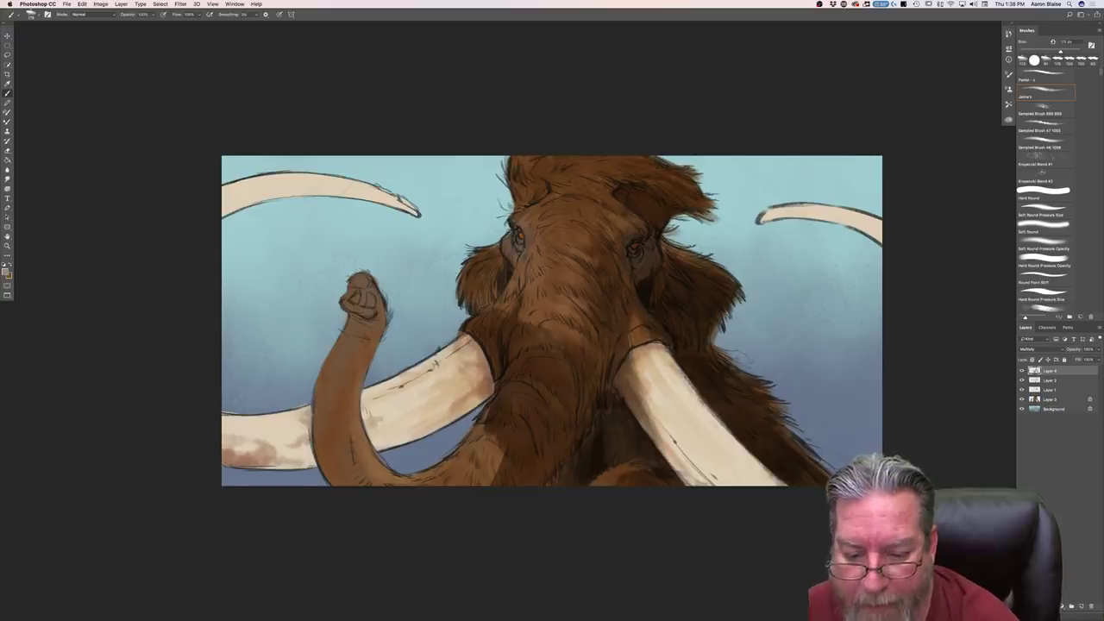
Step: Adjust the brush size and shade the right-hand tusk along its length to give it rounded form
click(47, 14)
click(871, 108)
click(871, 71)
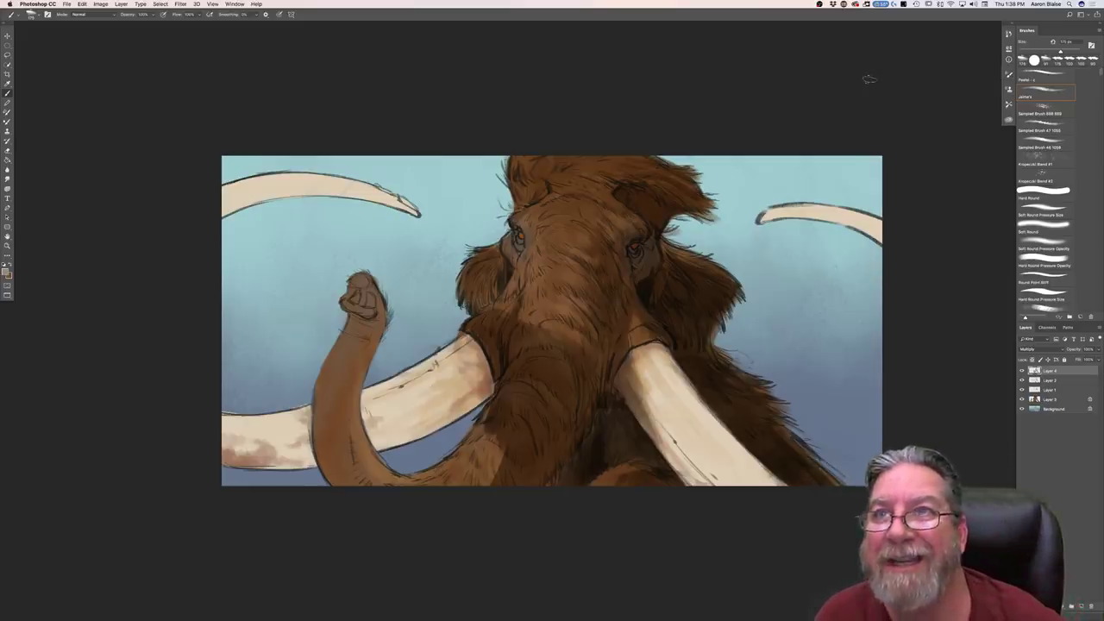
key(bracketright)
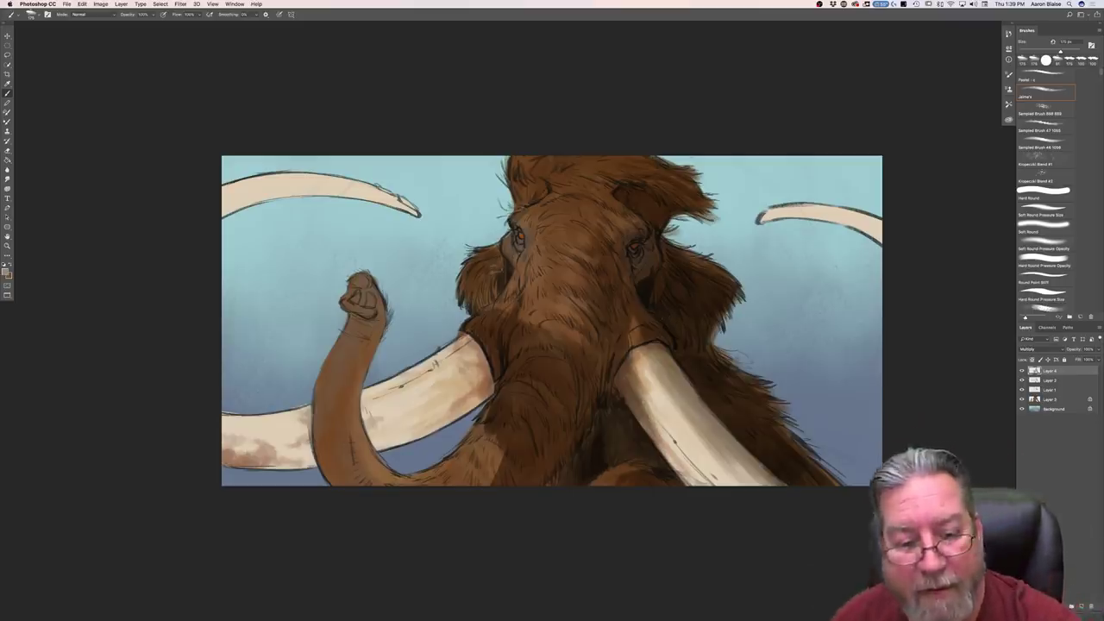
Step: Reduce the brush size and darken the fur of the mammoth's left-hand ear
key(bracketleft)
key(bracketleft)
key(bracketleft)
key(bracketleft)
mouse_move(496, 271)
mouse_down()
mouse_move(476, 269)
mouse_move(493, 300)
mouse_move(471, 300)
mouse_move(464, 289)
mouse_move(488, 263)
mouse_move(504, 278)
mouse_up()
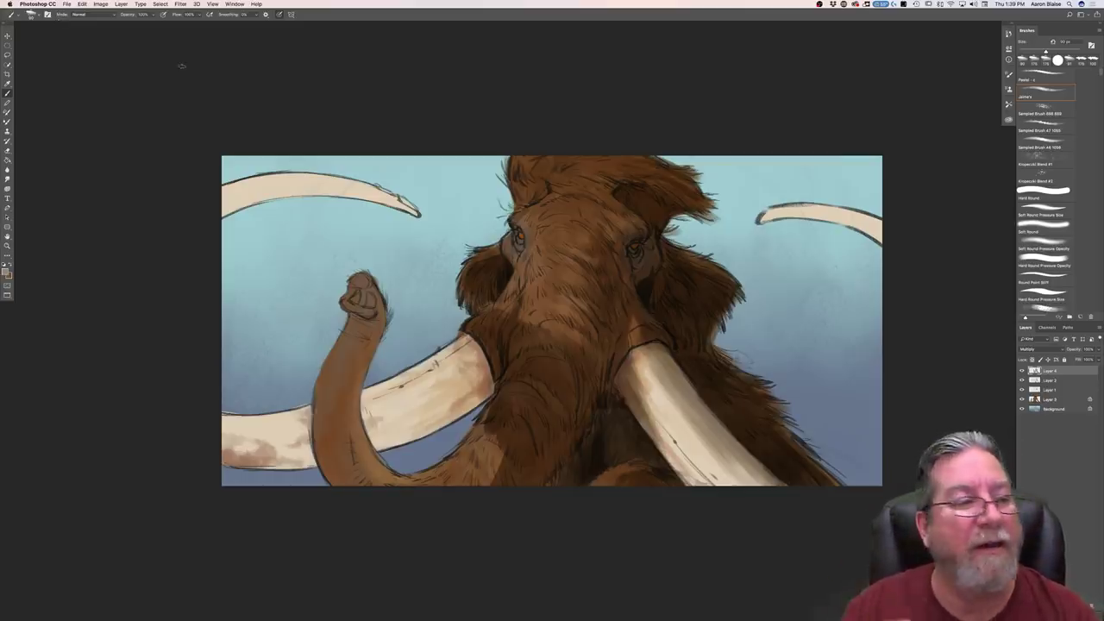
Step: Switch to the Pastel brush and reduce its size for finer shading
click(33, 16)
double_click(47, 90)
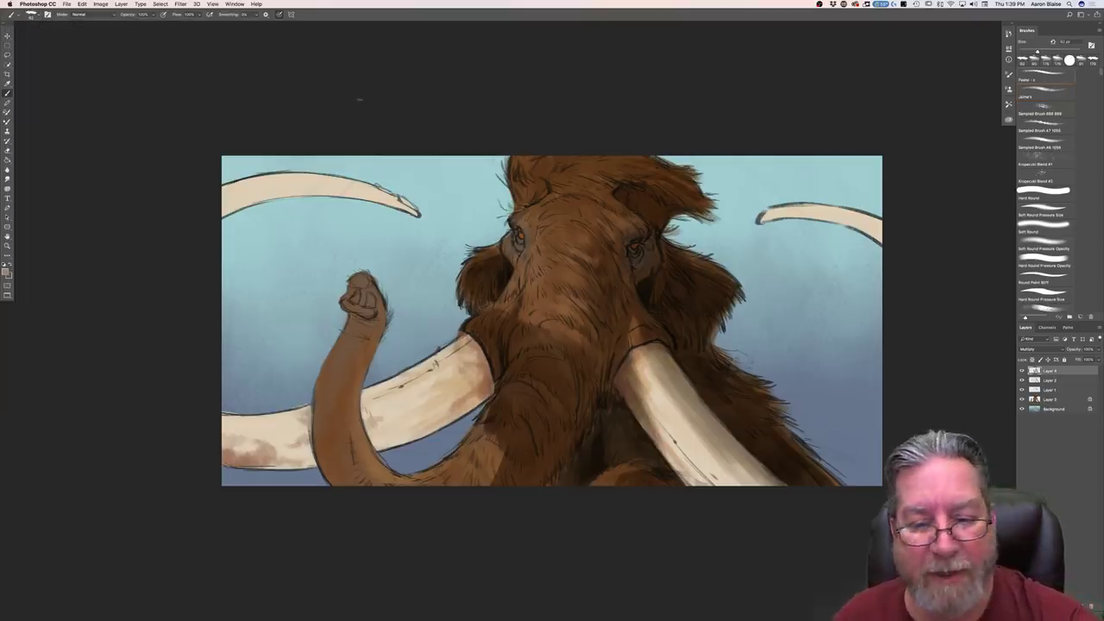
key(super+plus)
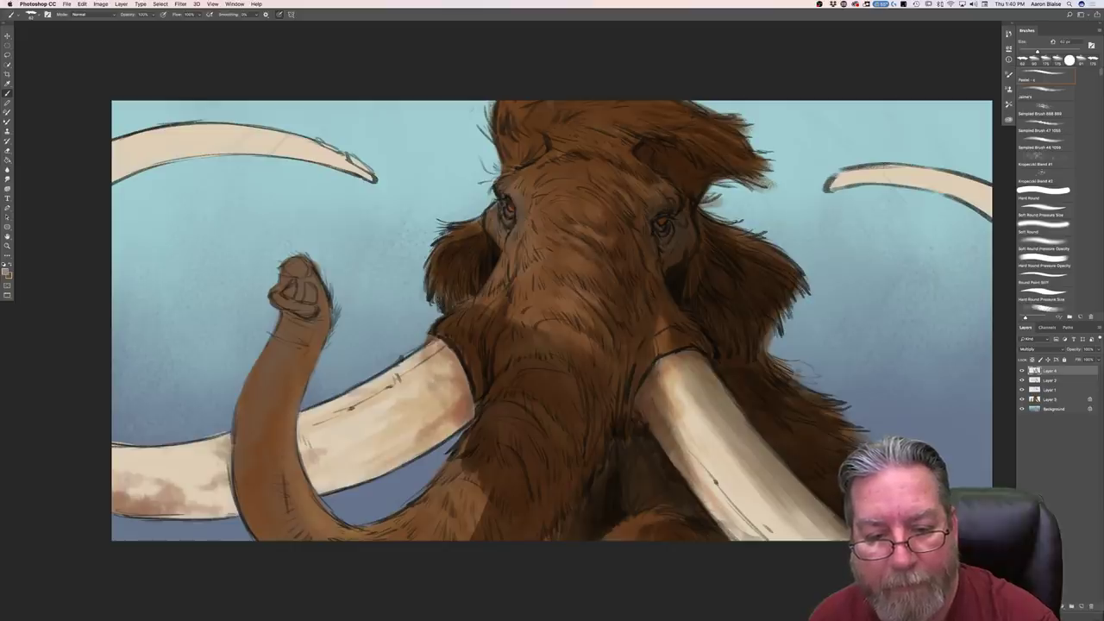
key(bracketleft)
key(bracketleft)
key(bracketleft)
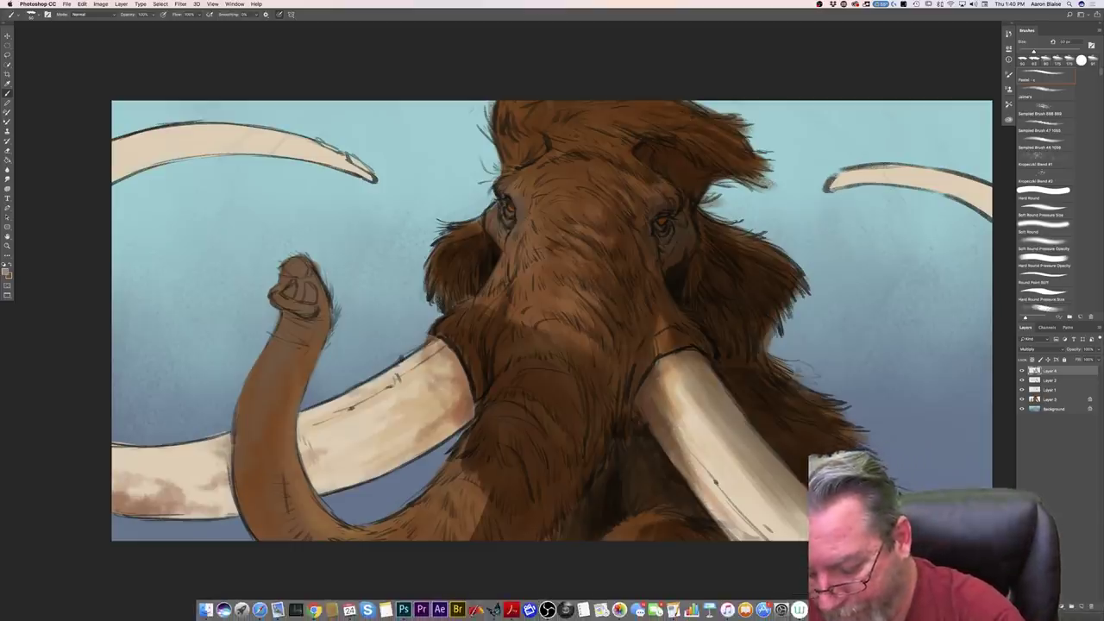
Step: Switch to System Preferences, make the pen's Tip Feel slightly firmer in the Wacom Tablet settings, and close them
click(780, 610)
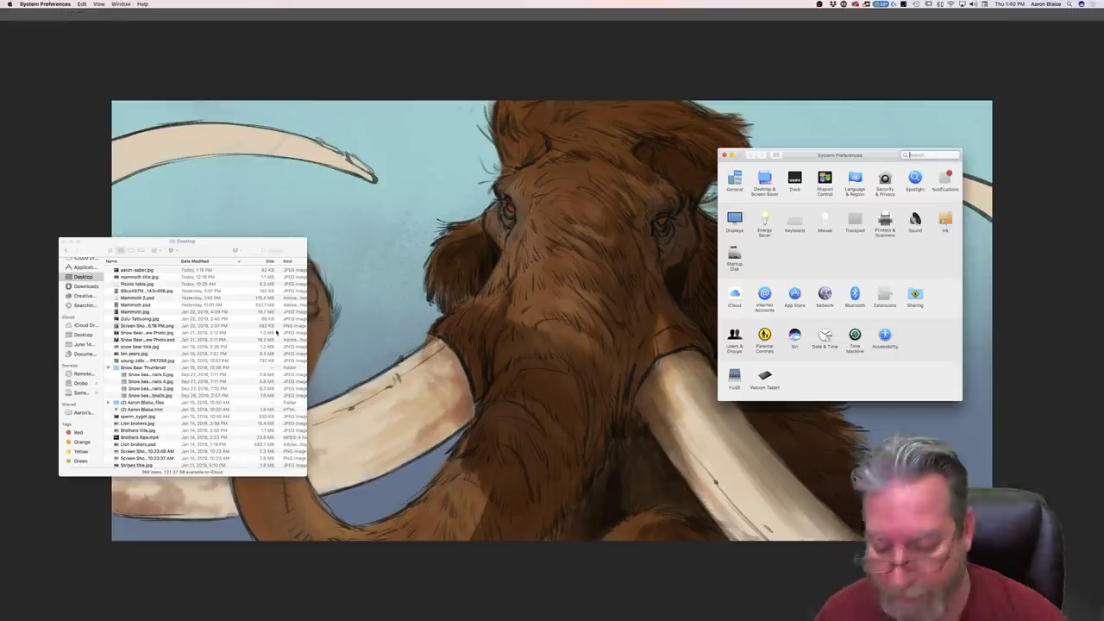
click(763, 376)
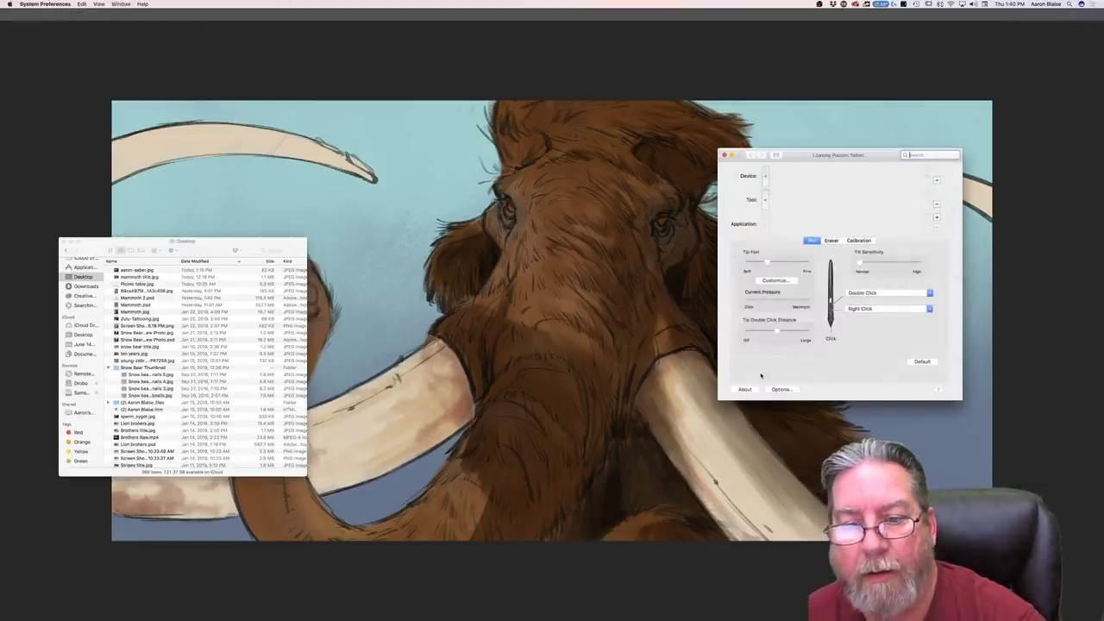
drag(767, 263, 777, 263)
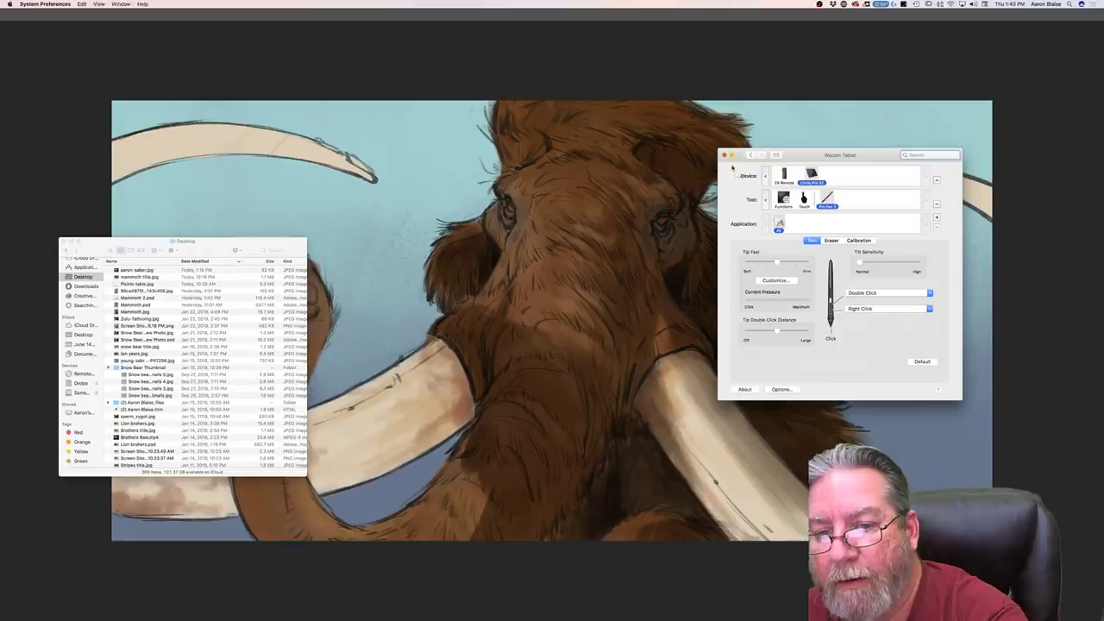
click(725, 155)
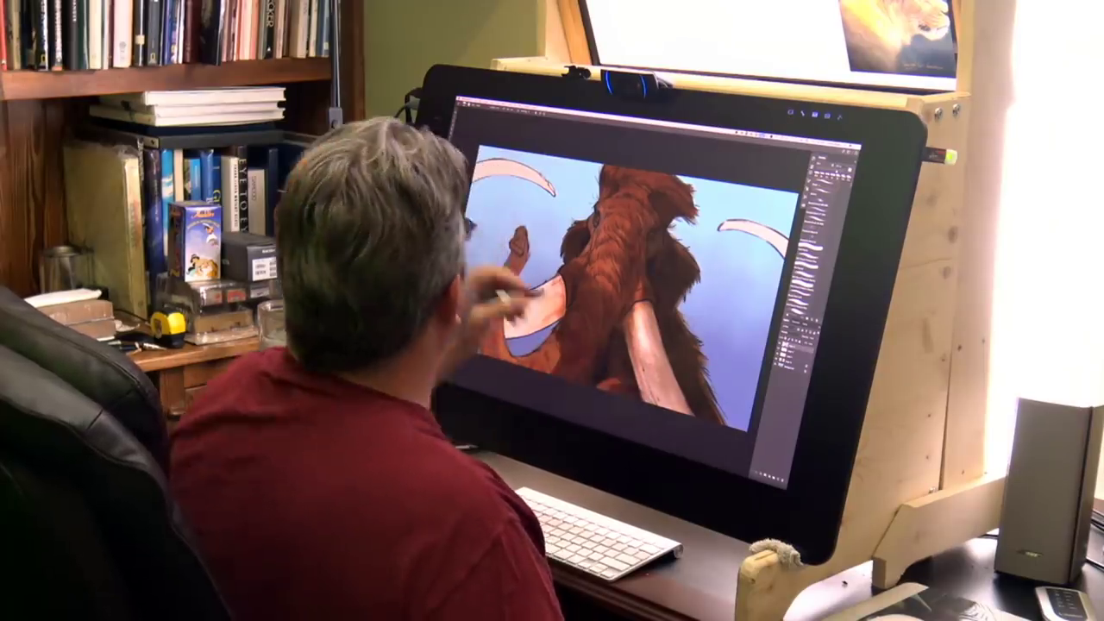
Step: Examine the current brush's detailed settings and close them
click(468, 104)
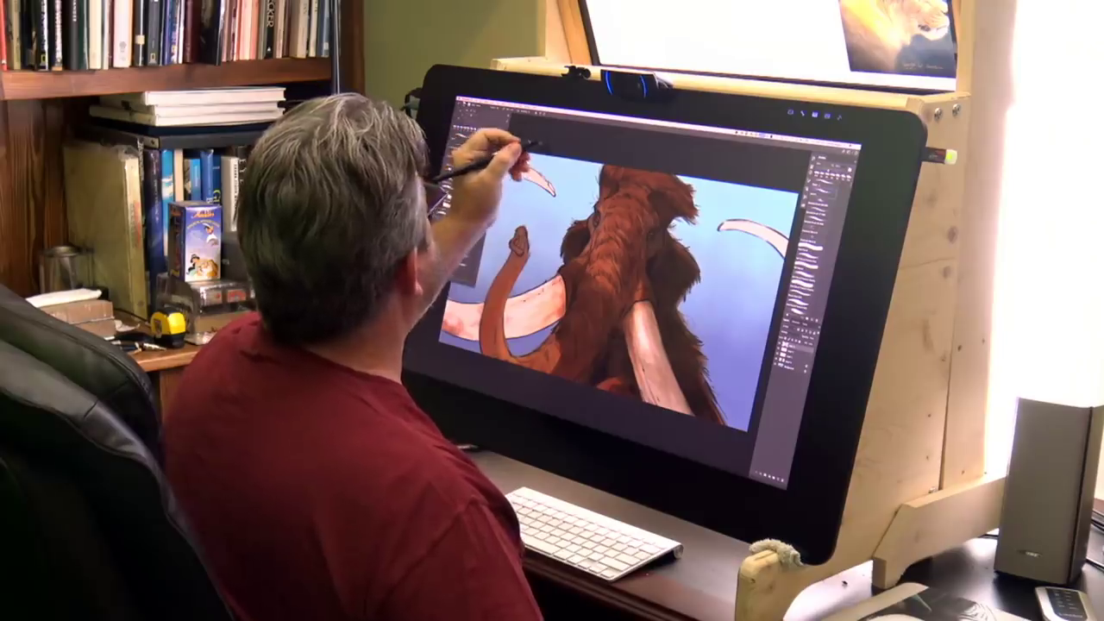
click(517, 142)
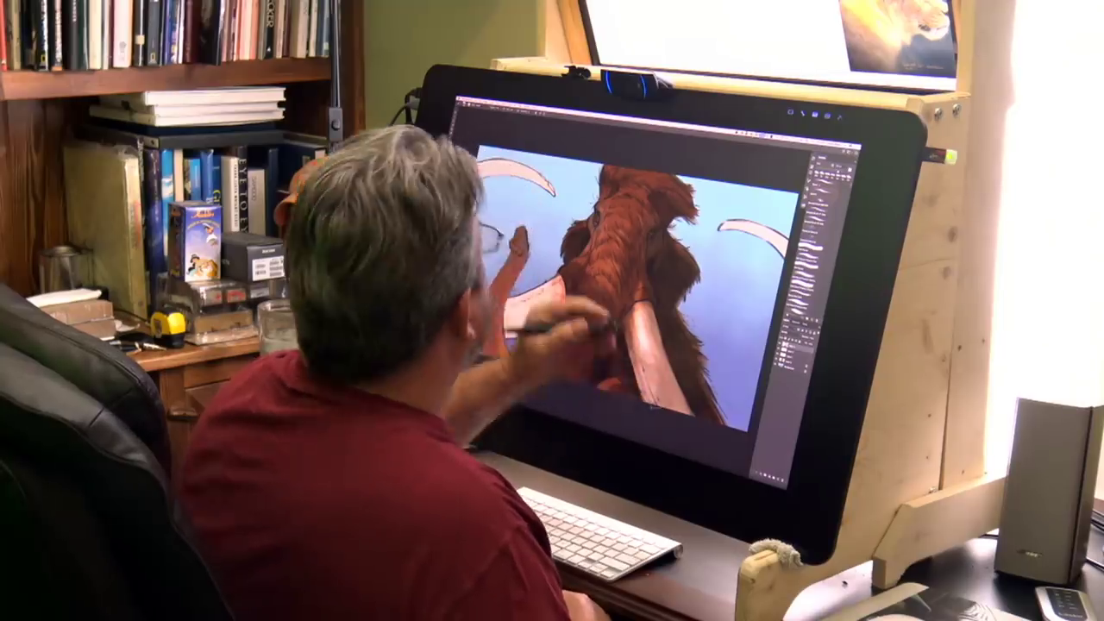
click(490, 109)
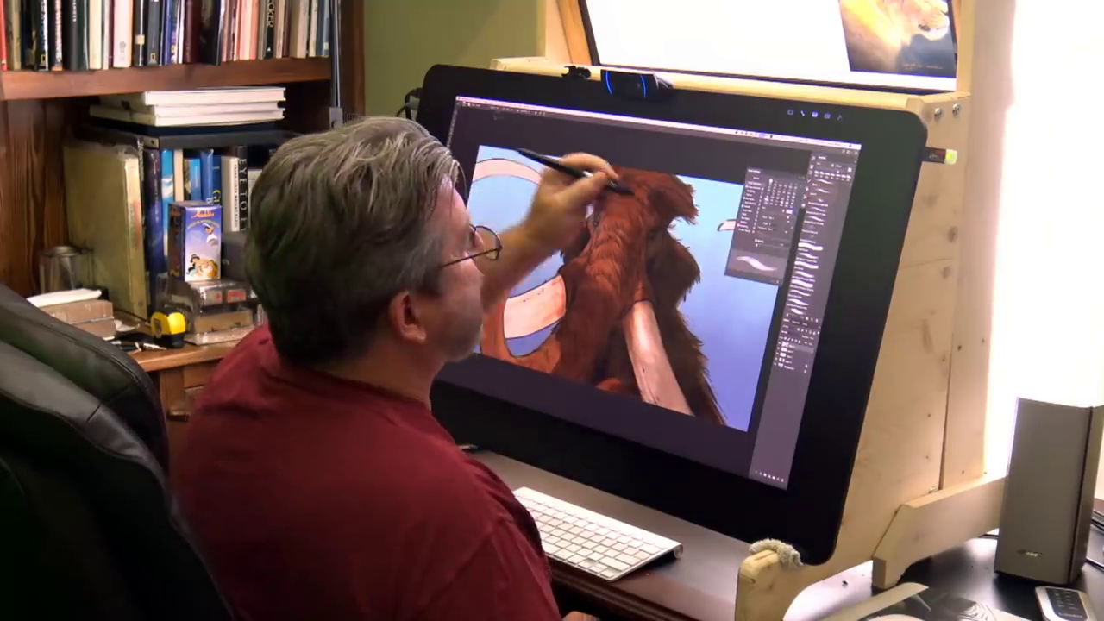
click(748, 172)
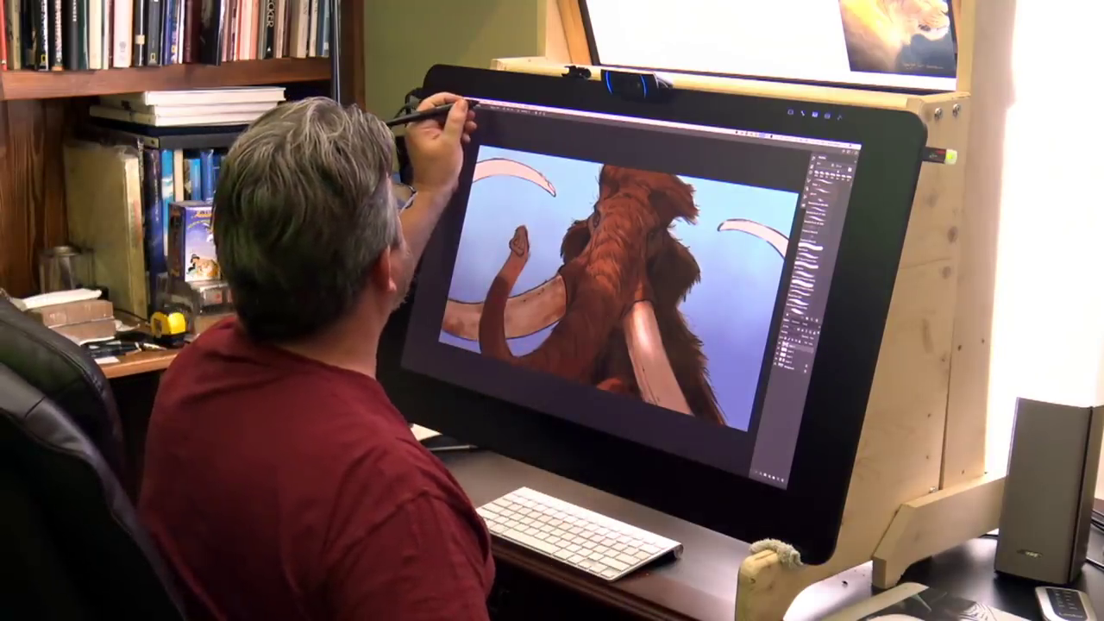
Step: Check the painting's dimensions in the Image Size dialog and dismiss it
click(480, 104)
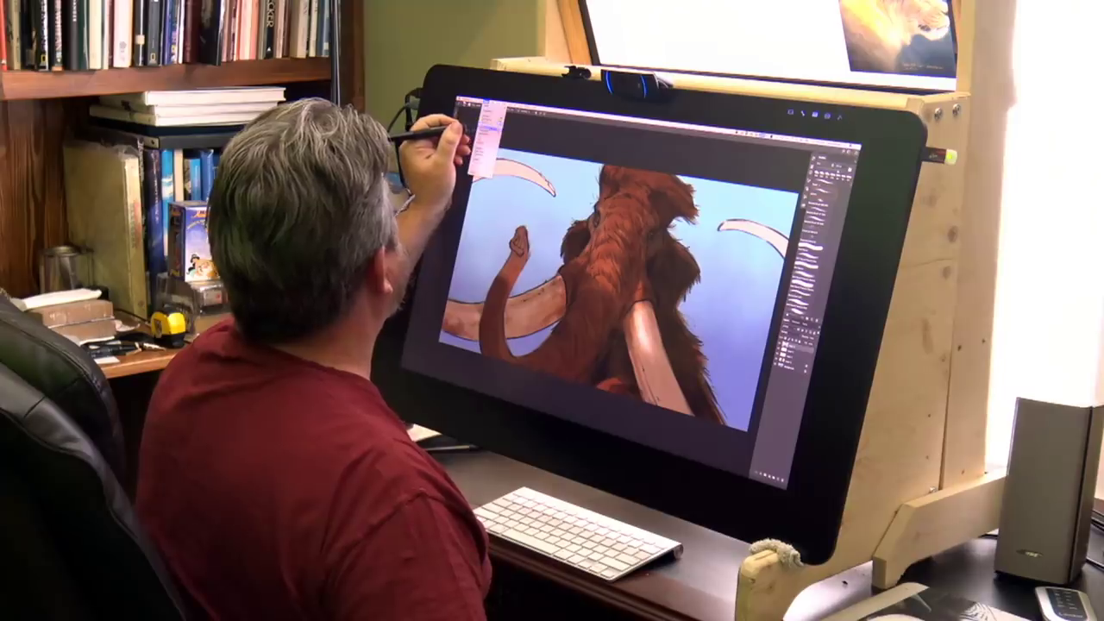
click(479, 129)
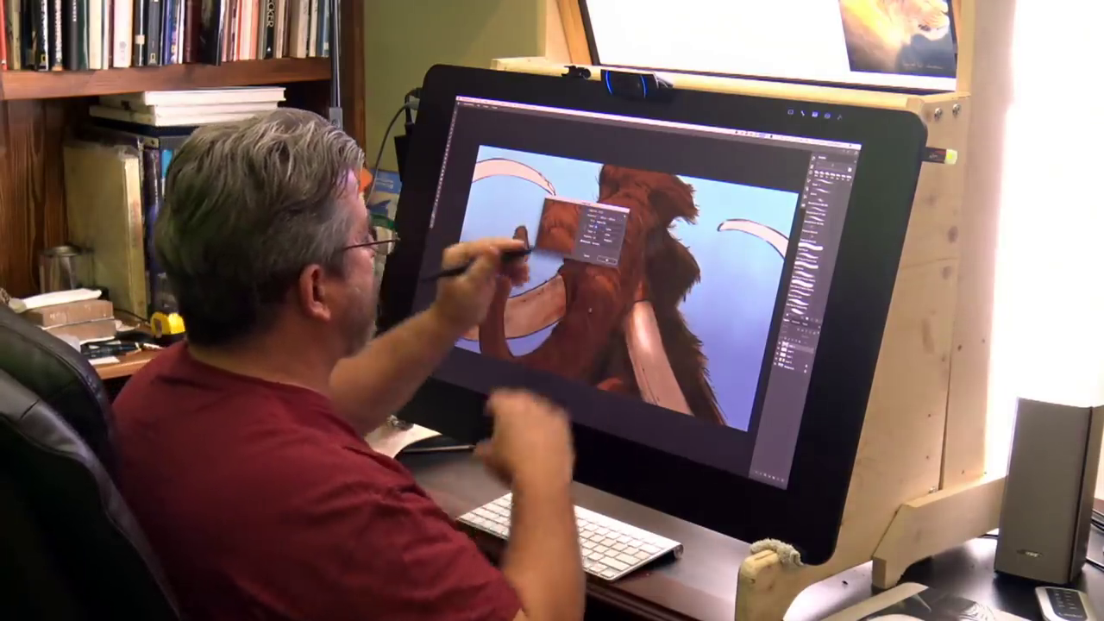
click(580, 257)
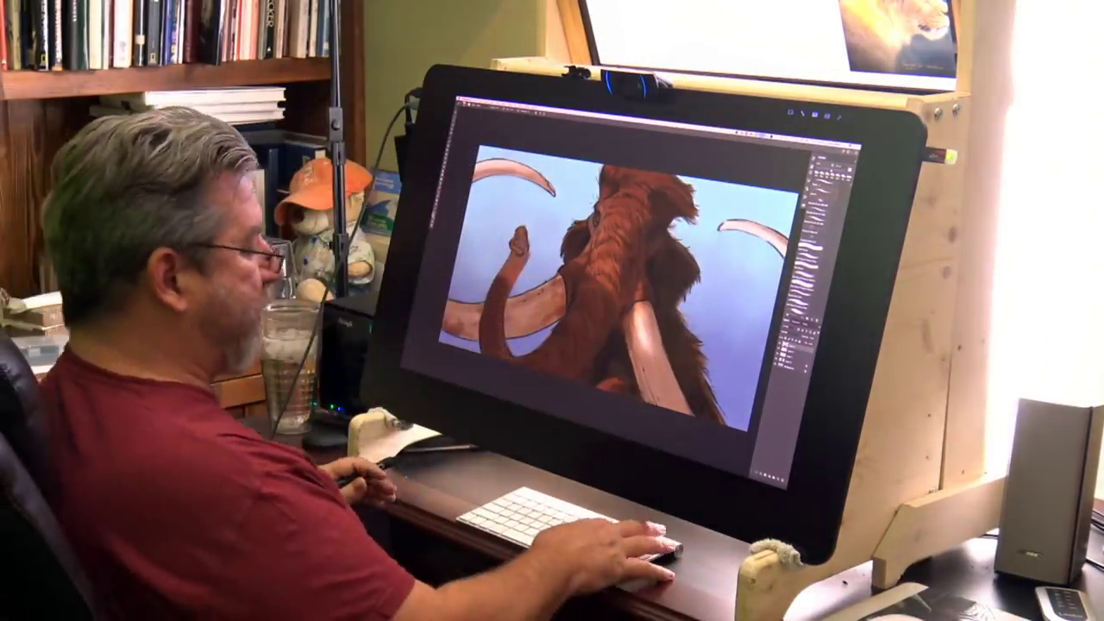
Step: Examine the whole mammoth painting at a reduced size, and frame the raised trunk and left-hand tusks closer up
key(super+minus)
key(super+minus)
scroll(741, 229, down, 2)
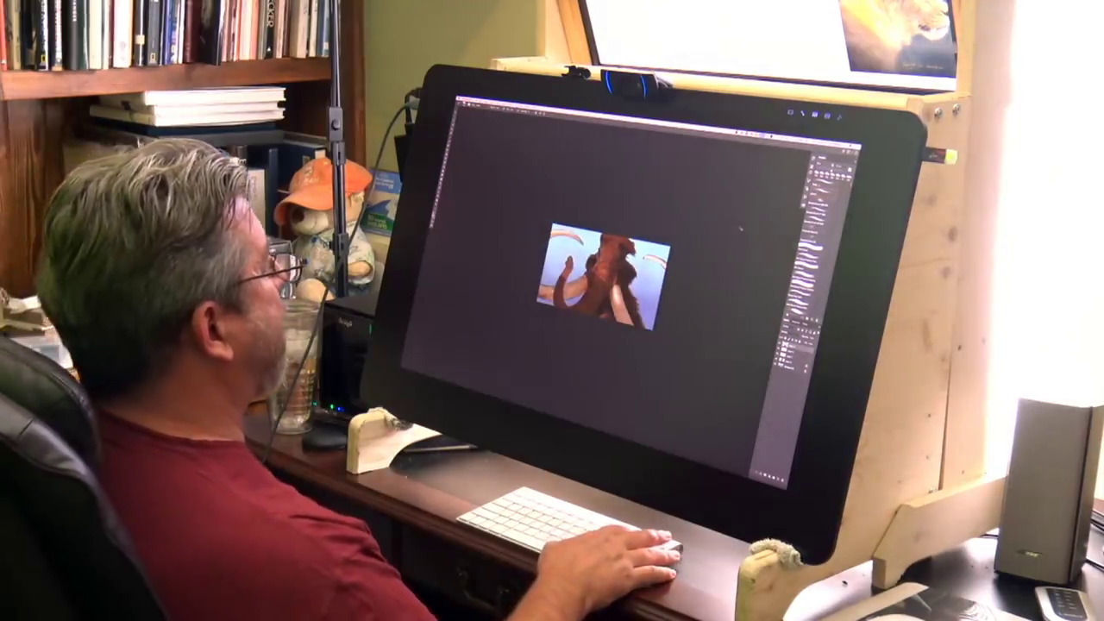
scroll(741, 229, up, 3)
key(super+plus)
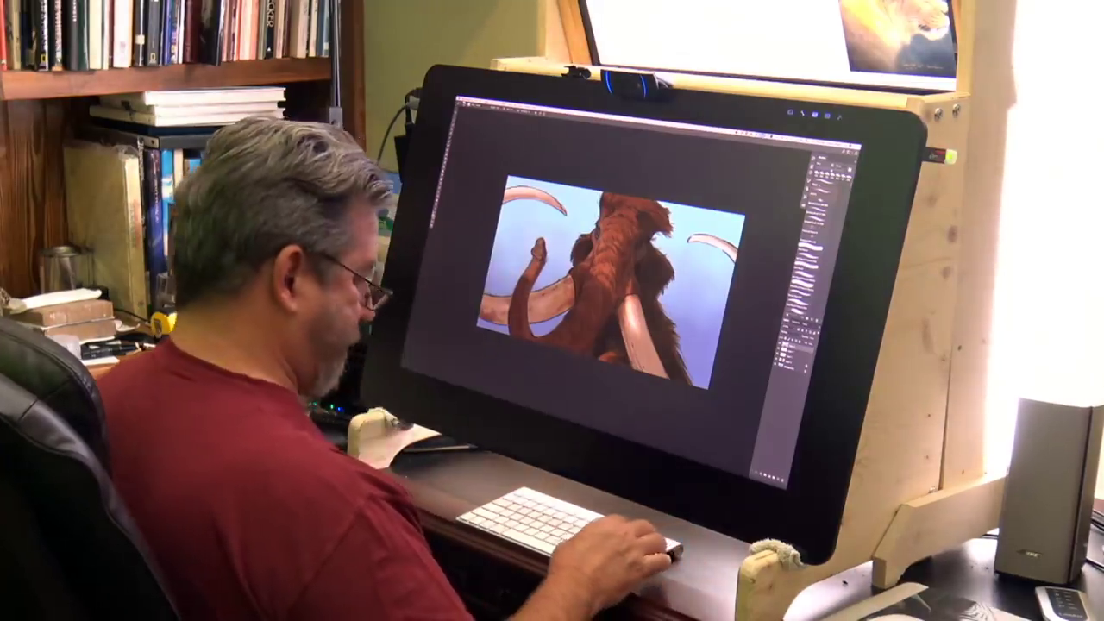
key(super+plus)
drag(476, 292, 513, 313)
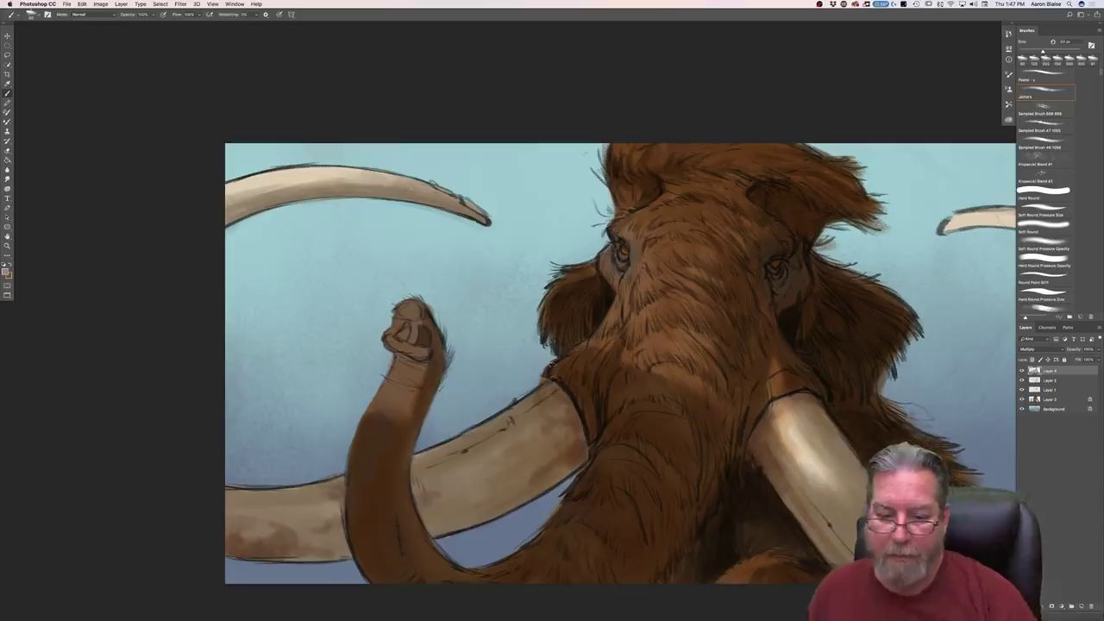
Step: Set the new top layer's blending mode to Overlay and choose a light tan foreground colour
click(1030, 348)
click(1026, 427)
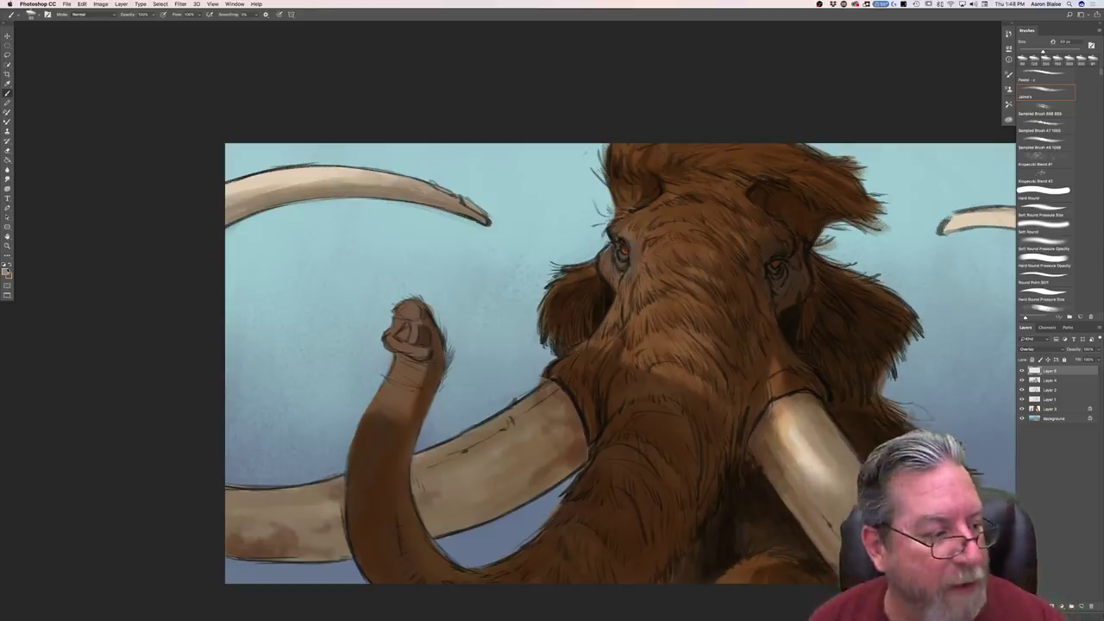
click(7, 272)
click(55, 95)
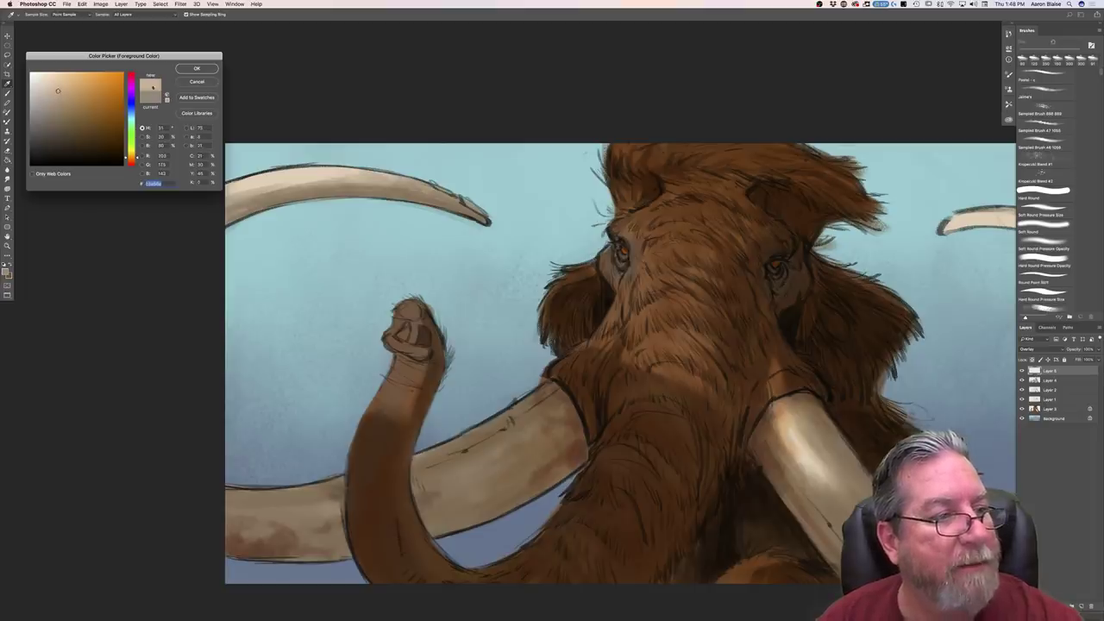
click(195, 71)
Step: Choose the Pastel brush and paint light hair strokes over the mammoth's forehead and upper trunk
key(b)
click(33, 15)
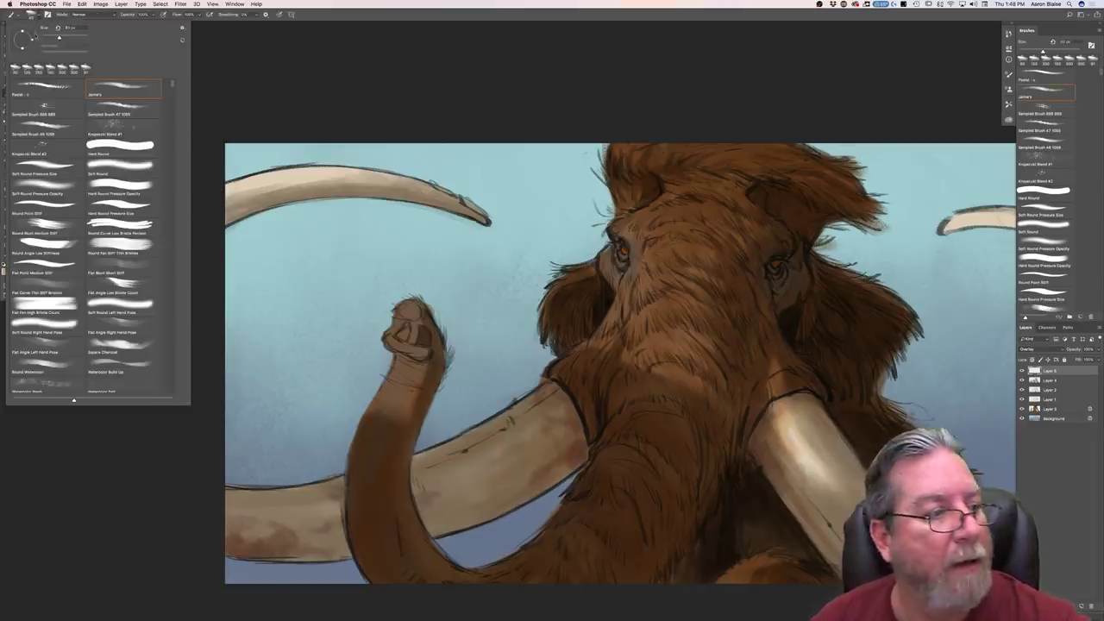
click(48, 86)
click(452, 95)
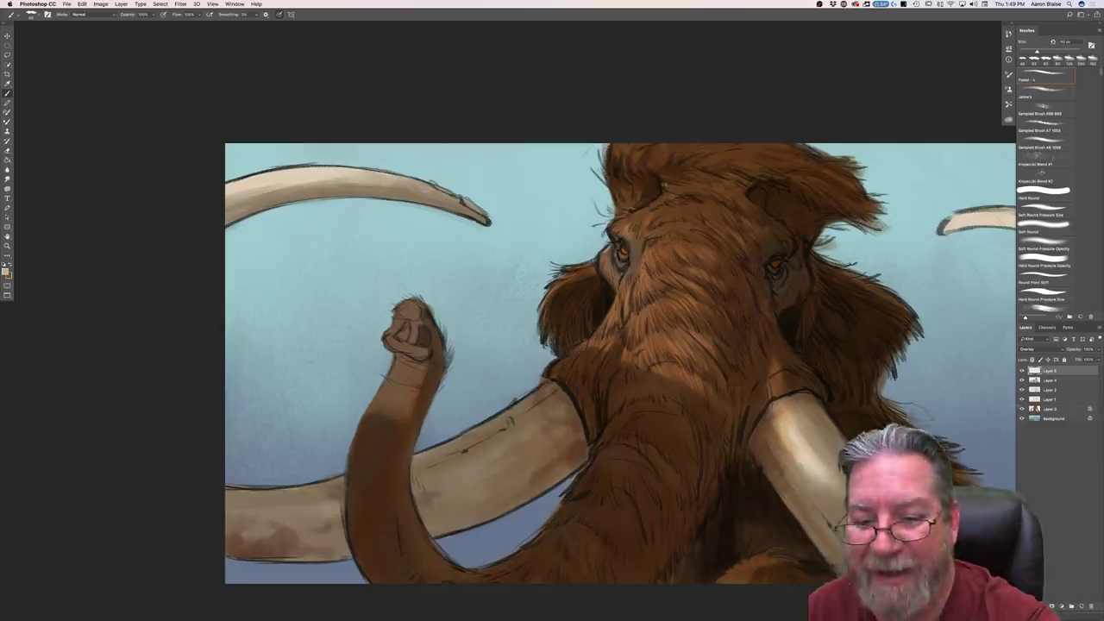
Step: Vary the brush size and paint warm Overlay highlights along the brow and the hair tuft on top of the head
key(])
key(])
key(])
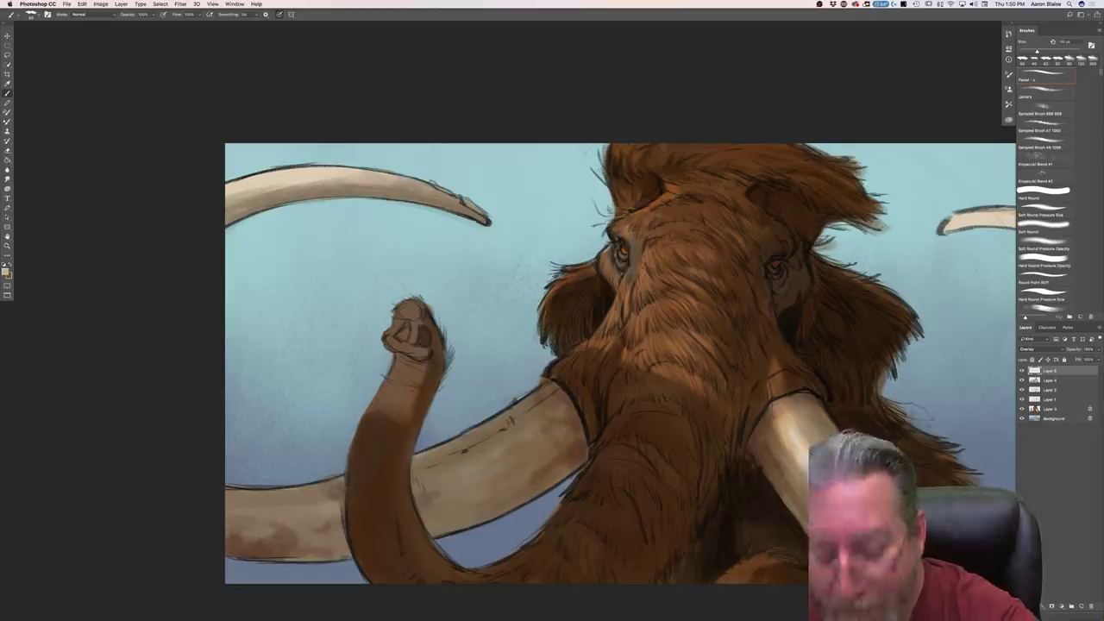
key([)
key(bracketleft)
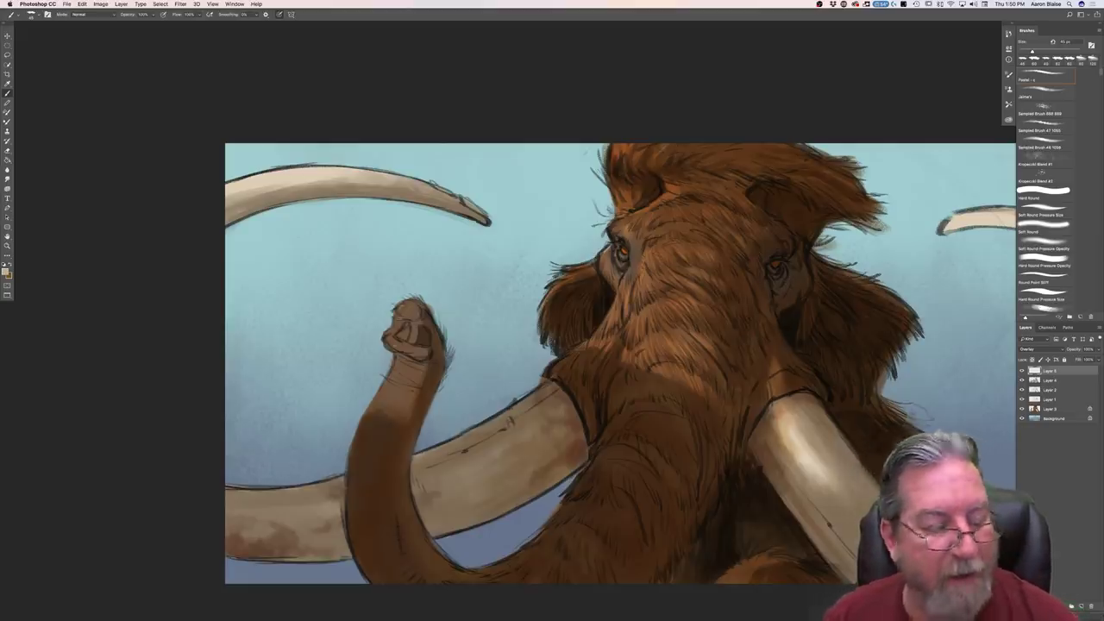
Step: Select the Multiply layer Layer 4, choose a darker tan, and shade the nostrils and wrinkles at the raised trunk tip
click(1049, 380)
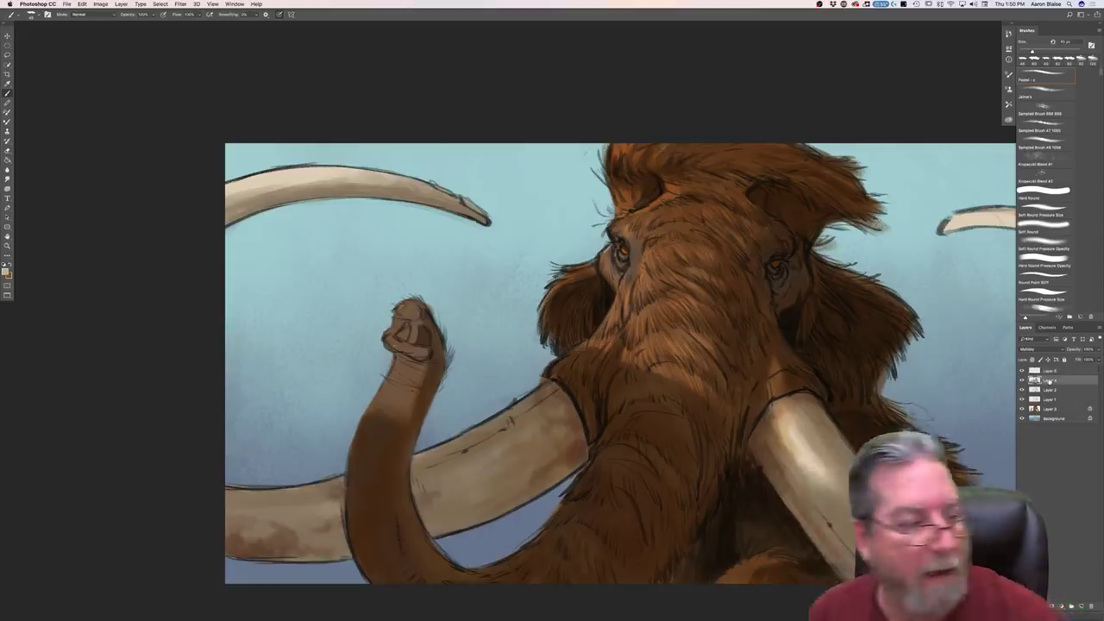
click(5, 271)
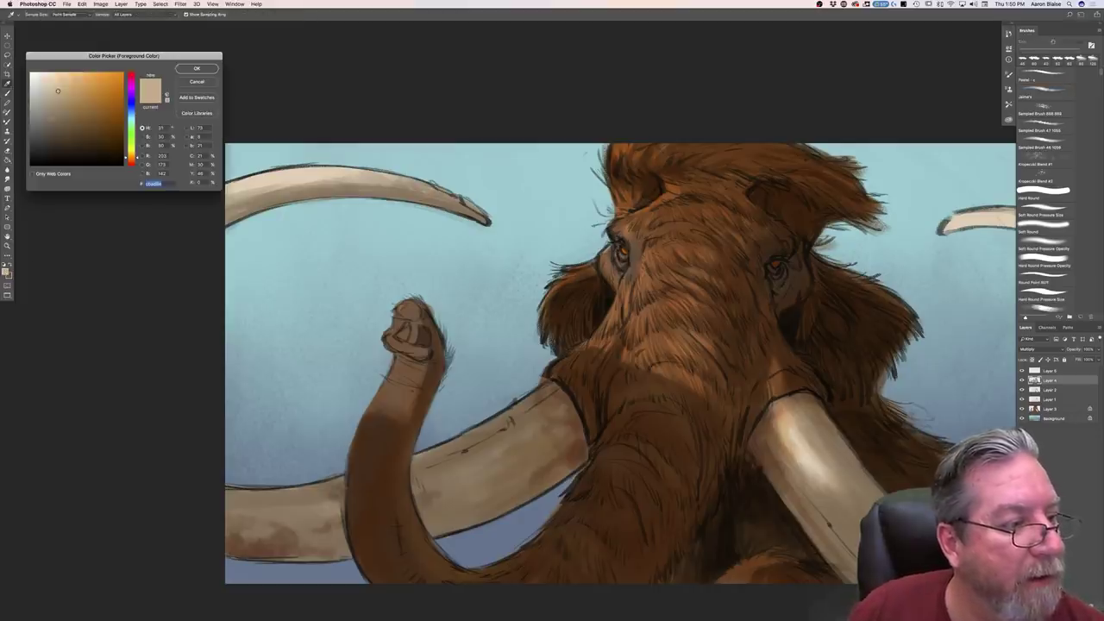
key(Return)
drag(404, 338, 404, 331)
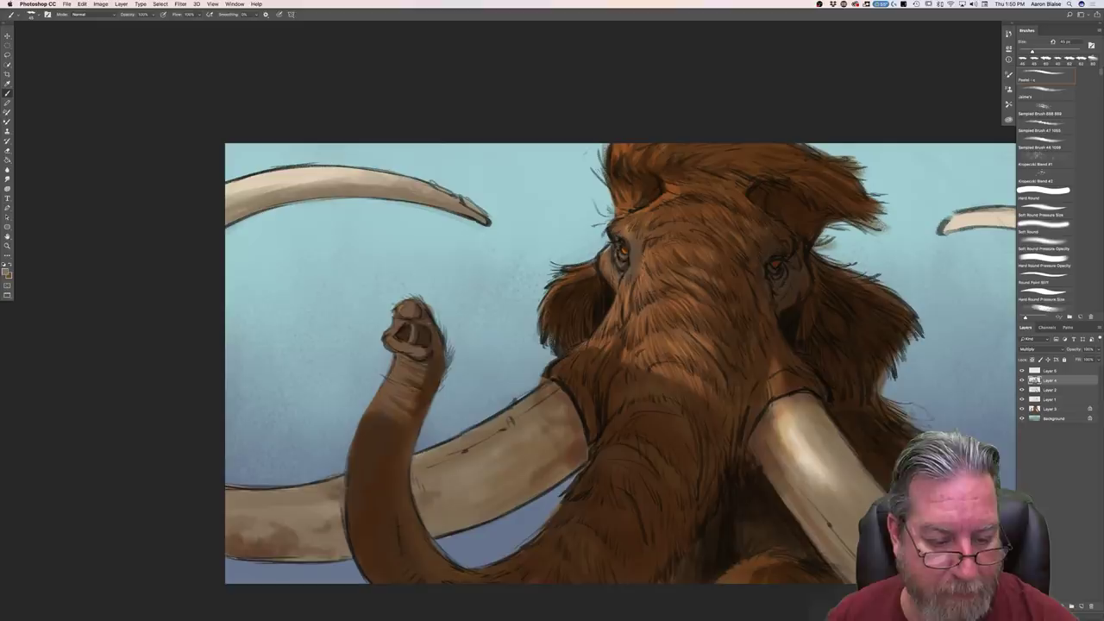
drag(417, 361, 420, 372)
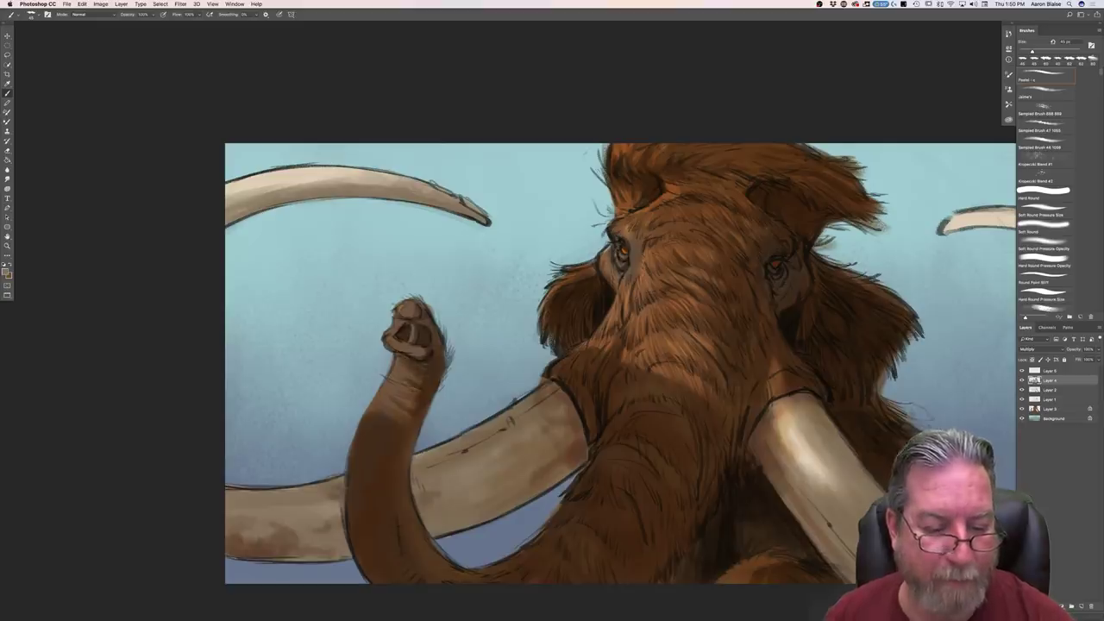
Step: Enlarge the brush and deepen the shadows around the trunk tip and down the raised trunk
key(])
key(])
drag(422, 352, 423, 355)
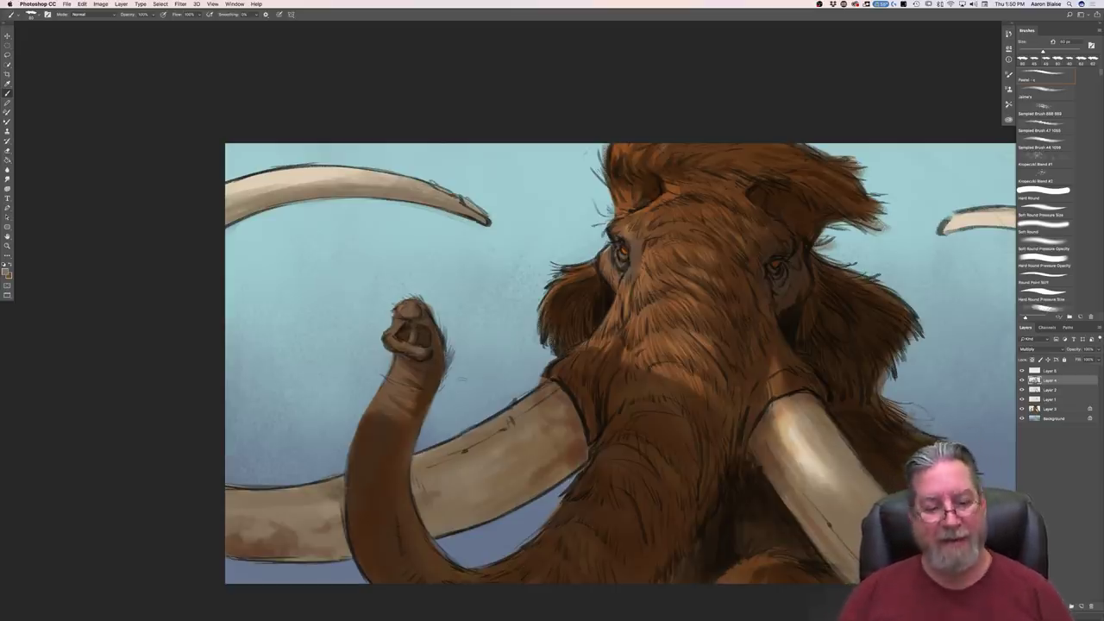
drag(414, 416, 410, 443)
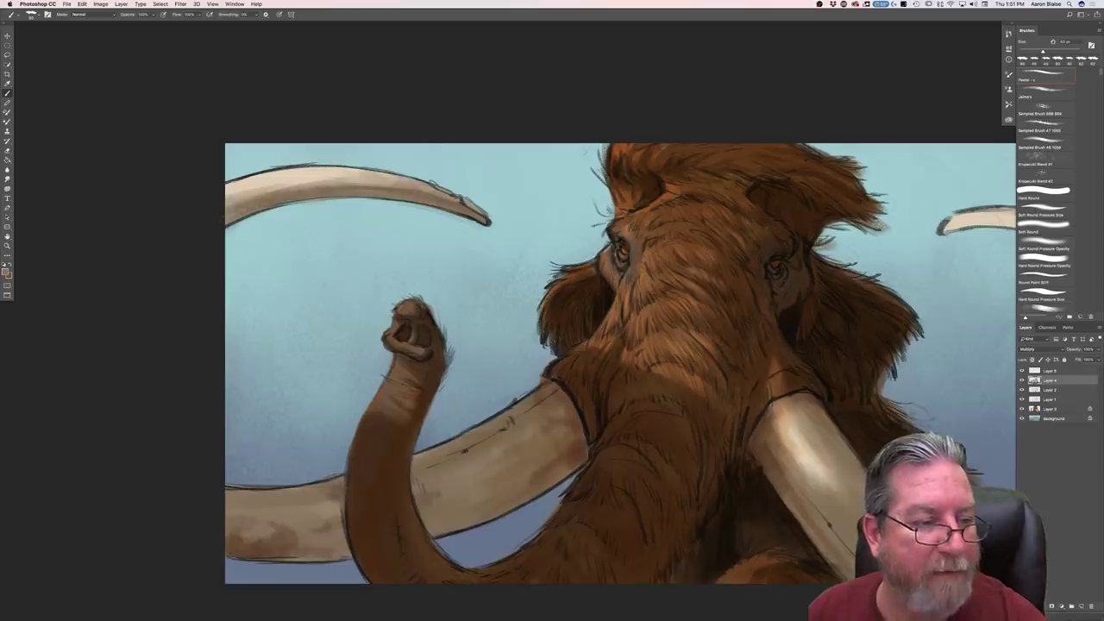
Step: Shade the upper left tusk, trying the Hard Round Pressure Opacity brush before returning to the Pastel brush
drag(433, 189, 335, 176)
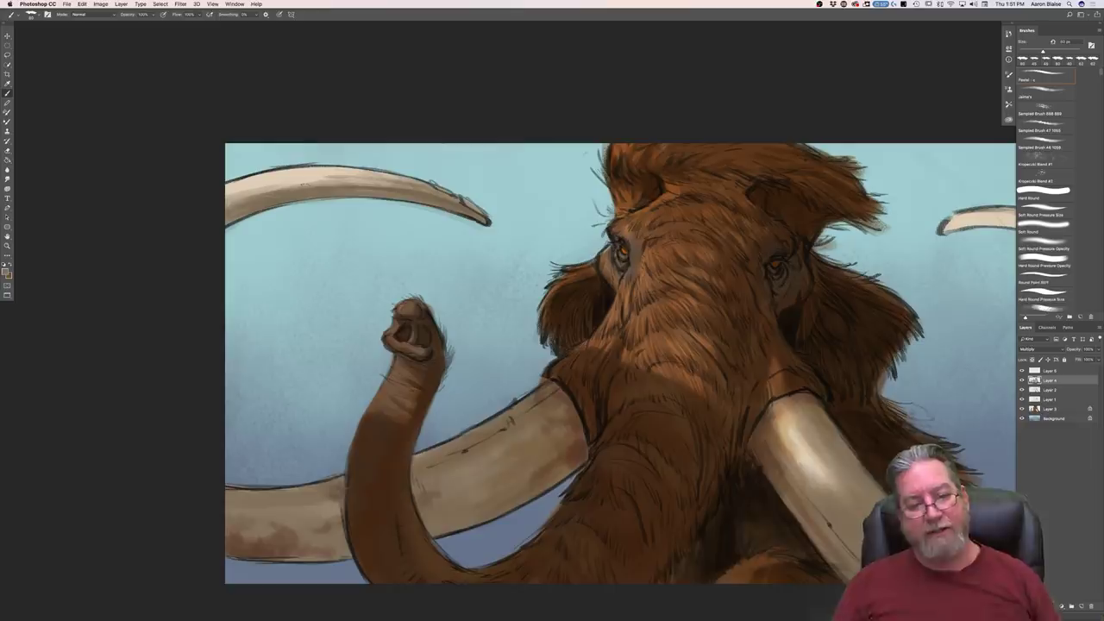
click(1044, 259)
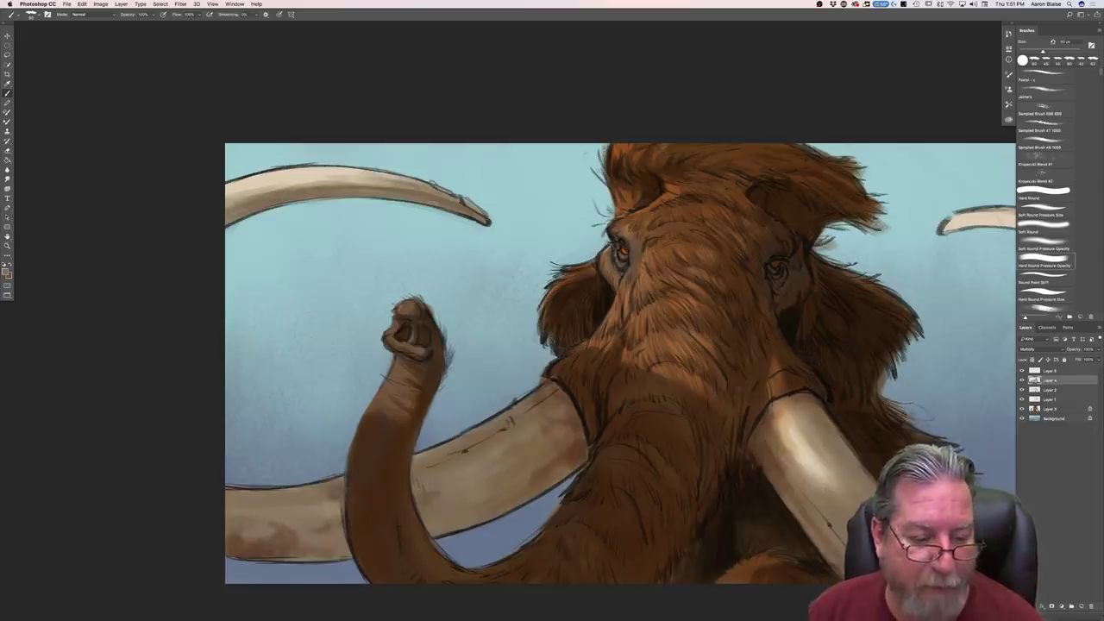
key(shift+comma)
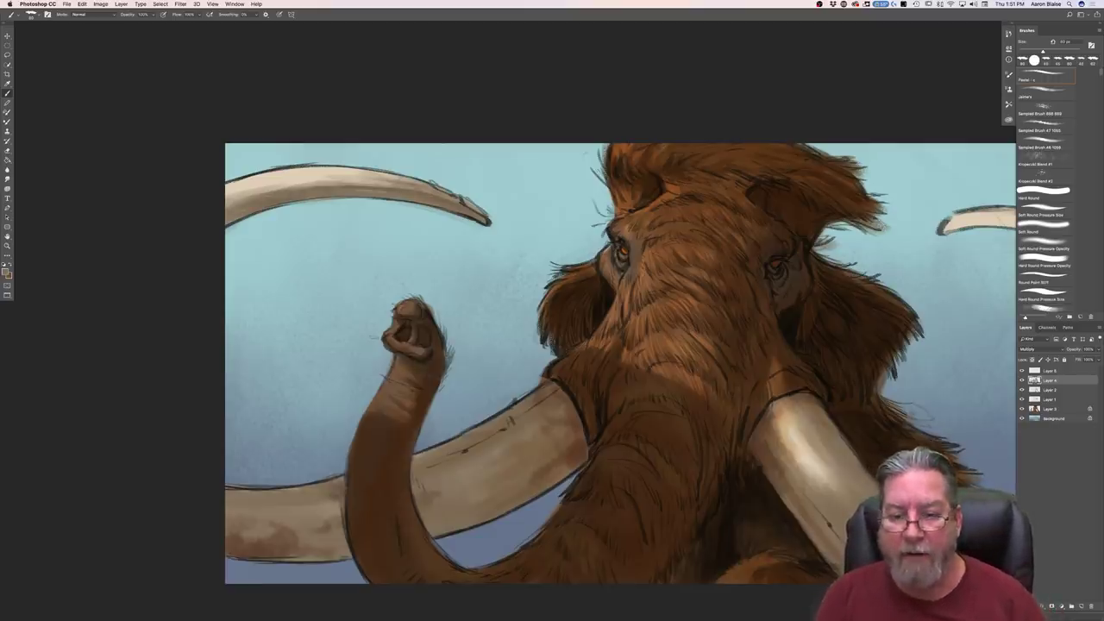
Step: Select the Overlay layer at the top of the stack and set the foreground to a lighter tan
click(1049, 371)
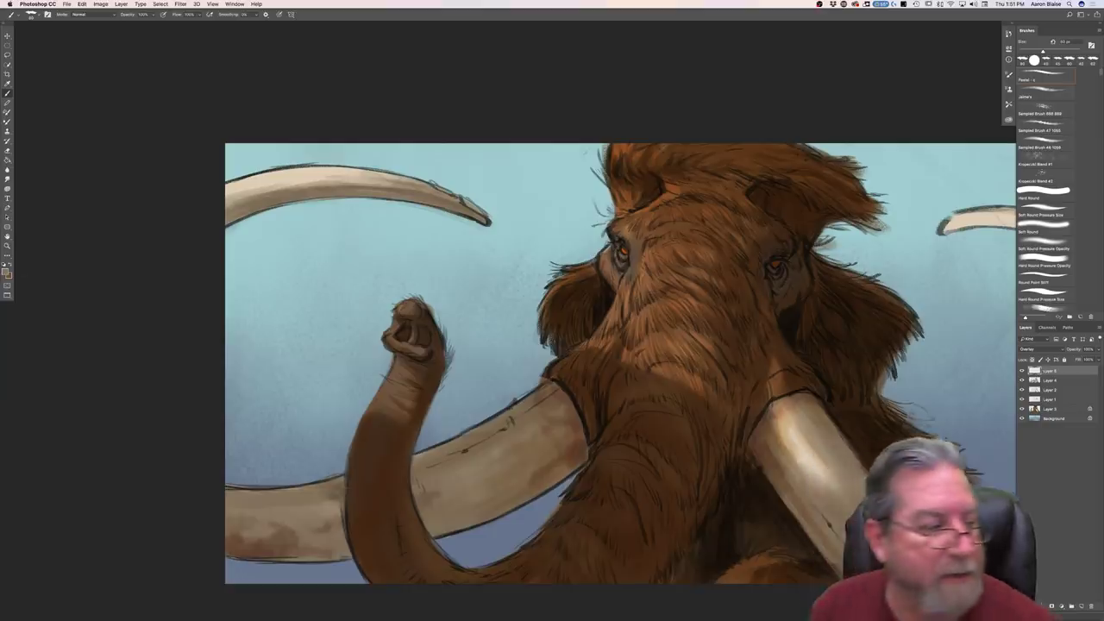
click(6, 272)
click(58, 94)
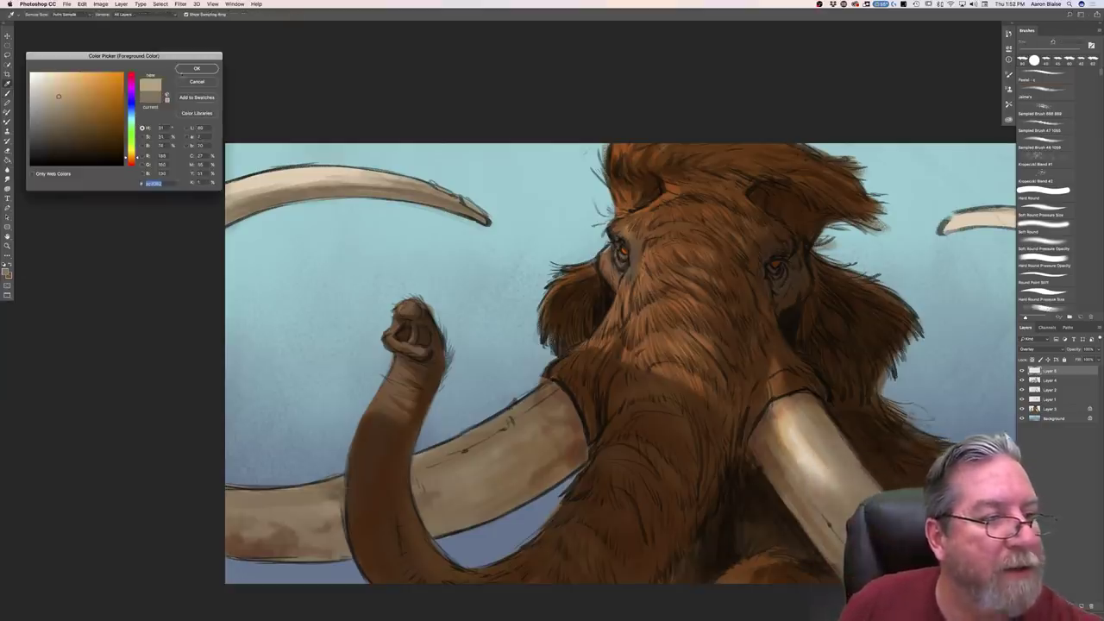
click(197, 68)
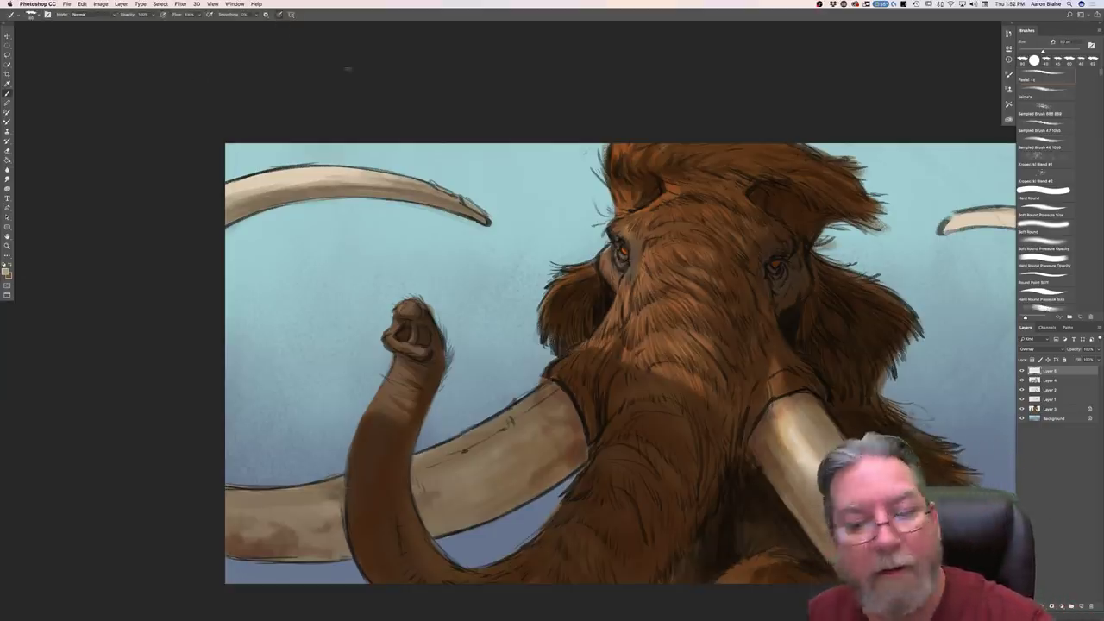
Step: Enlarge the brush in stages and paint highlights on the forehead fur and the cheek fur above the right tusk
key(bracketright)
key(bracketright)
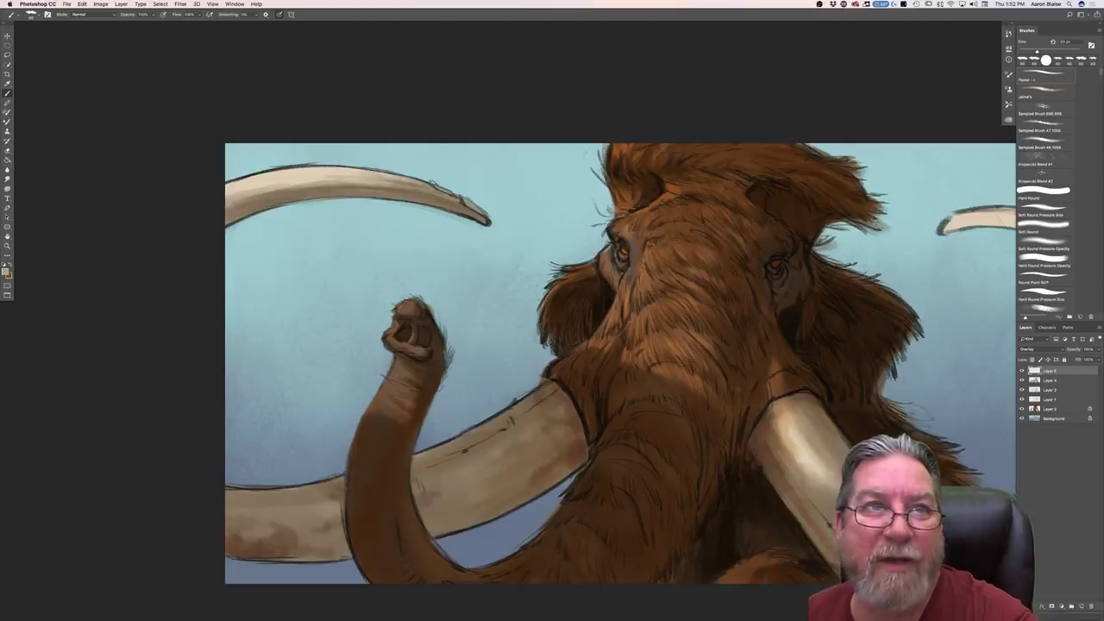
key(bracketright)
key(bracketright)
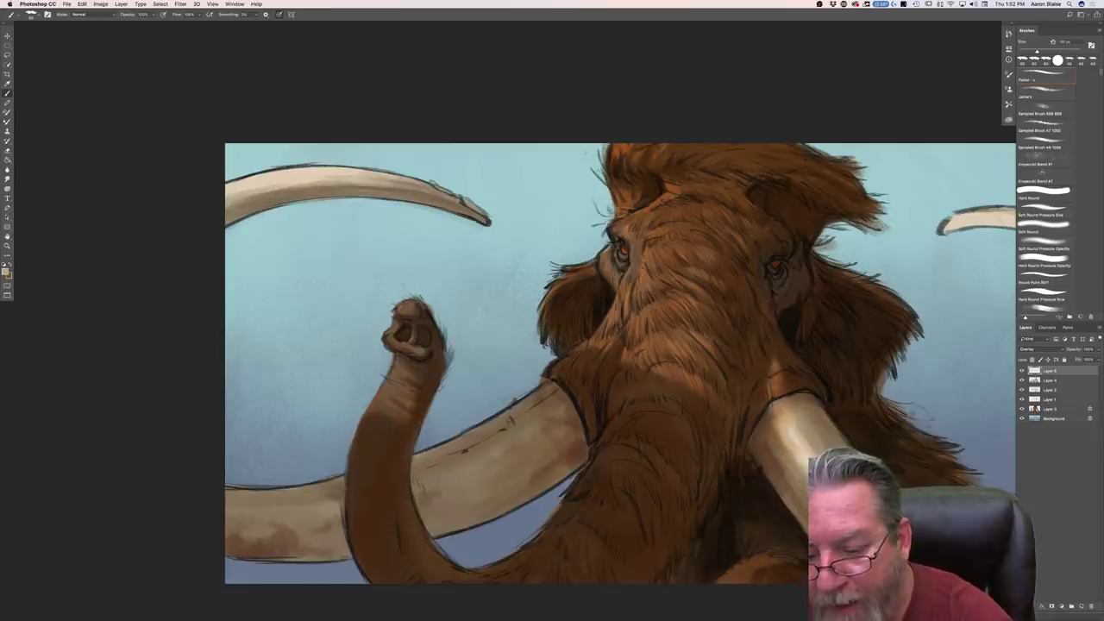
key(])
key(])
key(])
key(])
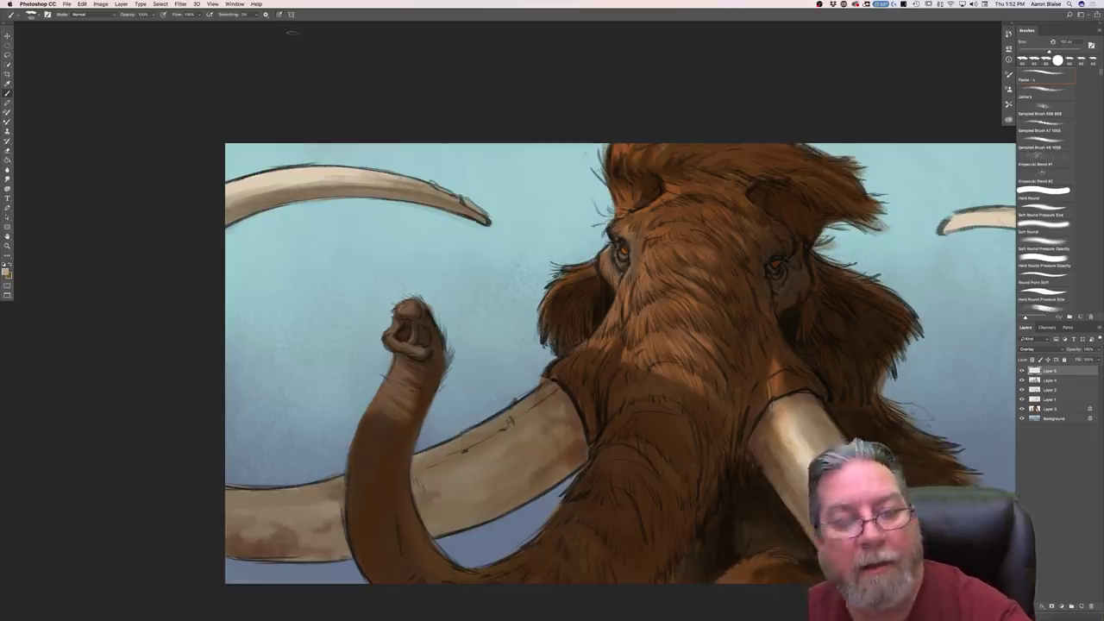
Step: Paint warm Overlay highlights on the right tusk's base and both upper curved tusk ends using a large brush
key(bracketright)
key(bracketright)
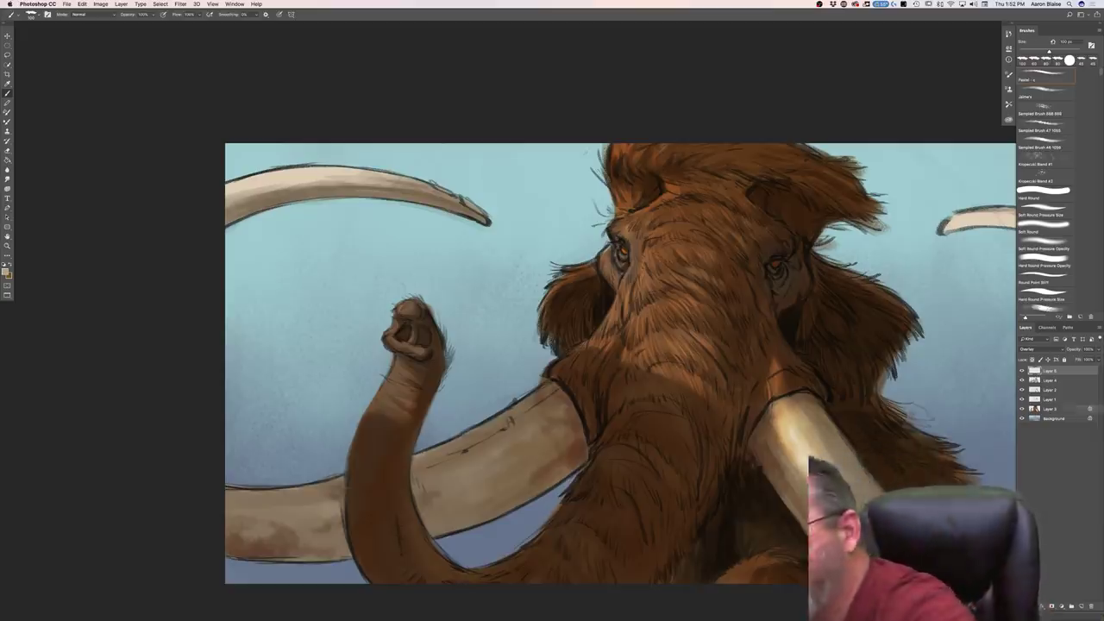
drag(294, 385, 139, 342)
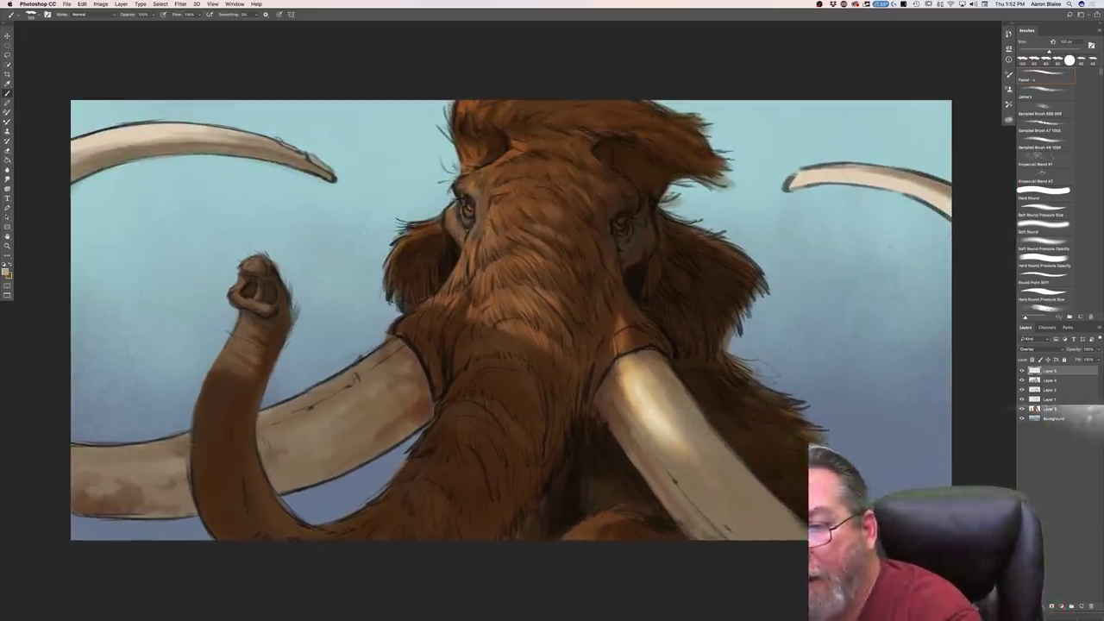
click(1083, 409)
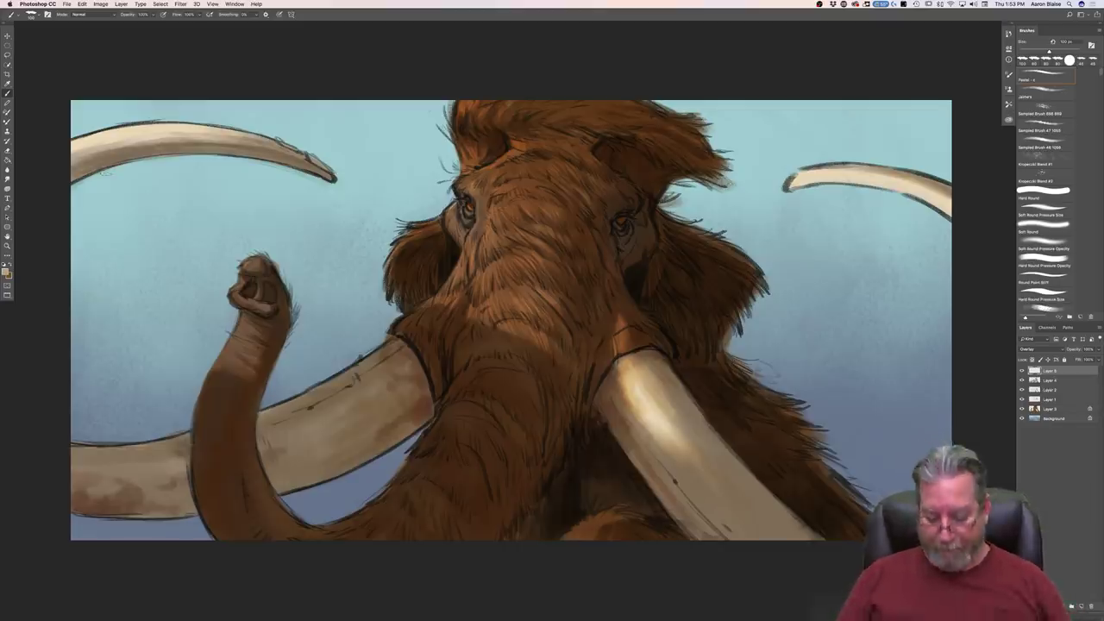
key(super+minus)
key(super+equal)
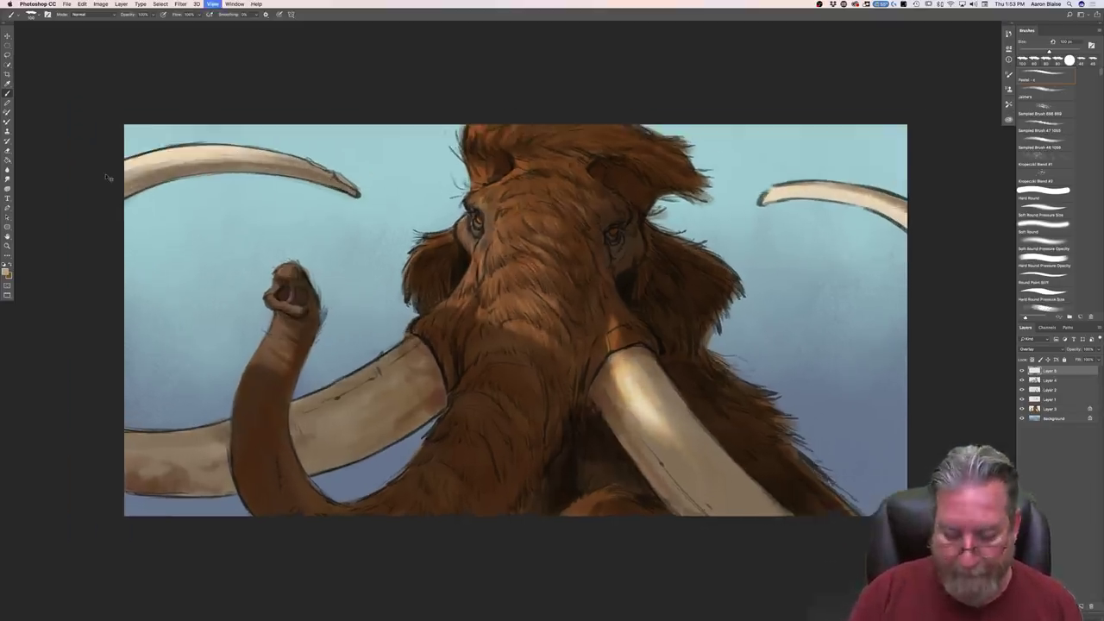
Step: Reduce the brush size and paint highlights on the raised trunk's tip and the wrinkles below it
drag(482, 501, 724, 500)
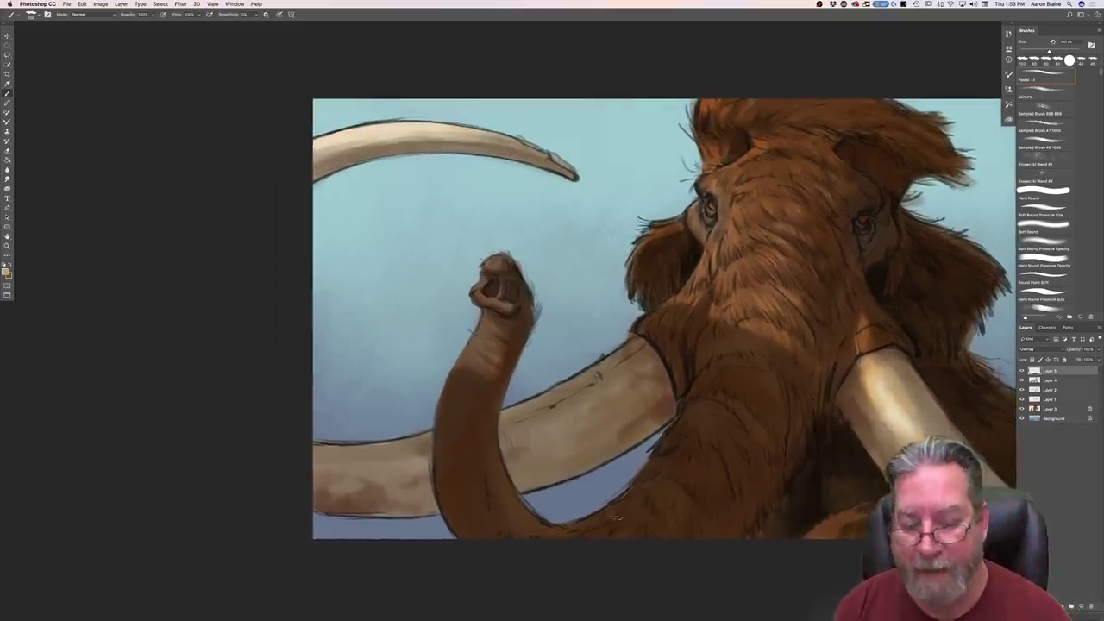
key(bracketleft)
key(bracketleft)
key(bracketleft)
key(bracketleft)
key(bracketleft)
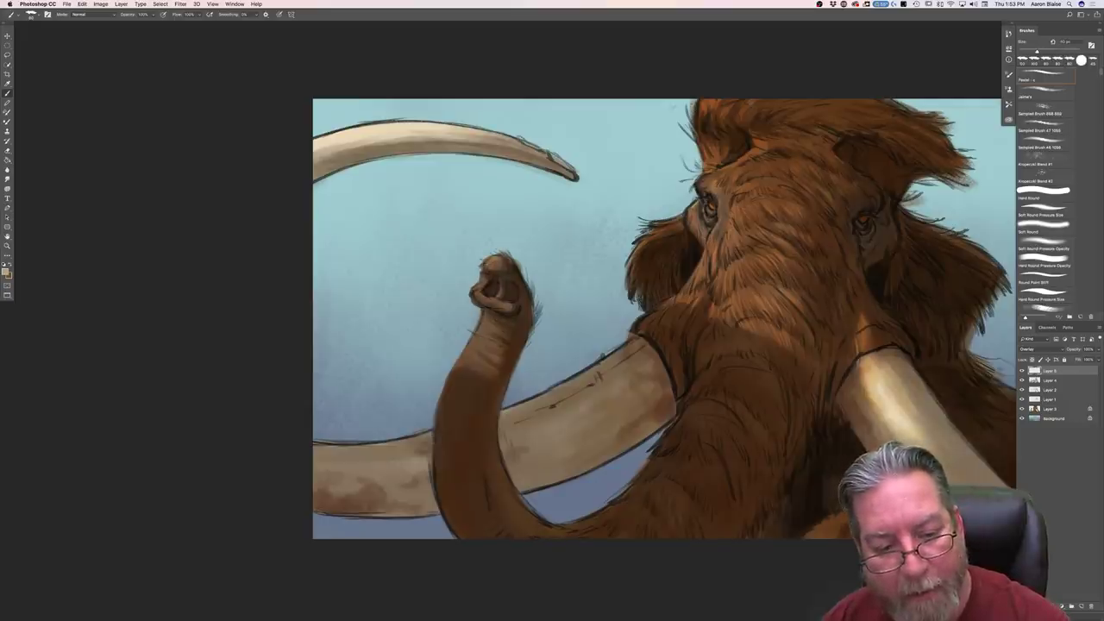
mouse_move(486, 269)
mouse_down()
mouse_move(479, 288)
mouse_move(500, 288)
mouse_move(507, 307)
mouse_move(477, 298)
mouse_move(484, 330)
mouse_up()
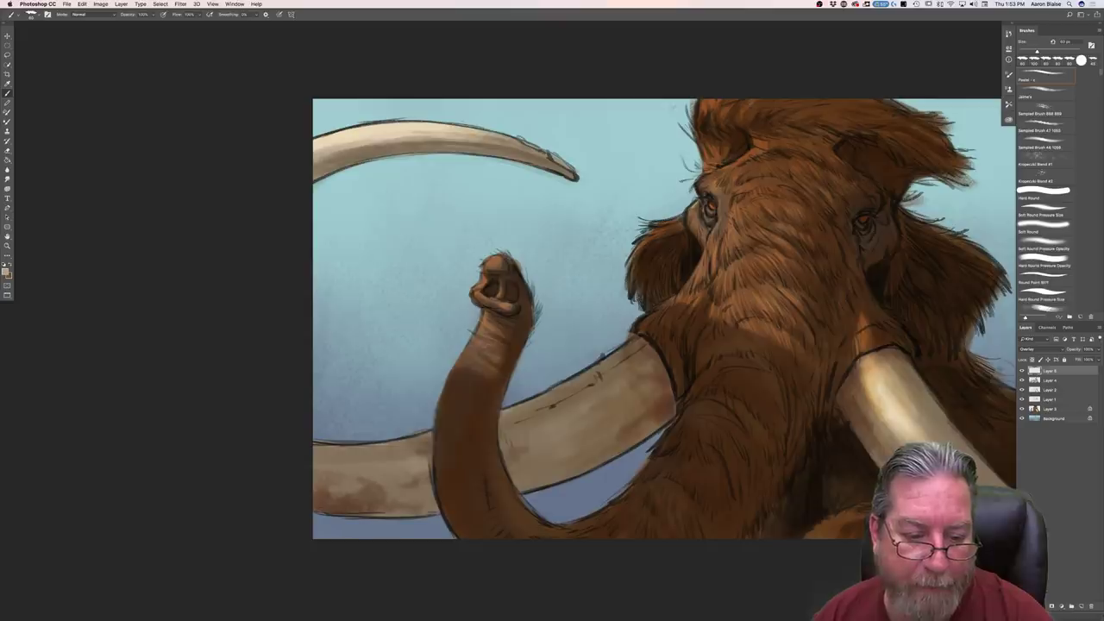
drag(464, 344, 484, 353)
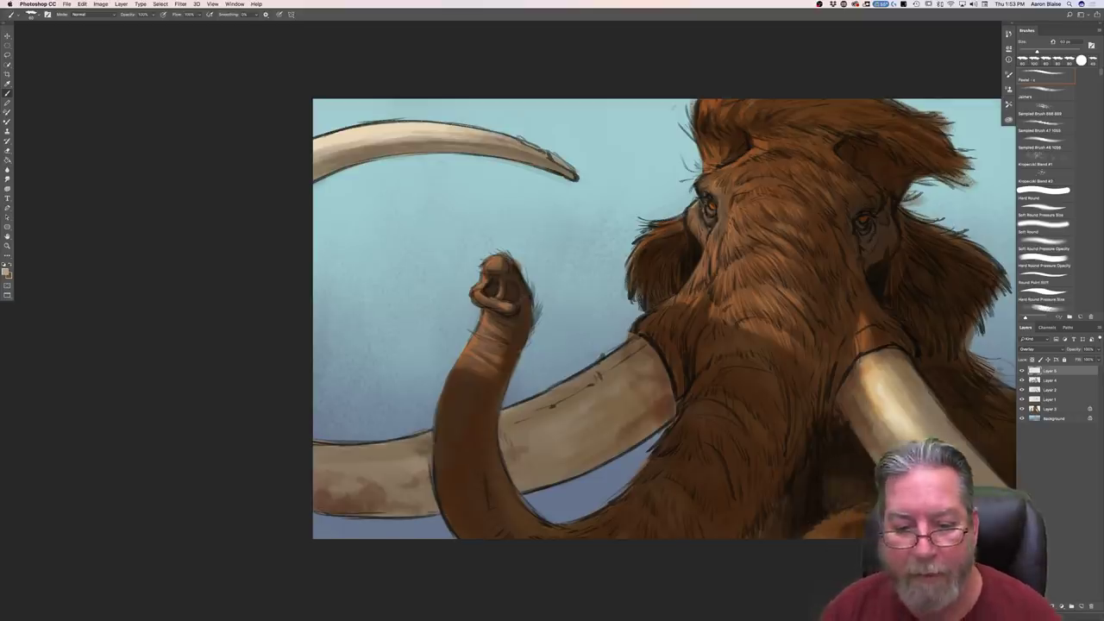
Step: Set the newly added top layer's blending mode to Multiply
drag(251, 492, 177, 483)
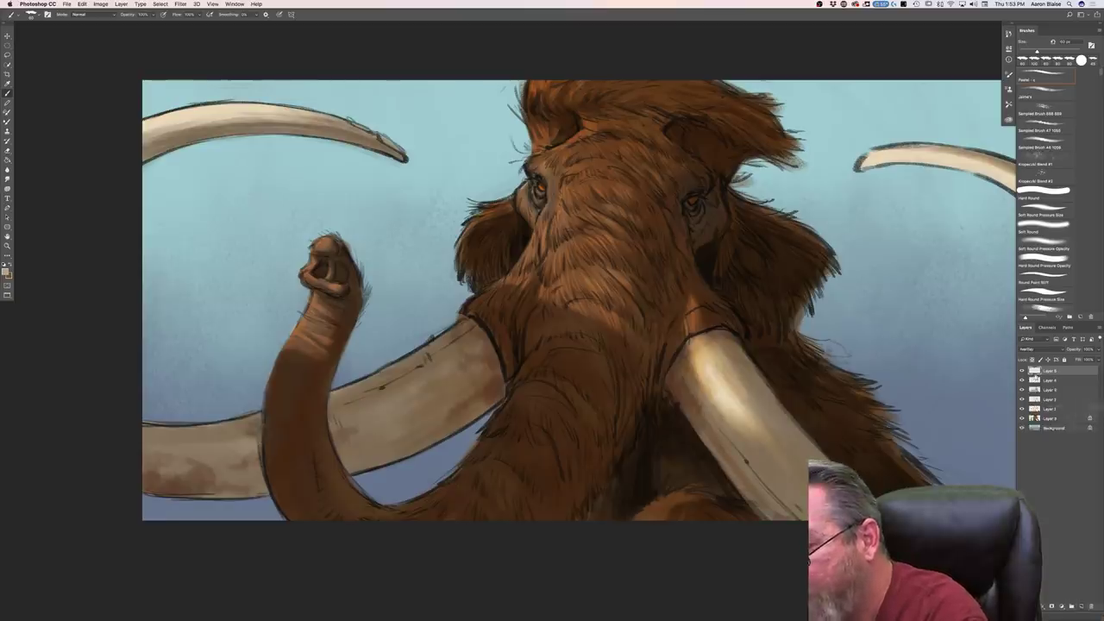
click(1026, 349)
click(1025, 369)
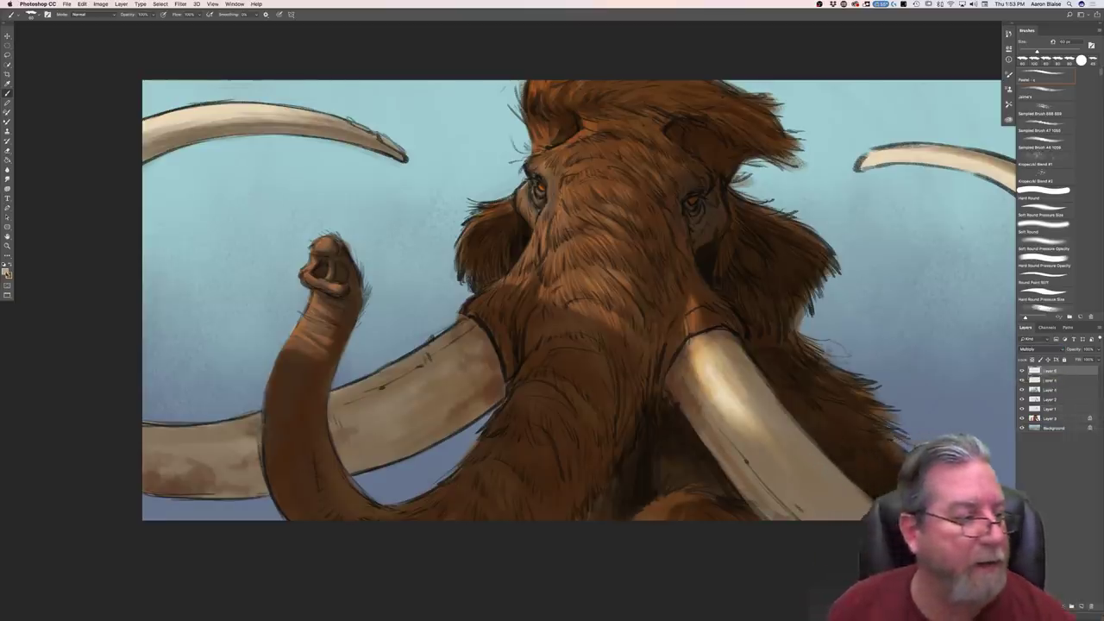
Step: Choose a muted grey-brown foreground colour and paint darker shadow strokes into the fur of the right ear
click(5, 271)
click(54, 115)
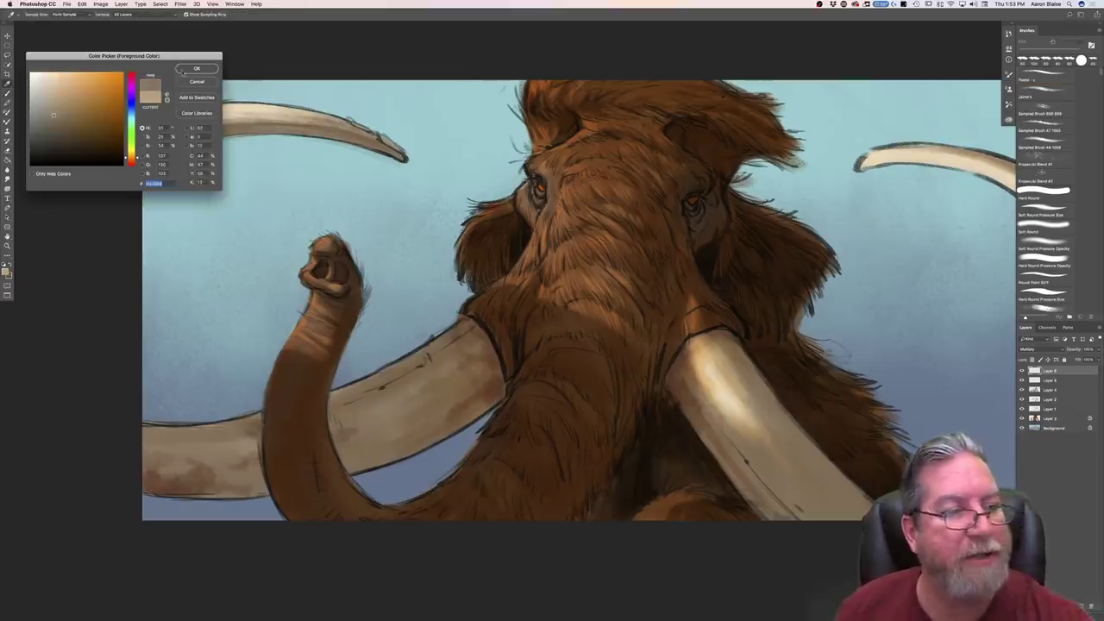
key(Return)
key(b)
mouse_move(720, 254)
mouse_down()
mouse_move(727, 272)
mouse_move(723, 259)
mouse_up()
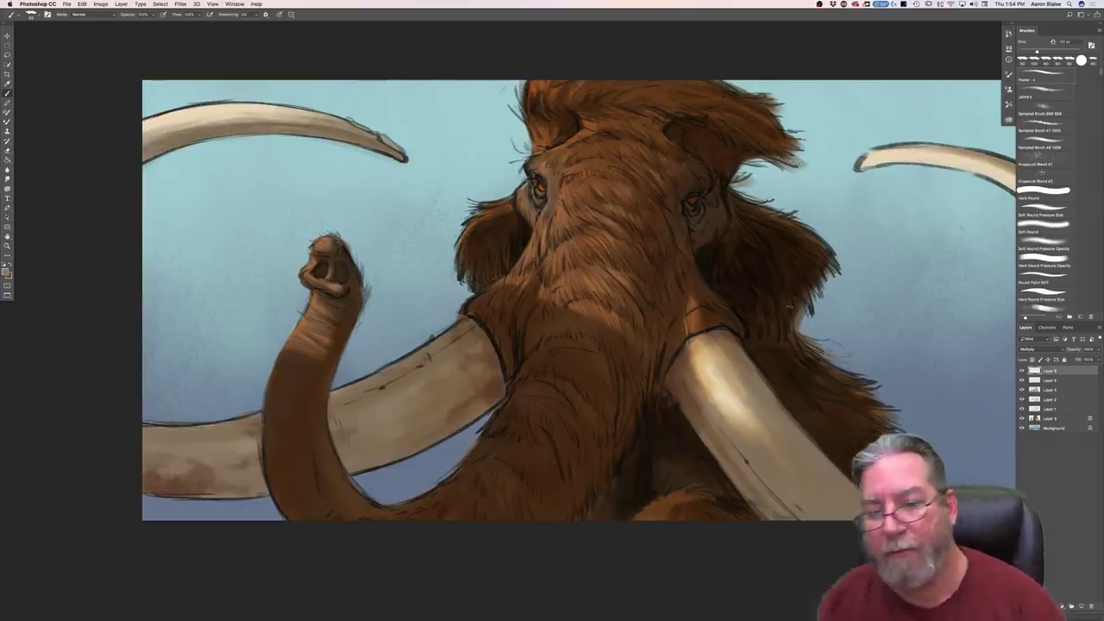
Step: Paint soft shadows around the right eye and cheek on the top Multiply layer with the pastel brush
click(1043, 261)
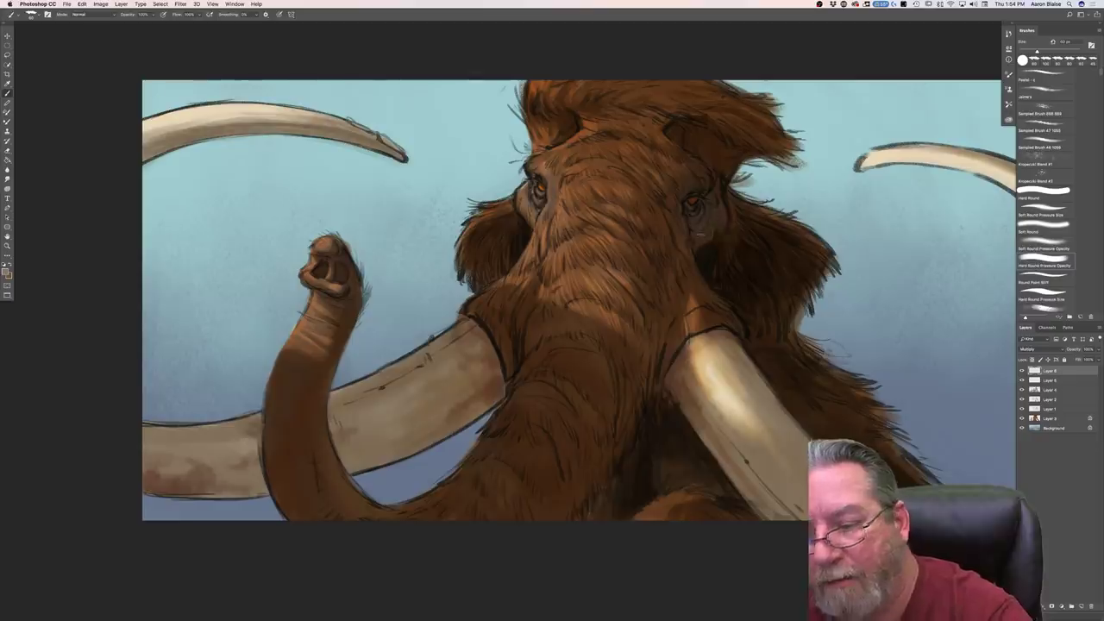
click(1047, 399)
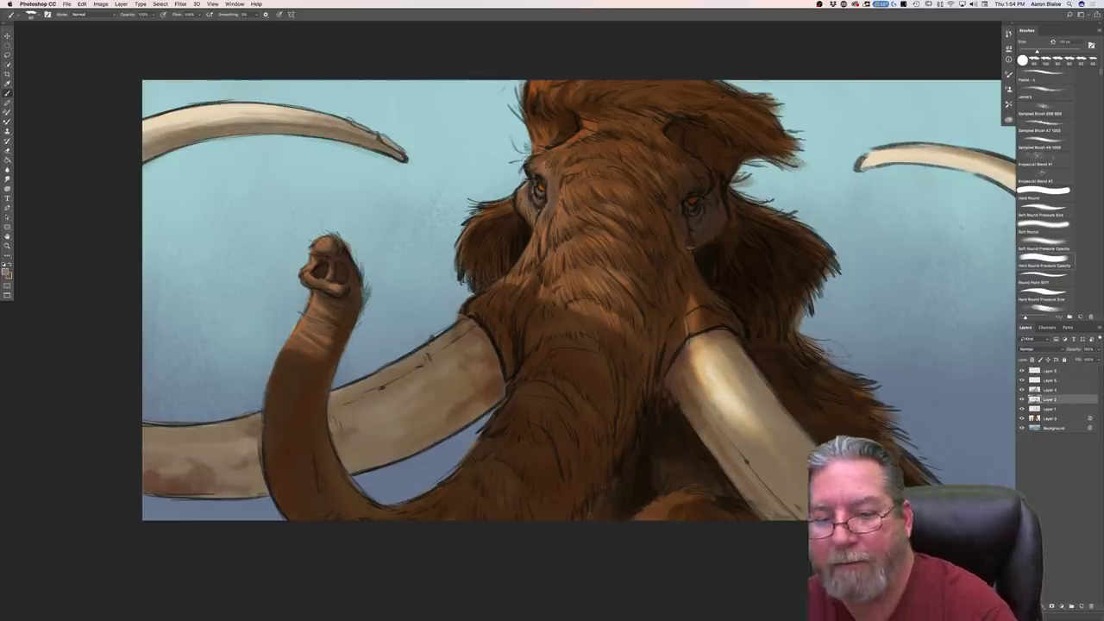
click(1049, 371)
key(])
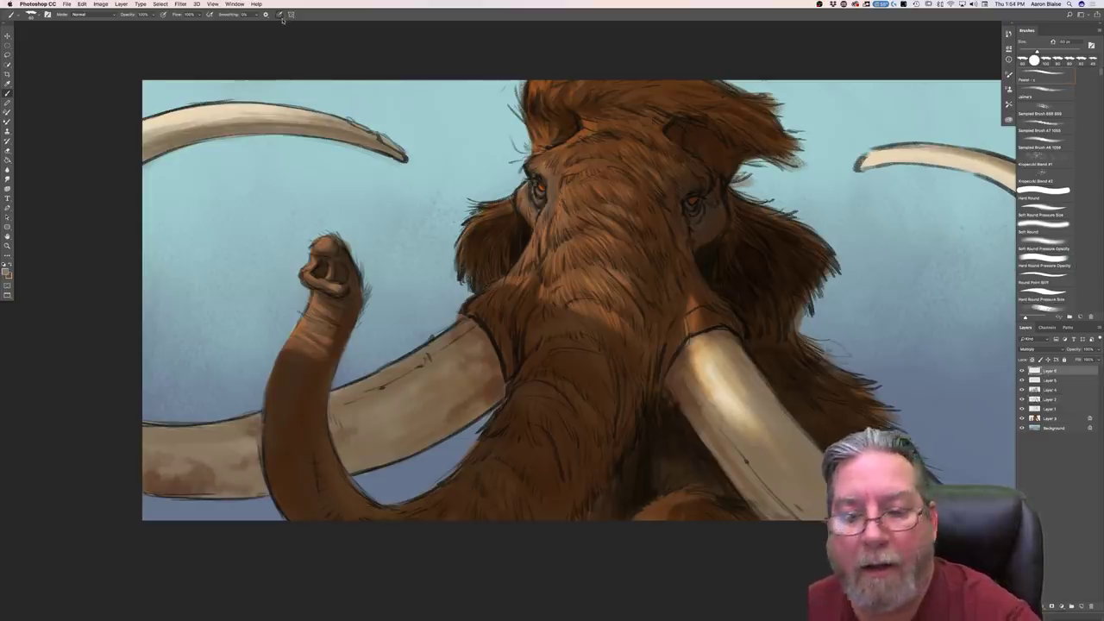
key(])
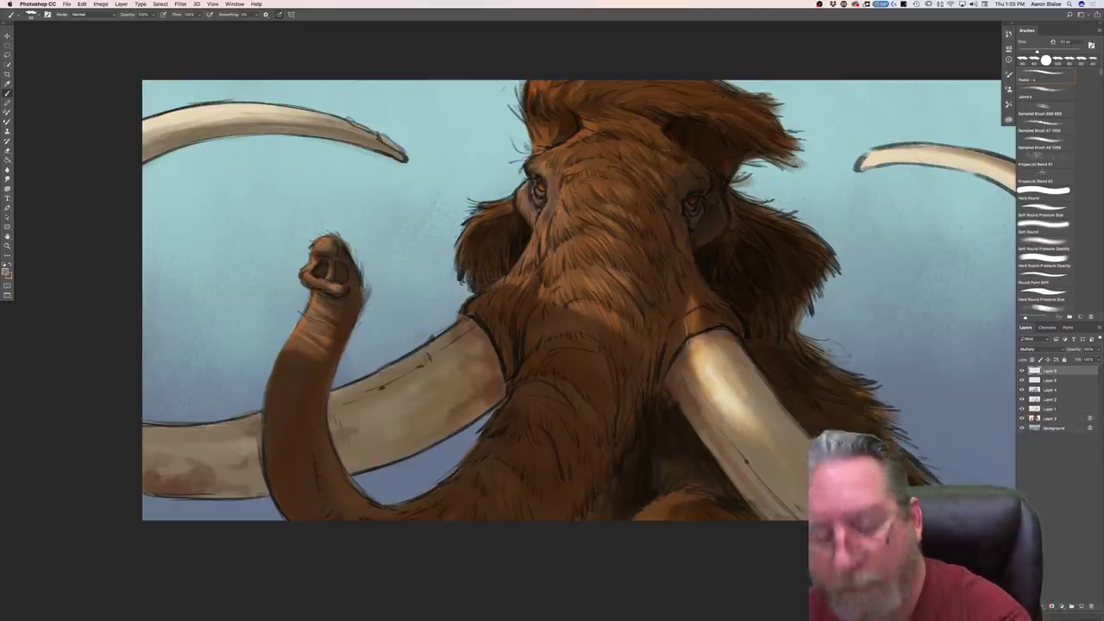
key(bracketright)
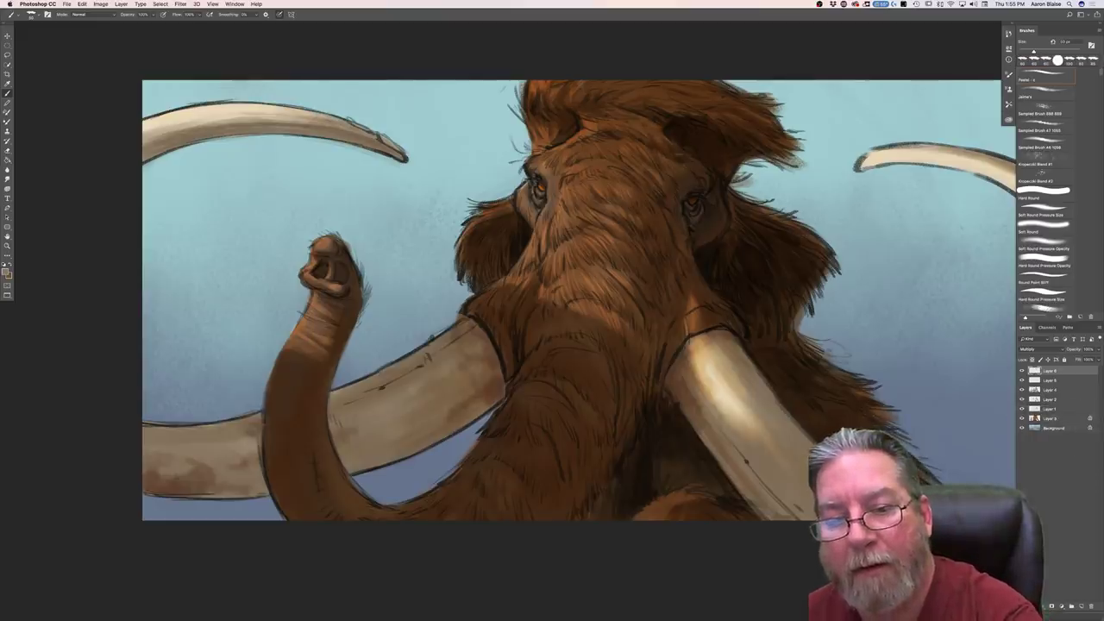
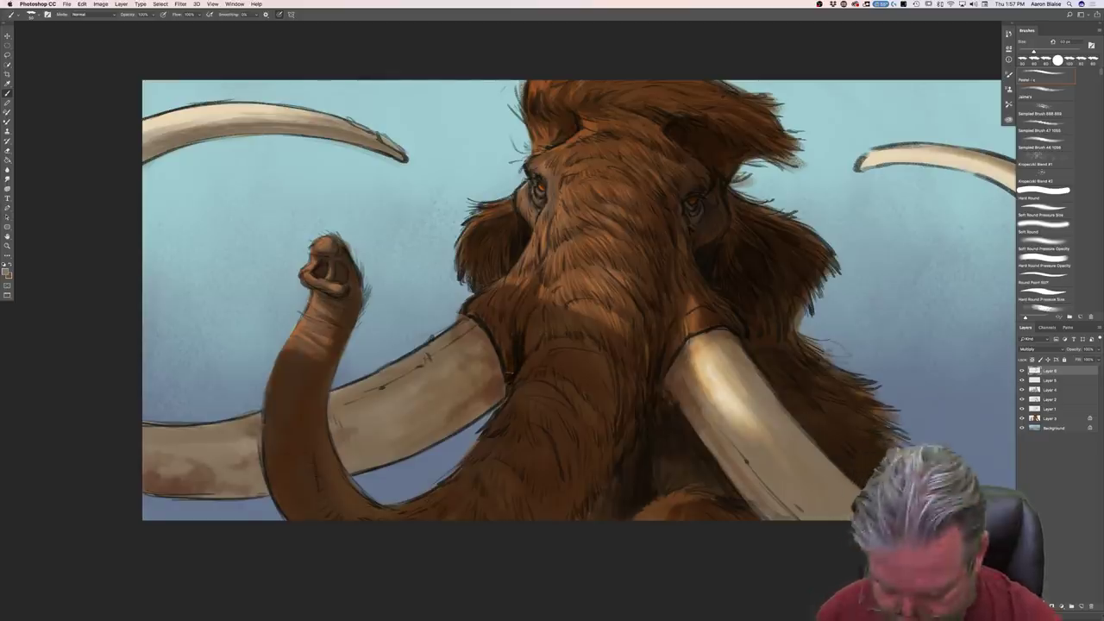
Step: Enlarge the brush and paint shadows on the left tusk's base, the chest and the lower trunk fur
key(bracketright)
key(bracketright)
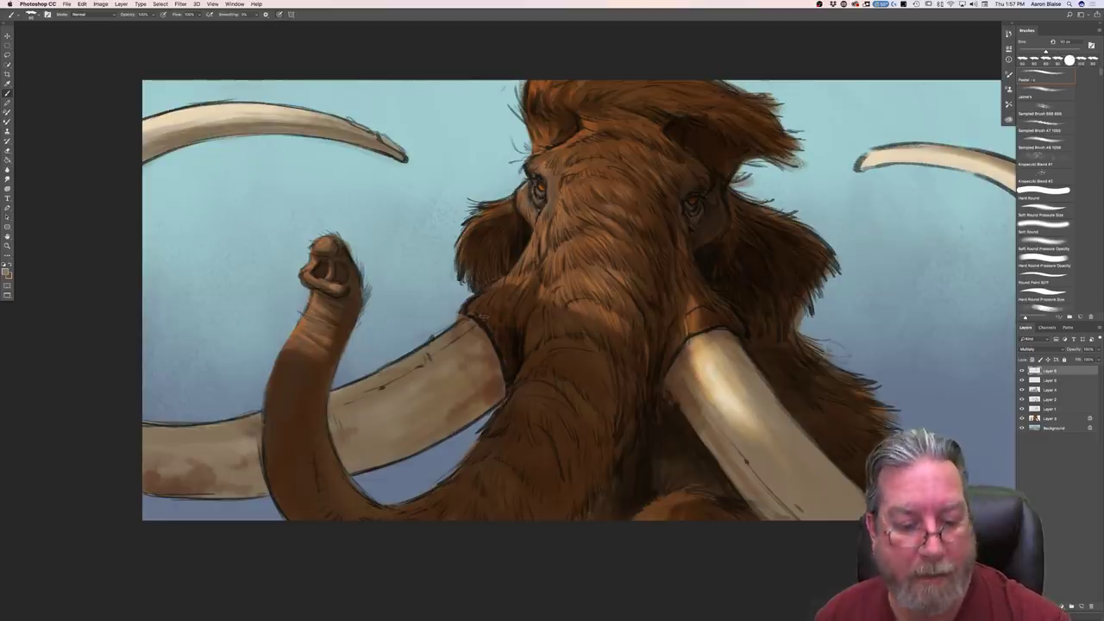
key(bracketright)
key(bracketright)
drag(502, 383, 473, 412)
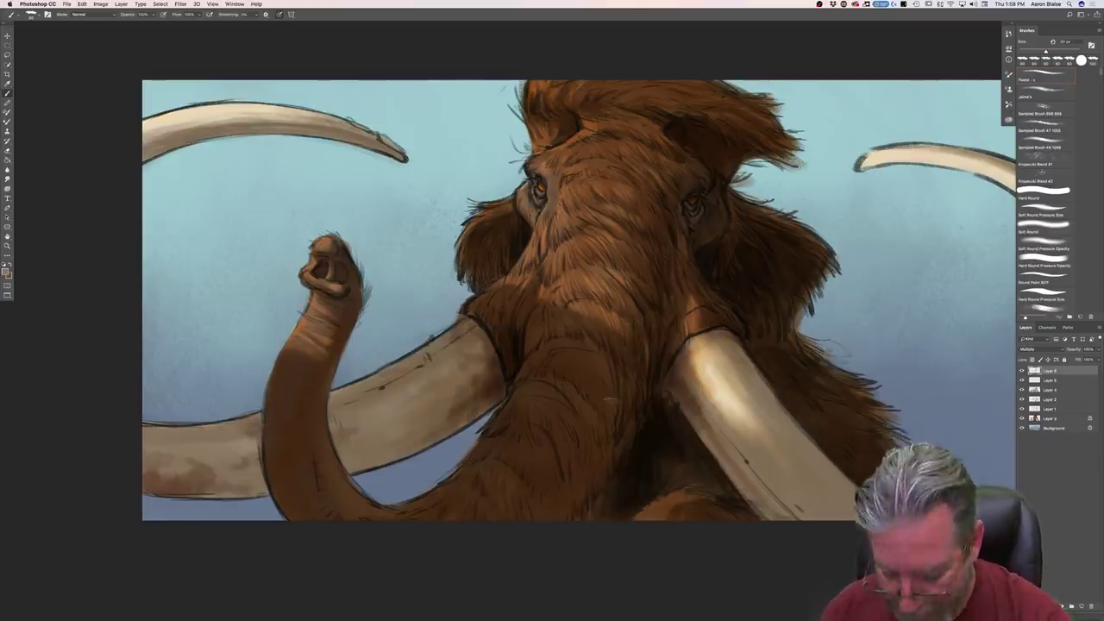
key(bracketright)
key(bracketright)
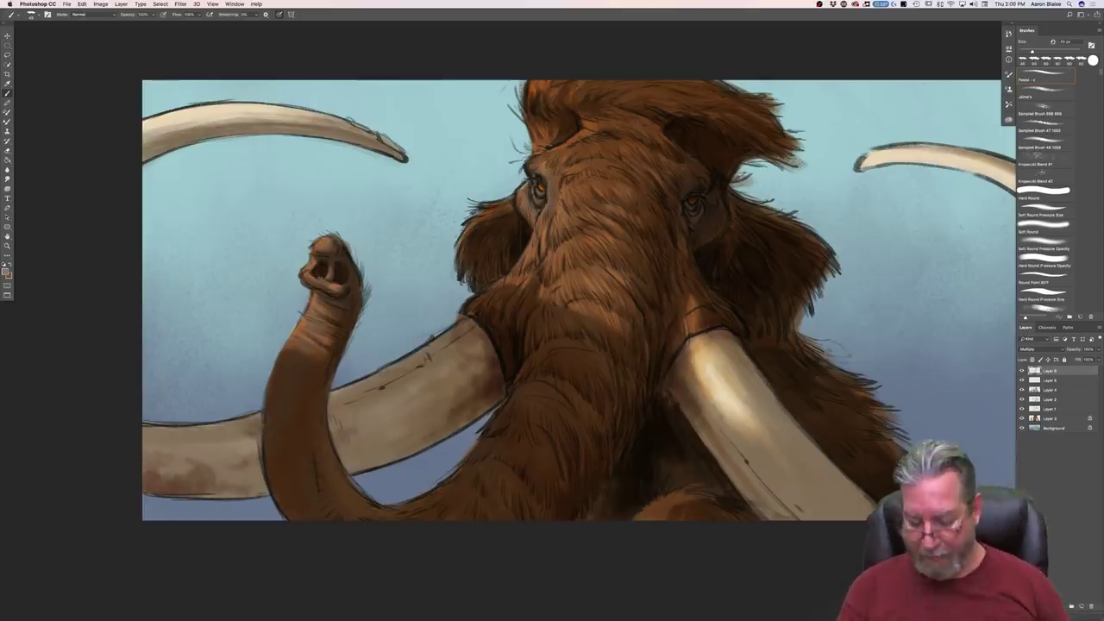
Step: Paint shadow strokes and horizontal wrinkles down the raised trunk, reducing the brush size for finer fur shading
key(super+minus)
key(super+minus)
key(super+plus)
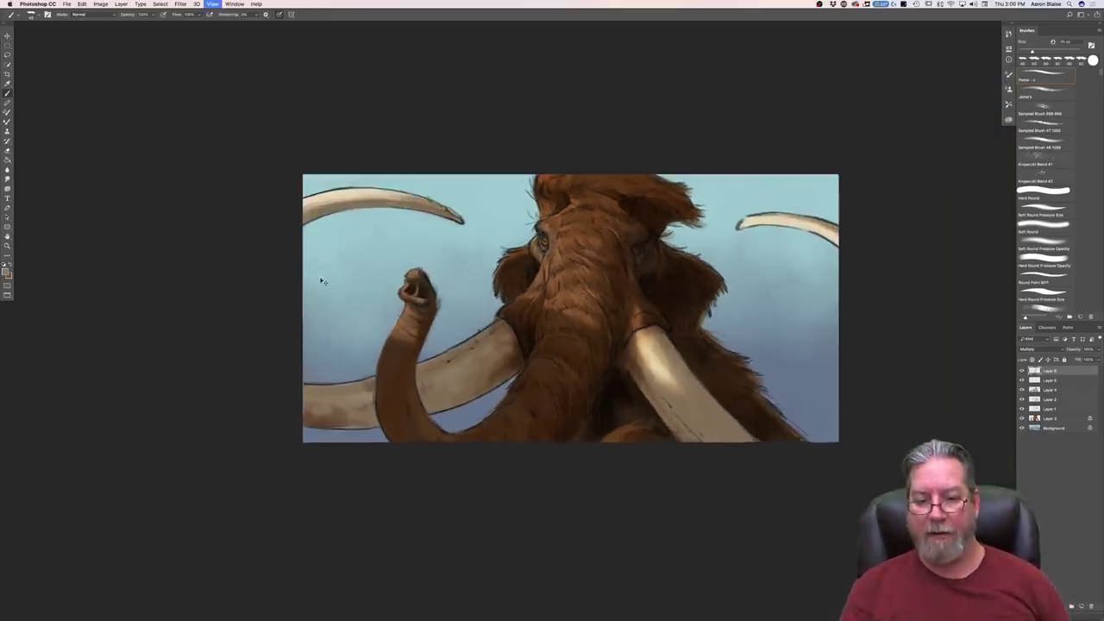
key(super+plus)
key(super+plus)
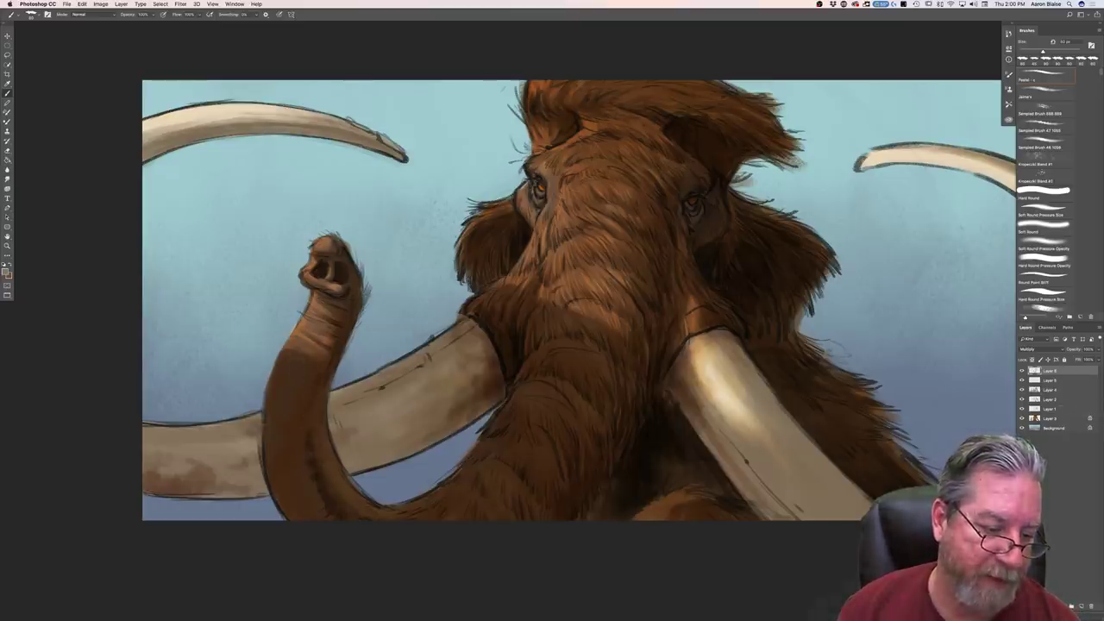
key(bracketleft)
key(bracketleft)
key(bracketleft)
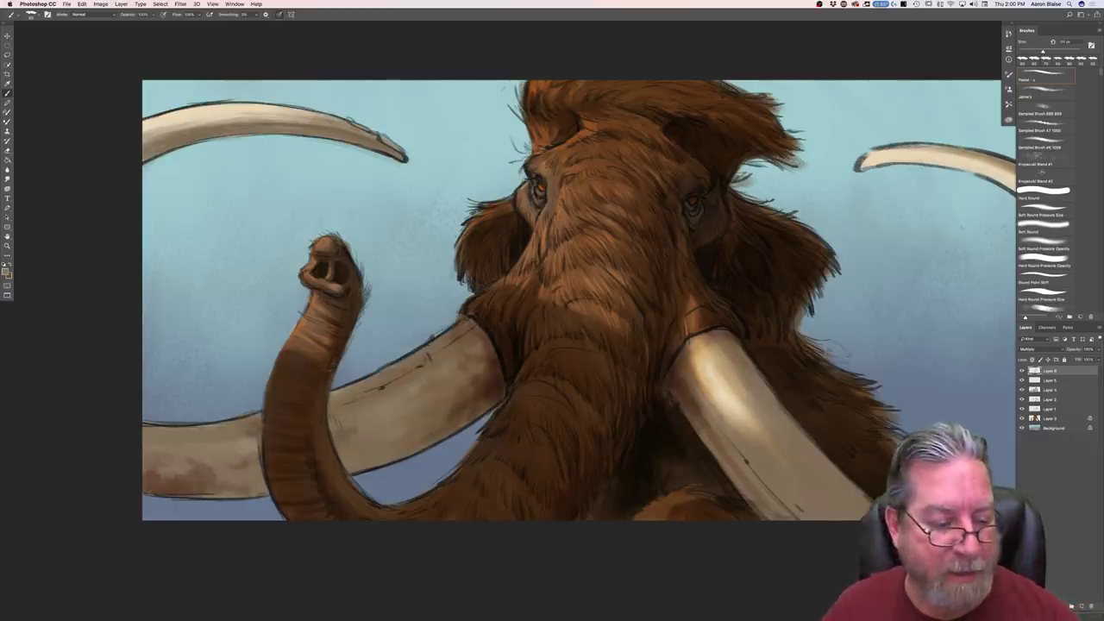
key([)
key([)
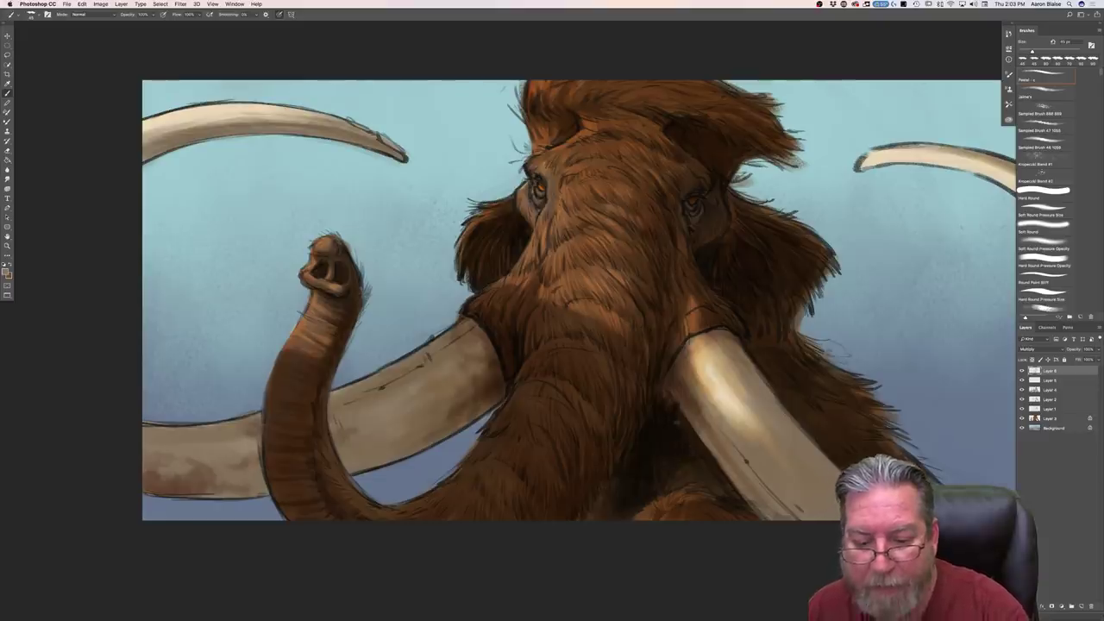
Step: Deepen the shadows in the chest and the body fur behind the right tusk with a larger brush
key(bracketright)
key(bracketright)
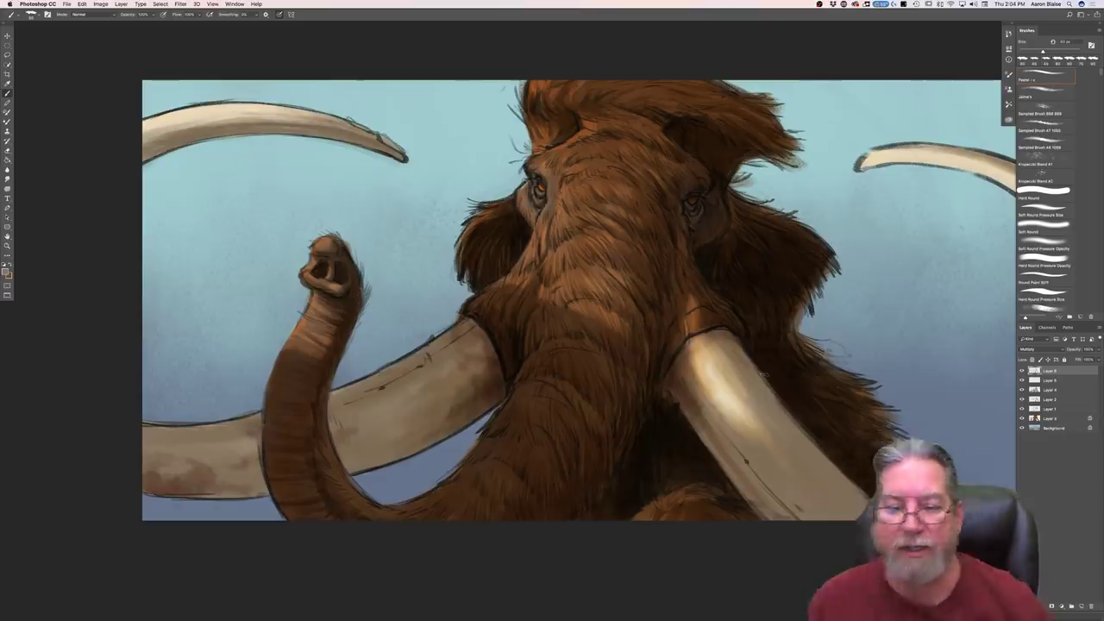
key(super+minus)
key(super+minus)
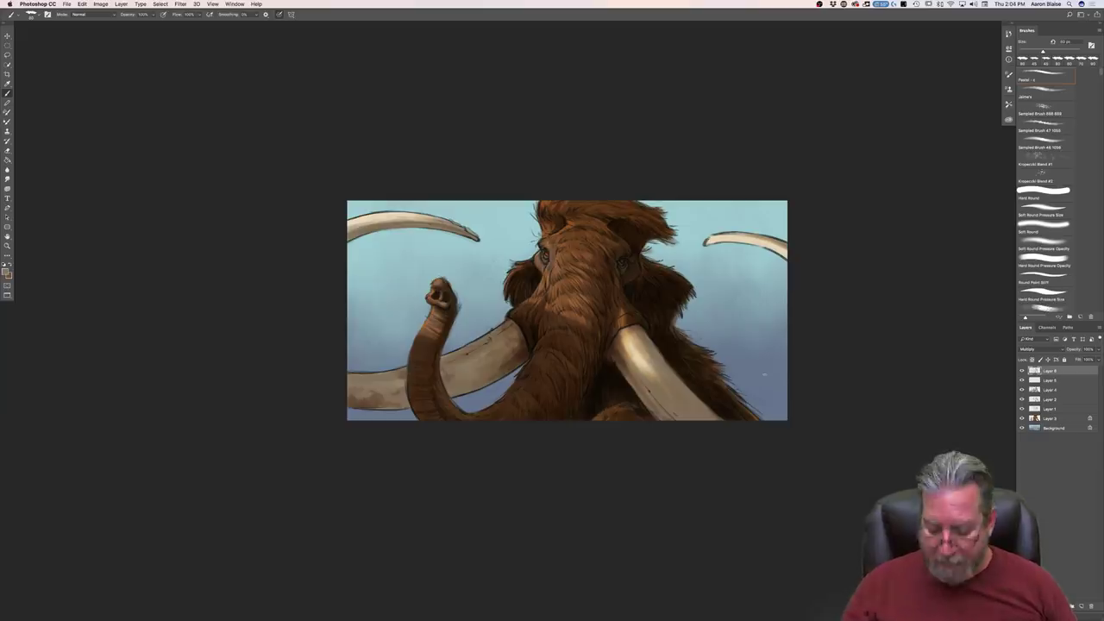
key(super+plus)
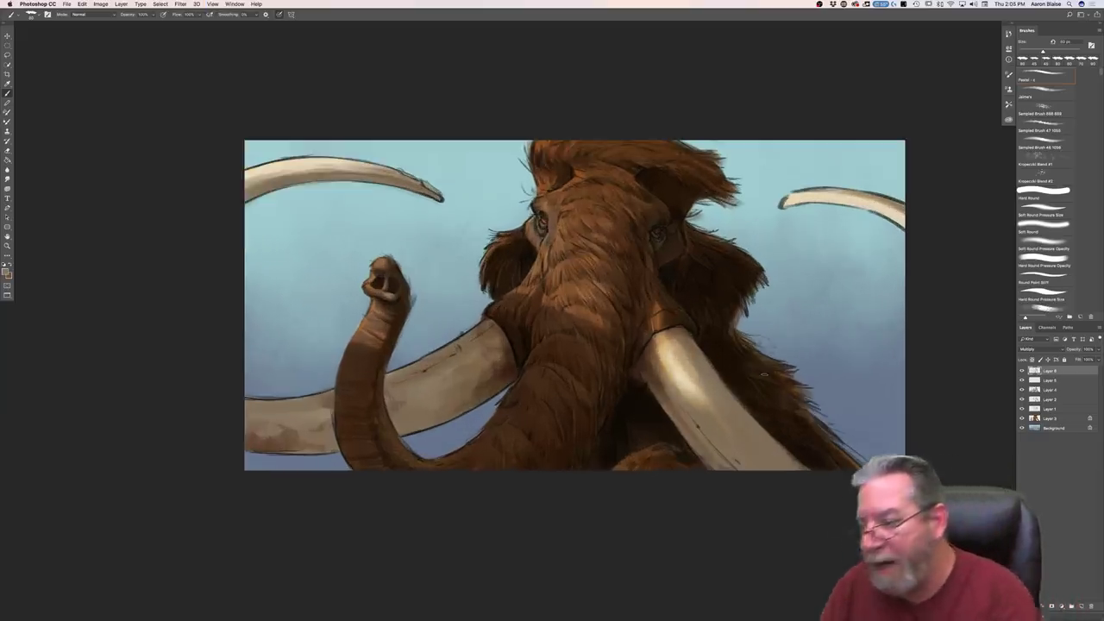
Step: Add a new layer at the top of the stack and choose a light peach foreground colour
click(1080, 606)
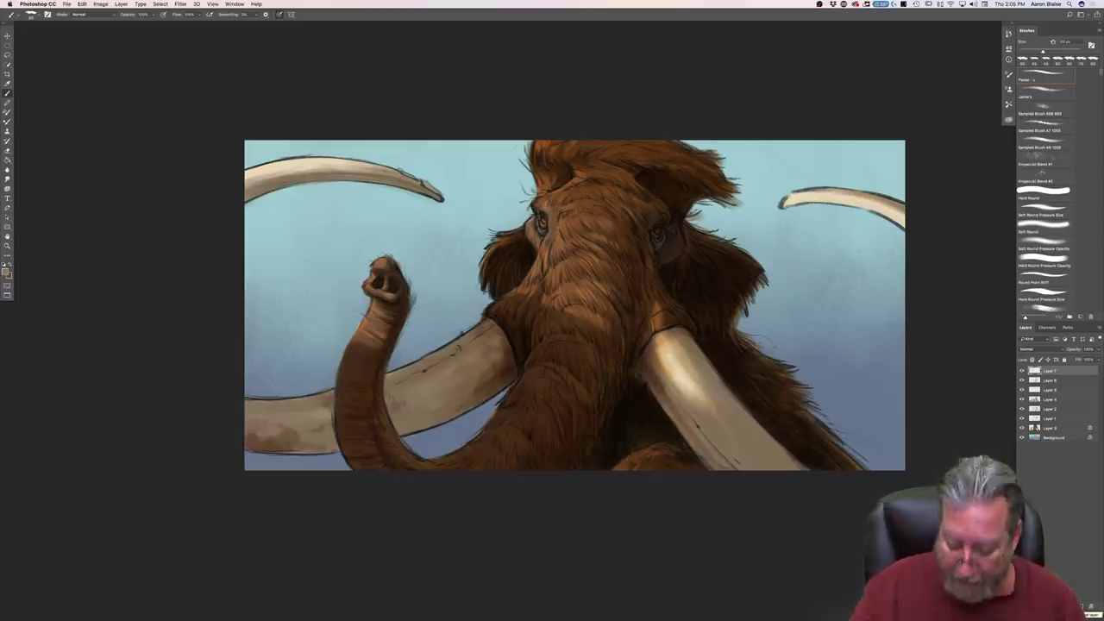
key(super+equal)
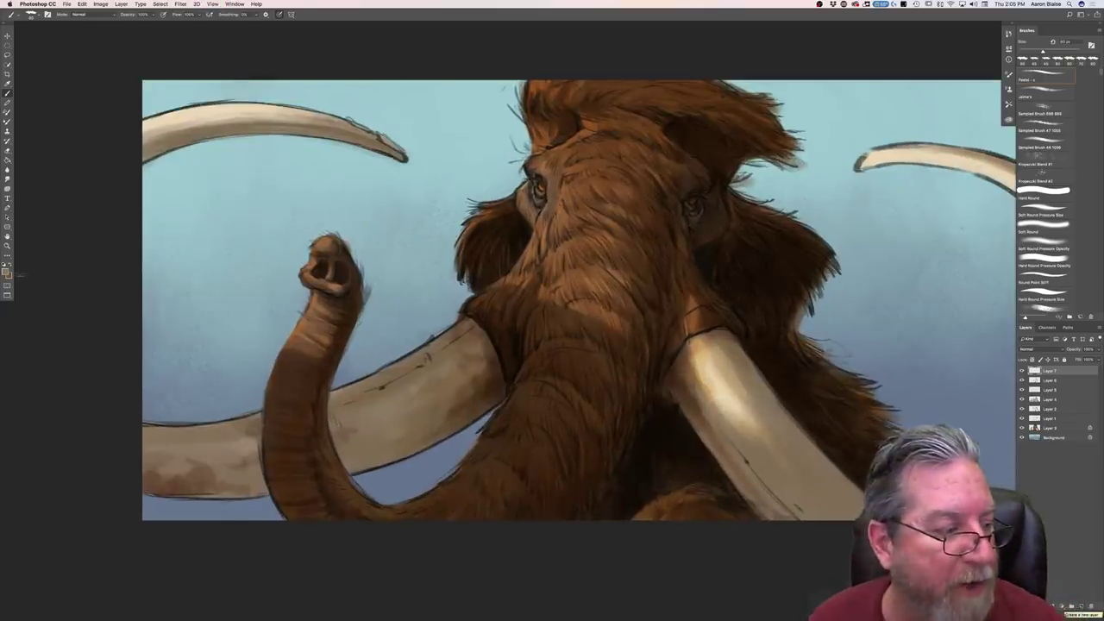
click(6, 271)
click(523, 190)
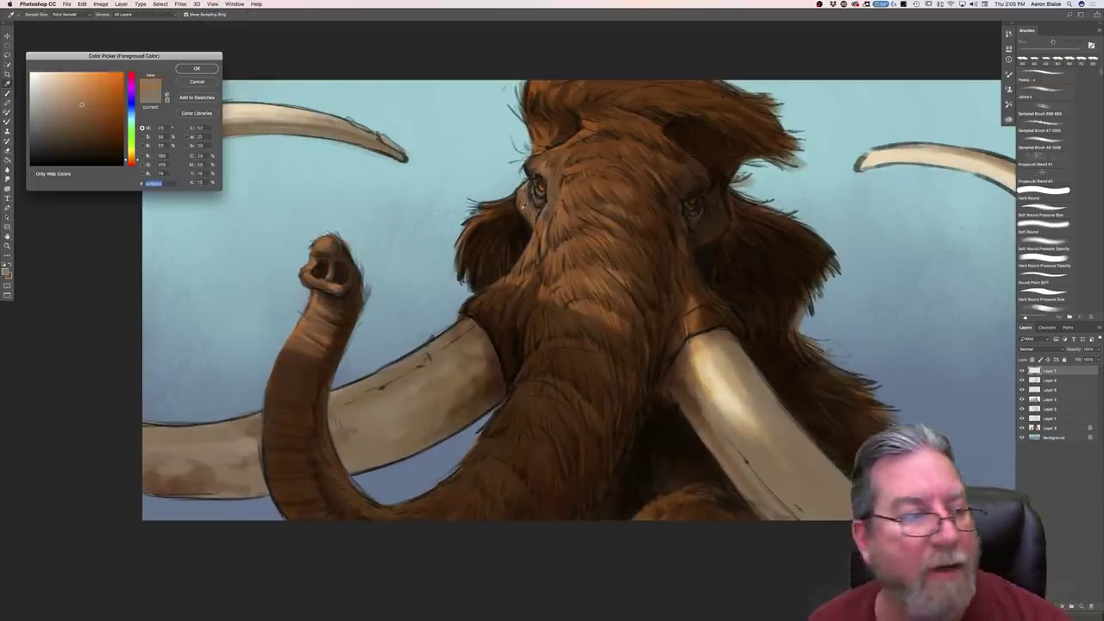
click(61, 89)
click(195, 69)
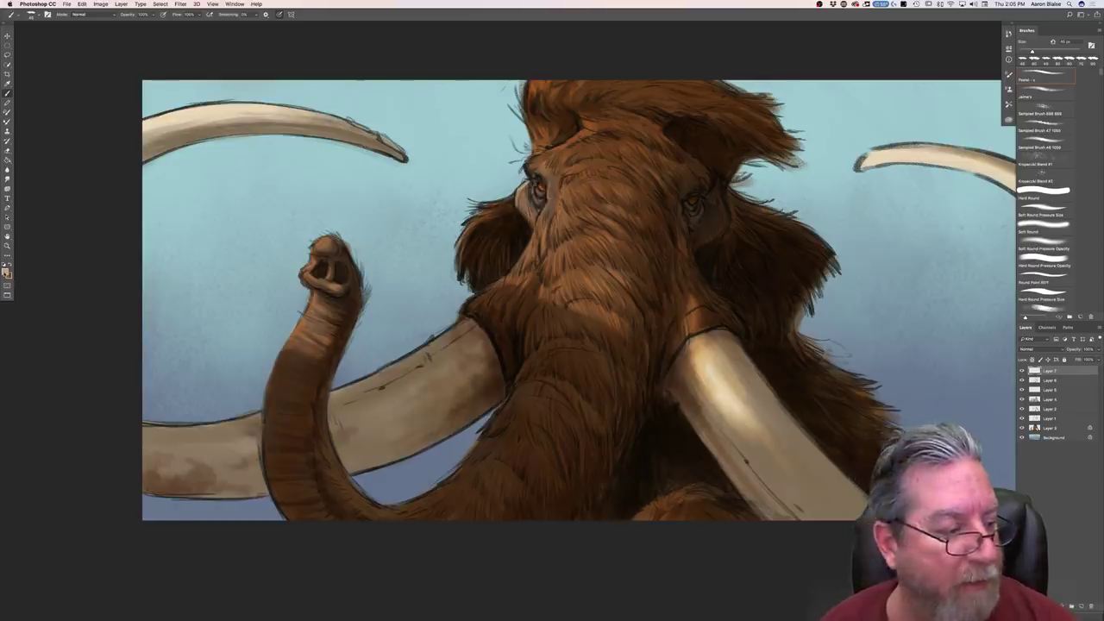
click(6, 272)
click(546, 235)
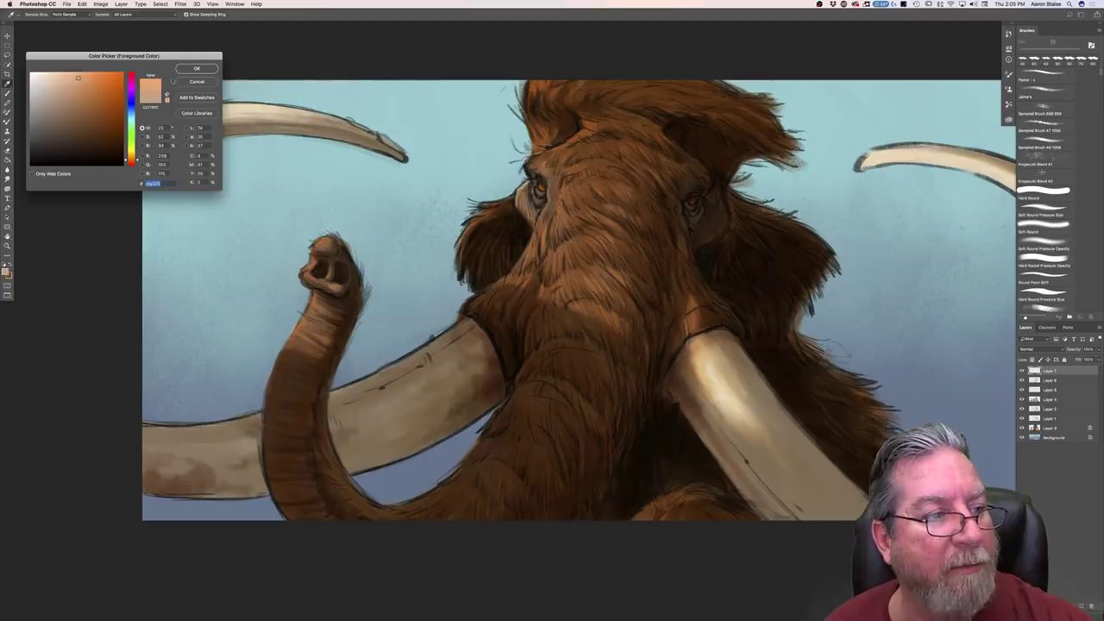
key(Return)
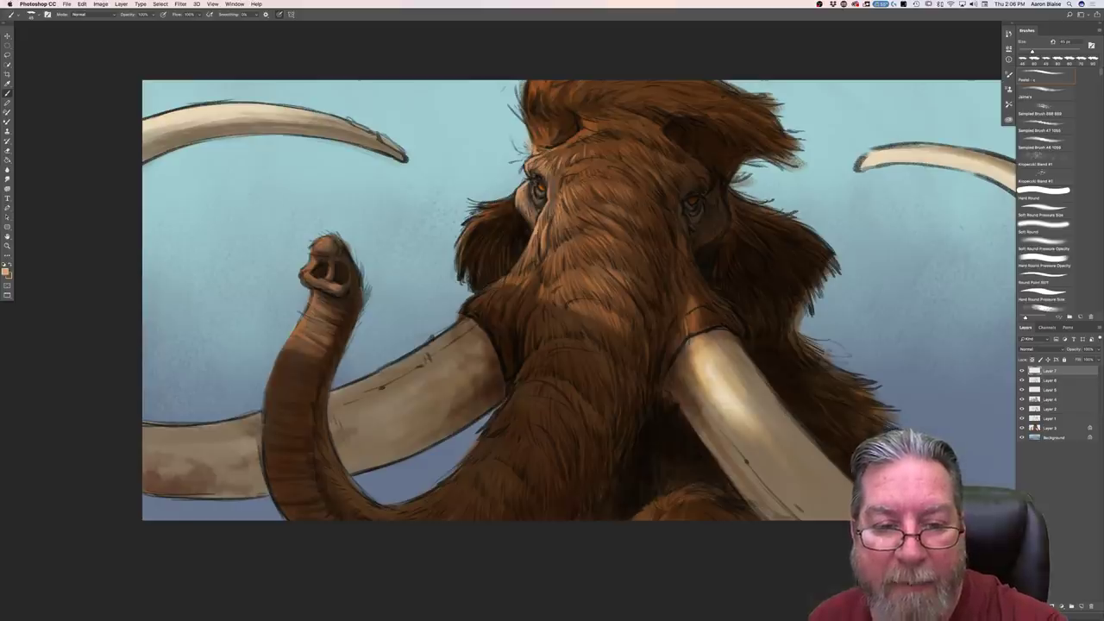
Step: Paint light fur strokes on the brow and down the left side of the face, using a smaller brush for the finer hairs
drag(536, 142, 531, 79)
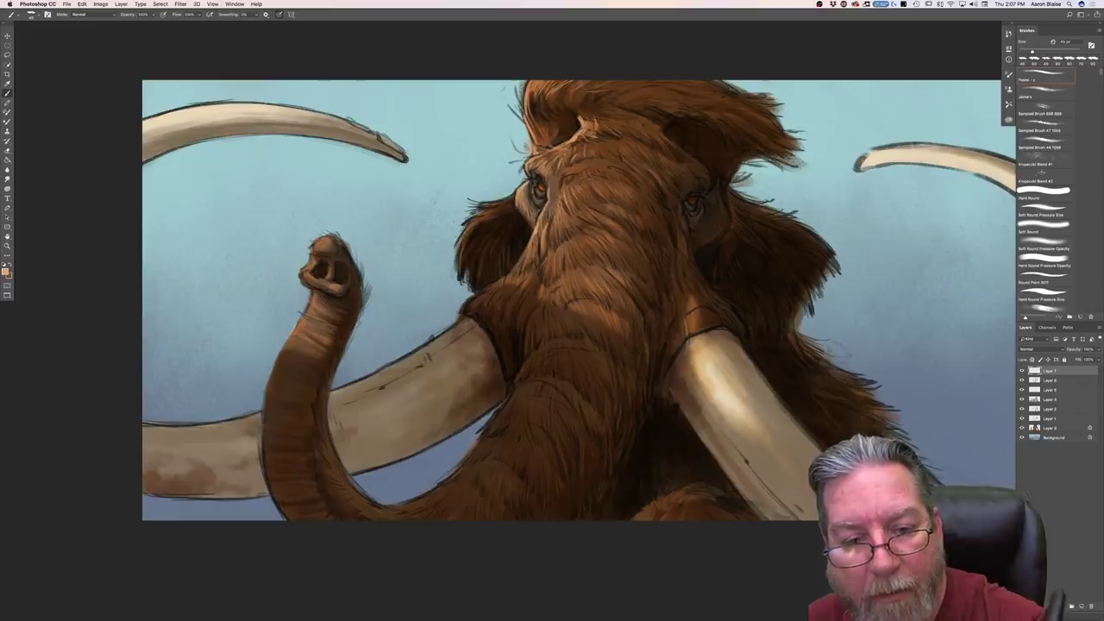
key(bracketleft)
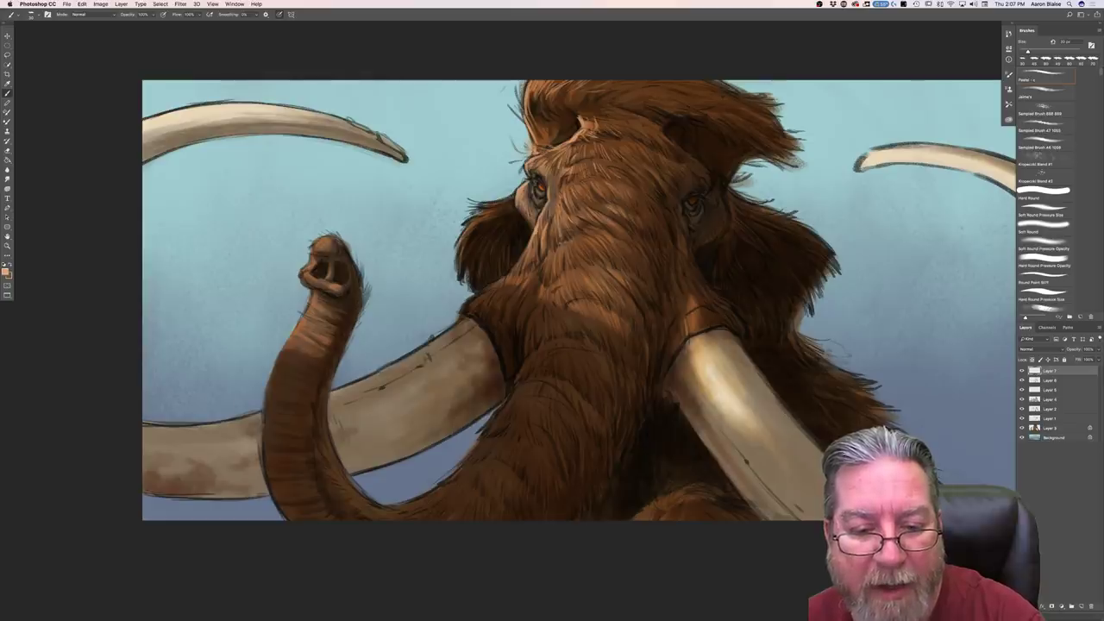
drag(556, 229, 552, 247)
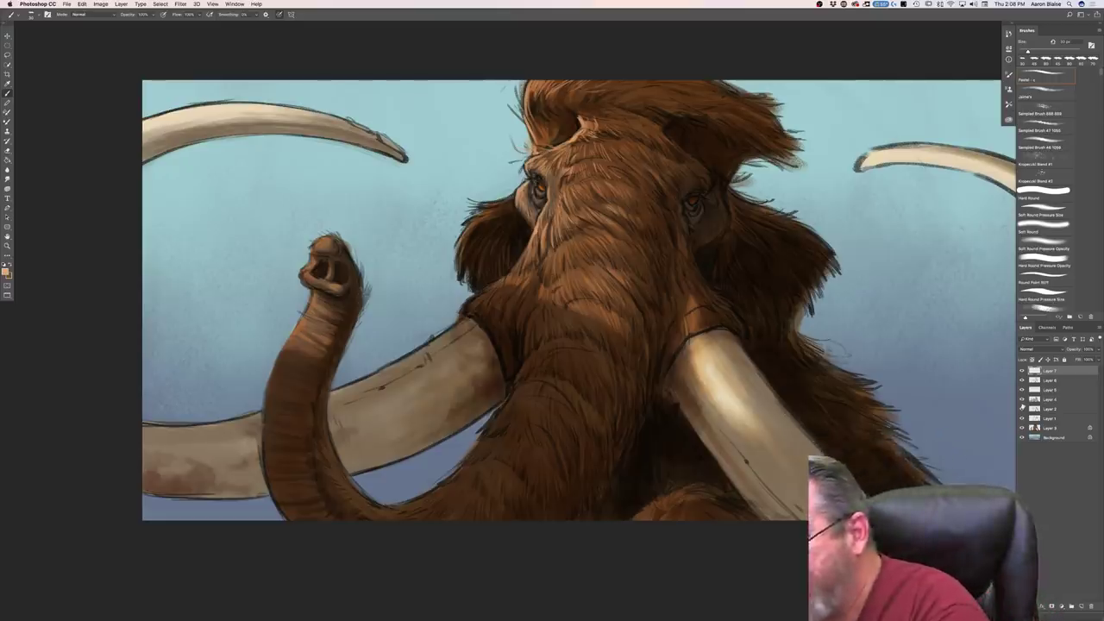
Step: Toggle the visibility of the sketch line layers, Layer 1 and Layer 2, to compare the painting with and without linework
click(1021, 419)
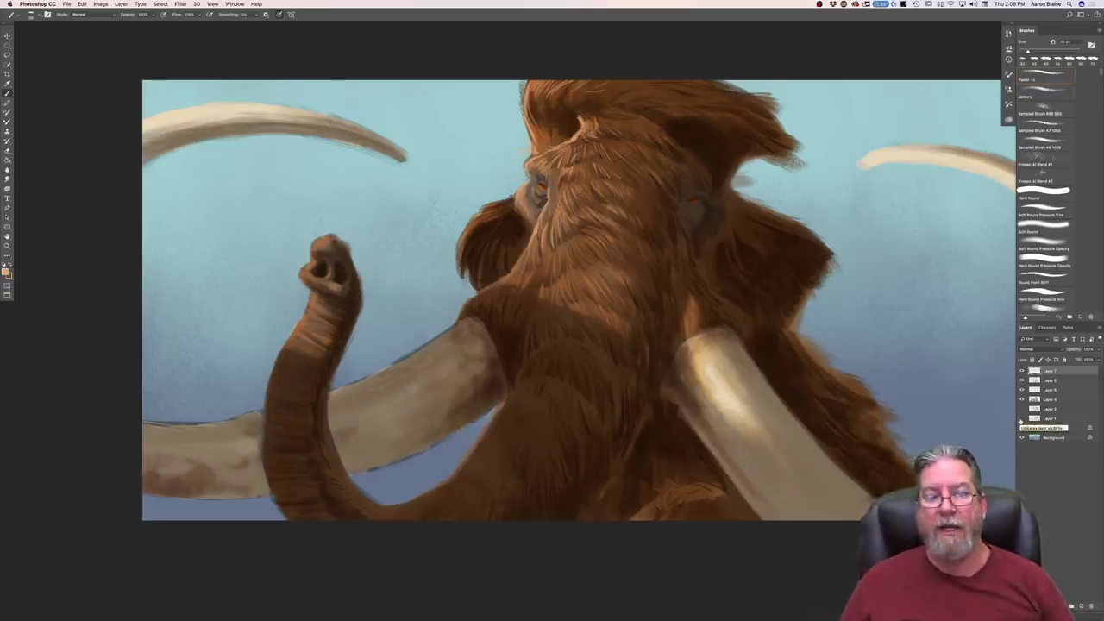
key(super+minus)
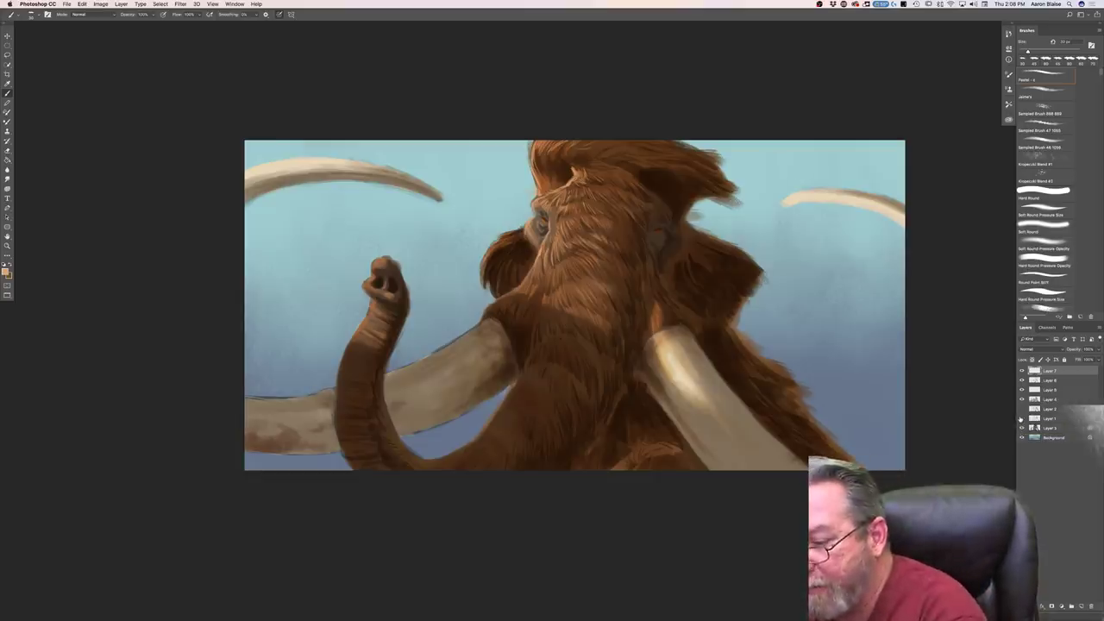
click(1021, 418)
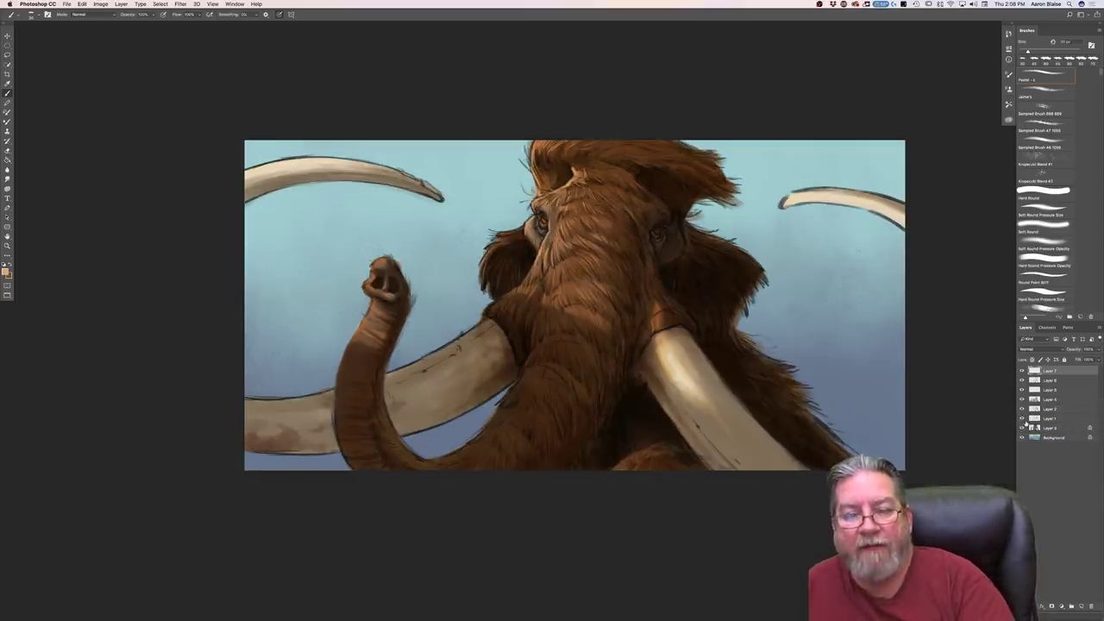
click(1022, 410)
click(1022, 411)
click(1022, 410)
click(1022, 410)
click(1022, 416)
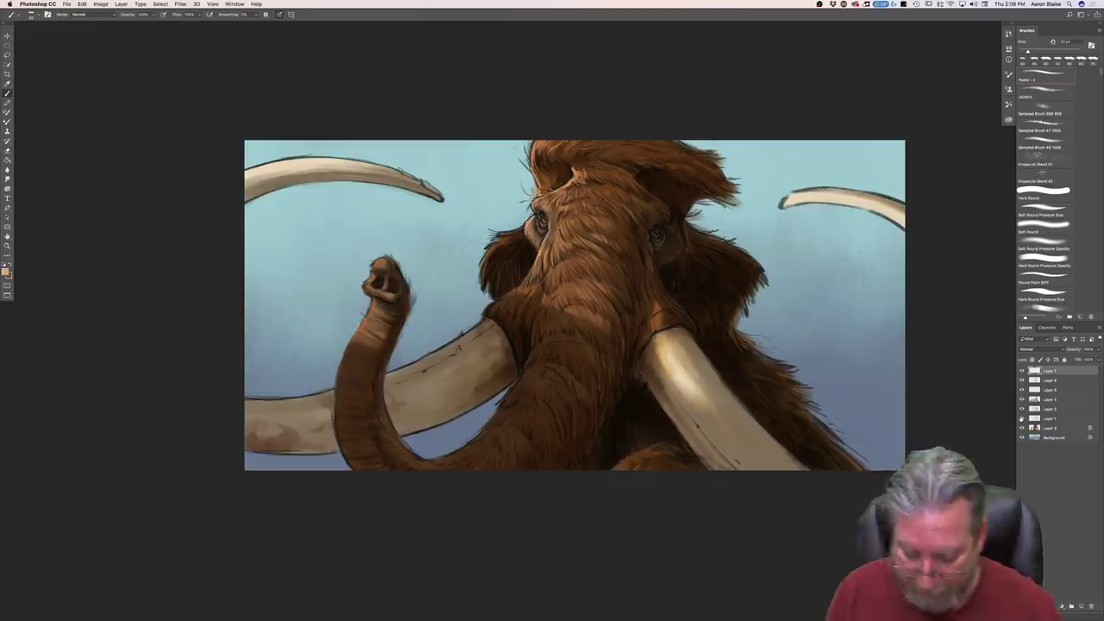
Step: Sample a muted grey-brown from the skin below the left eye as the foreground colour
key(super+plus)
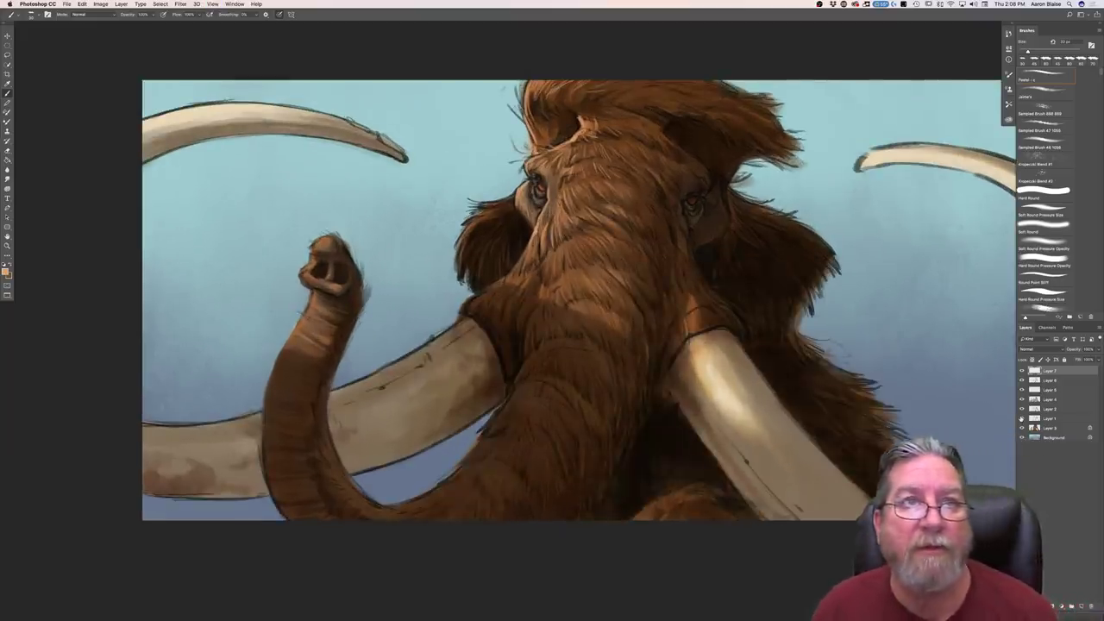
key(super+plus)
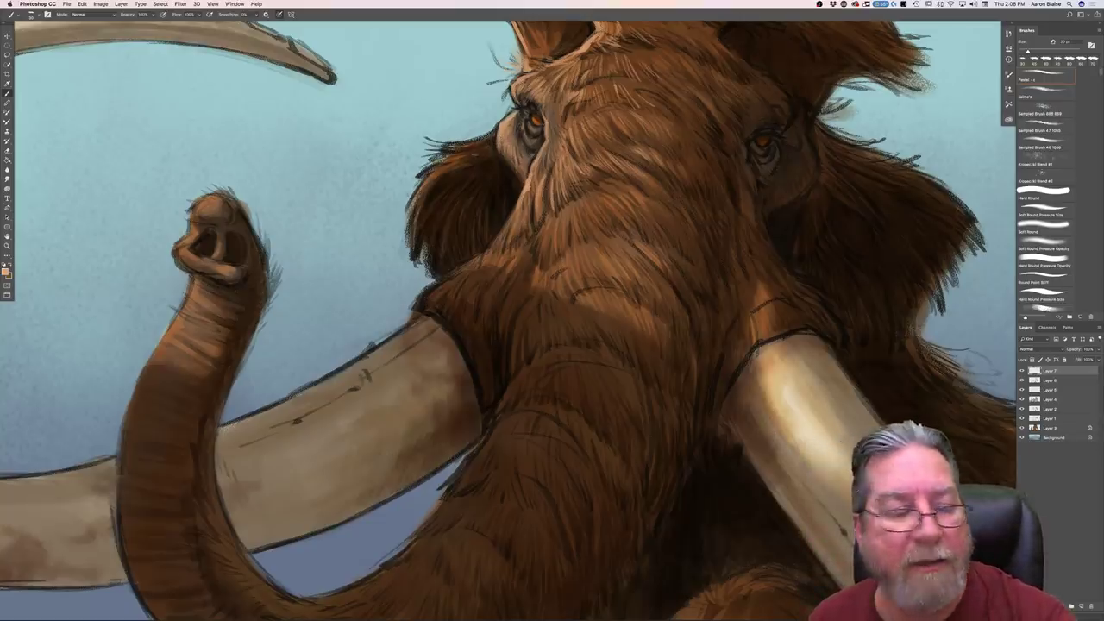
click(6, 272)
click(538, 131)
click(531, 143)
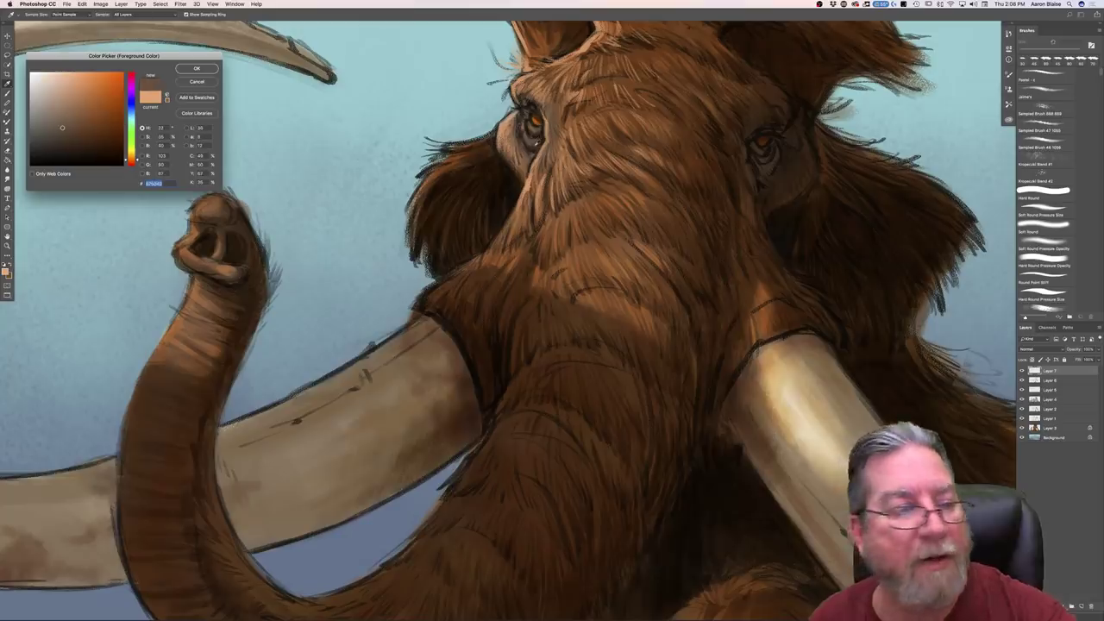
click(185, 73)
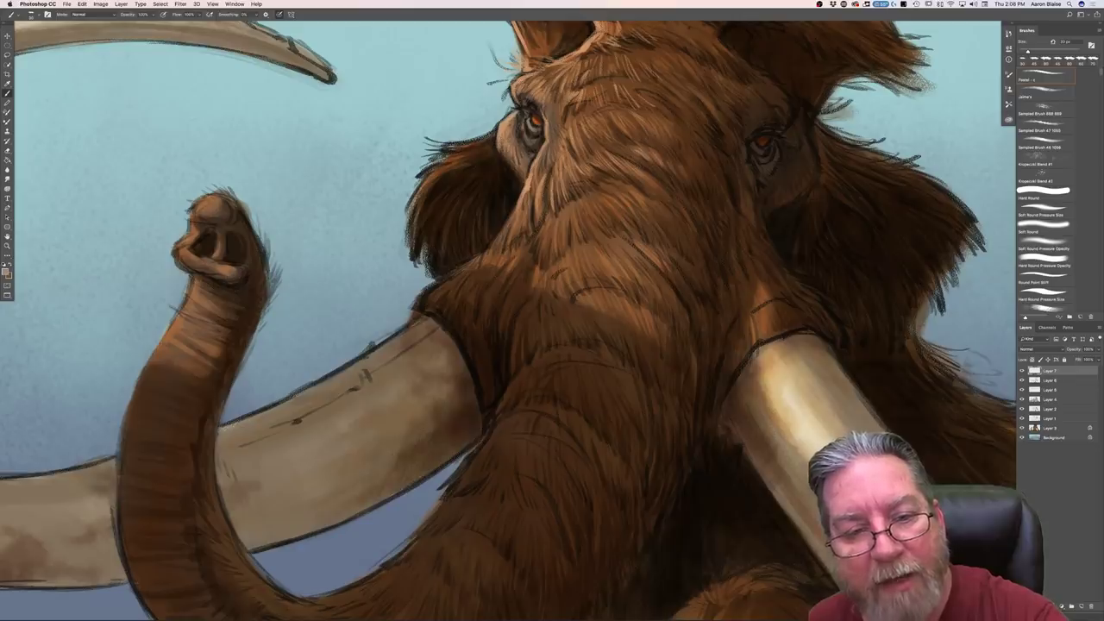
Step: Paint grey-brown skin detail and wrinkles around the mammoth's left-hand eye
click(535, 111)
click(536, 110)
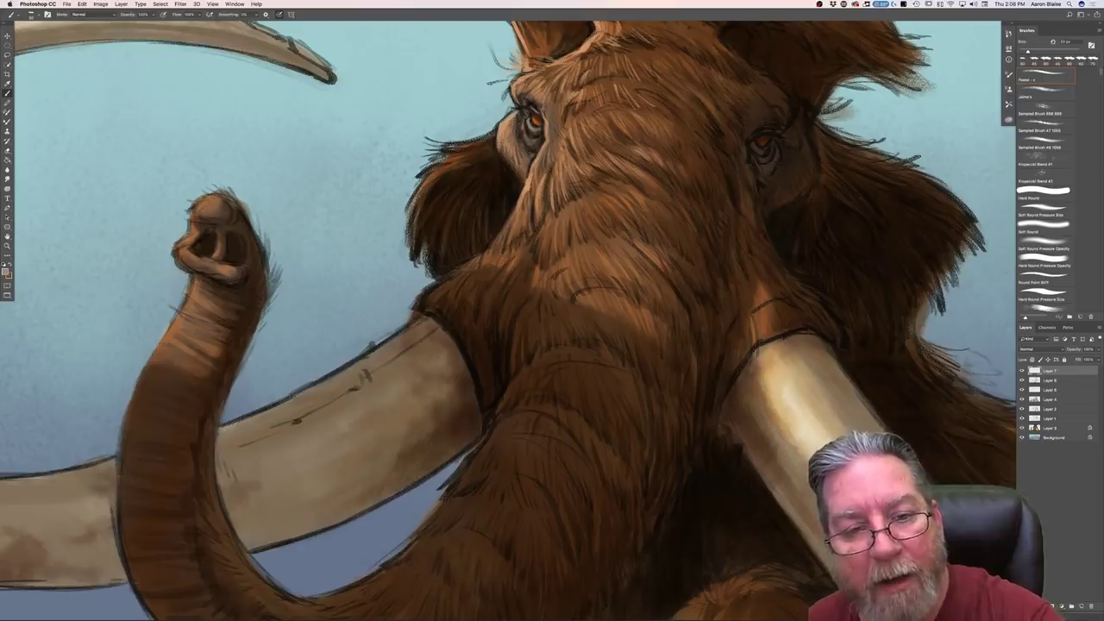
drag(552, 121, 551, 135)
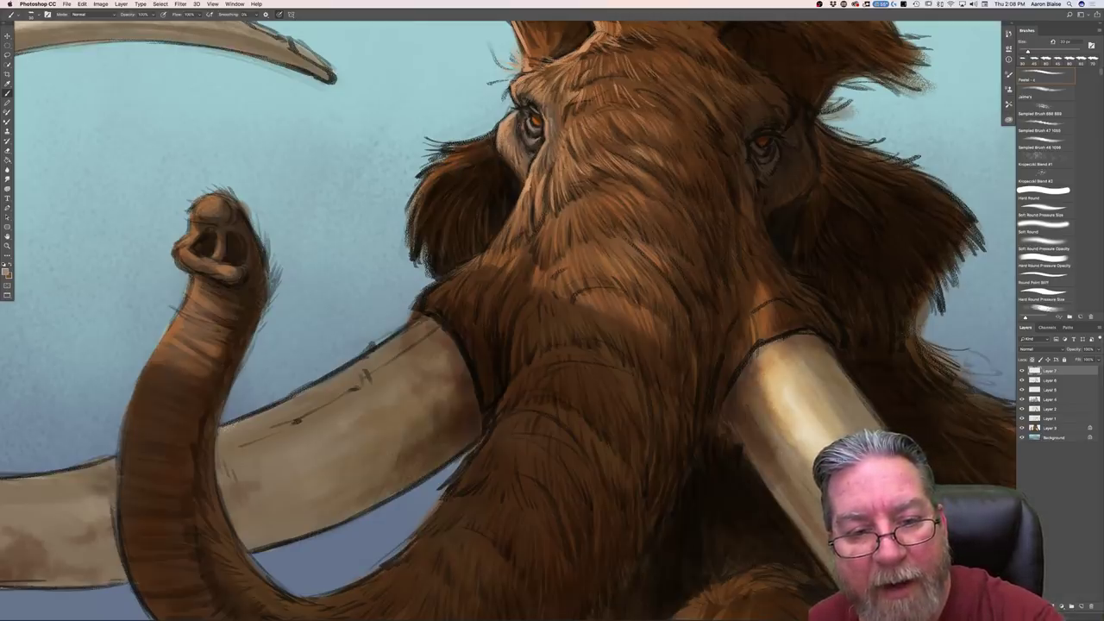
drag(522, 127, 526, 137)
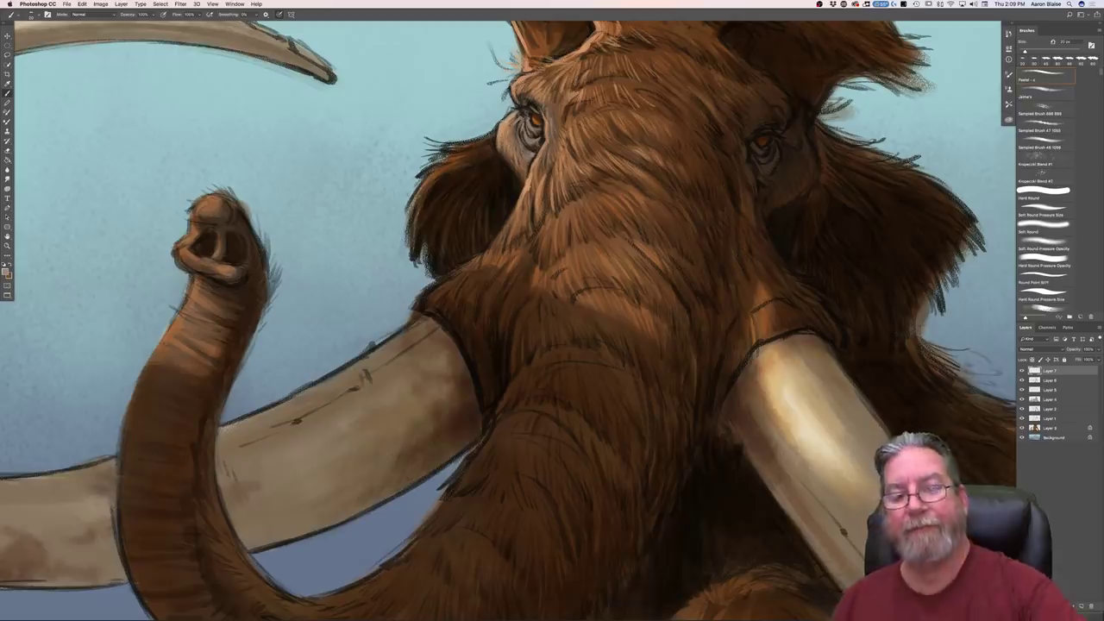
Step: Set the foreground colour to a warm light orange and check the whole painting
click(5, 271)
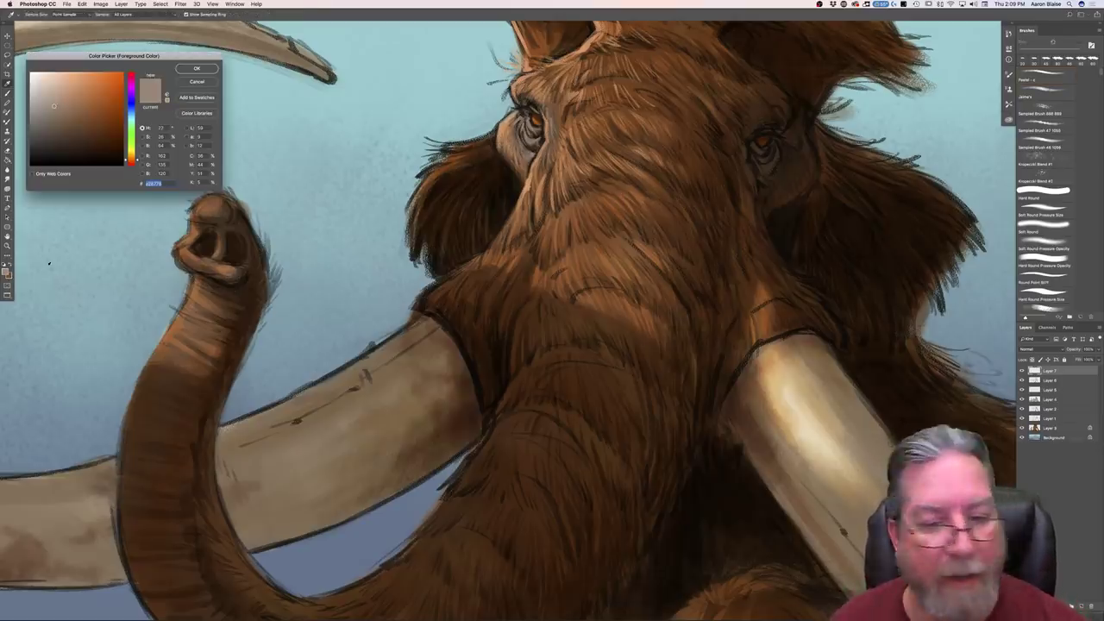
click(76, 84)
click(209, 68)
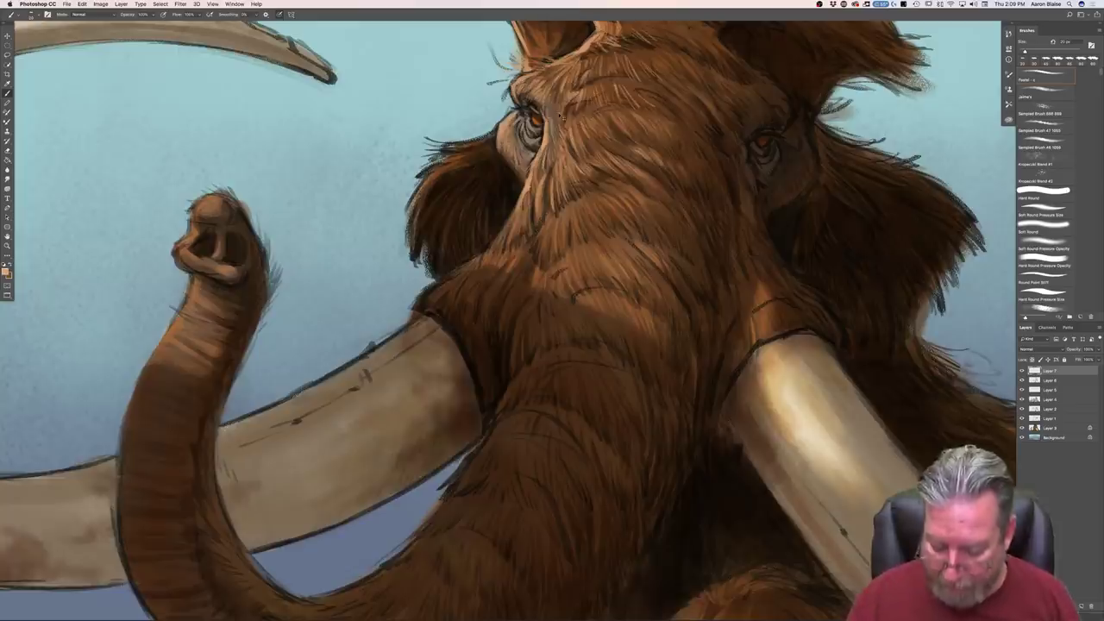
key(super+minus)
key(super+minus)
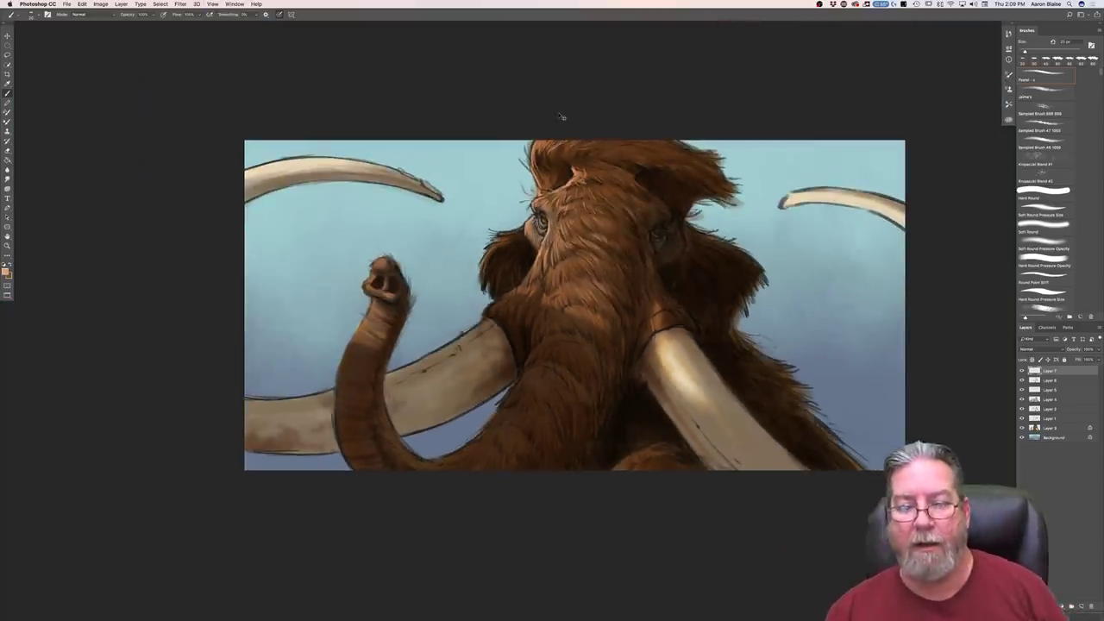
Step: Set the foreground colour to a muted, medium-dark blue-grey for cool reflected light
key(super+plus)
key(n)
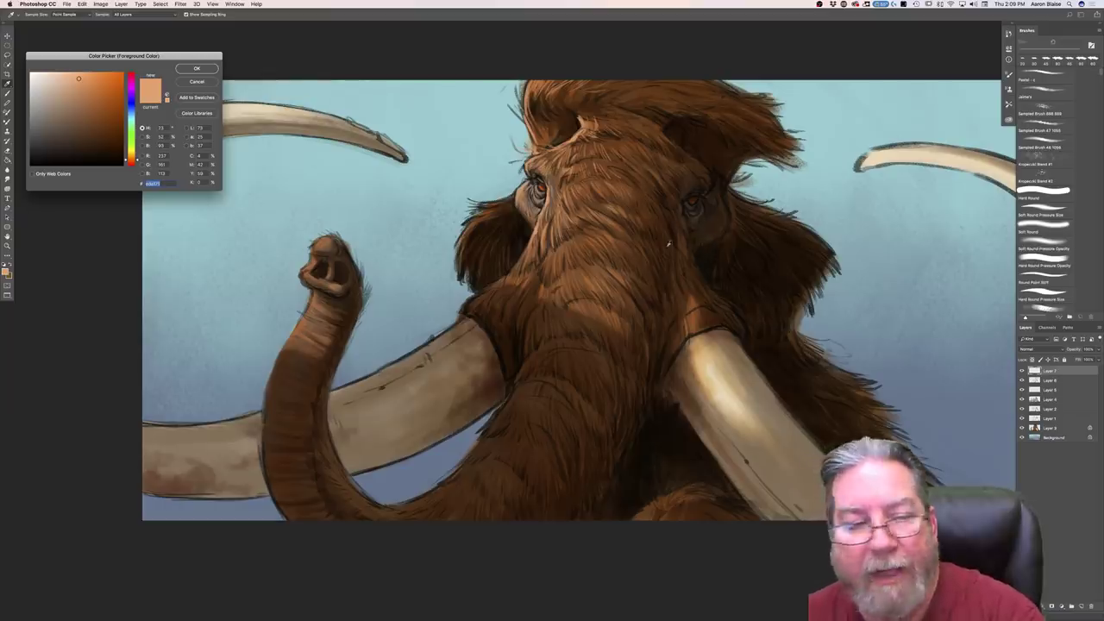
click(132, 116)
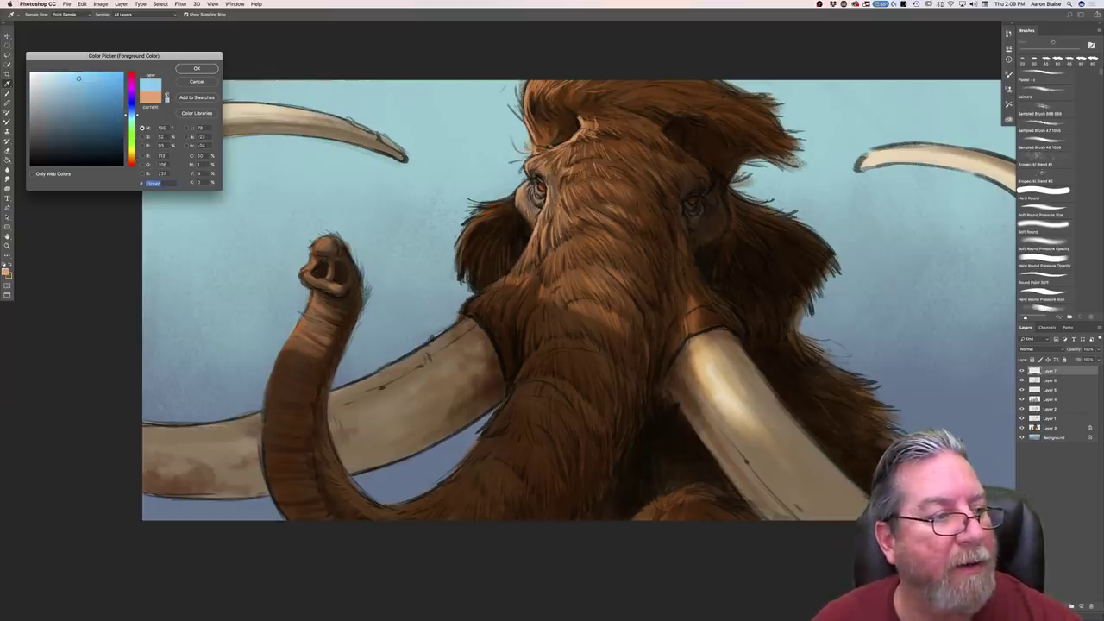
click(52, 107)
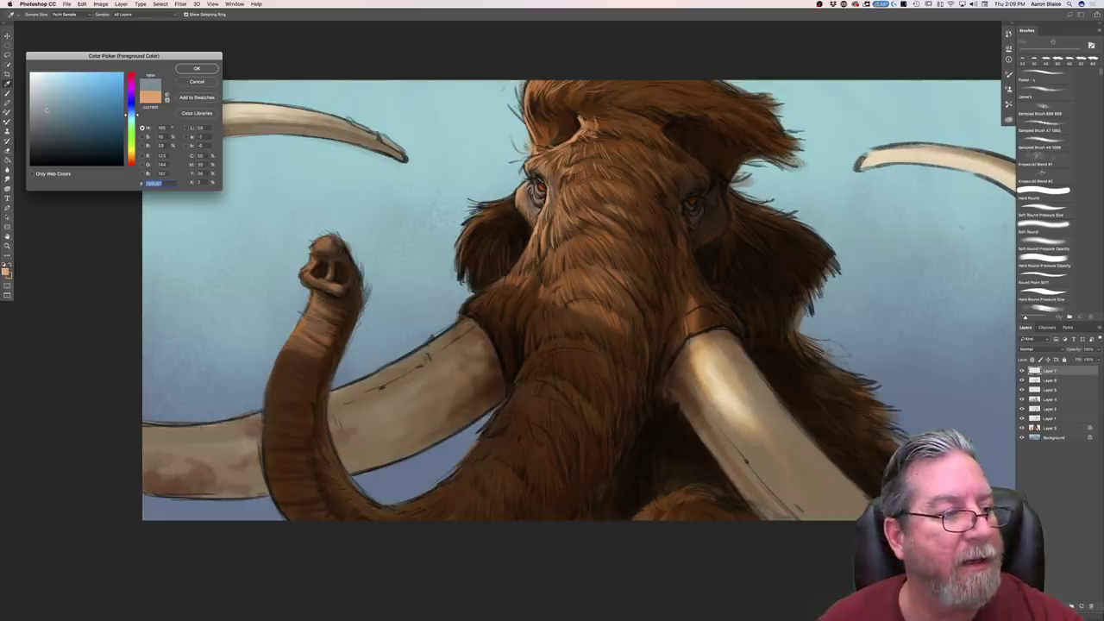
drag(49, 109, 53, 118)
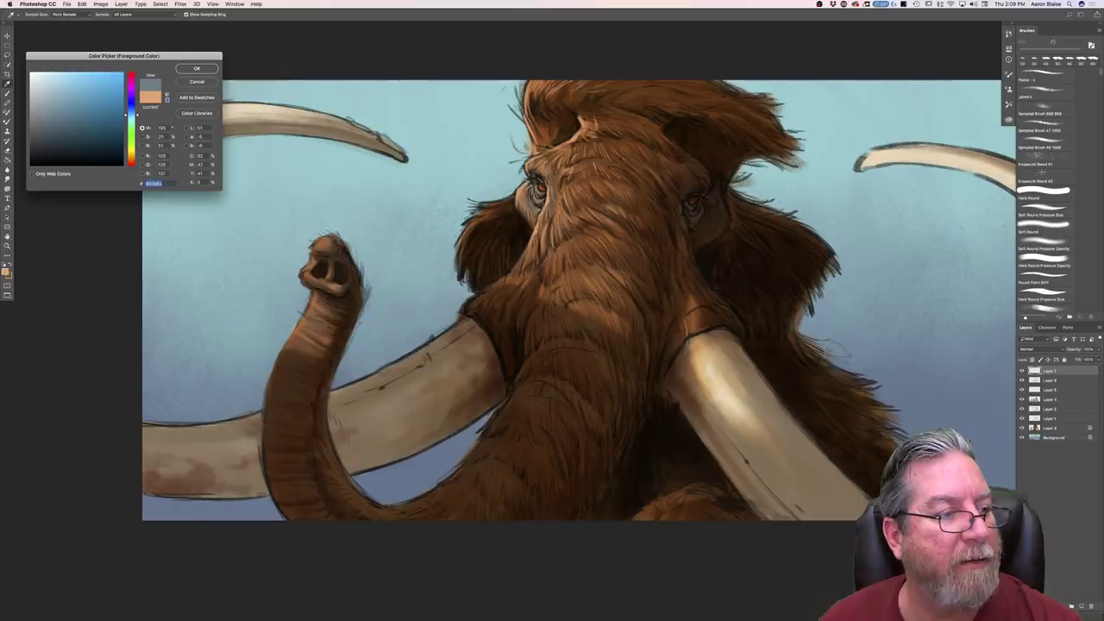
drag(48, 117, 51, 123)
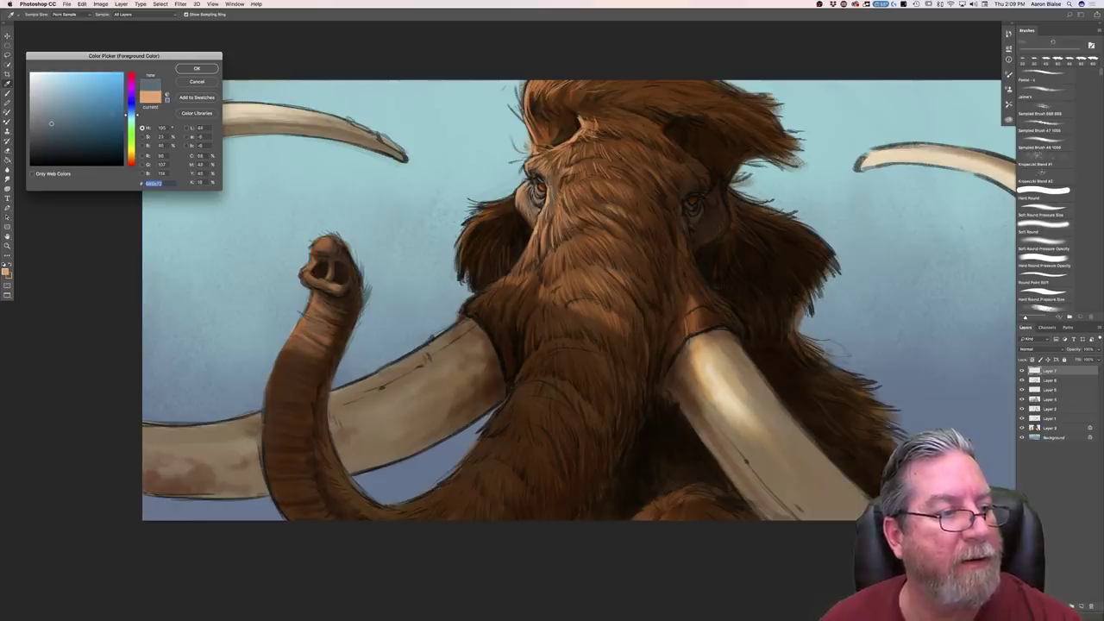
click(193, 69)
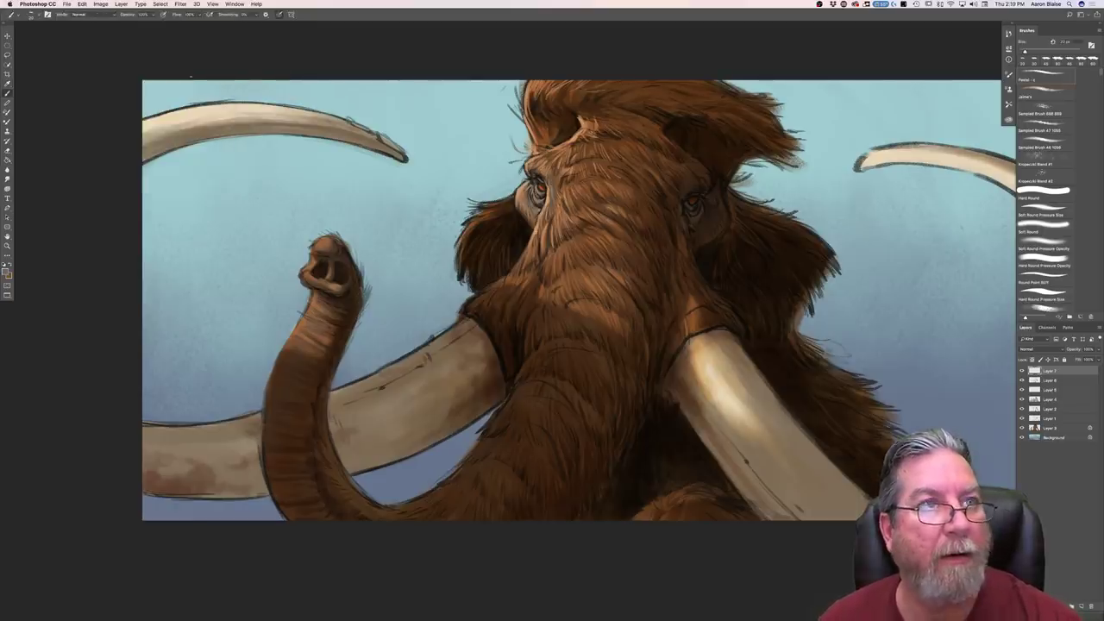
Step: Frame the head and right-hand eye closely and darken the blue-grey foreground colour
key(super+equal)
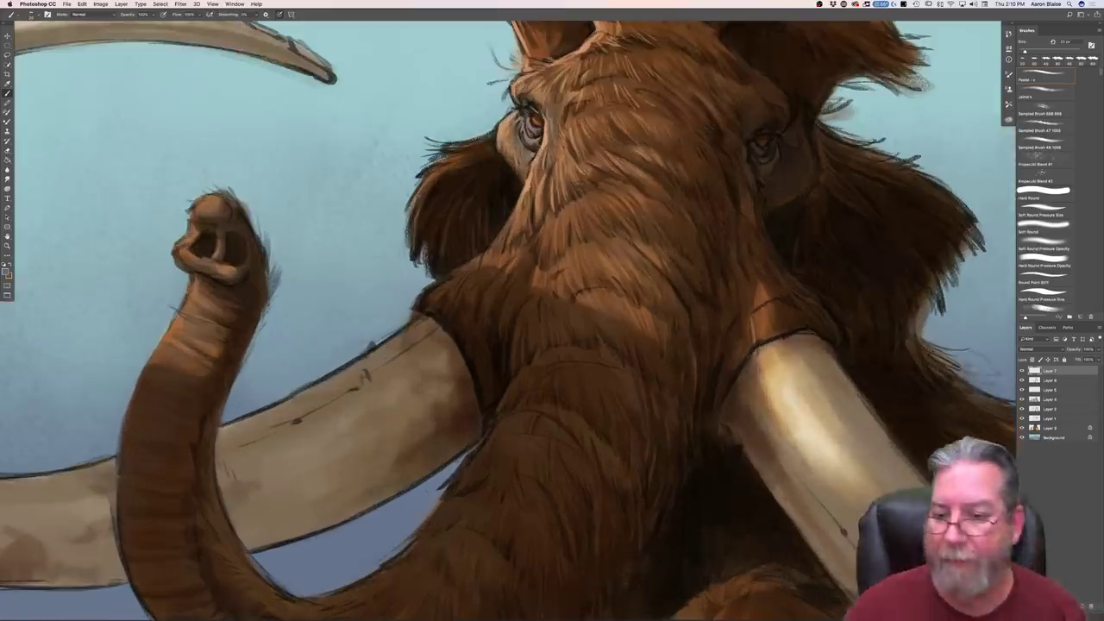
drag(331, 458, 135, 609)
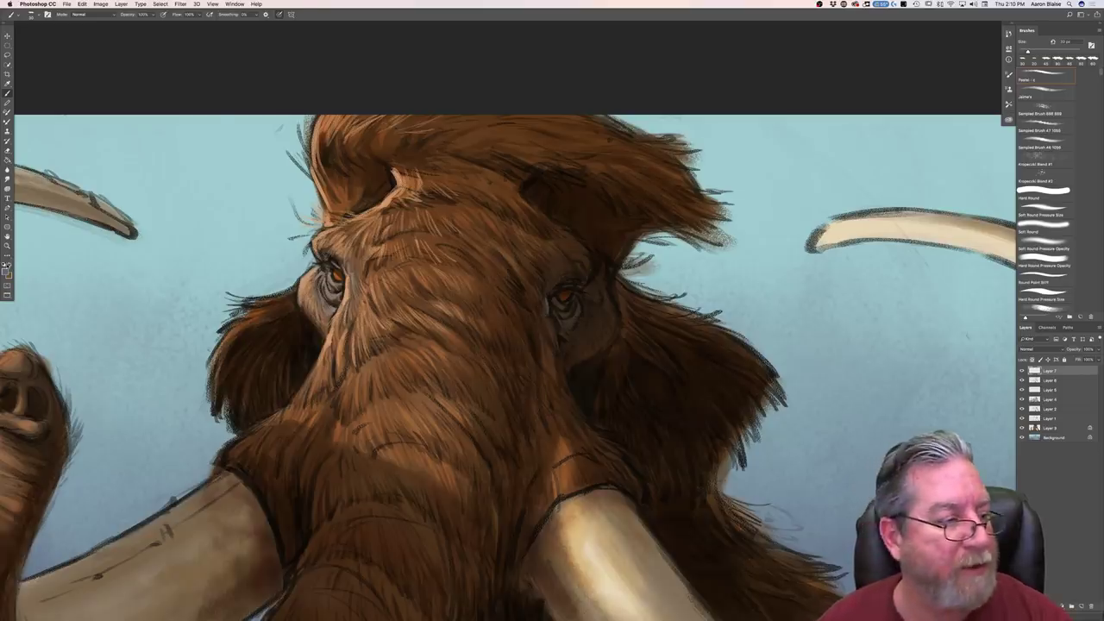
click(6, 270)
click(52, 134)
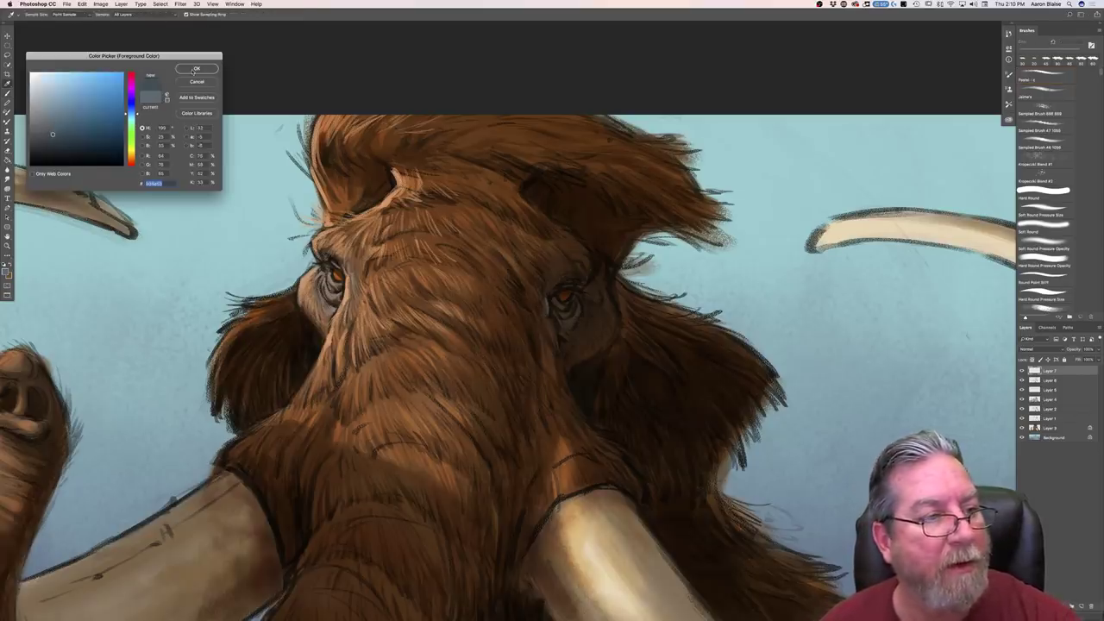
click(194, 69)
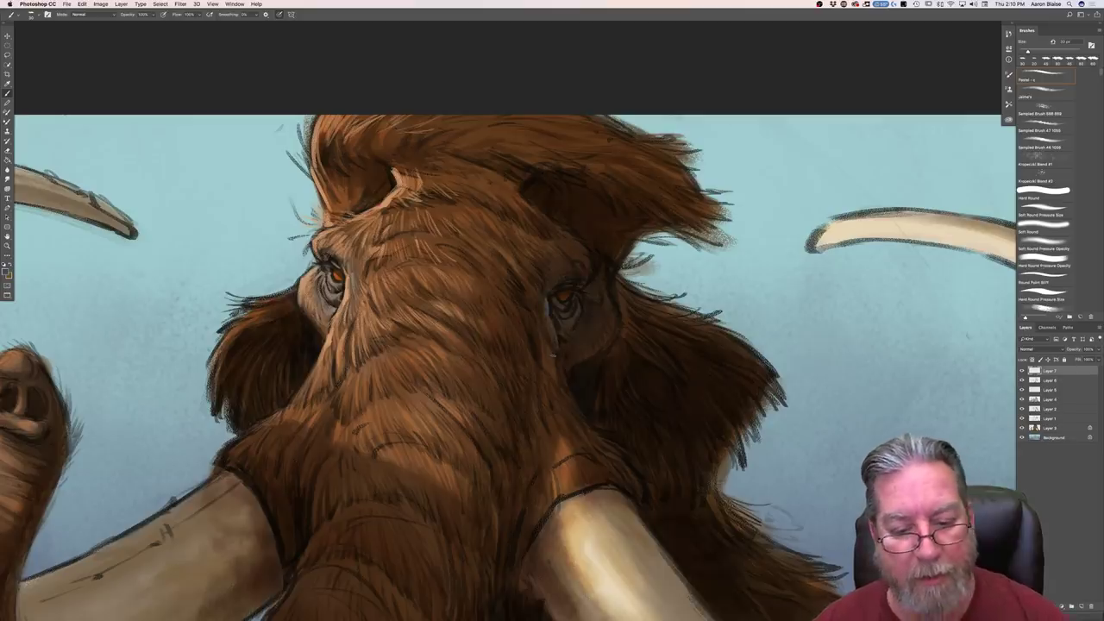
Step: Select the Hard Round Pressure Opacity brush and darken the foreground colour to a deep slate blue
click(1045, 260)
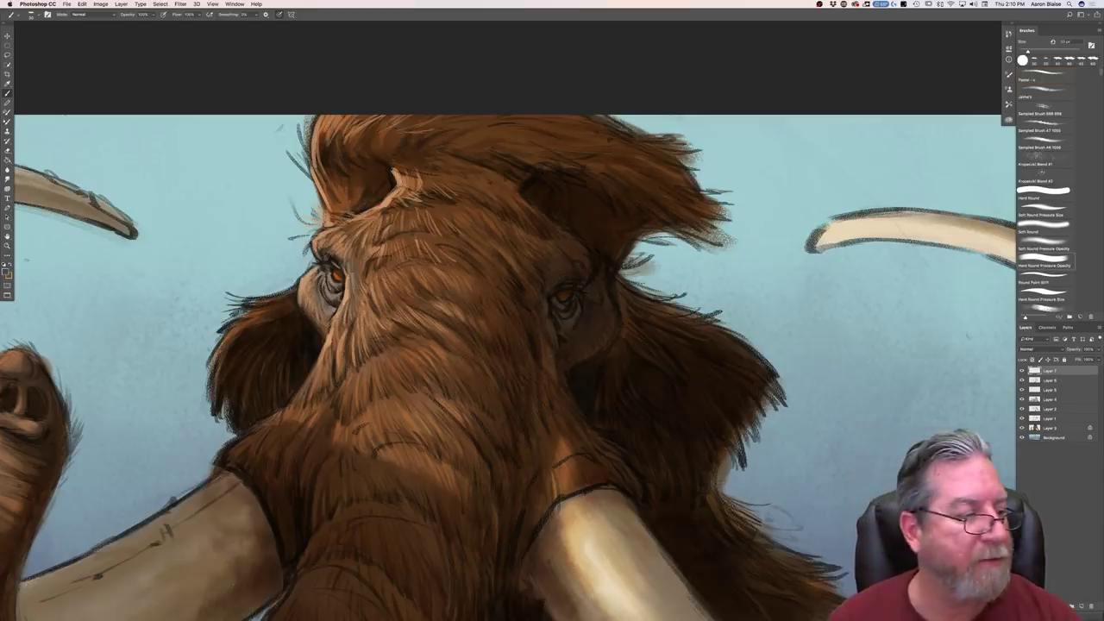
click(7, 273)
click(55, 141)
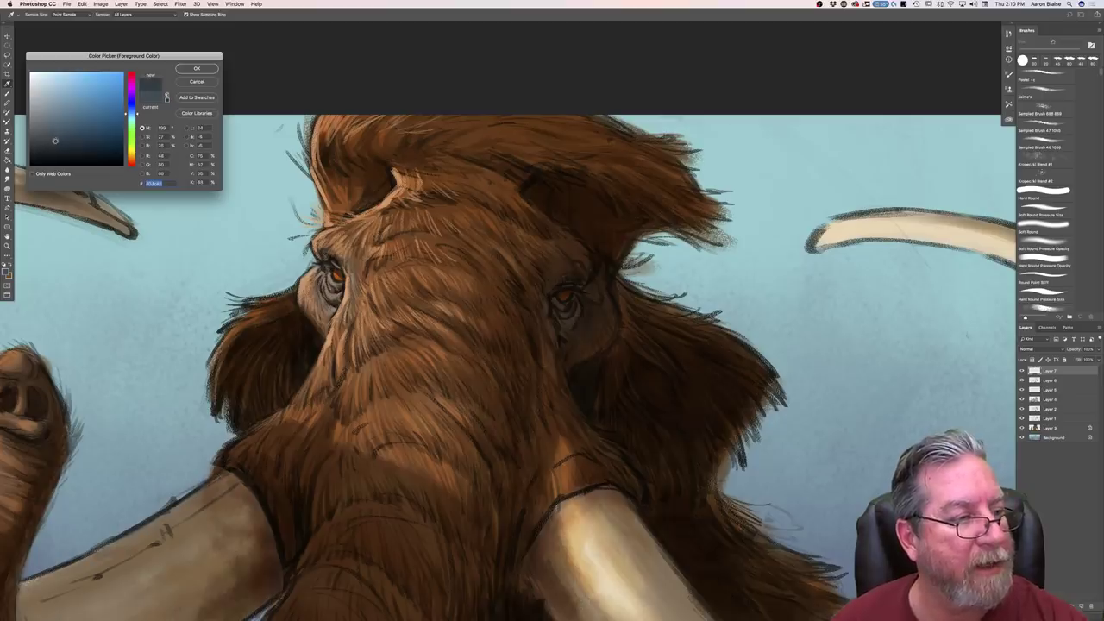
click(197, 69)
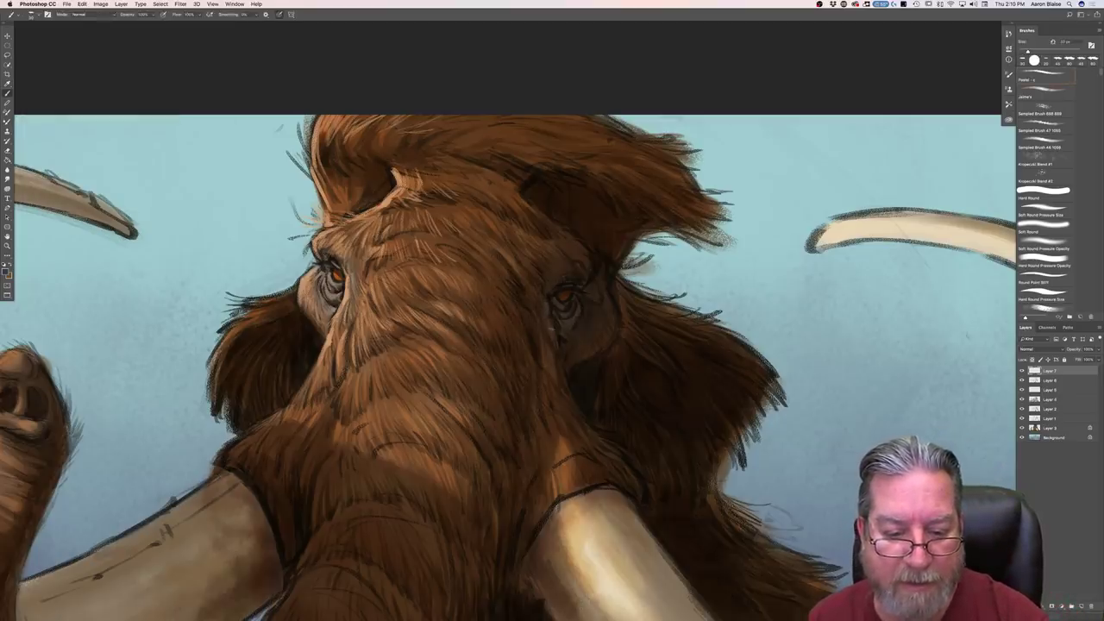
Step: Lighten the slate foreground slightly and paint cool light on the skin beside and below the right-hand eye
click(6, 272)
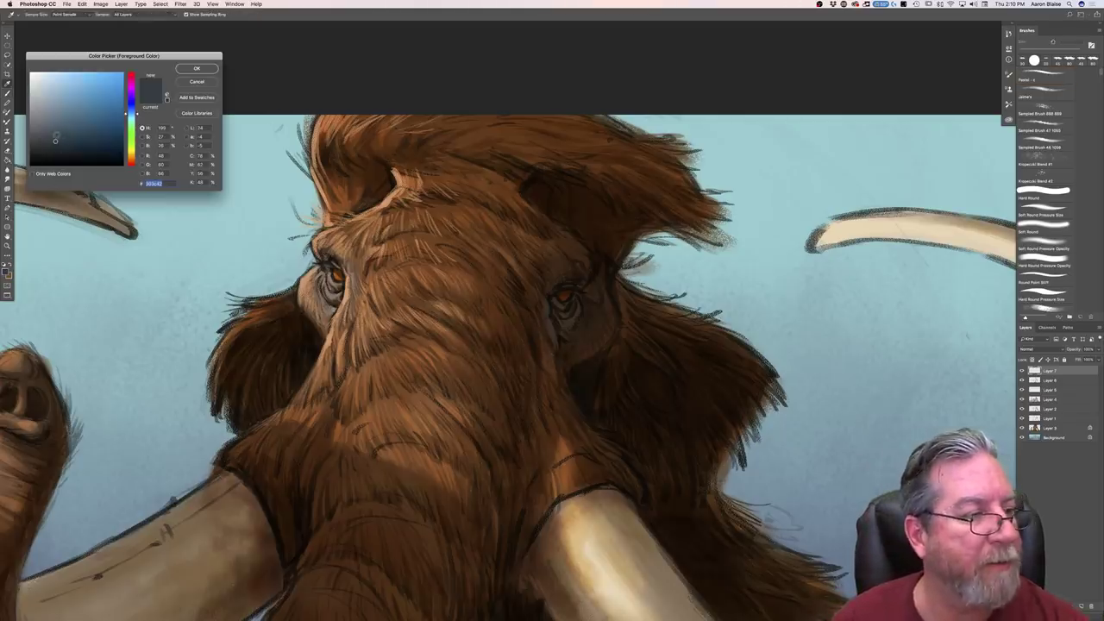
click(53, 135)
click(197, 68)
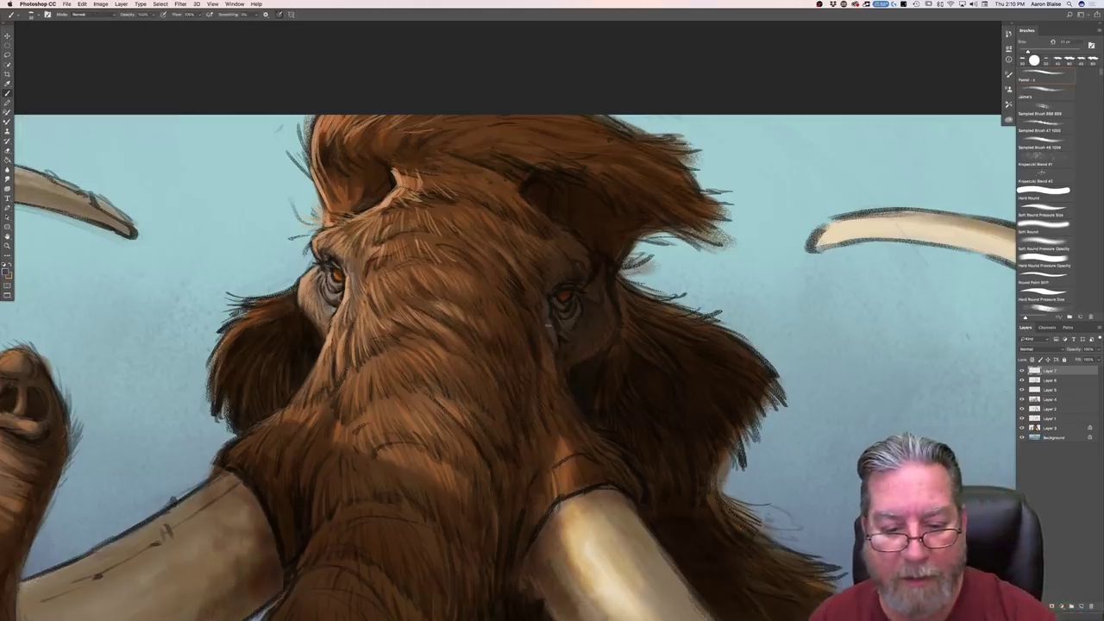
key(e)
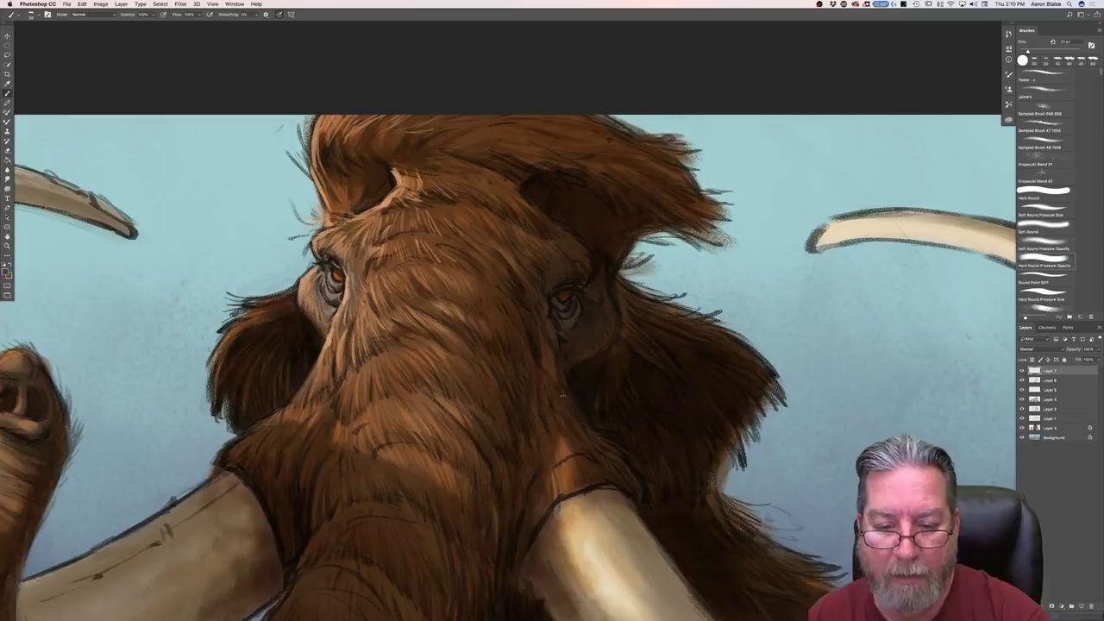
key(b)
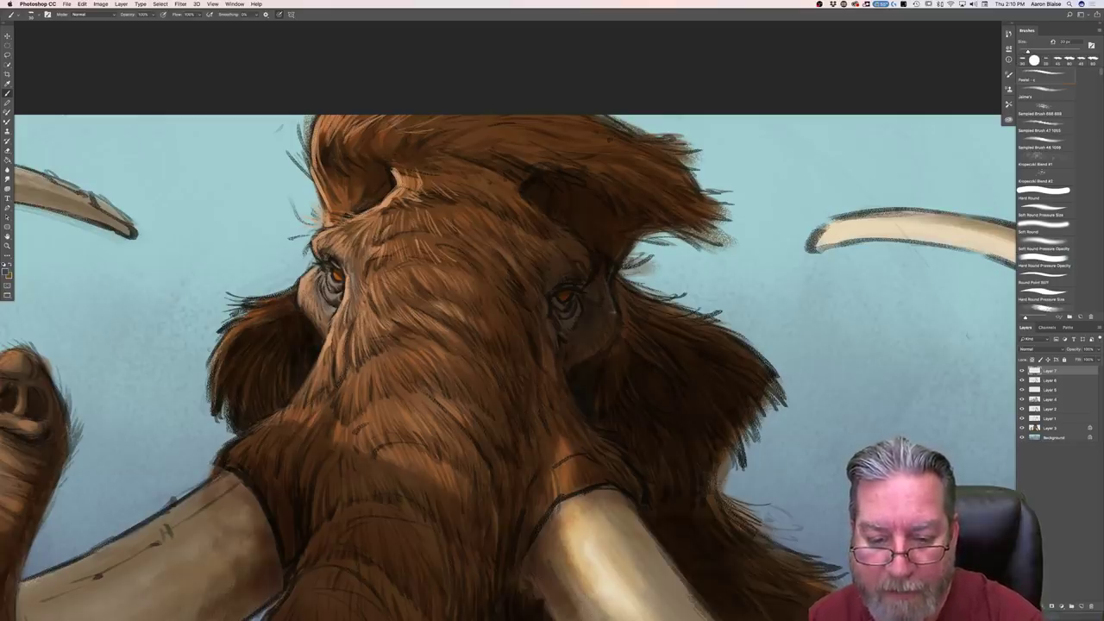
key(period)
drag(607, 338, 617, 313)
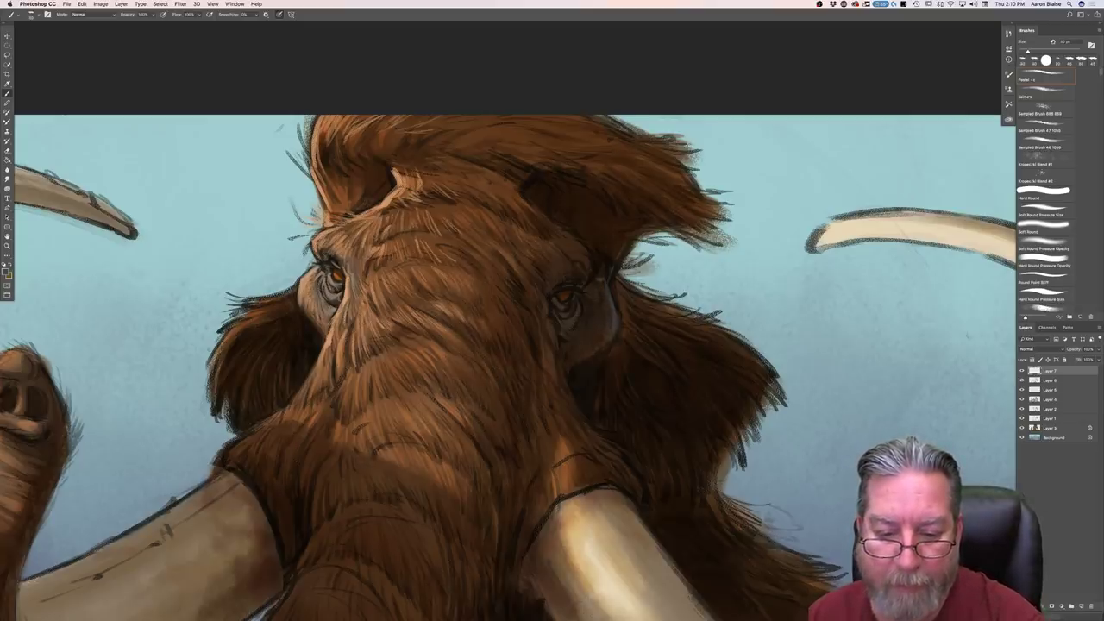
key(bracketright)
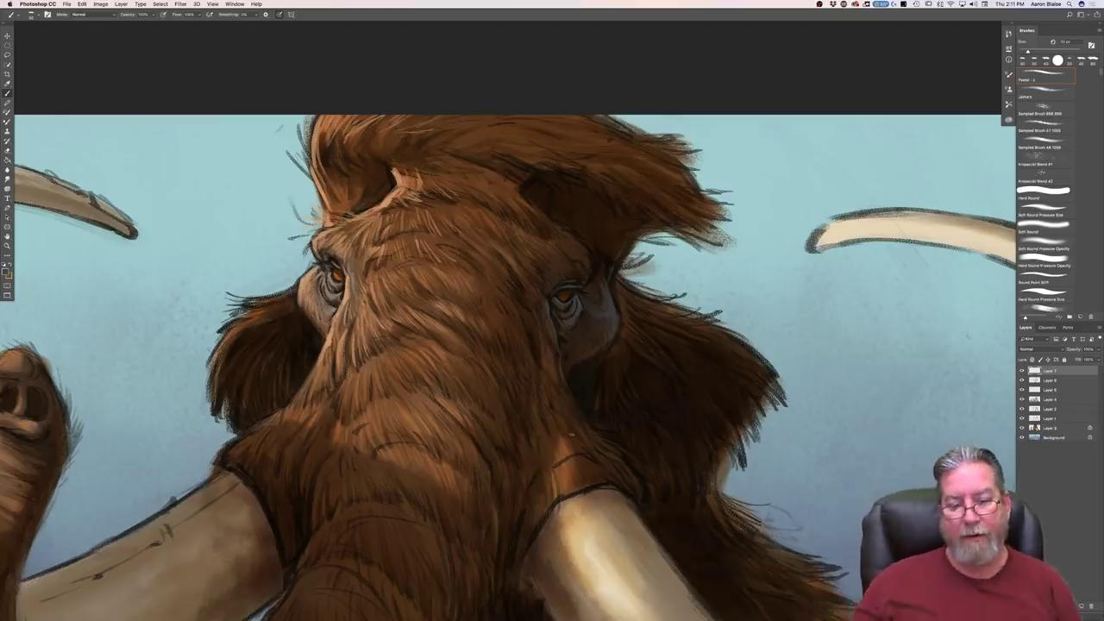
Step: Shift the foreground to a slightly greyer slate blue and paint cool light above the right-hand eye and down that side of the face
click(6, 272)
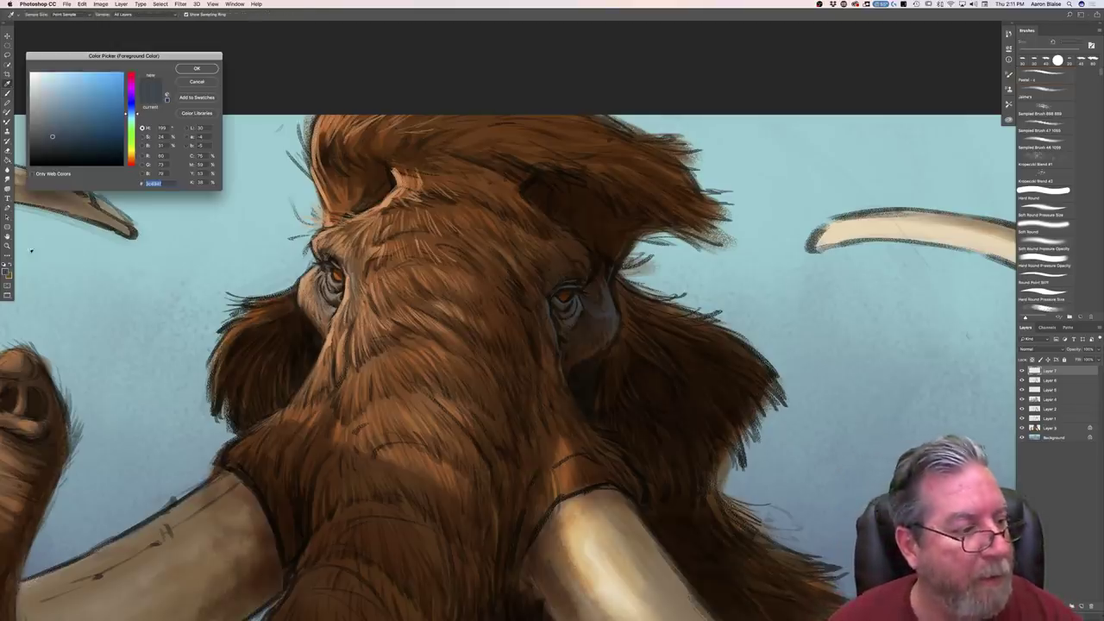
drag(132, 113, 131, 113)
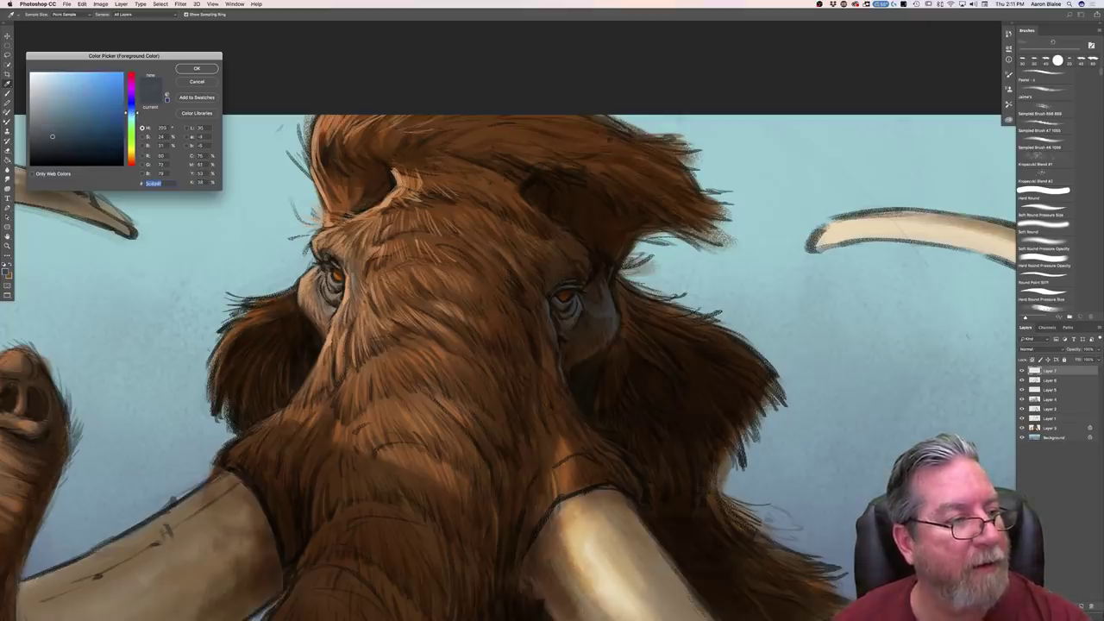
click(46, 137)
click(186, 72)
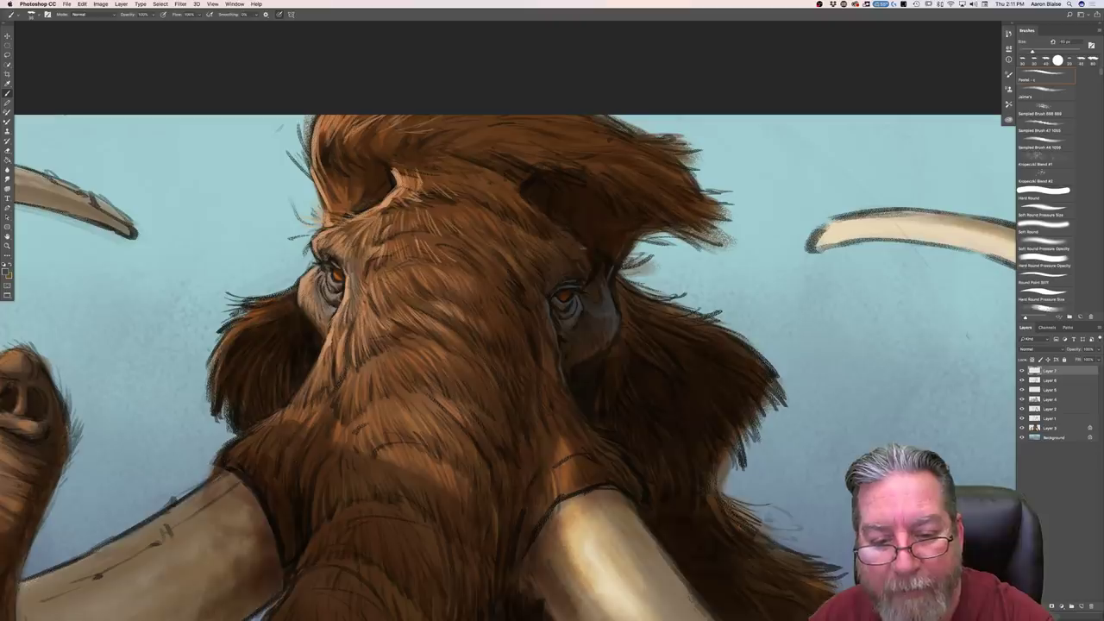
key(bracketright)
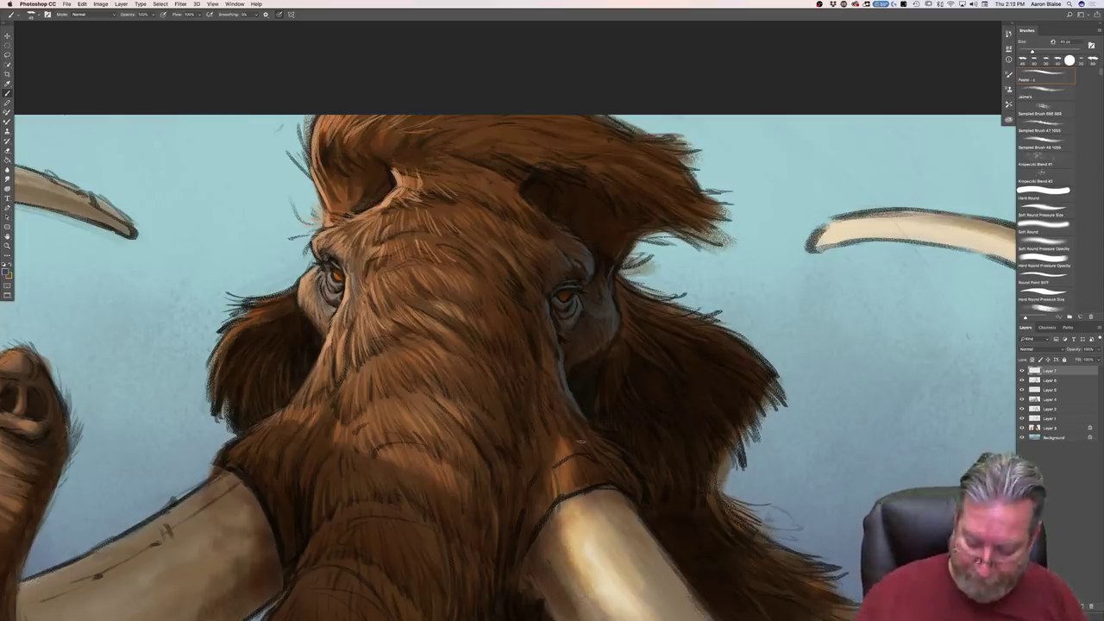
Step: Review the whole painting, including in full-screen mode without the interface, and return to the standard window view
key(super+minus)
key(super+minus)
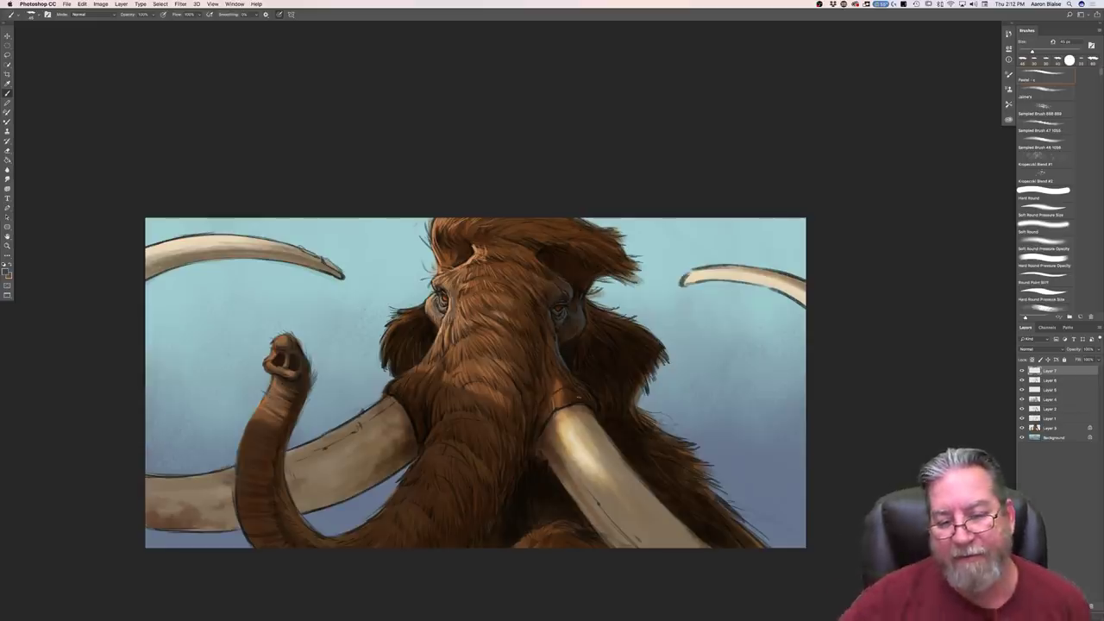
key(super+plus)
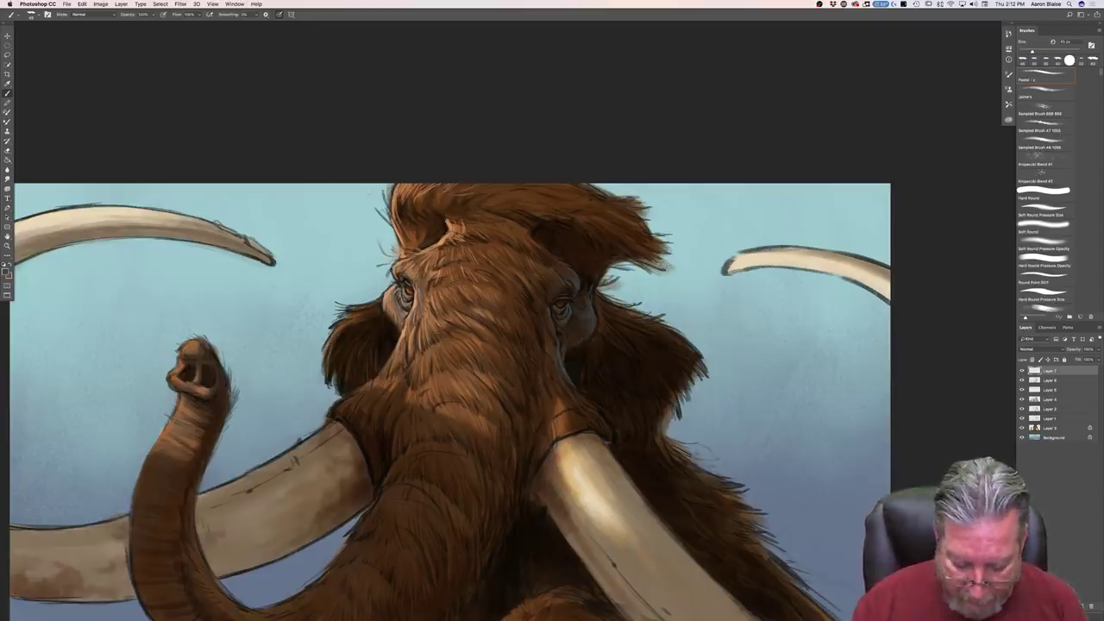
key(f)
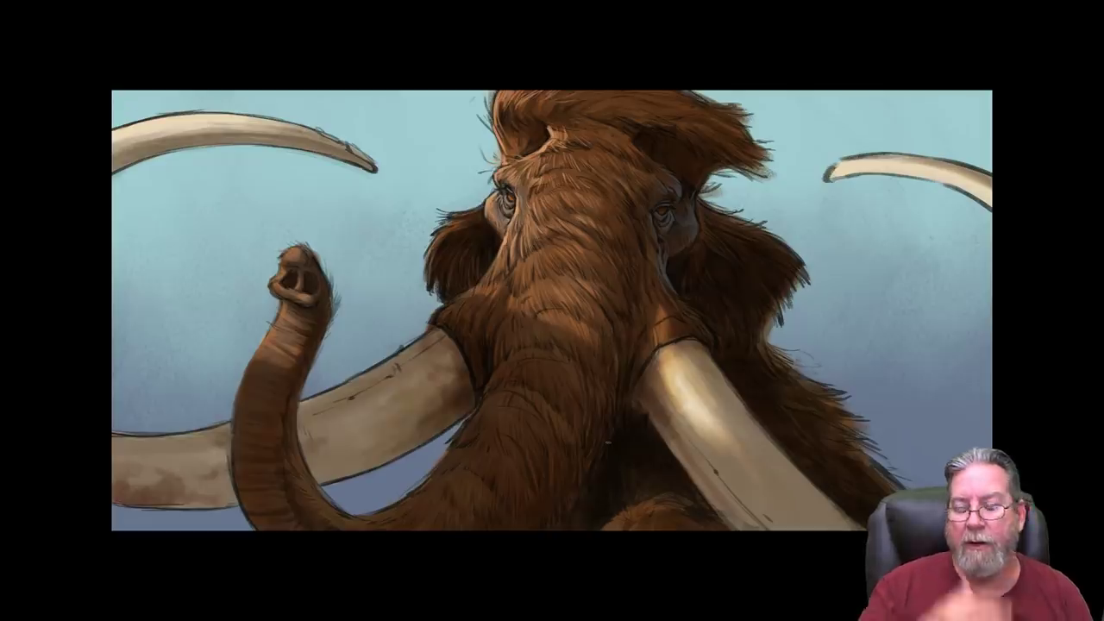
key(f)
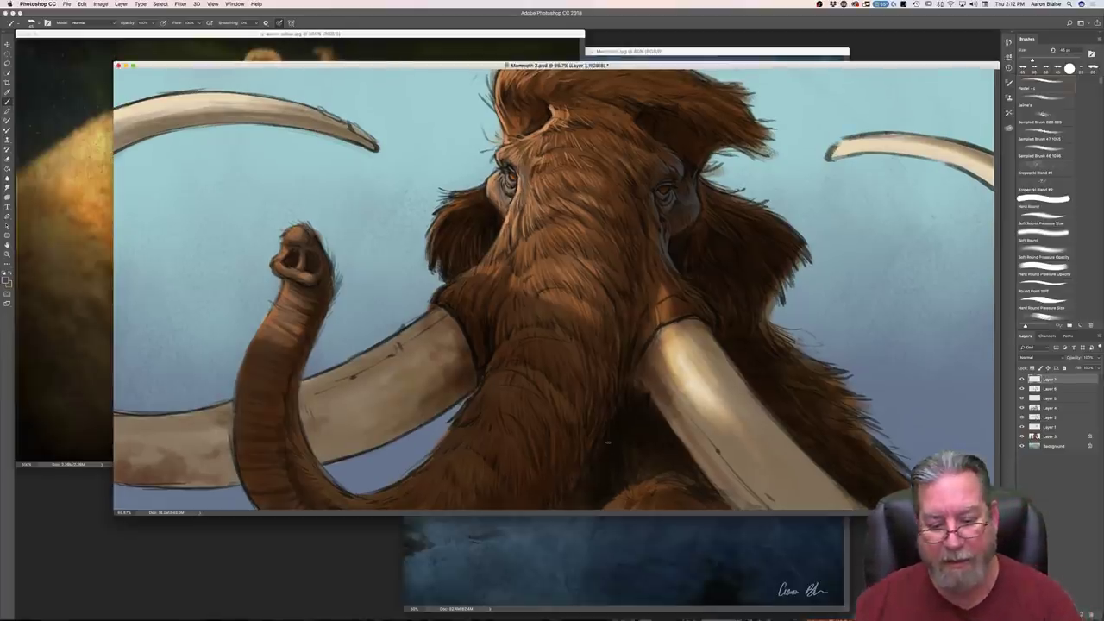
Step: Bring the Mammoth.jpg reference painting to the front and view its fur and lighting at 100%
key(ctrl+Tab)
drag(467, 52, 463, 188)
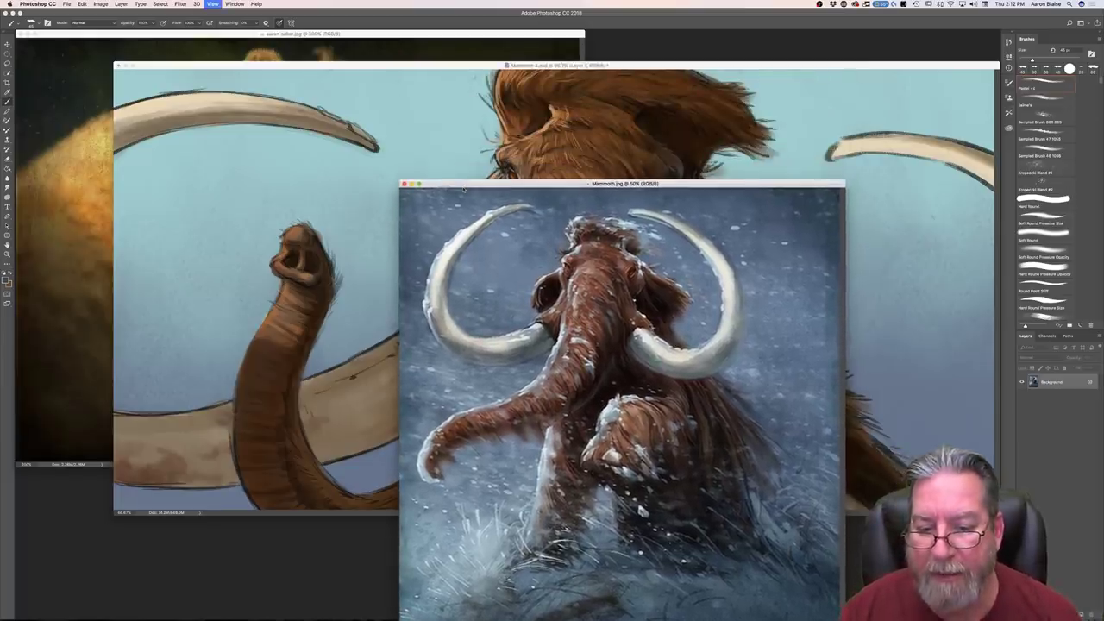
key(super+plus)
key(super+plus)
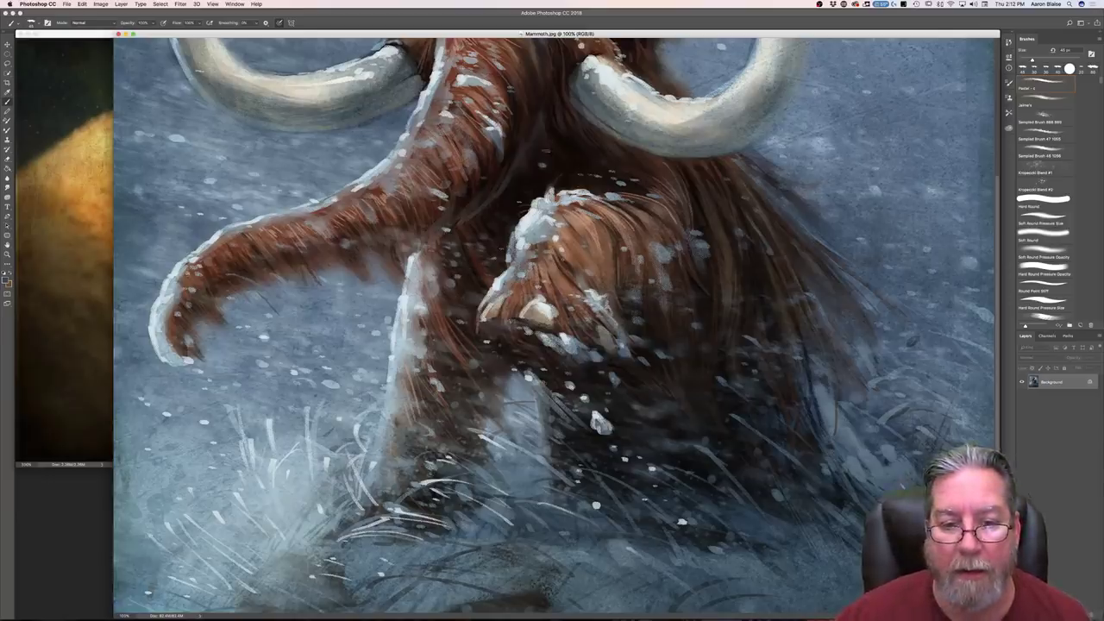
Step: View the upper part of the Mammoth.jpg reference, move it out of the way, and show the Mammoth 2.psd painting in full-screen mode
scroll(553, 327, up, 5)
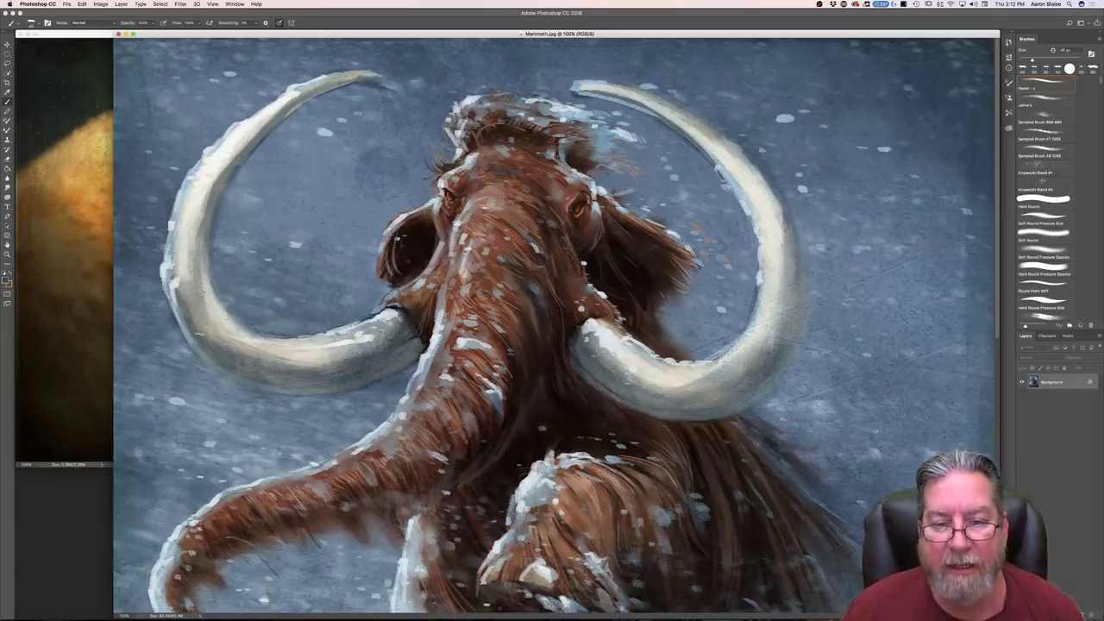
drag(322, 34, 374, 528)
click(361, 76)
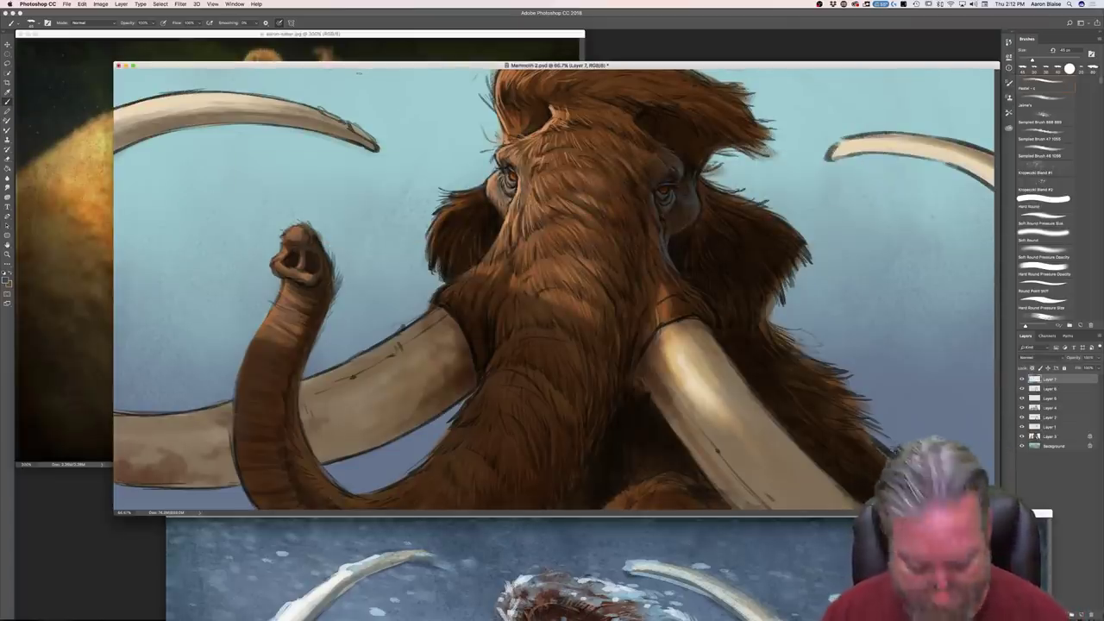
key(f)
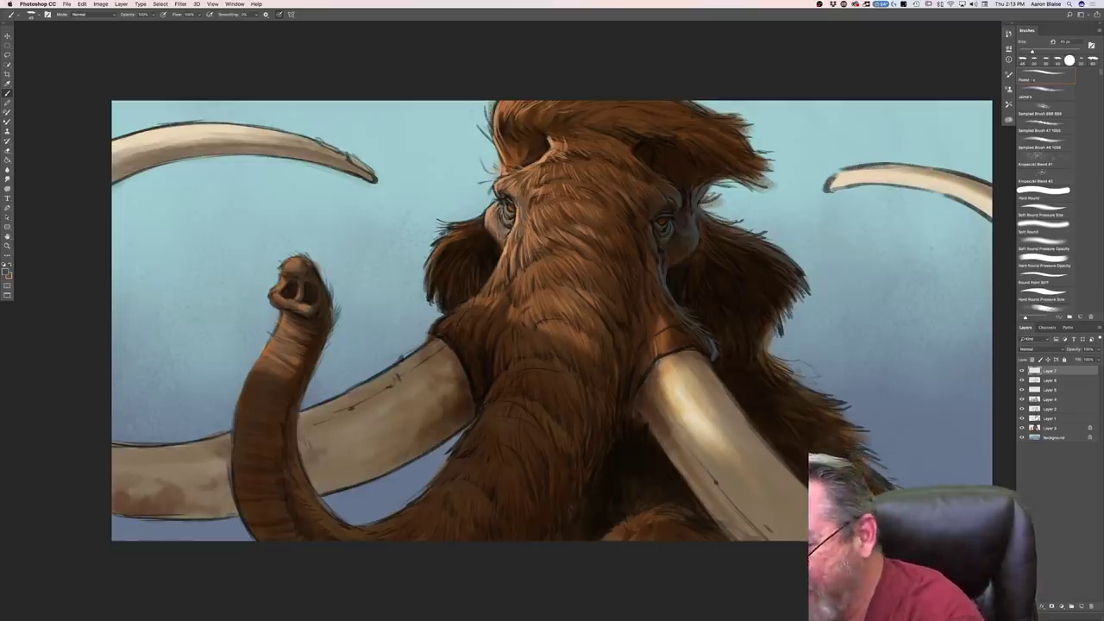
Step: Try the Multiply blend mode on the layer just above Layer 1 and restore it to Normal
click(1046, 410)
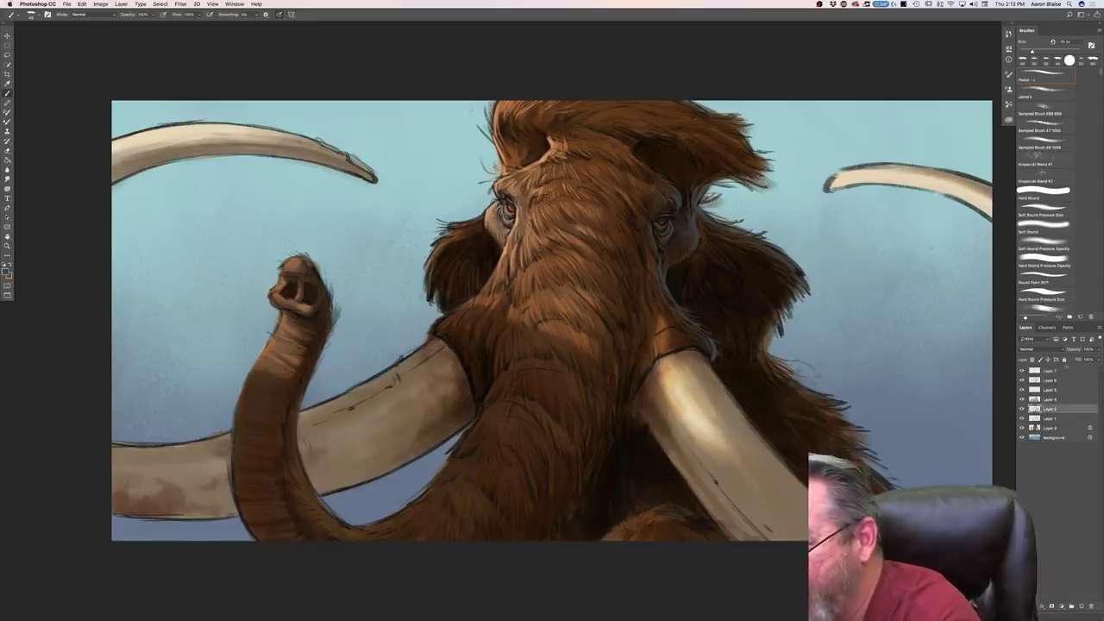
click(1035, 349)
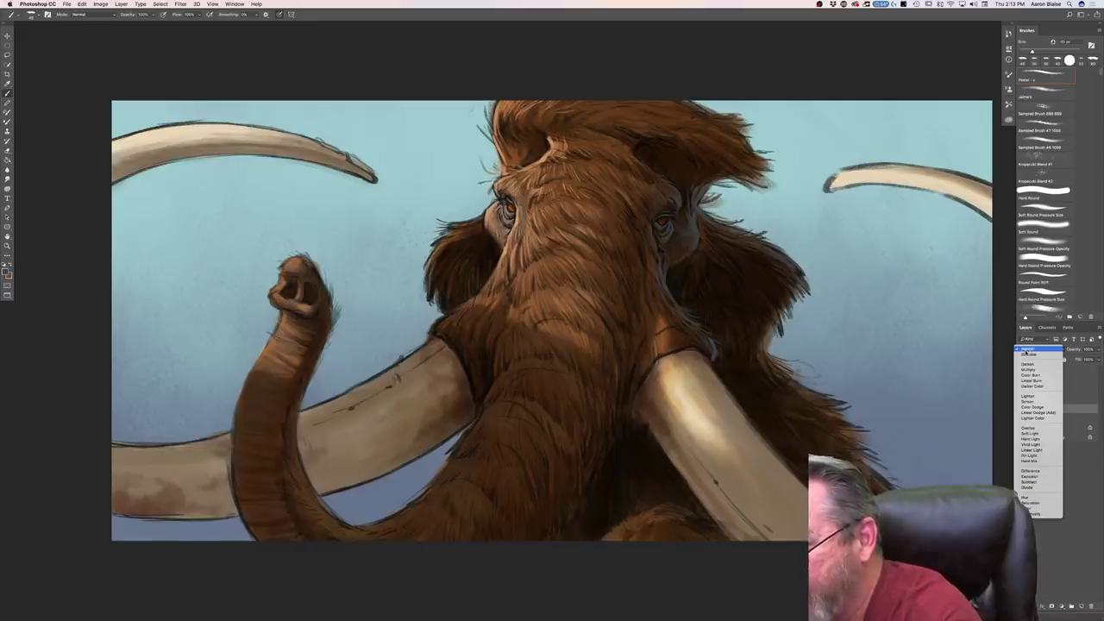
click(1022, 369)
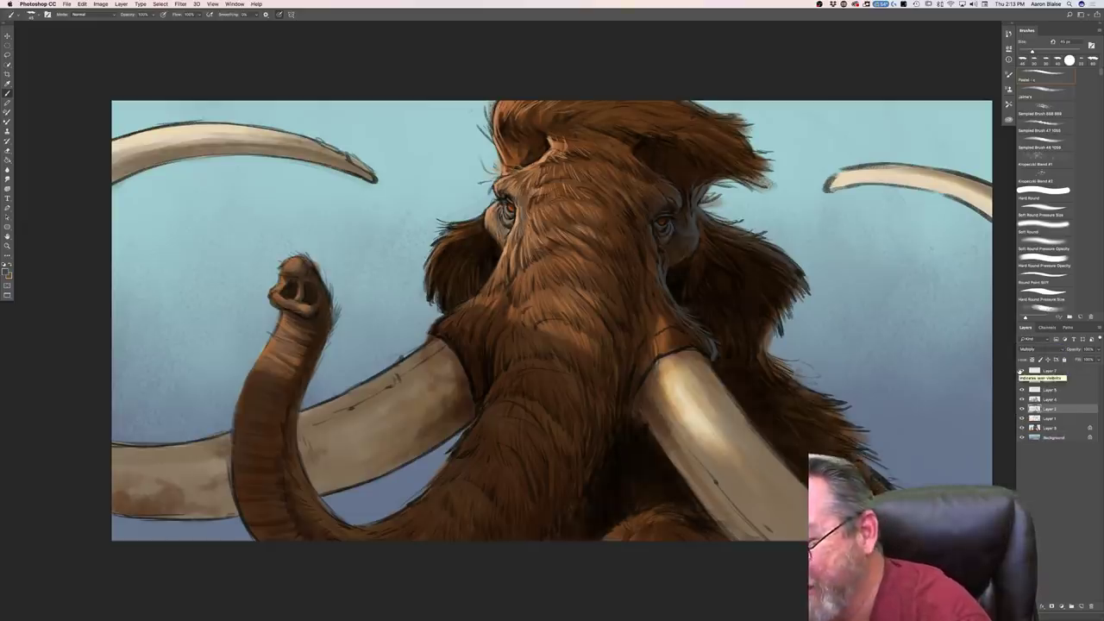
click(1021, 349)
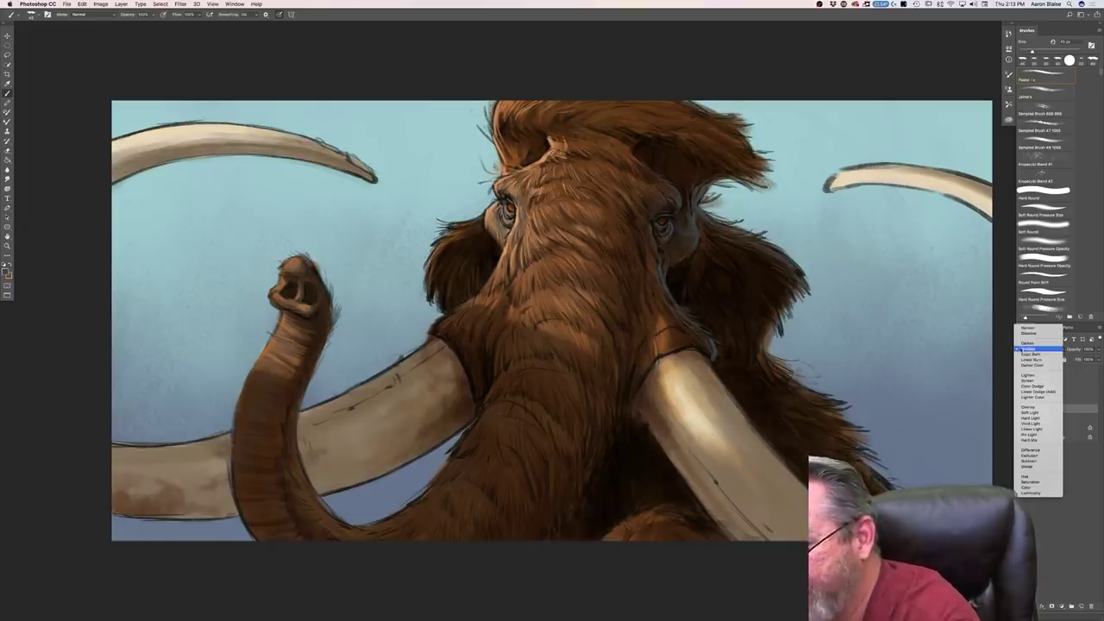
click(1028, 329)
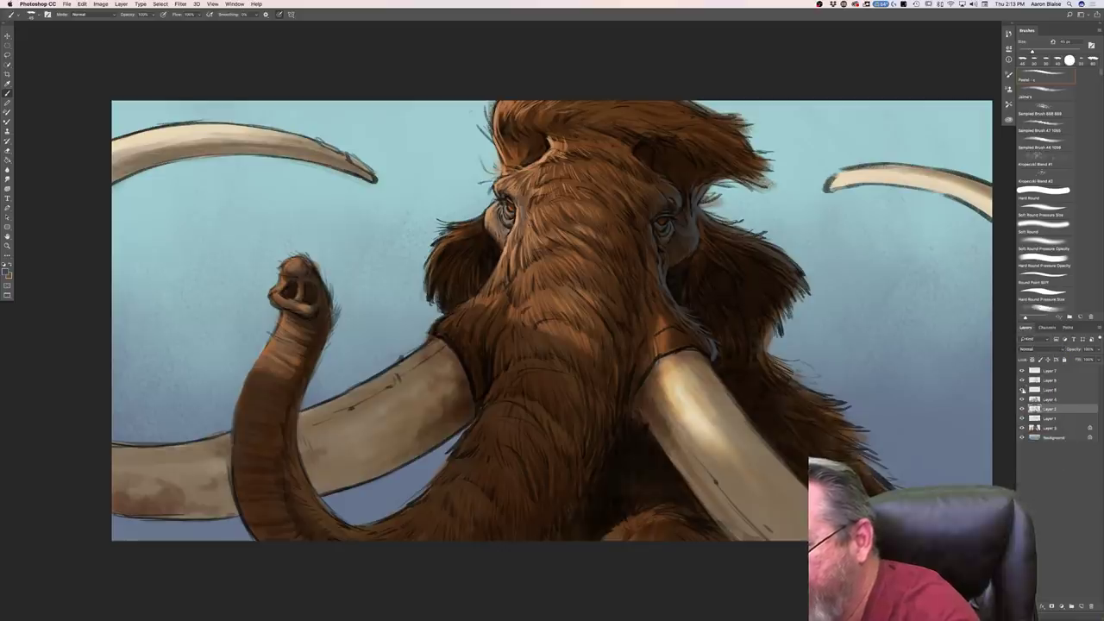
Step: Make Layer 7 active, paint cool light on the body fur behind the right-hand tusk, and enlarge the brush
click(1045, 372)
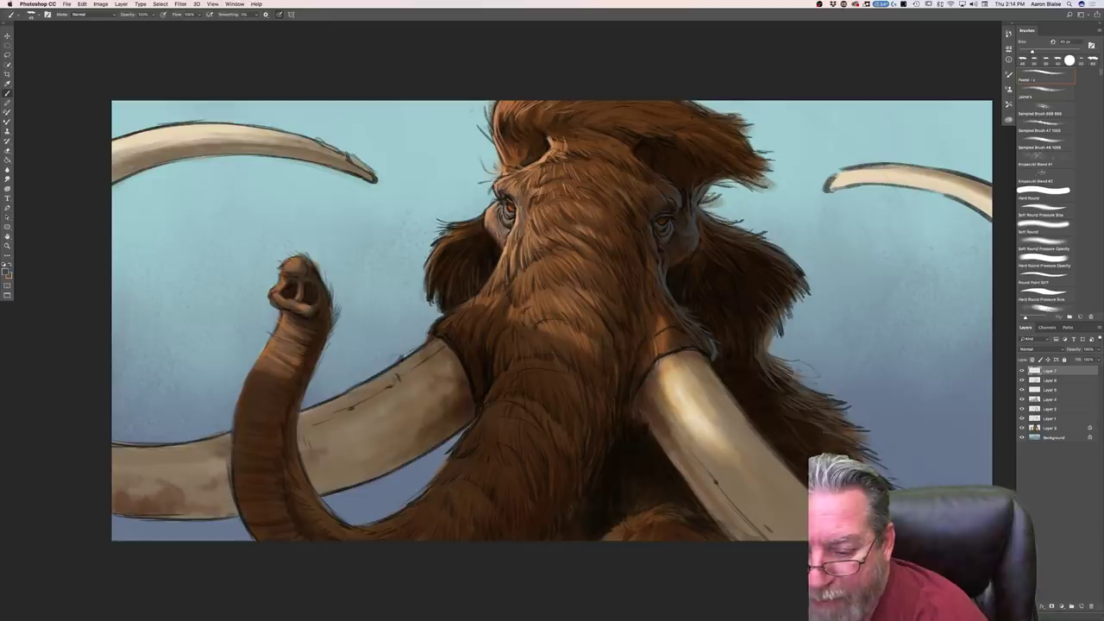
key(bracketright)
key(bracketright)
key(bracketright)
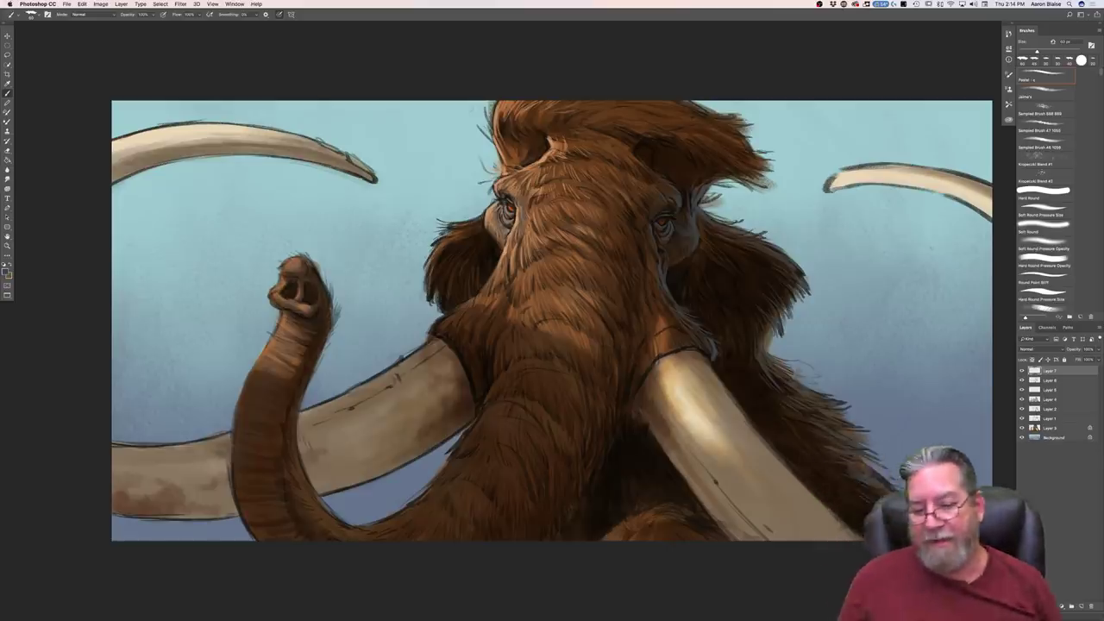
Step: Set the foreground to a lighter slate blue (H 203, S 33, B 64) and paint reflected light along the right-hand tusk's outer edge and curved end
click(8, 271)
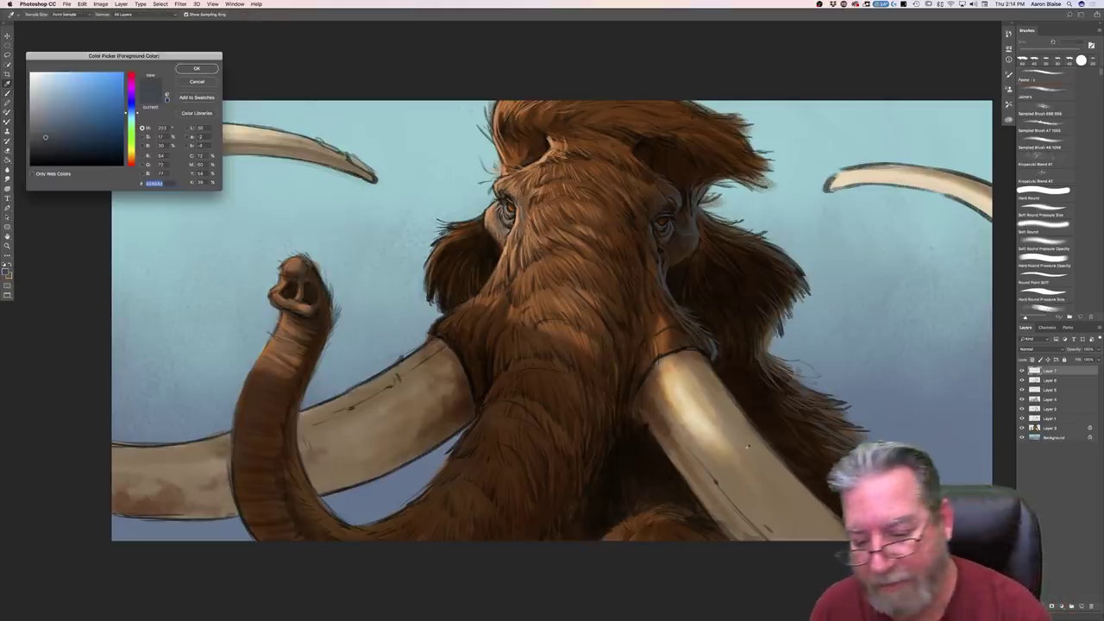
click(131, 113)
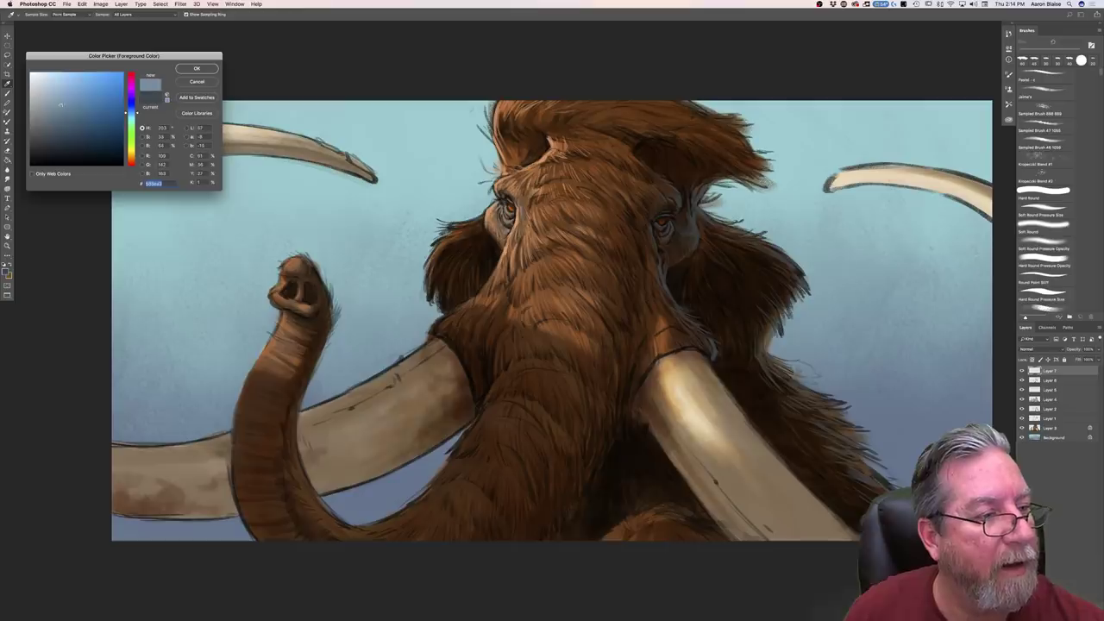
click(197, 69)
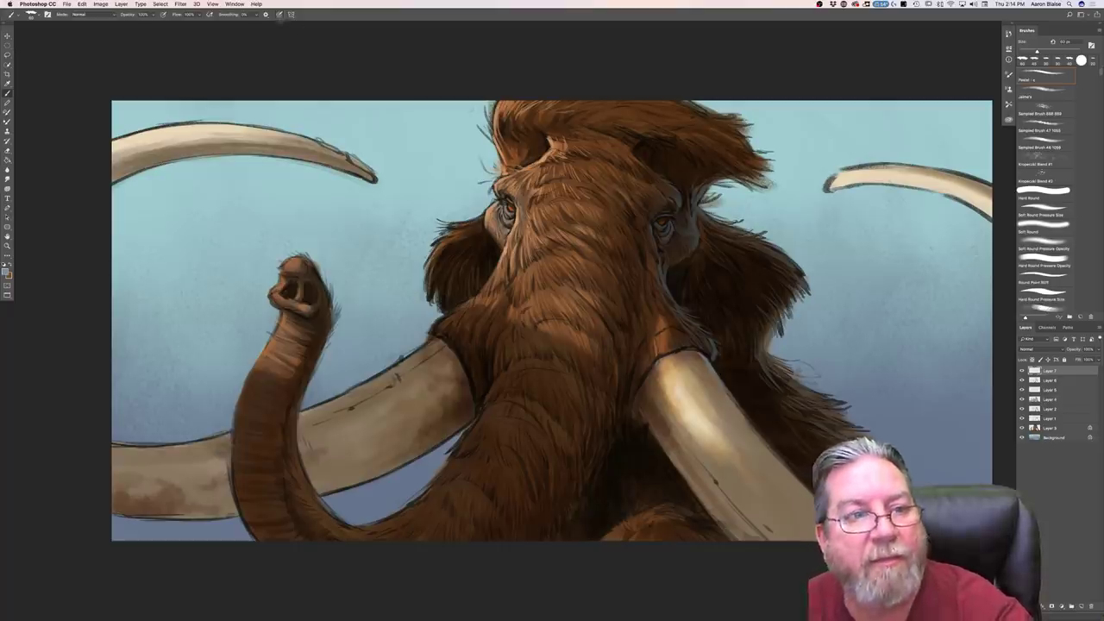
drag(721, 383, 760, 437)
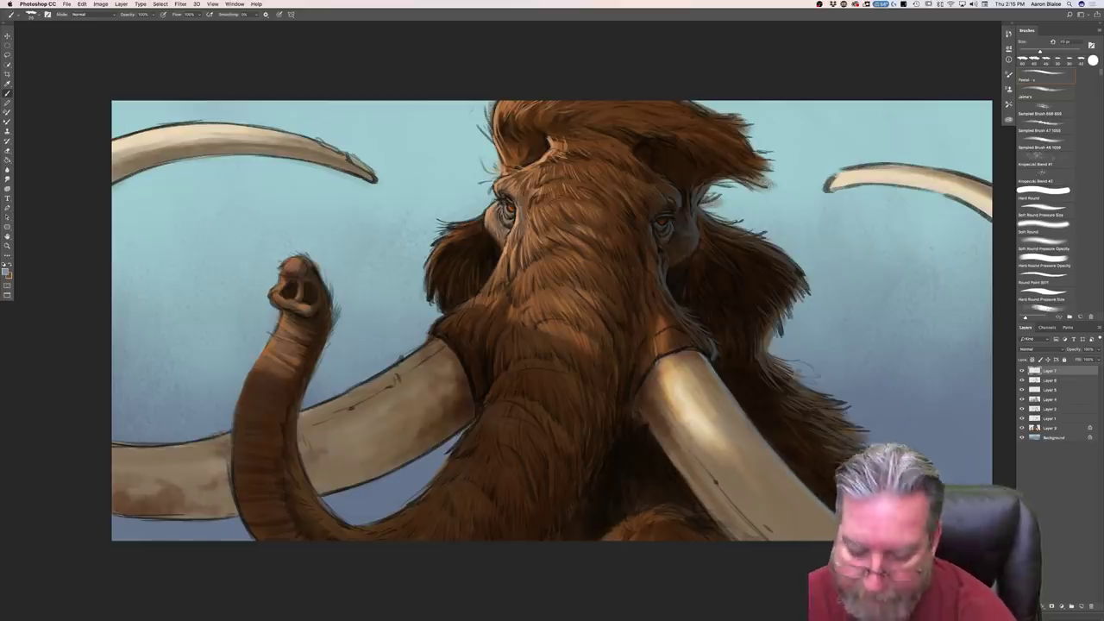
key(bracketright)
key(bracketright)
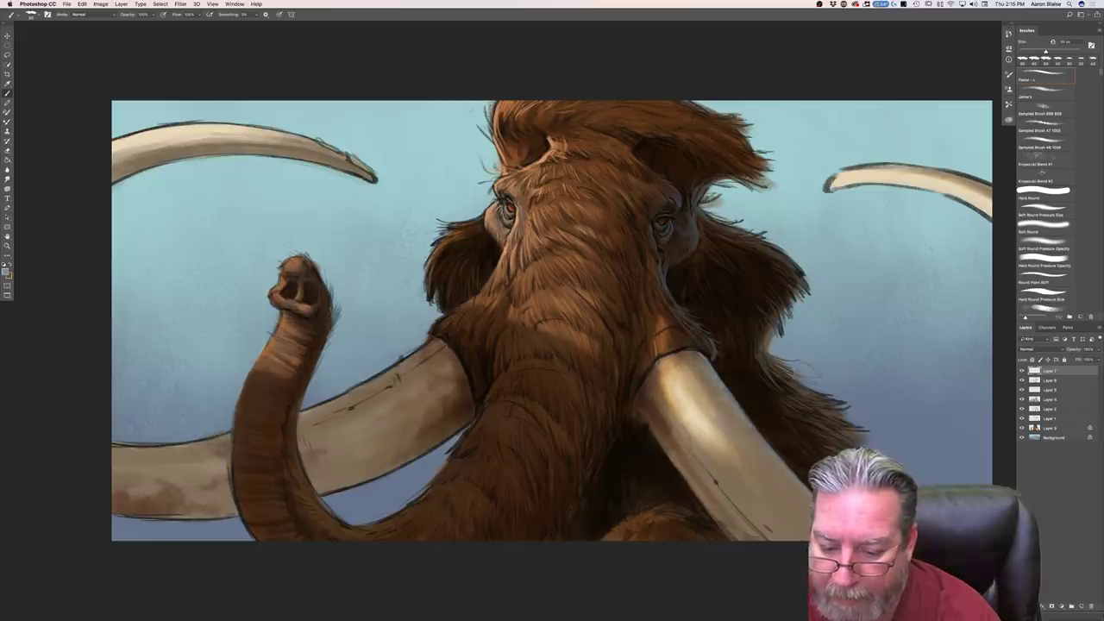
key(])
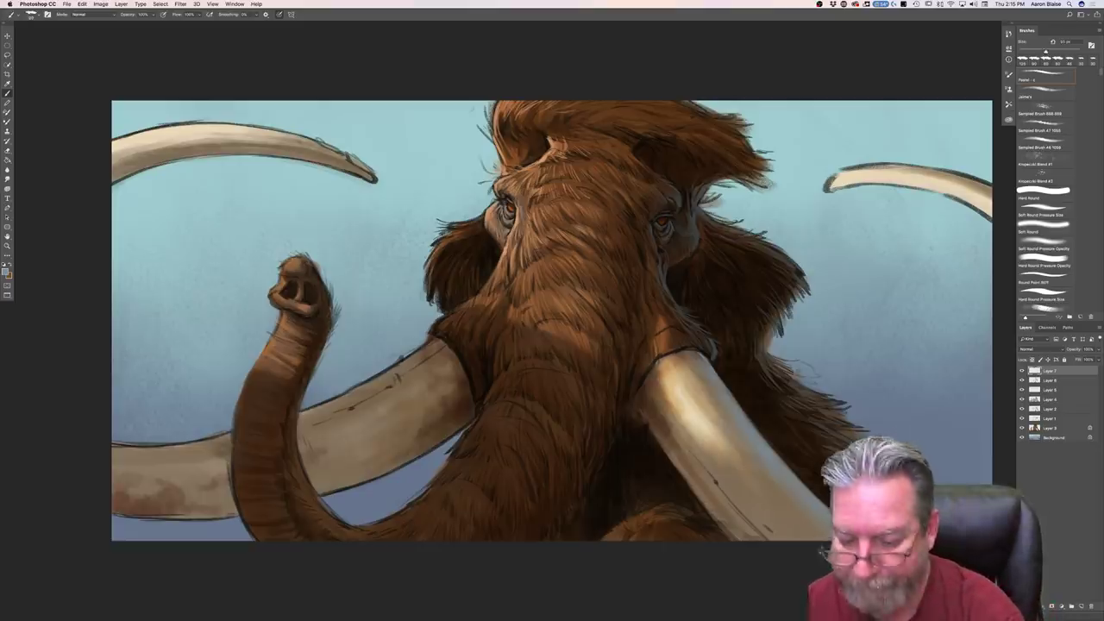
key(bracketleft)
key(bracketleft)
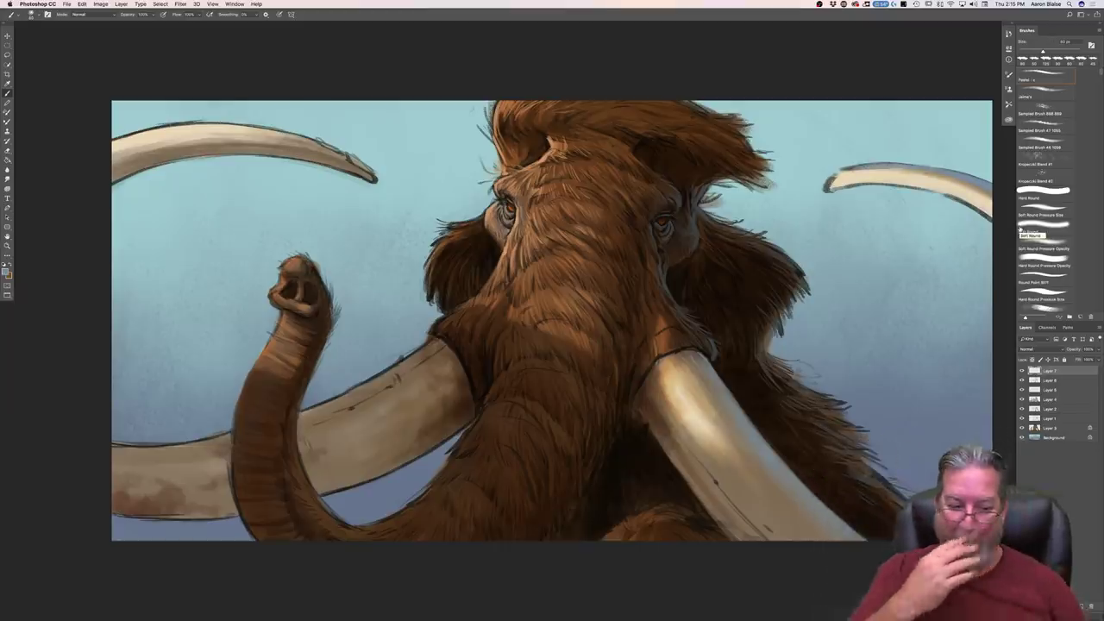
Step: Darken the foreground slate blue to H 203, S 34, B 55 and paint soft reflected light along the left-hand tusk's upper edge with larger brushes
key(bracketright)
key(bracketright)
key(bracketright)
key(bracketright)
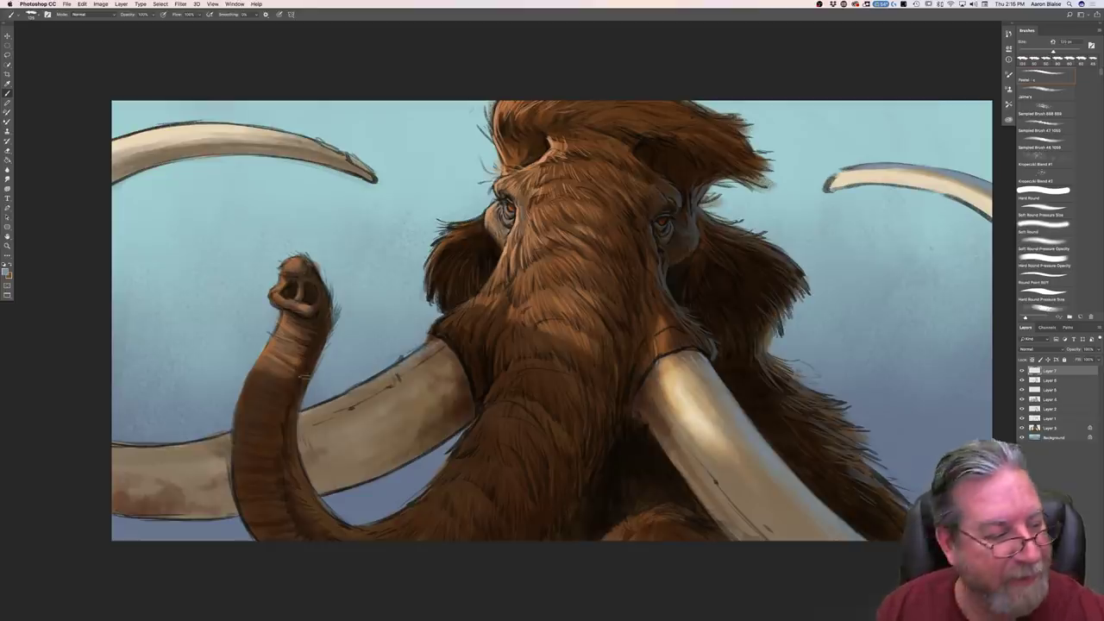
click(5, 271)
click(61, 113)
click(199, 69)
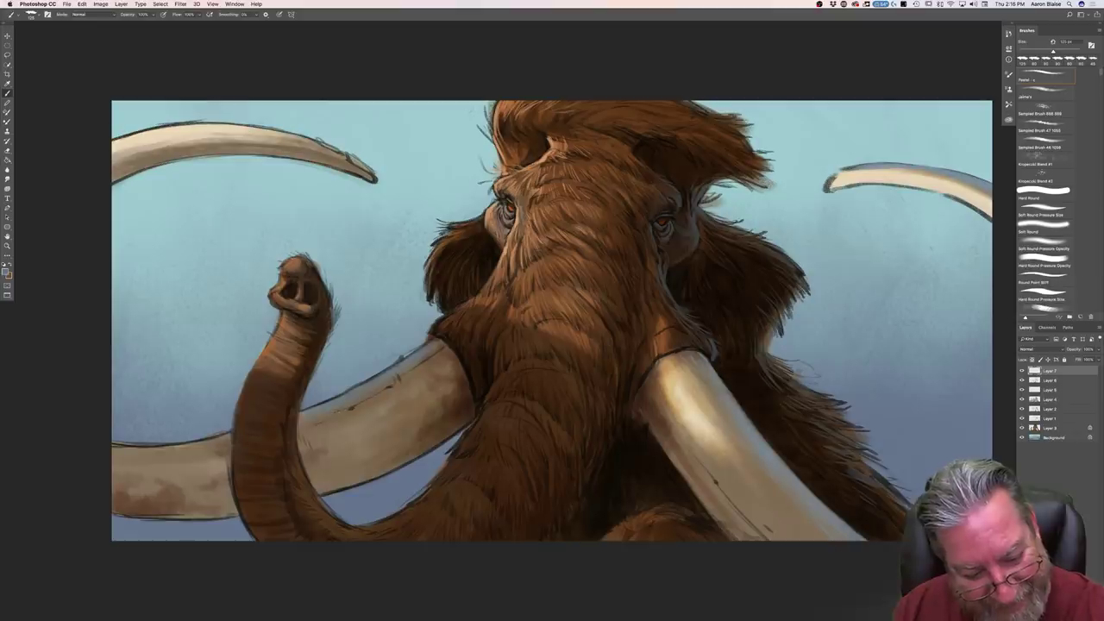
key([)
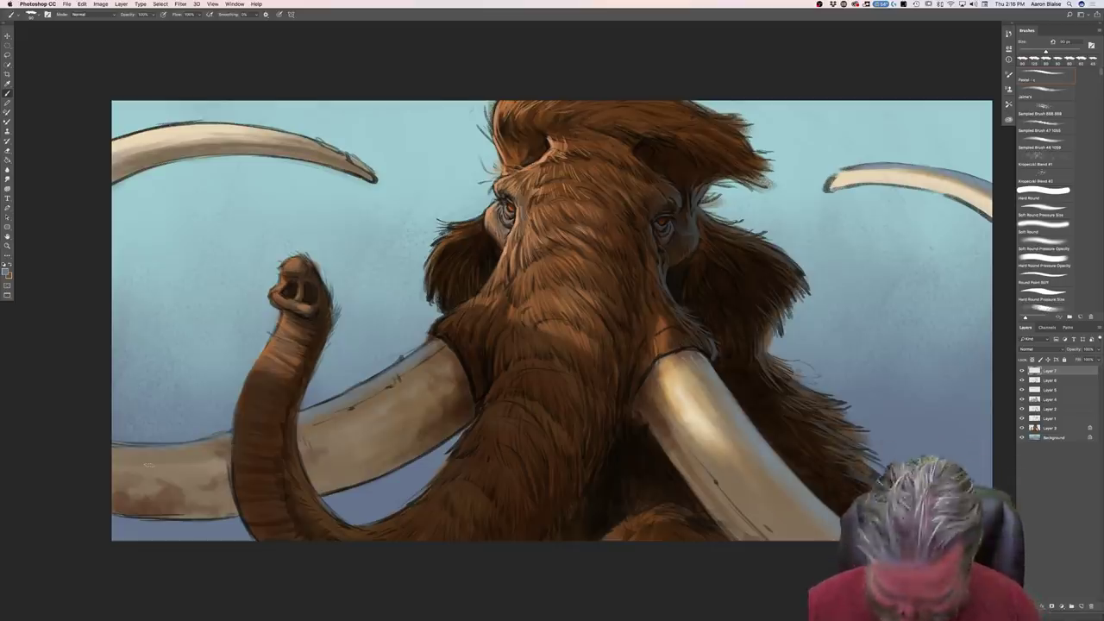
key(bracketright)
key(bracketright)
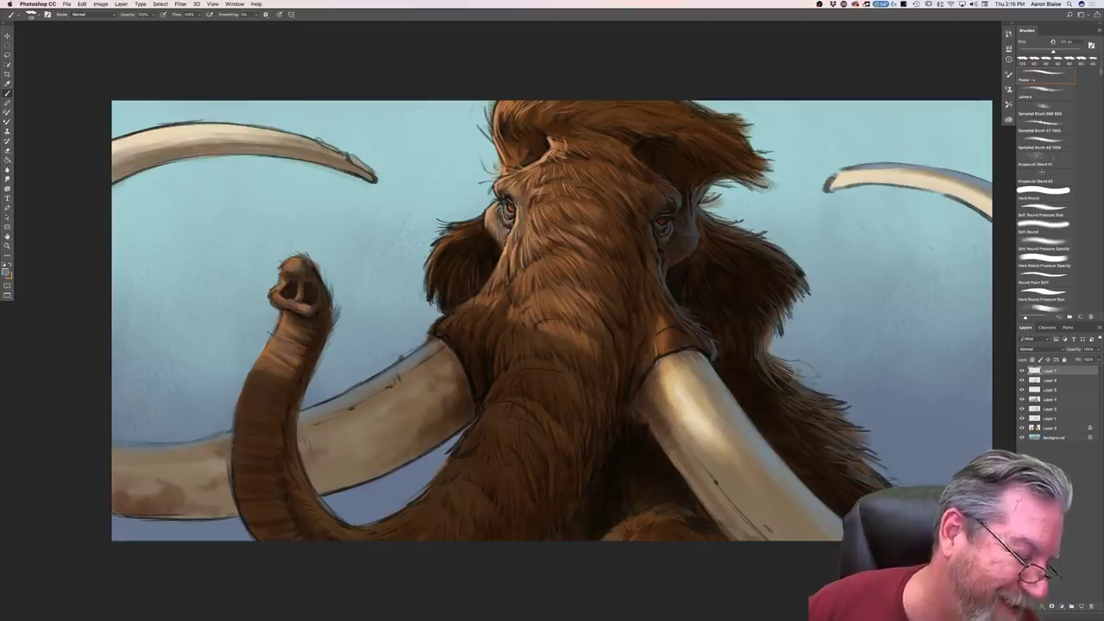
Step: Lighten the foreground to H 203, S 33, B 67 and, with a smaller brush, paint blue light along the left-hand tusk's upper edge and around its tip
click(6, 270)
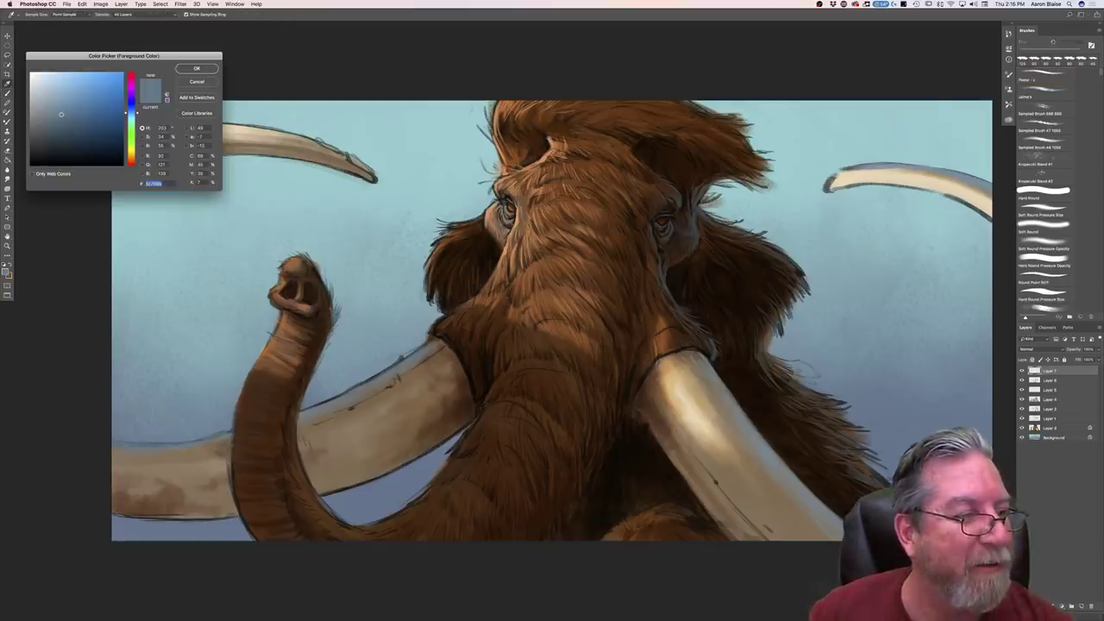
key(Return)
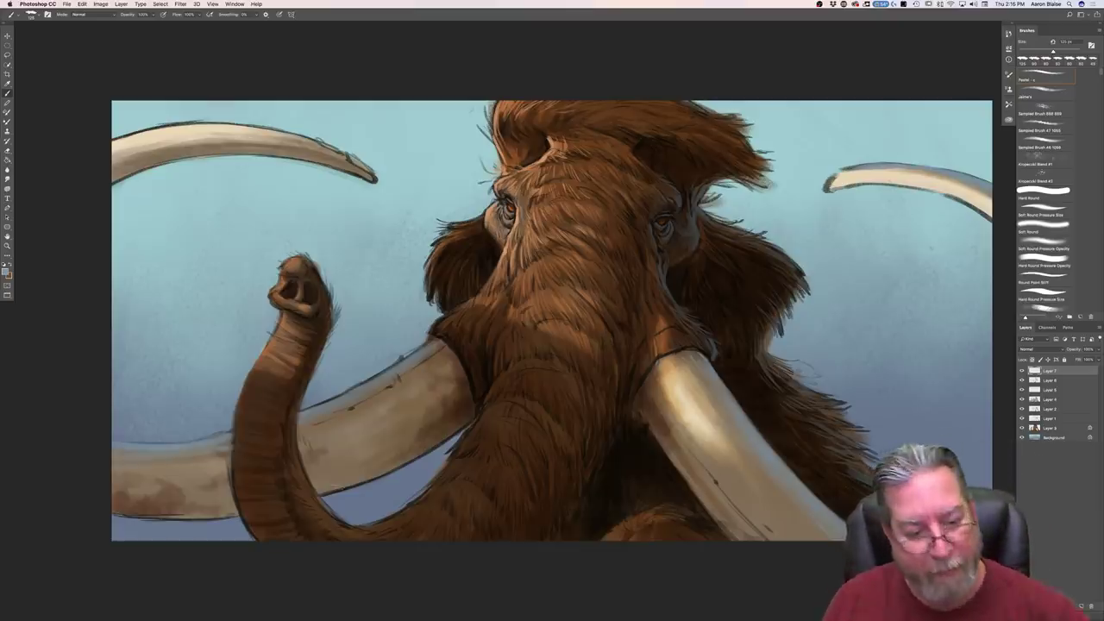
key([)
key([)
key([)
key([)
key([)
key([)
key([)
key([)
key([)
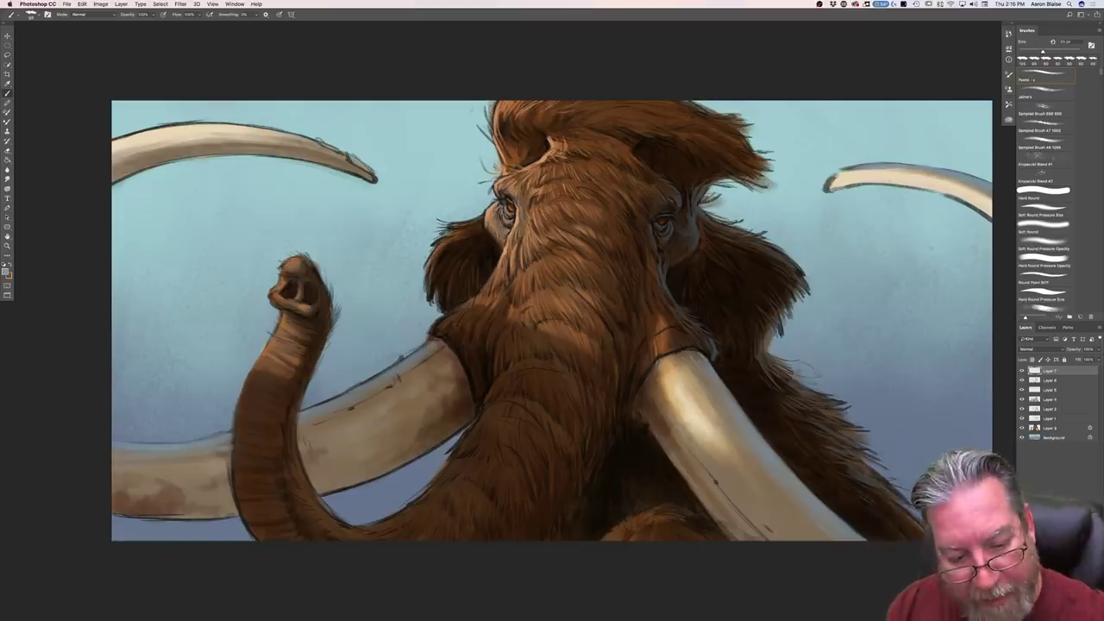
key([)
key([)
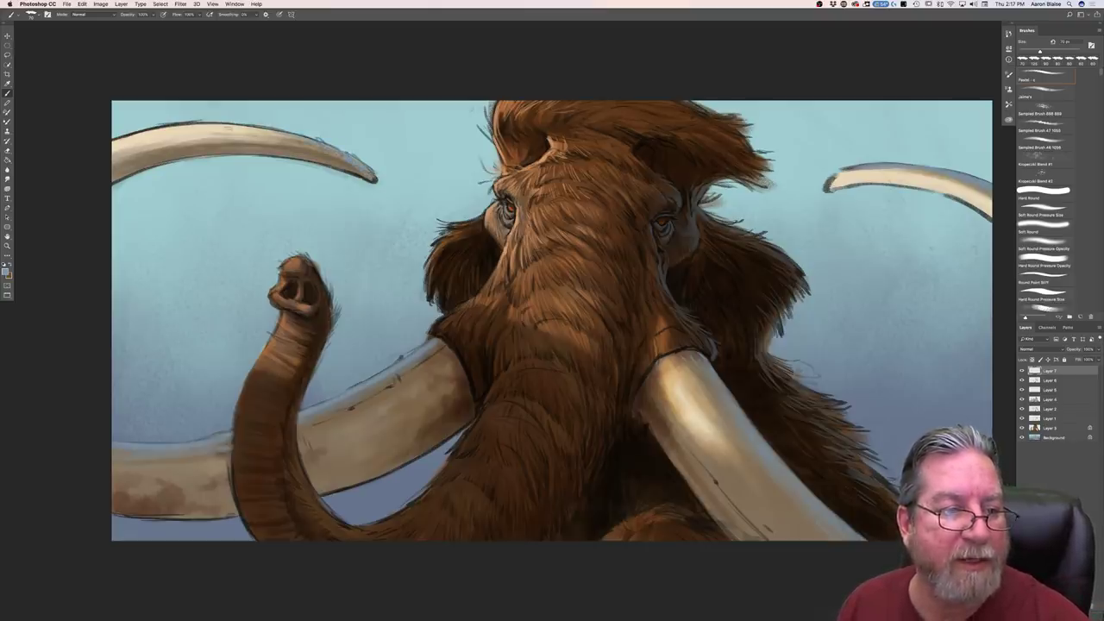
drag(364, 178, 303, 159)
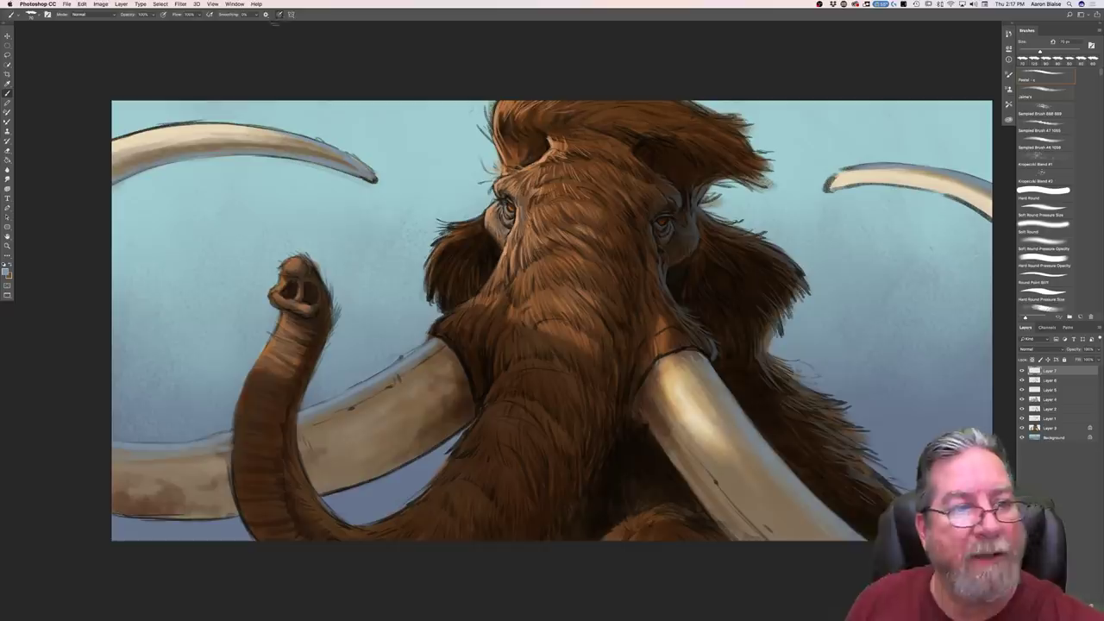
Step: With a much smaller brush and a dark slate blue foreground (H 203, S 33, B 34), paint cool fur strokes down the right-hand side of the face
key(bracketleft)
key(bracketleft)
key(bracketleft)
key(bracketleft)
key(bracketleft)
key(bracketleft)
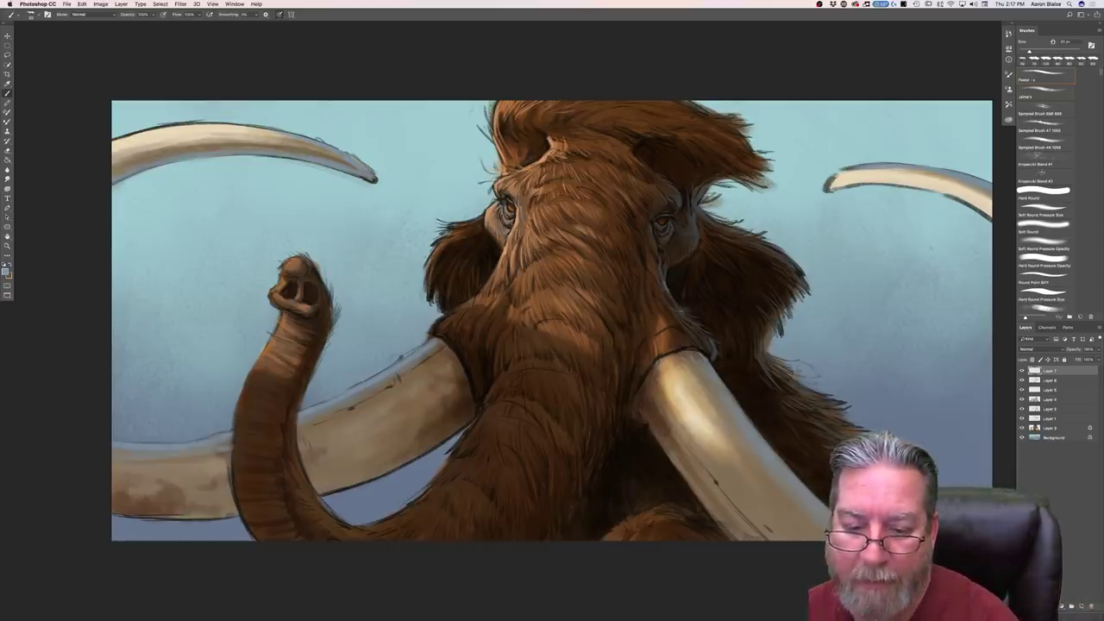
click(5, 271)
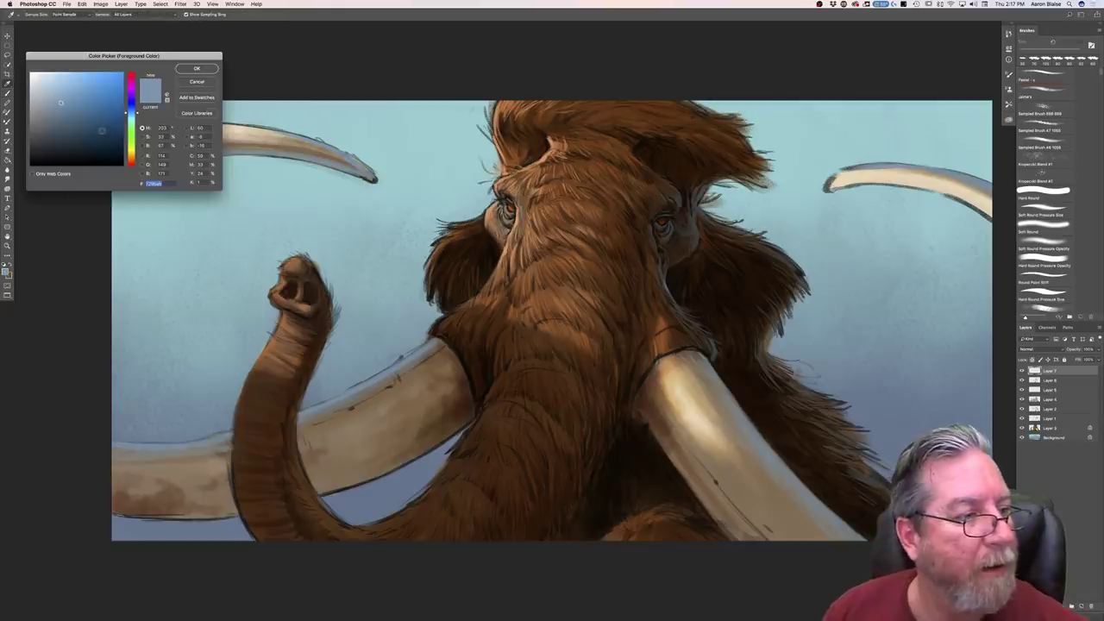
click(59, 133)
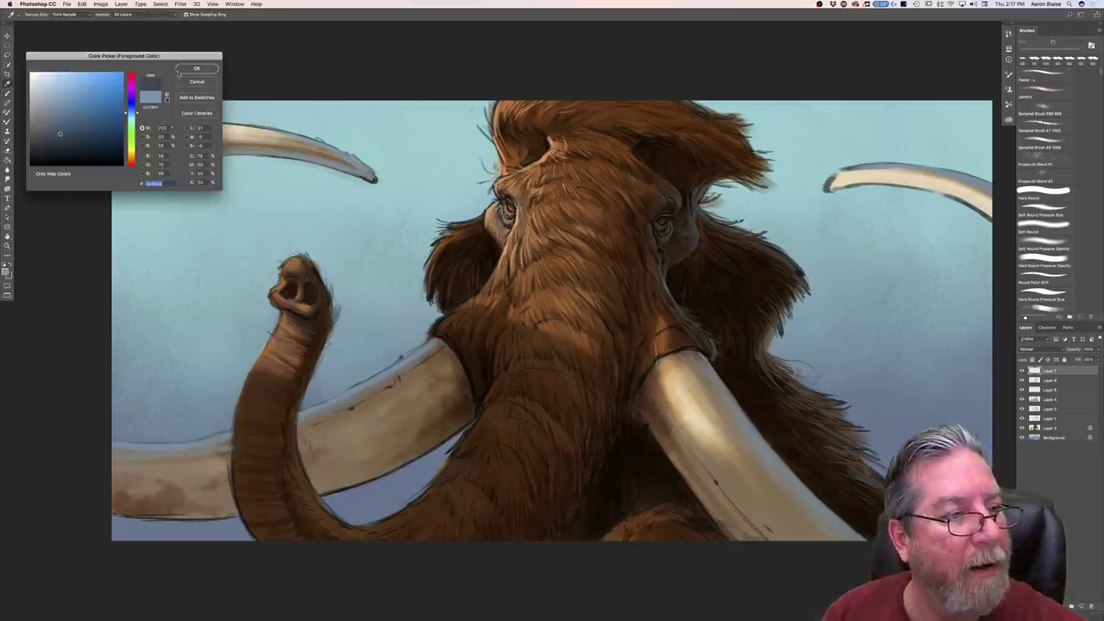
click(187, 70)
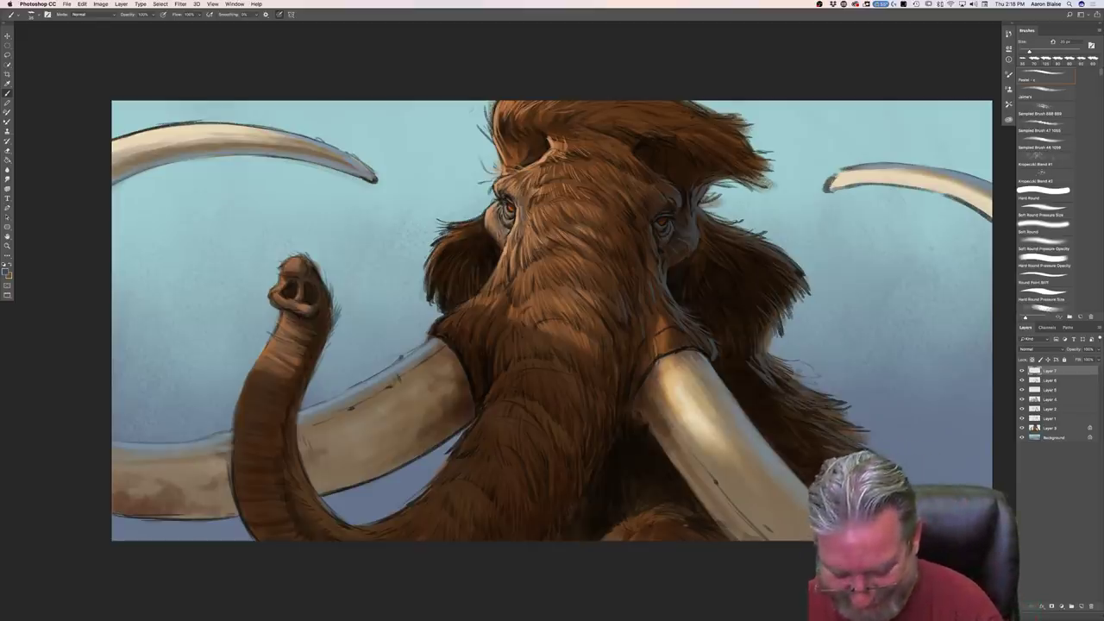
Step: Enlarge the brush, paint cool light on the leg fur between the tusks, and use slate blue H 203, S 29, B 44 on the head crest
key(bracketright)
key(bracketright)
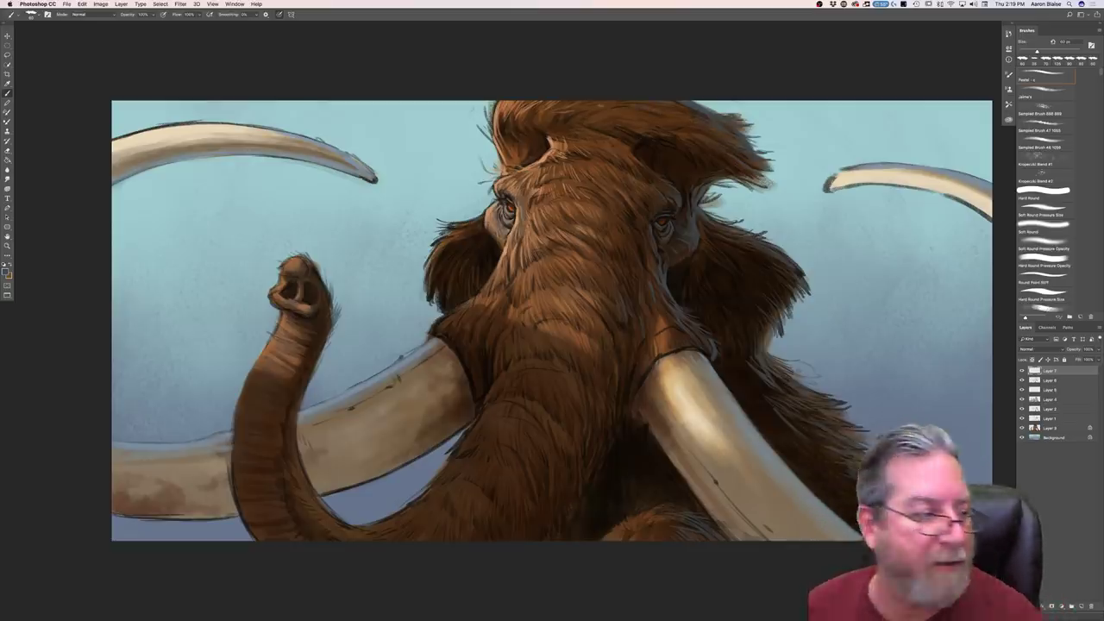
click(5, 272)
key(Return)
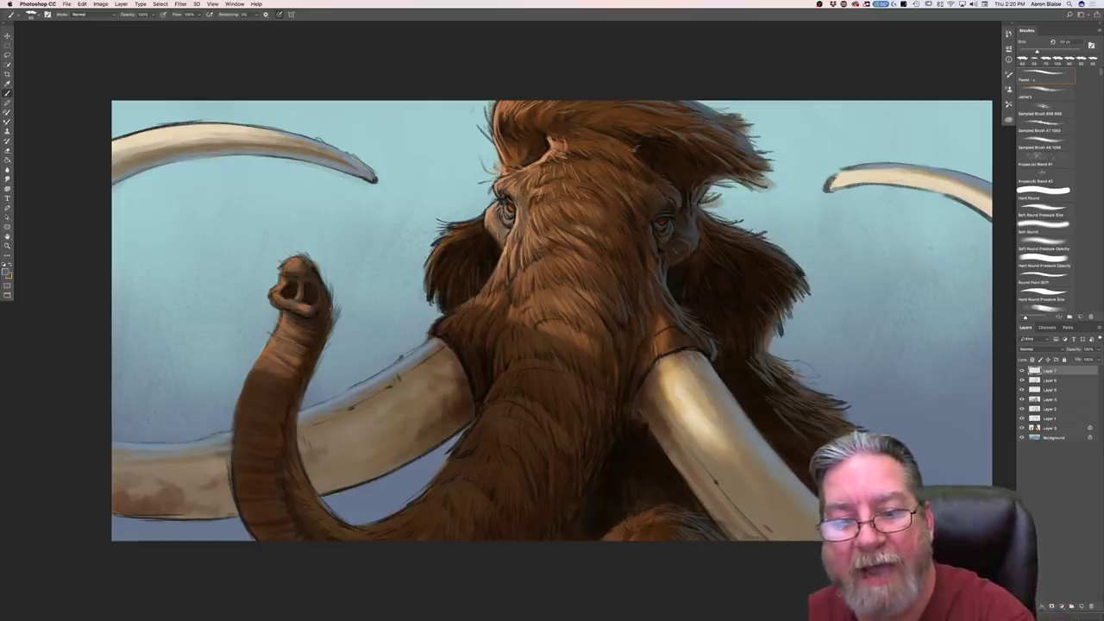
Step: Adjust the slate blue foreground, keep the Pastel brush, and paint cool light along the brow below the crest and on the right-hand cheek
click(7, 271)
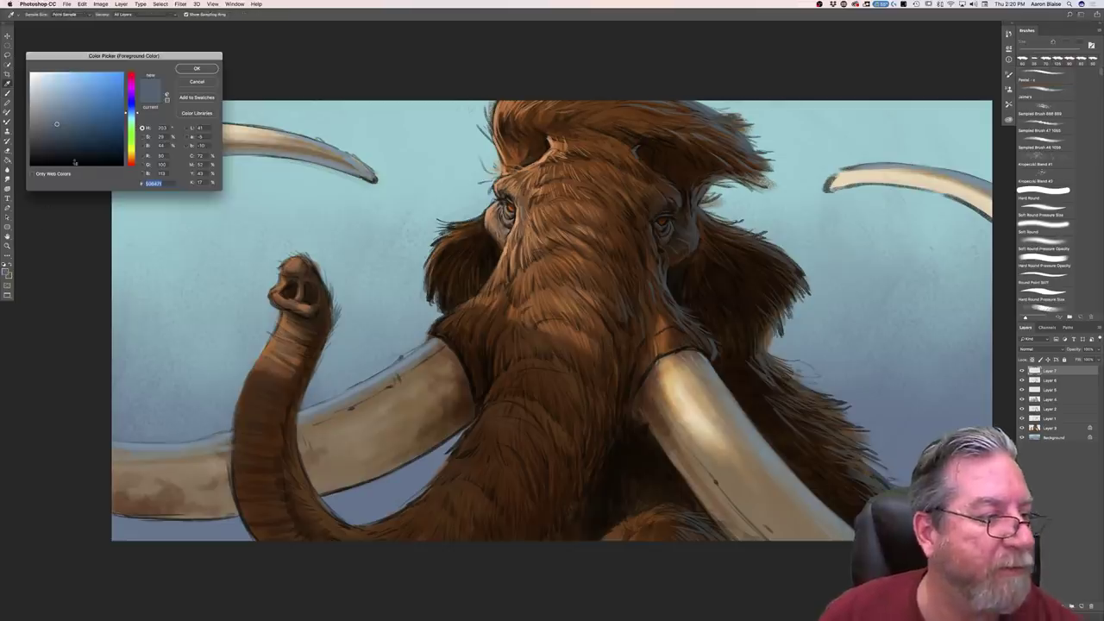
key(Return)
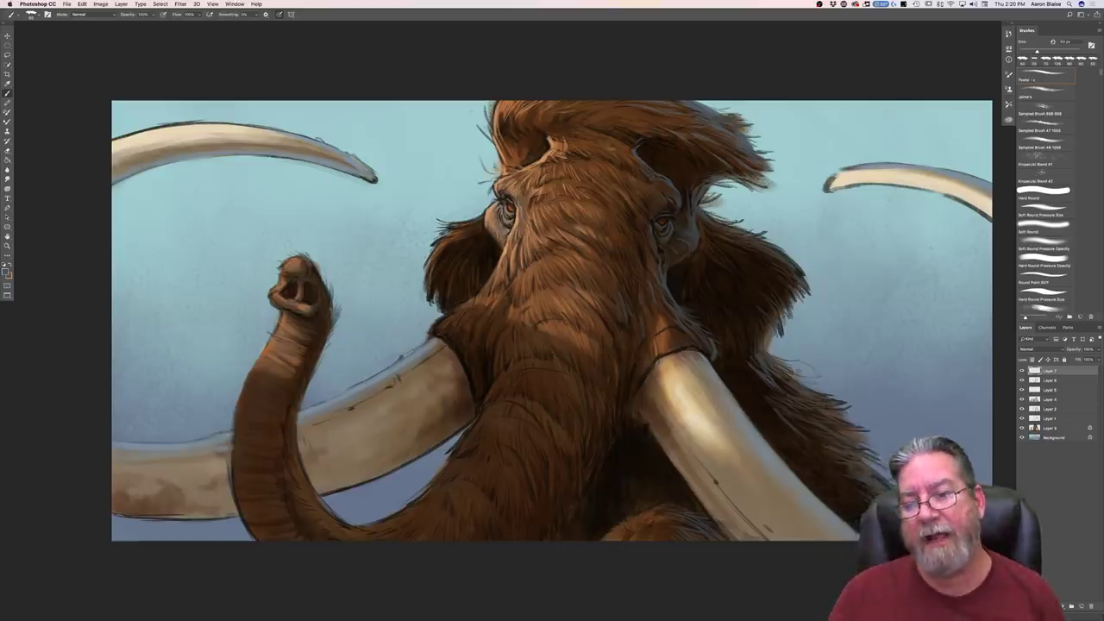
click(1043, 261)
click(1045, 75)
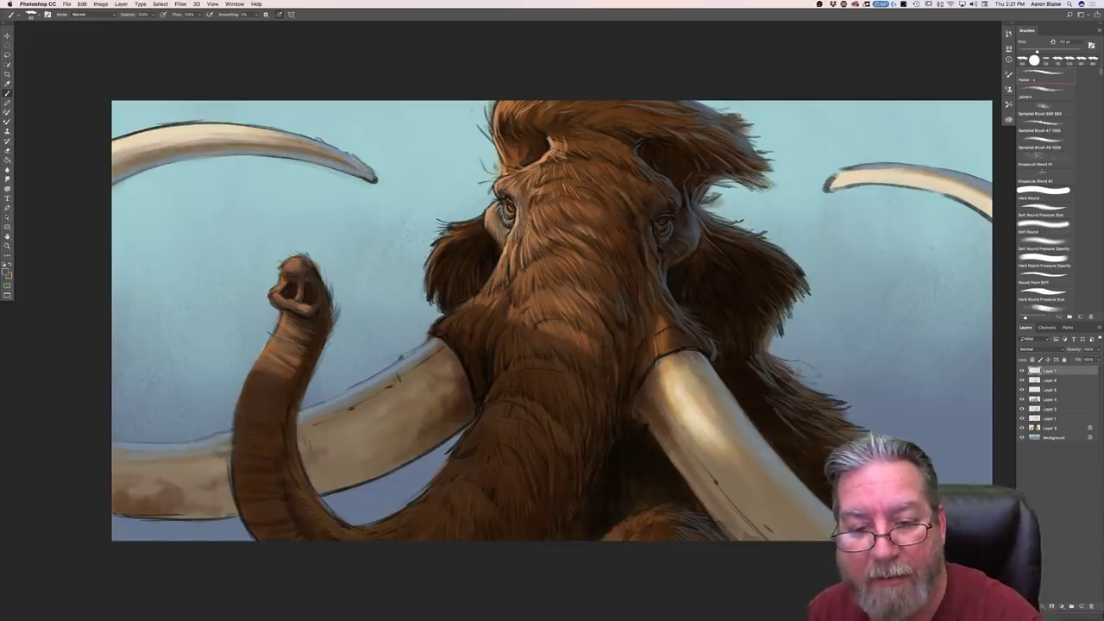
Step: Enlarge the brush slightly, keep the Pastel brush, and paint cool slate blue fur strokes along the right-hand side of the trunk
key(bracketright)
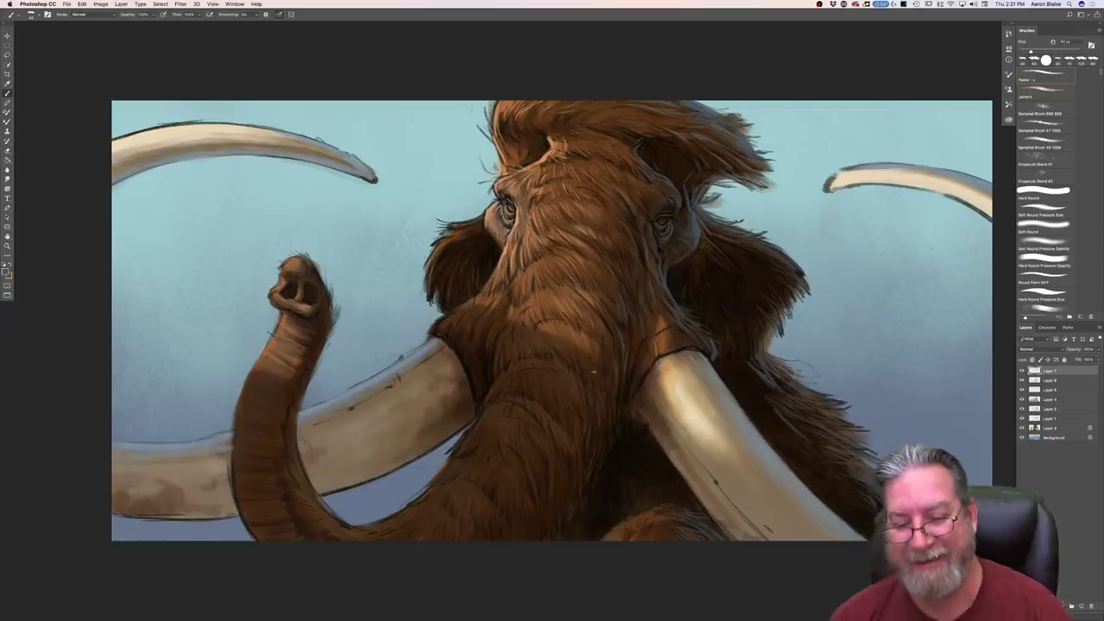
click(1043, 259)
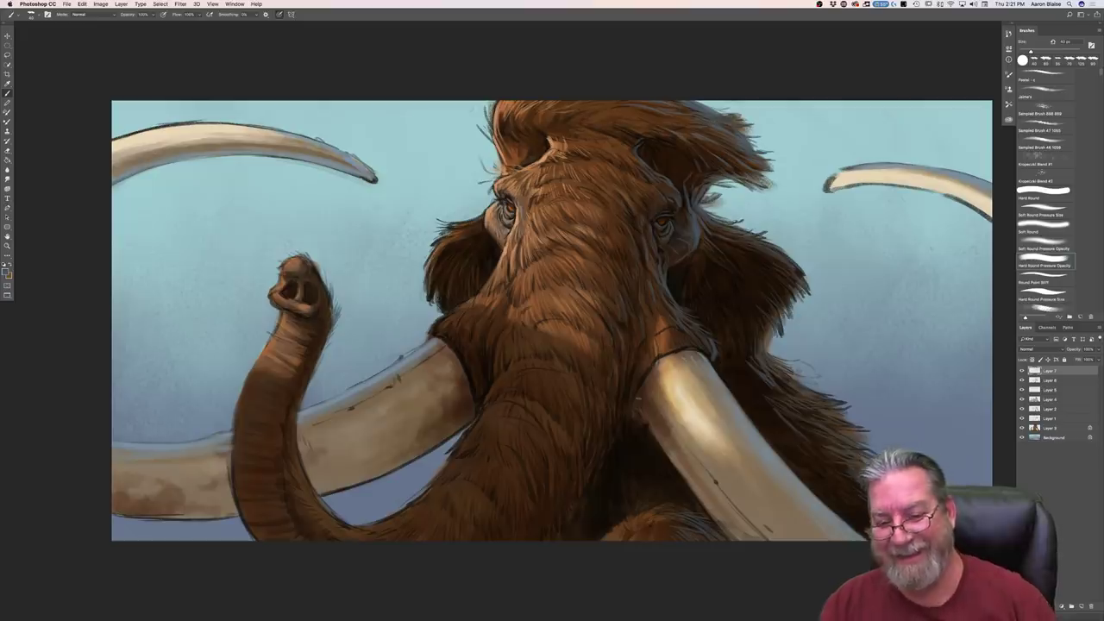
click(1044, 76)
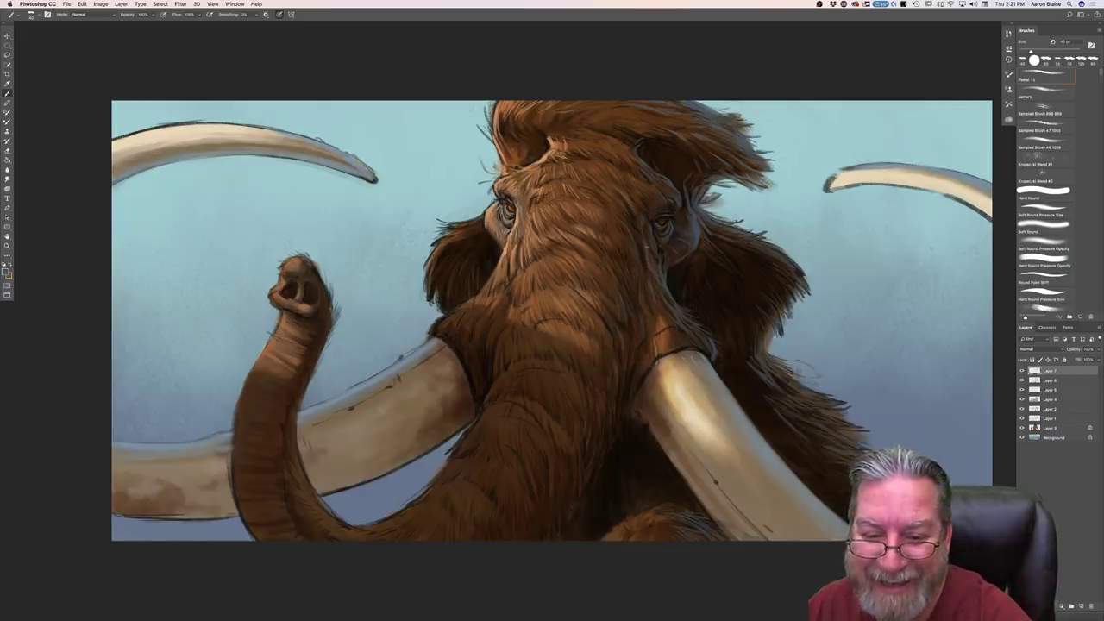
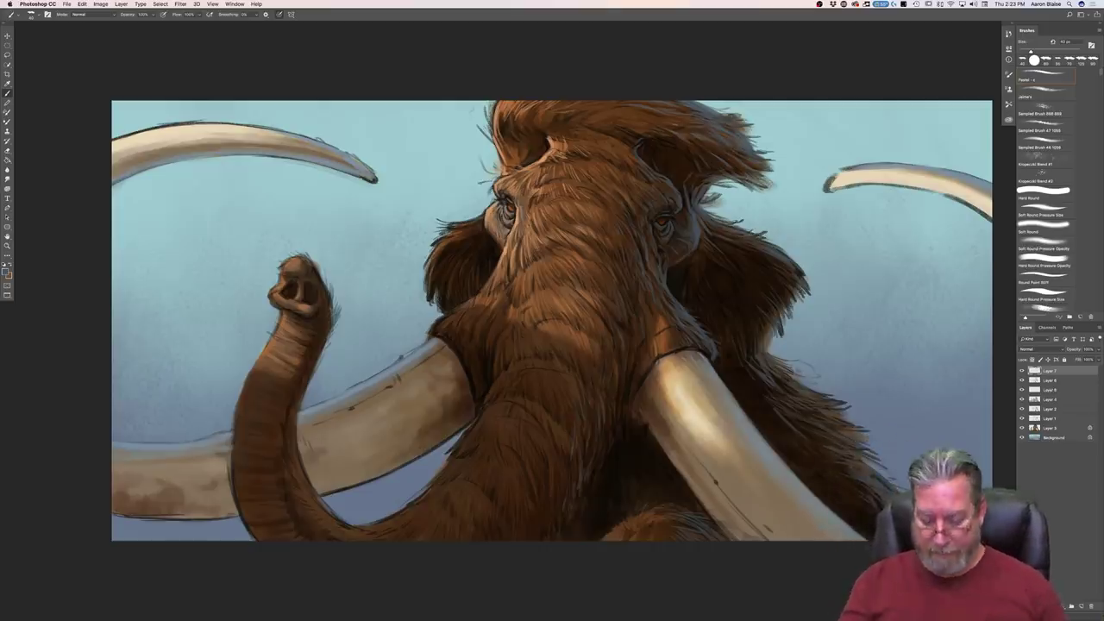
key(super+minus)
key(super+minus)
key(super+minus)
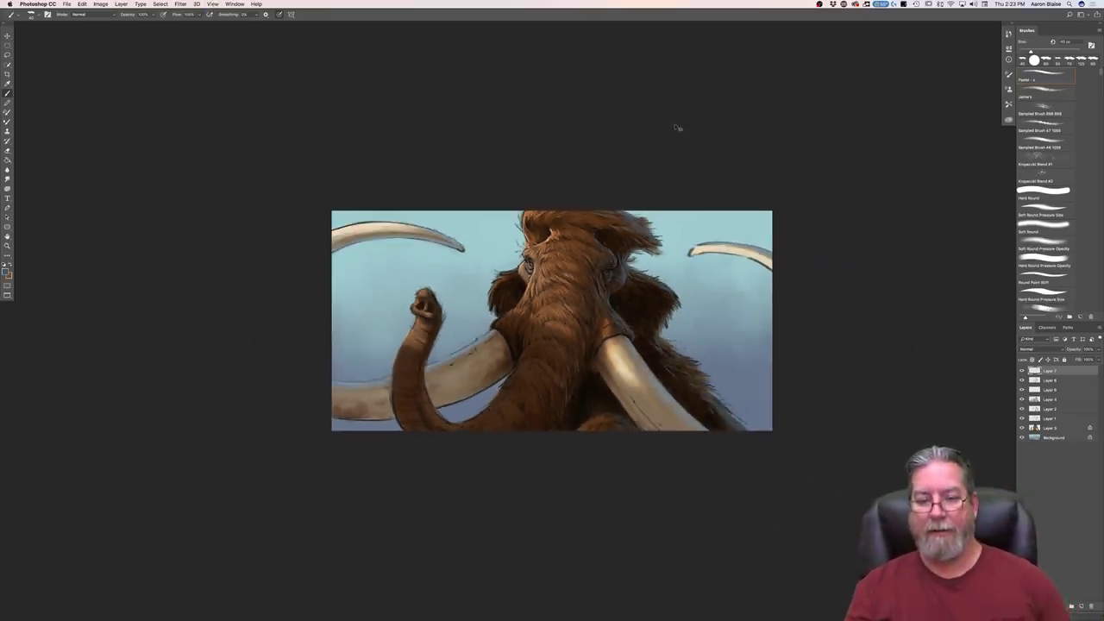
key(super+plus)
key(super+plus)
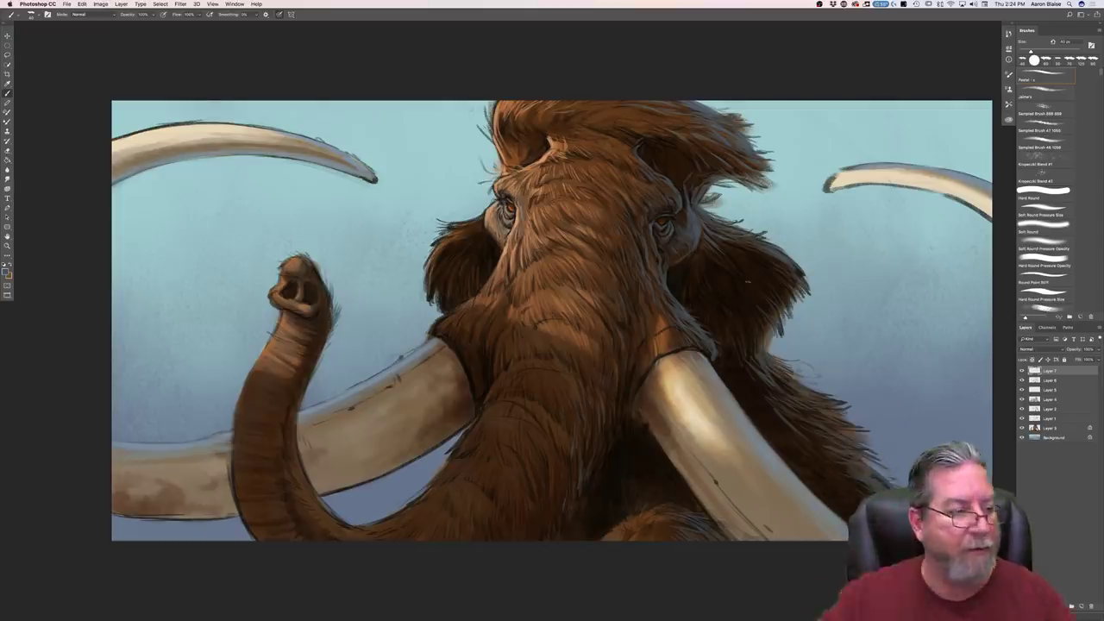
Step: Lighten the slate blue foreground to H 198, S 32, B 57 and paint cool fur highlights down the trunk's right-hand side
click(6, 272)
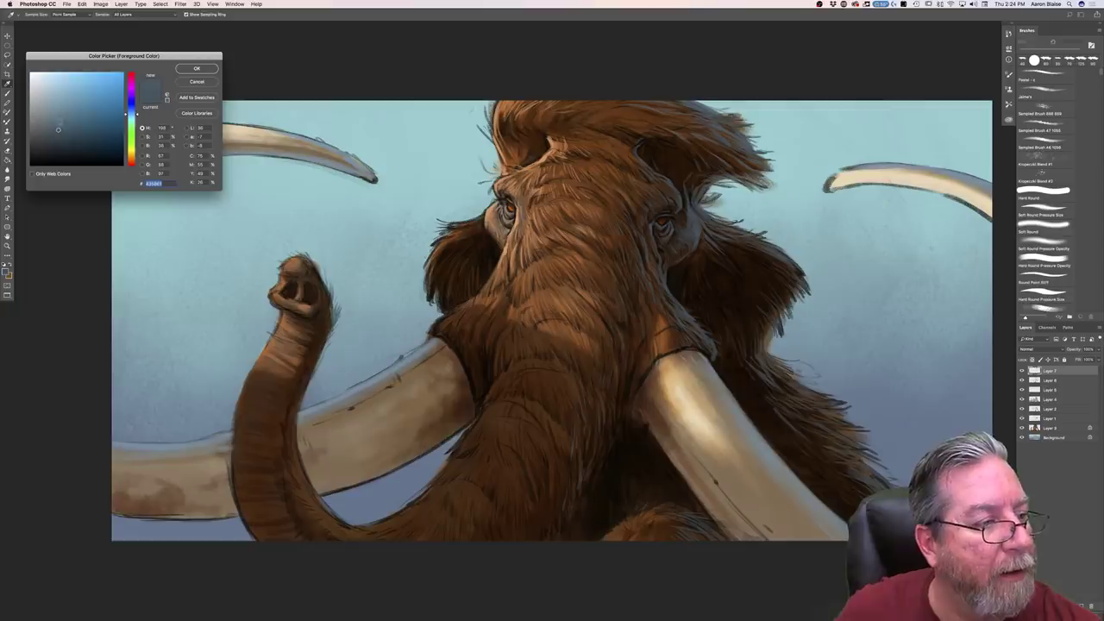
click(198, 69)
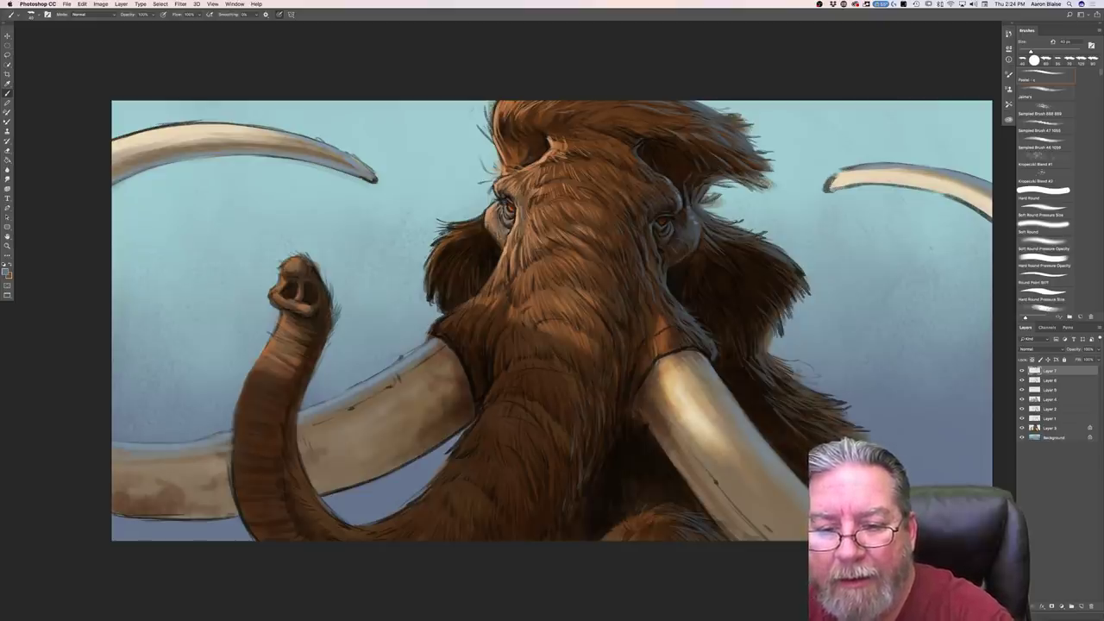
click(5, 270)
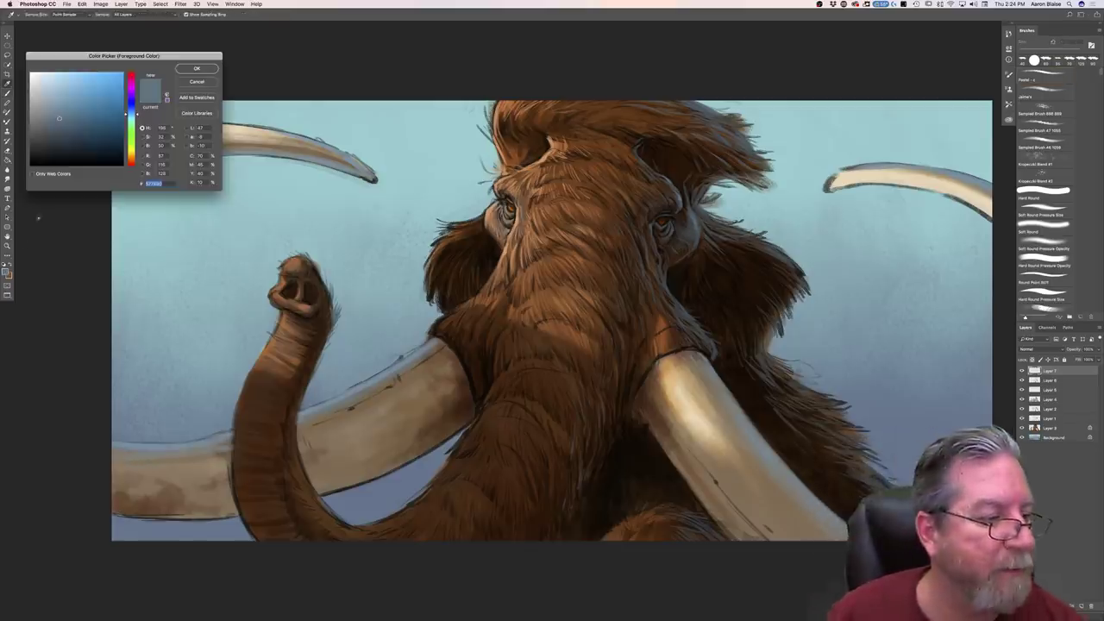
click(59, 112)
click(191, 72)
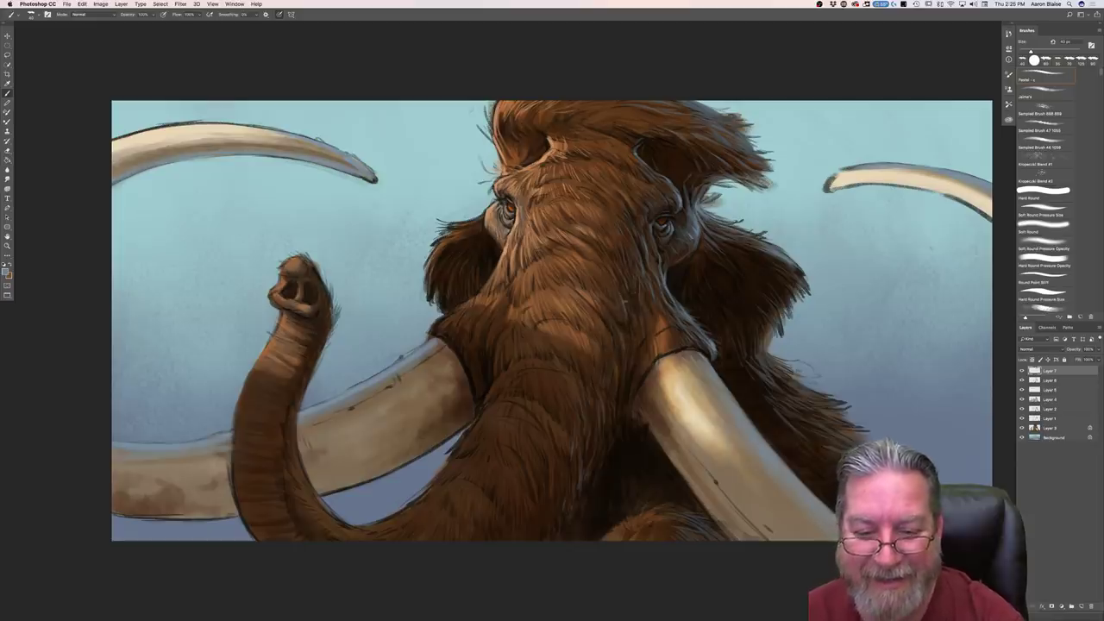
drag(611, 365, 608, 381)
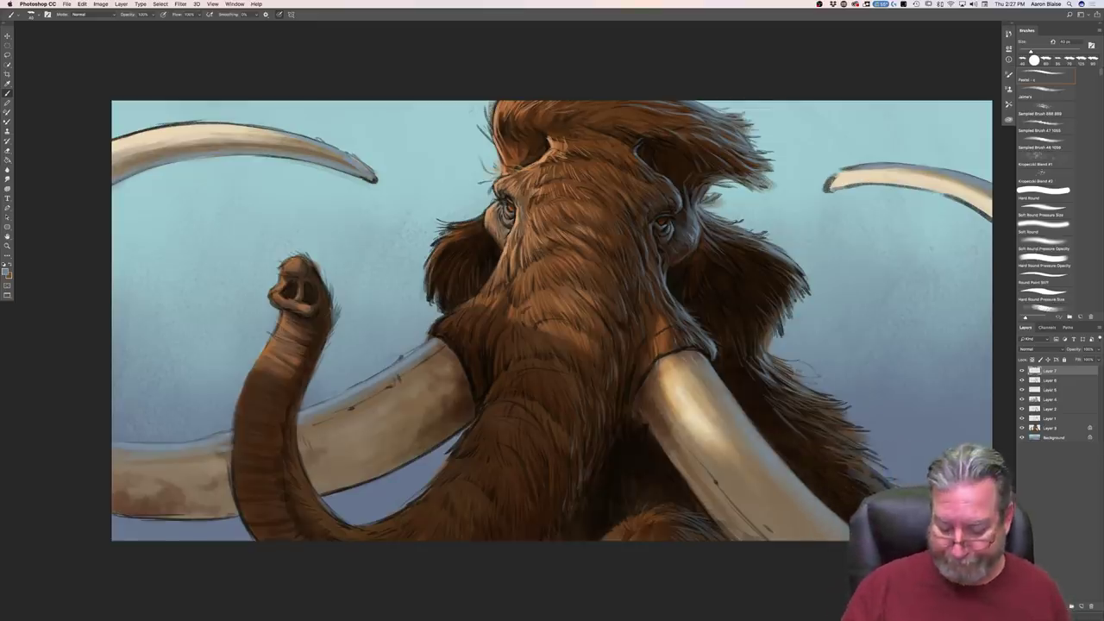
Step: Paint a diagonal test stroke on the sky between the head and the right-hand tusk tip, and undo it
key(super+minus)
key(super+minus)
key(super+equal)
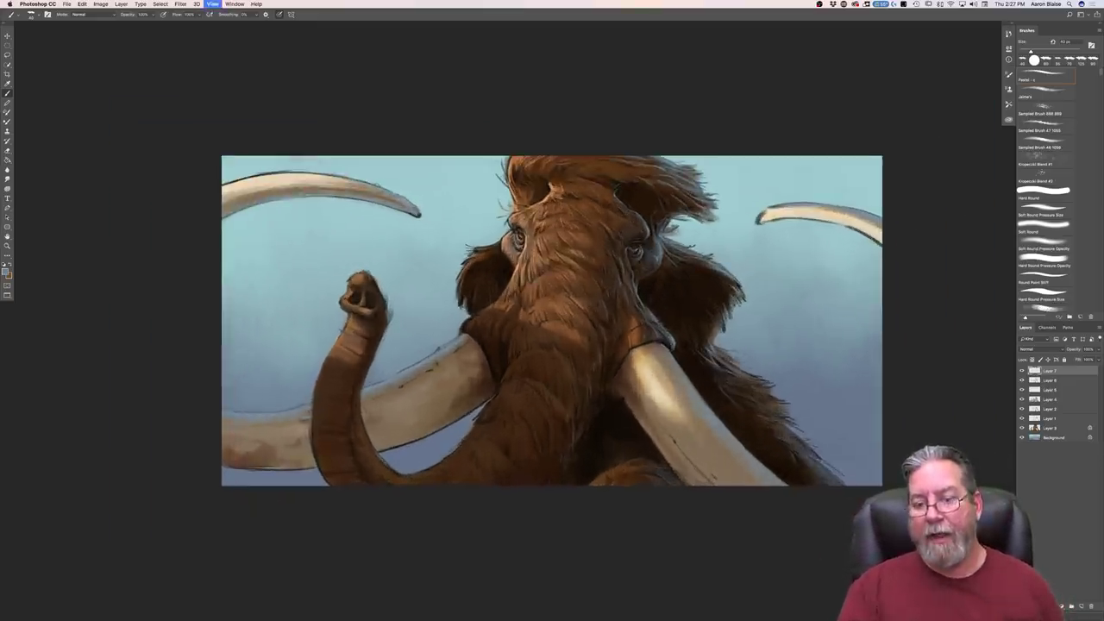
key(super+equal)
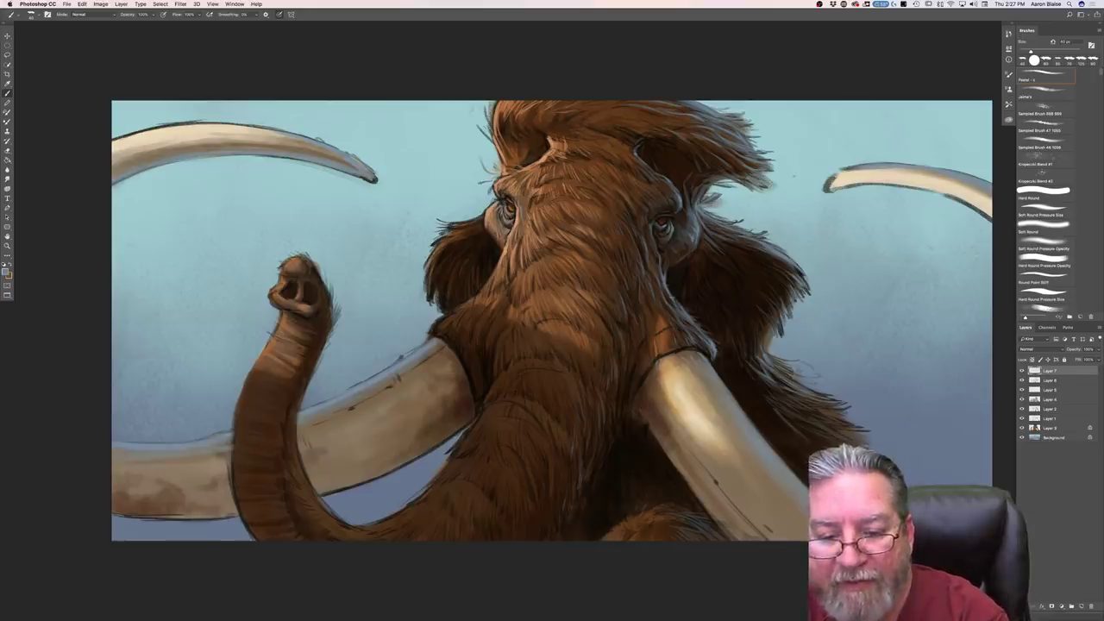
drag(791, 175, 837, 264)
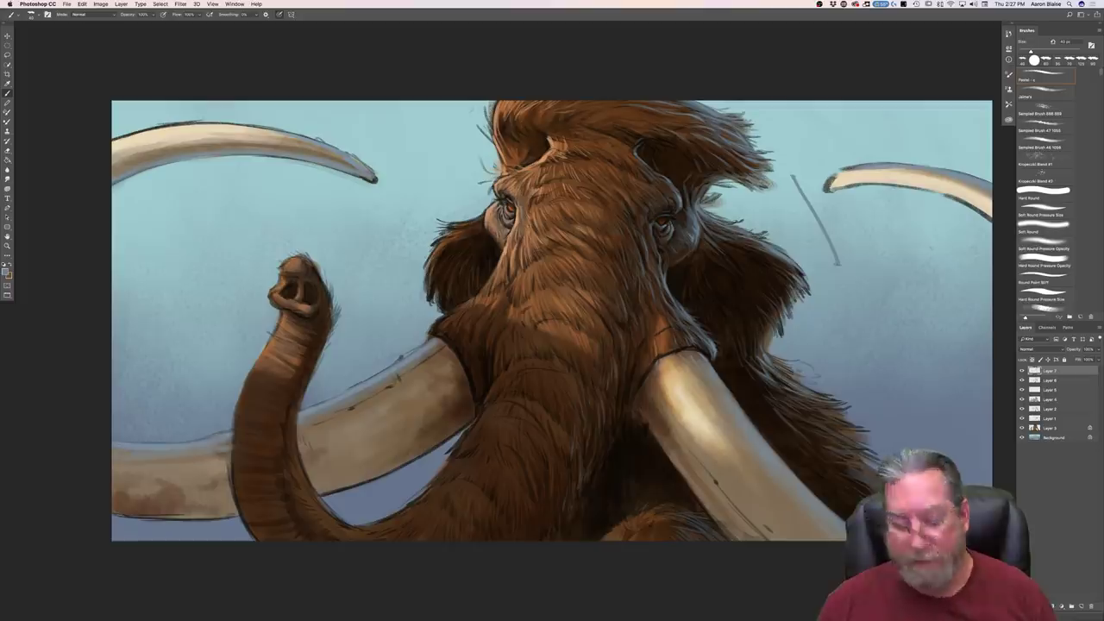
key(super+z)
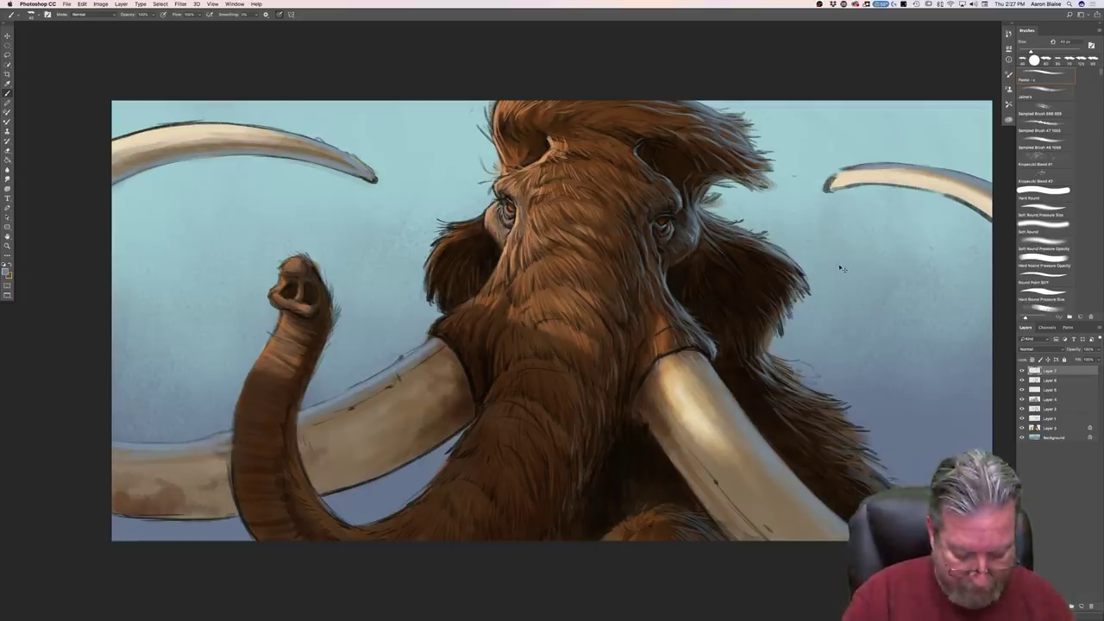
Step: With Hard Round Pressure Opacity, sample the cheek fur, lighten the brown to H 23, S 60, B 40, and paint strokes on the shaded fur
click(1045, 261)
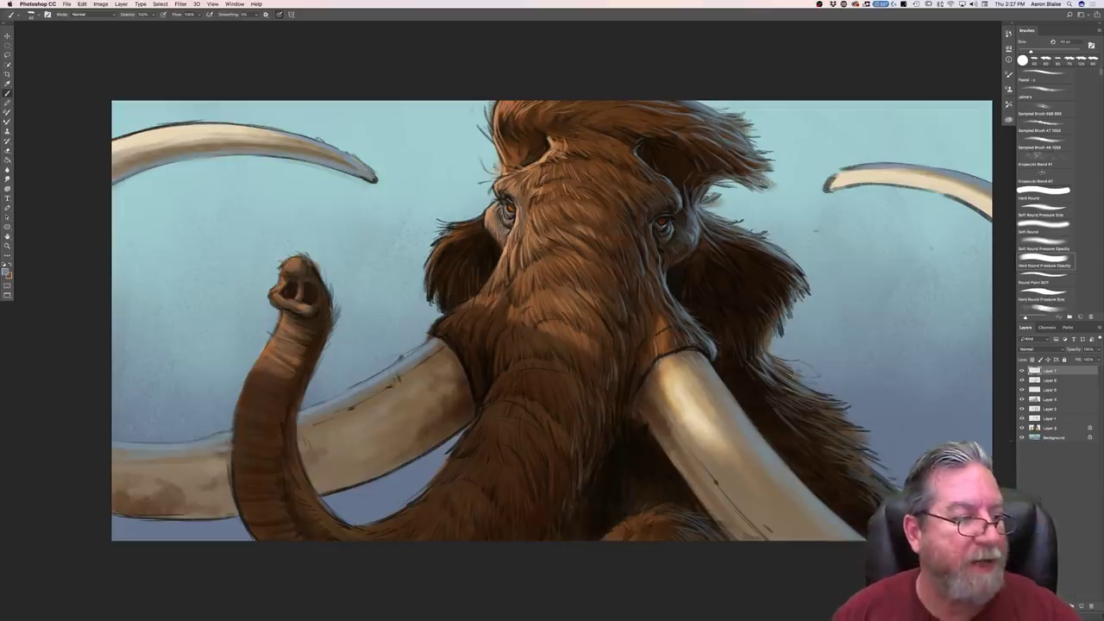
click(6, 272)
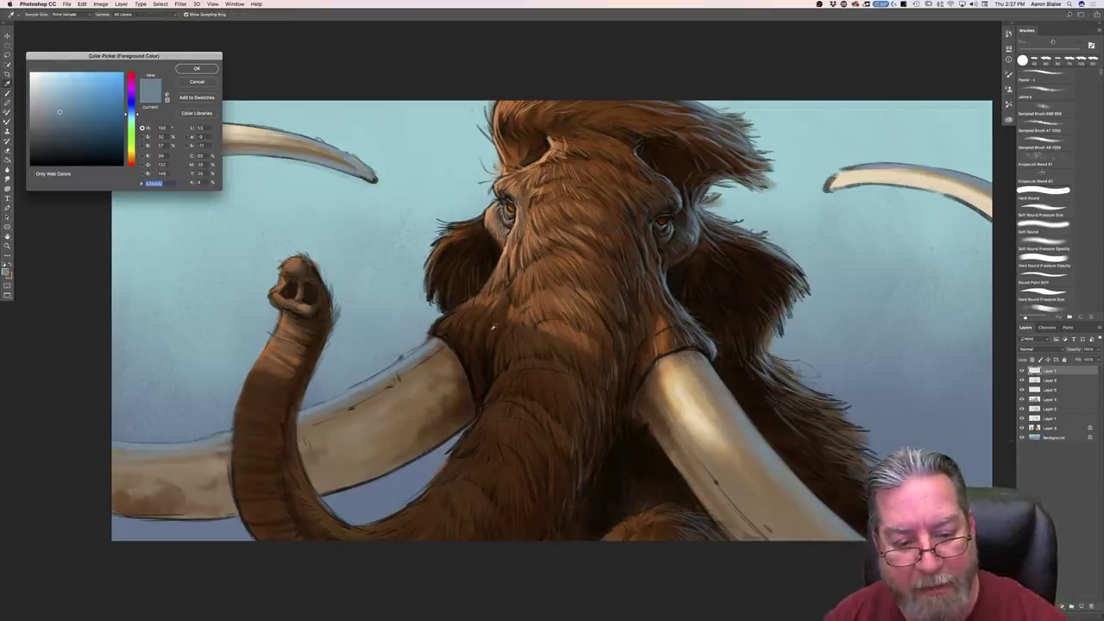
click(495, 327)
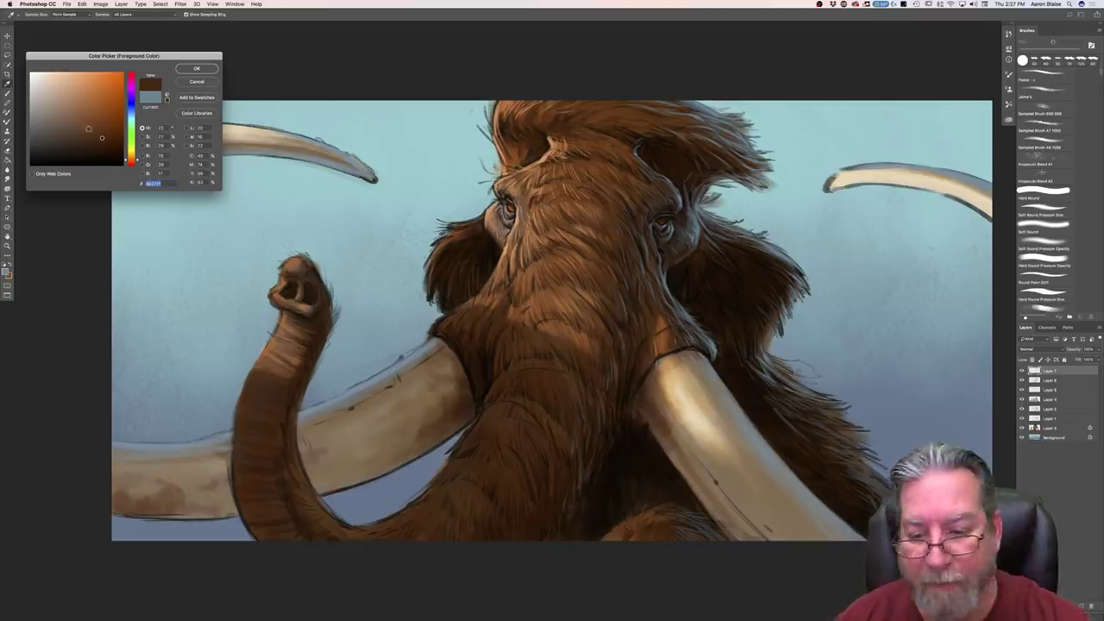
click(87, 128)
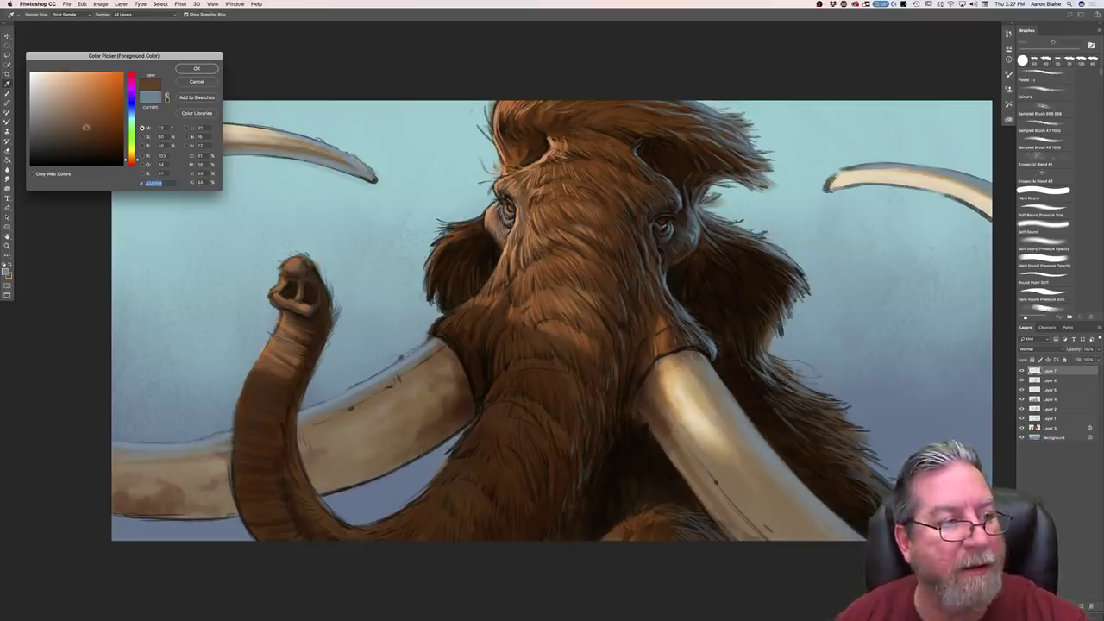
click(197, 69)
drag(498, 341, 495, 349)
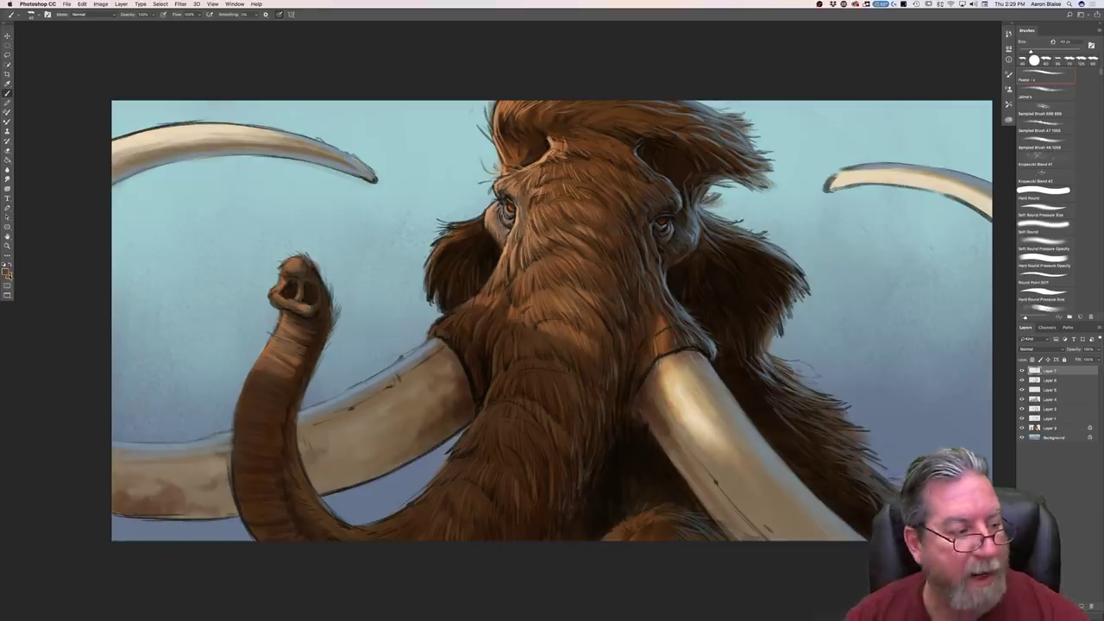
Step: Darken the brown foreground to H 23, S 60, B 32 for the fur strokes on the lower trunk
click(6, 273)
click(86, 135)
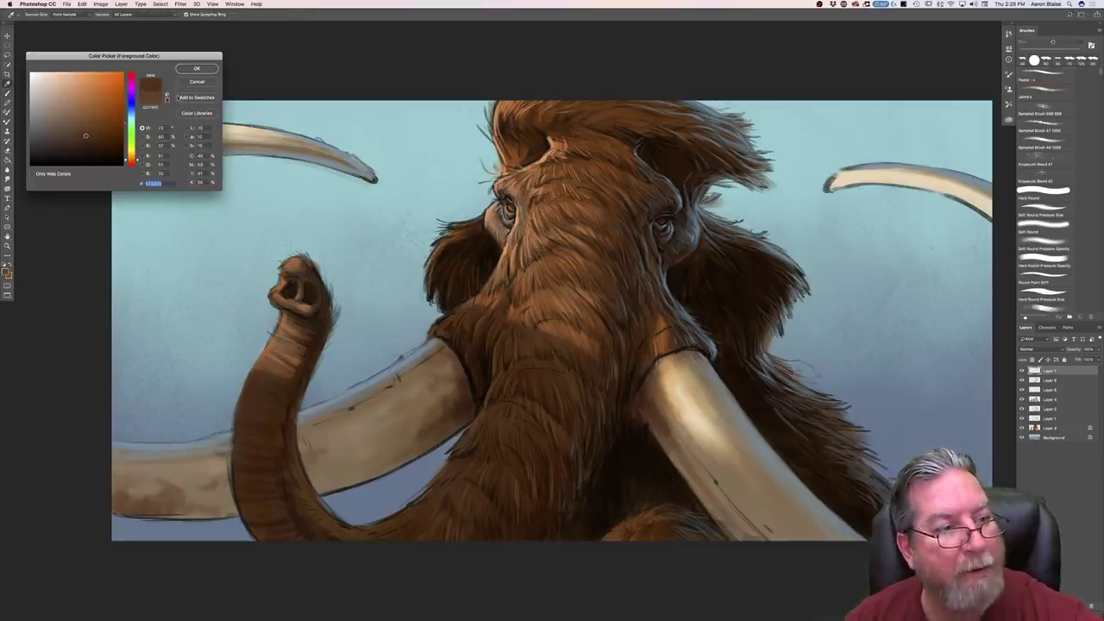
key(Return)
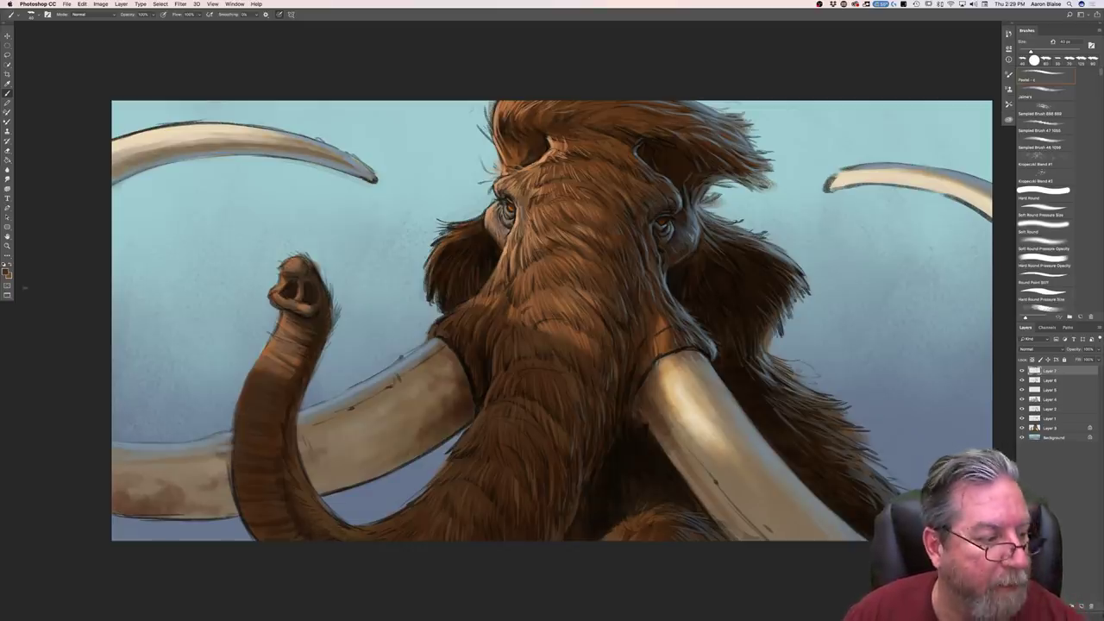
Step: Set the foreground to brown H 23, S 55, B 44 and paint fur at the trunk's bend and, with a larger brush, around the left-hand tusk's base
click(7, 273)
click(81, 125)
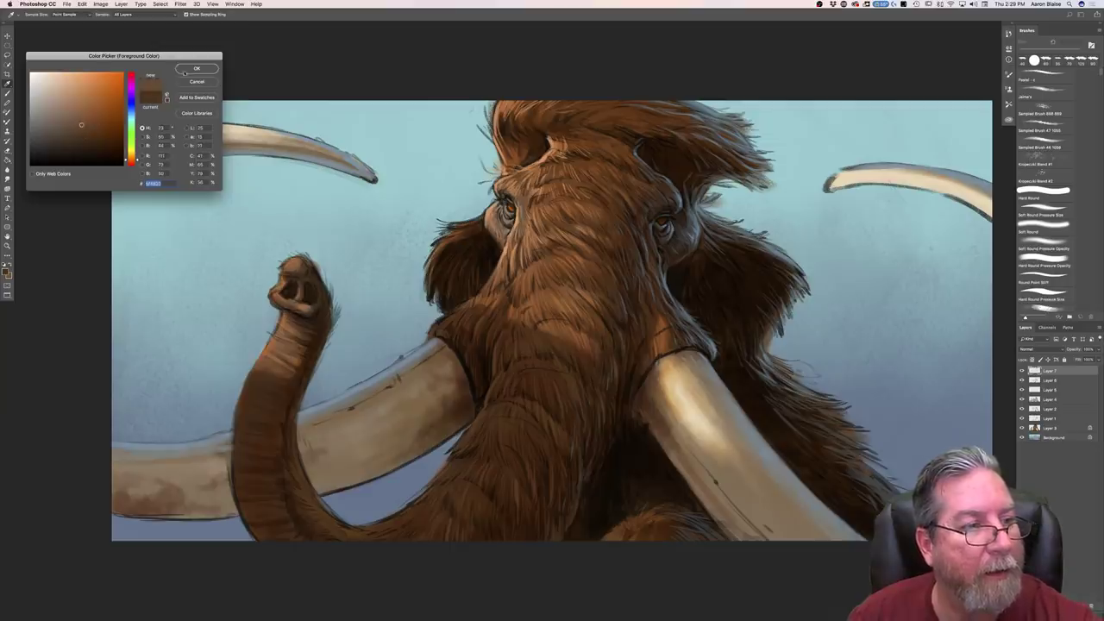
click(184, 73)
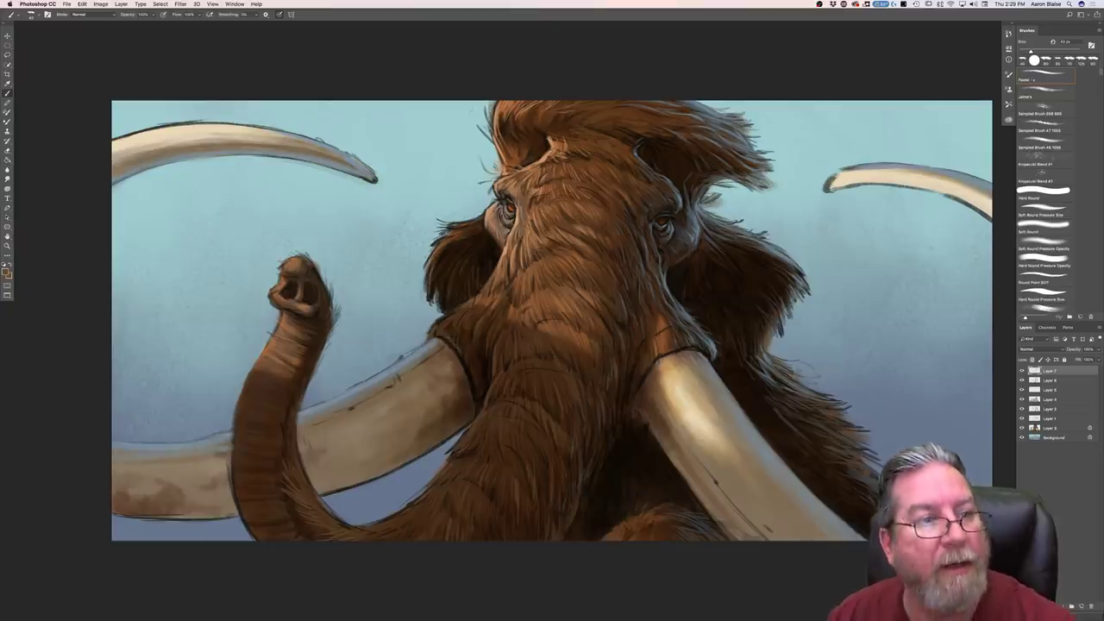
key(bracketright)
drag(457, 350, 466, 371)
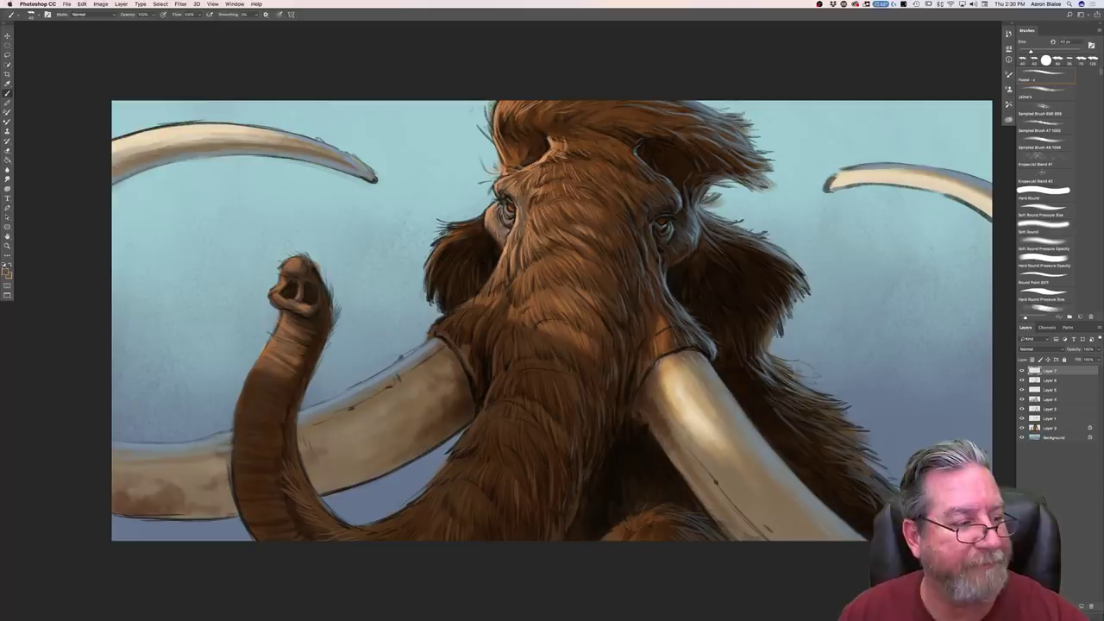
Step: Set the foreground to warm tan H 28, S 59, B 87, enlarge the brush, and paint sunlit fur strokes across the upper trunk
click(7, 271)
click(78, 78)
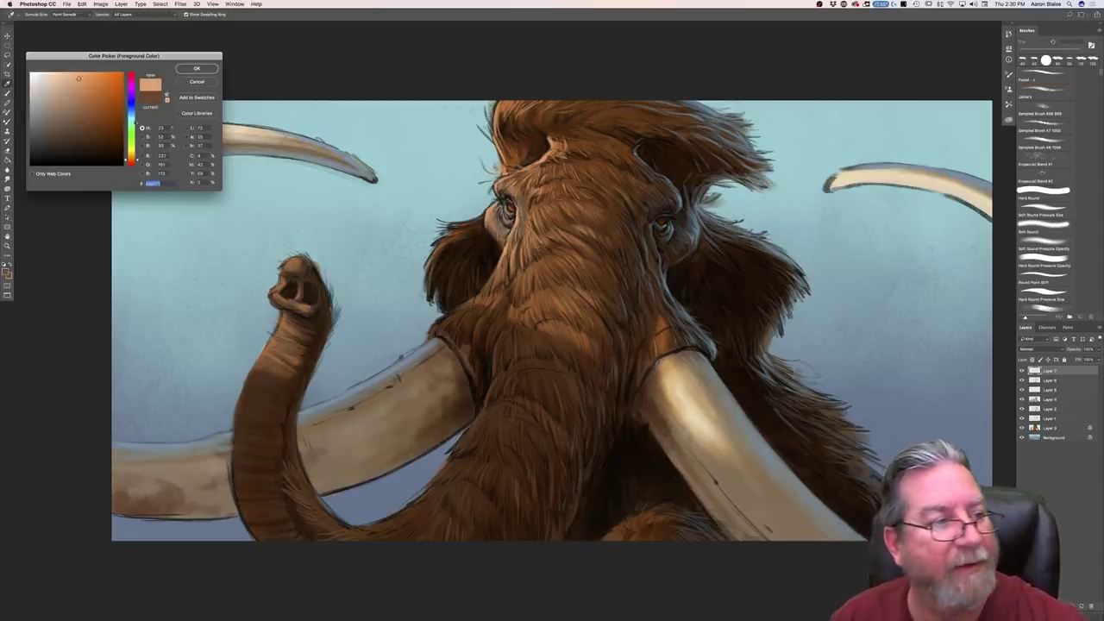
click(132, 158)
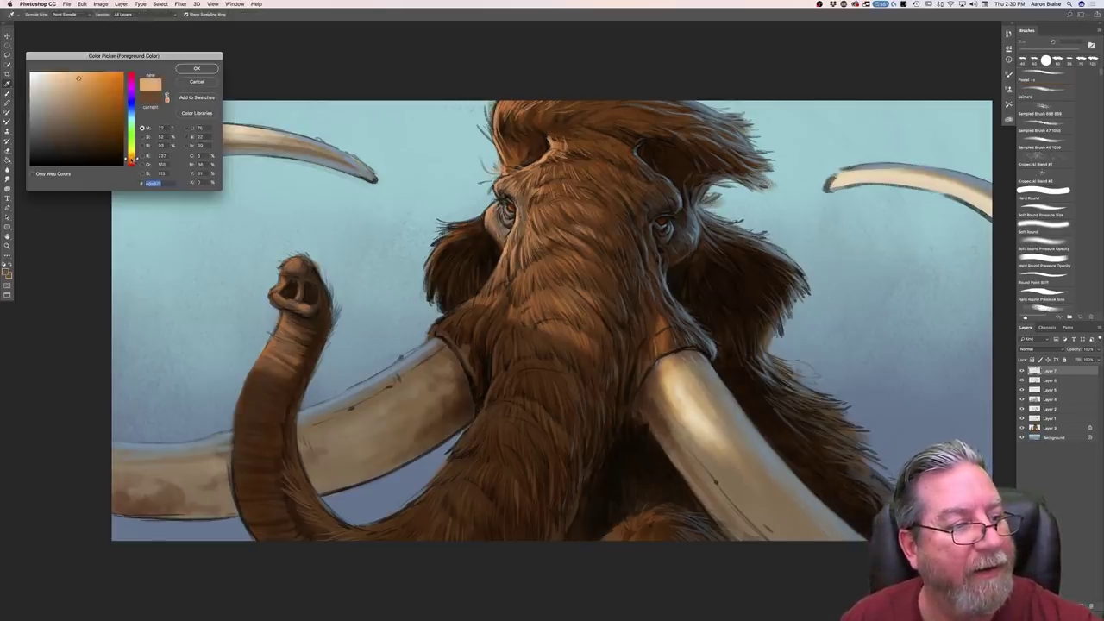
click(74, 75)
key(Return)
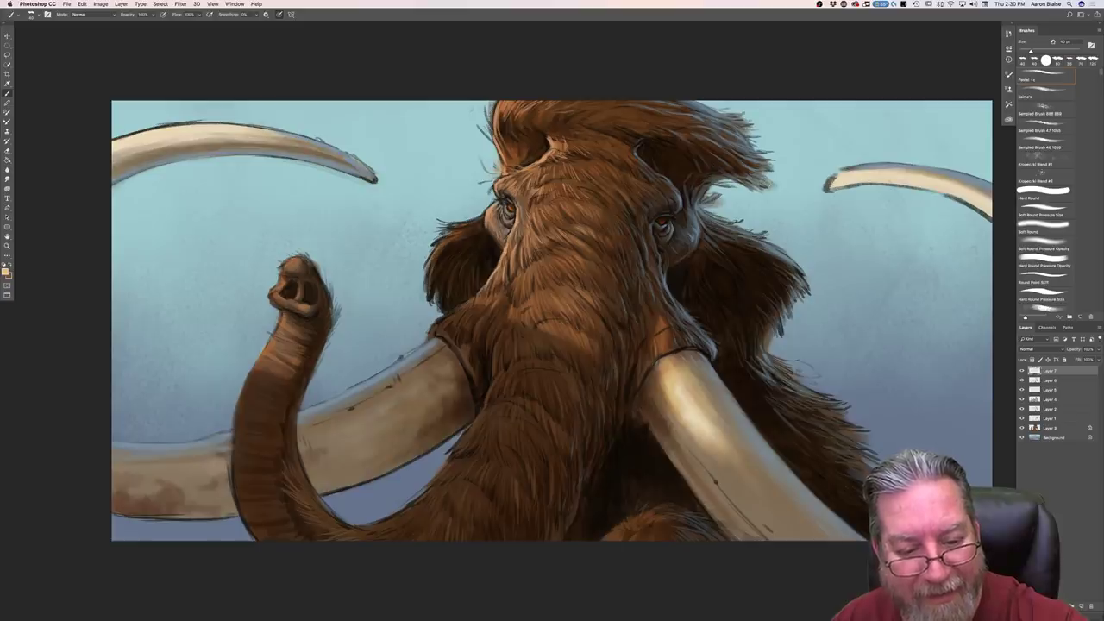
click(5, 272)
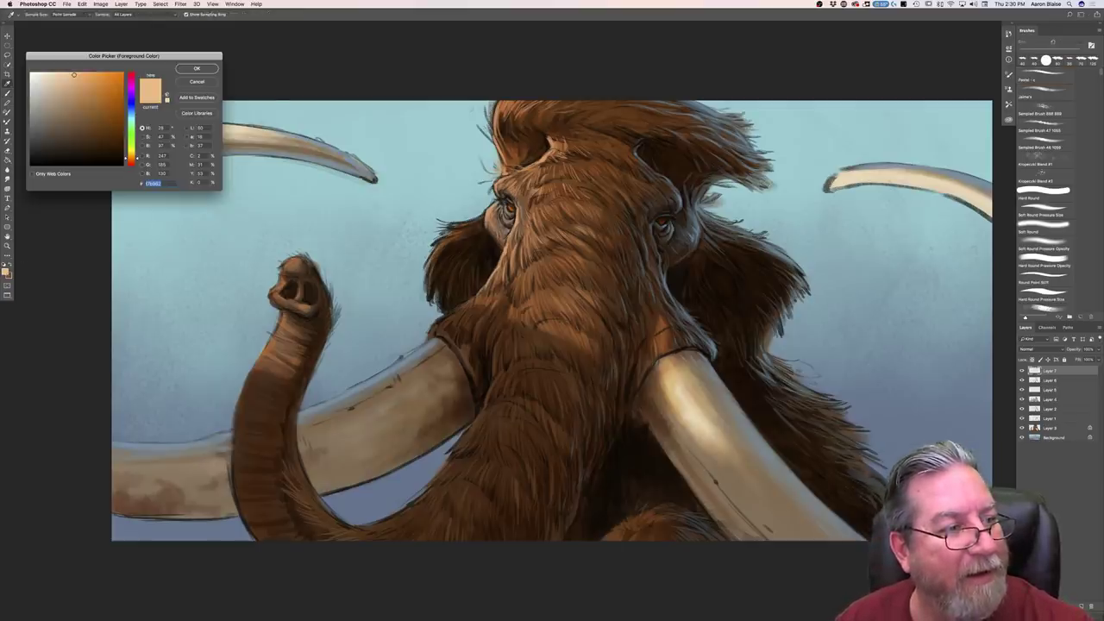
click(197, 68)
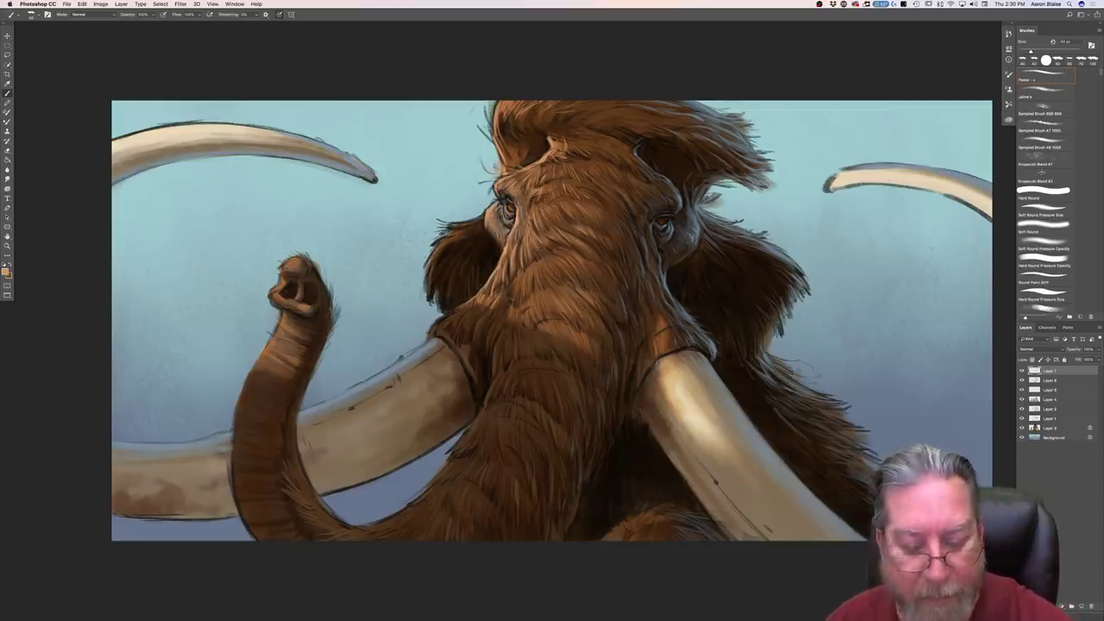
key(bracketright)
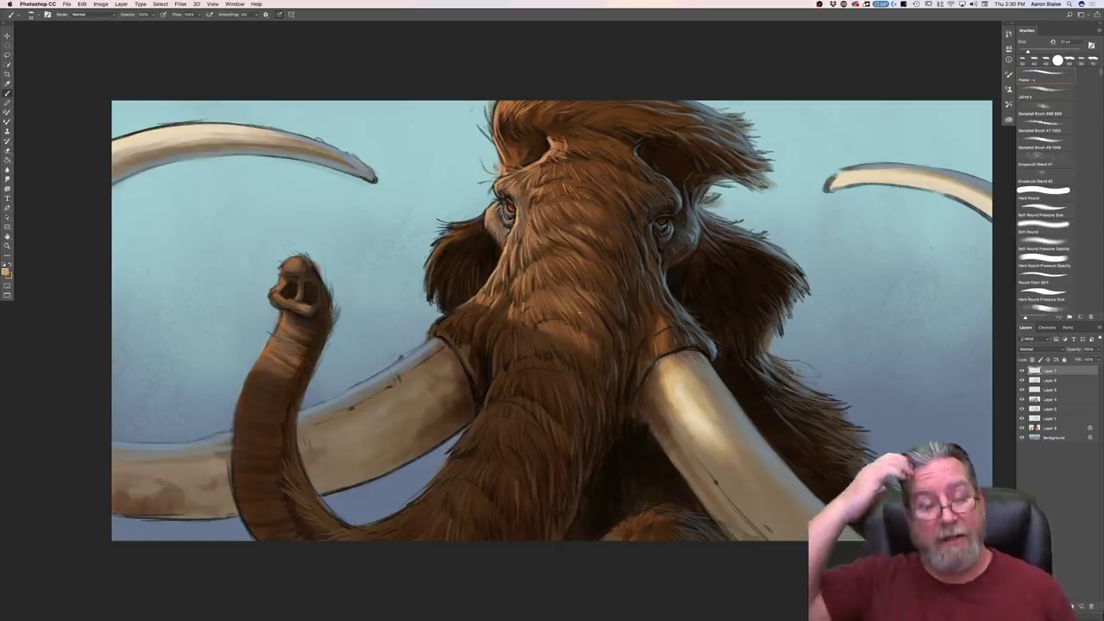
key(bracketright)
key(bracketright)
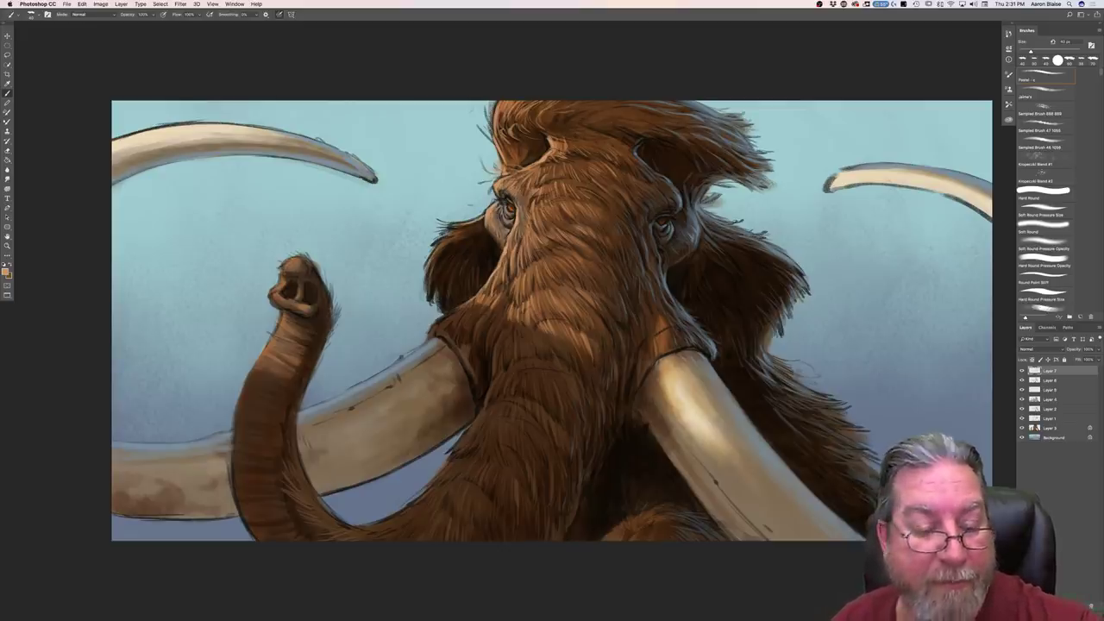
Step: Keep the warm tan foreground and paint light fur strokes along the outer edge of the left-hand ear
click(6, 271)
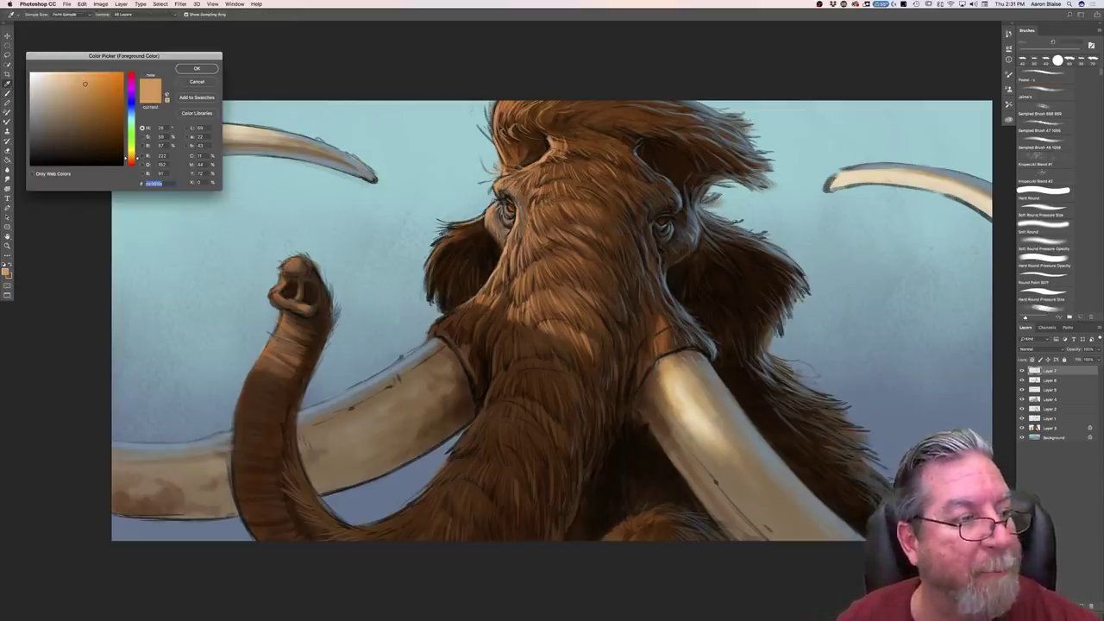
key(Return)
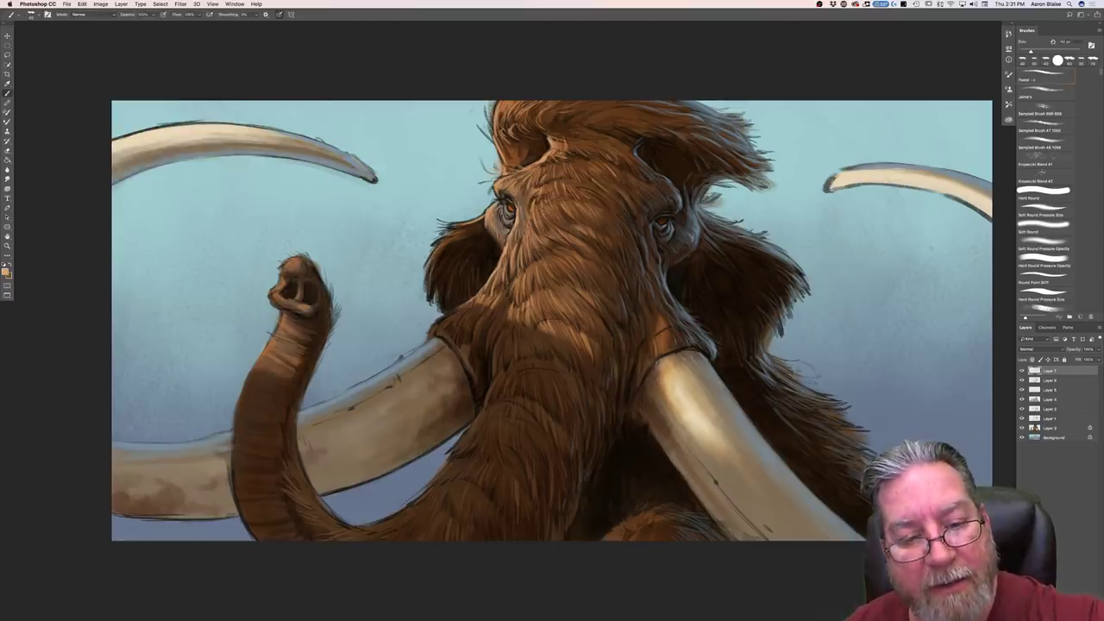
mouse_move(474, 224)
mouse_down()
mouse_move(439, 230)
mouse_move(433, 254)
mouse_up()
mouse_move(443, 242)
mouse_down()
mouse_move(426, 264)
mouse_move(436, 247)
mouse_move(426, 292)
mouse_move(438, 307)
mouse_up()
drag(445, 292, 441, 310)
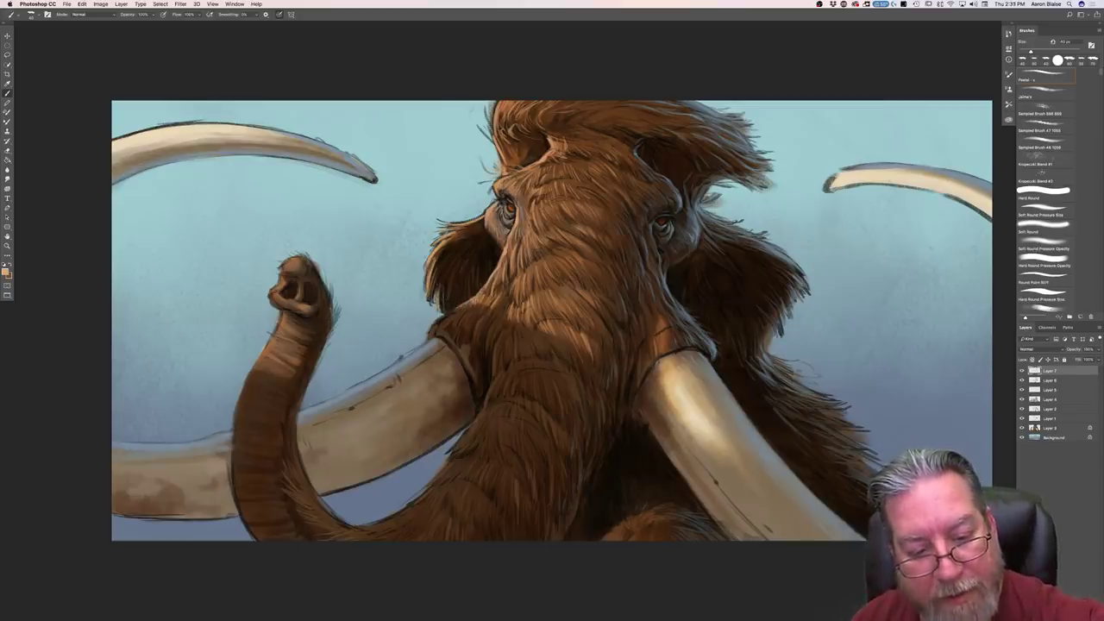
Step: Paint warm tan fur strokes on the face beside the trunk and sunlit Pastel-brush highlights on the raised end of the trunk
mouse_move(491, 278)
mouse_down()
mouse_move(481, 300)
mouse_move(497, 292)
mouse_up()
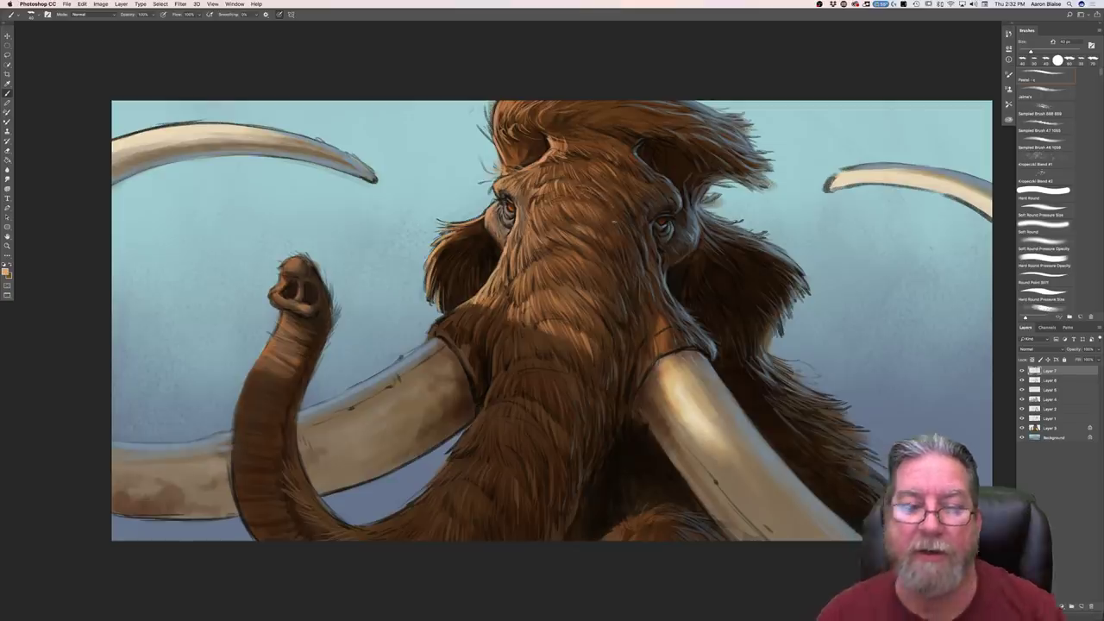
click(1043, 261)
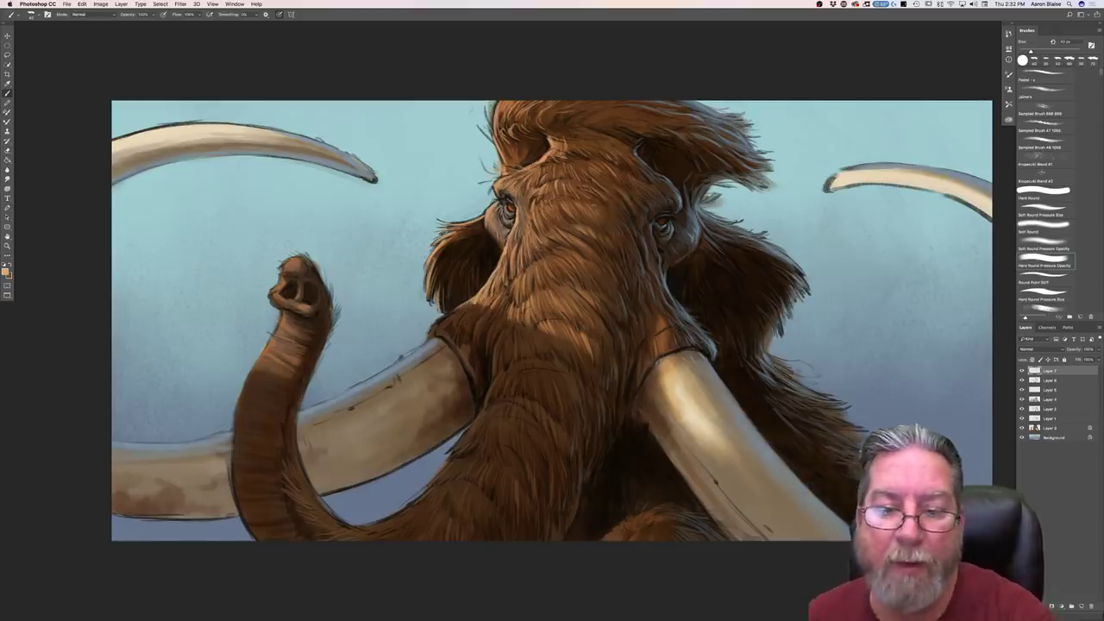
click(1043, 76)
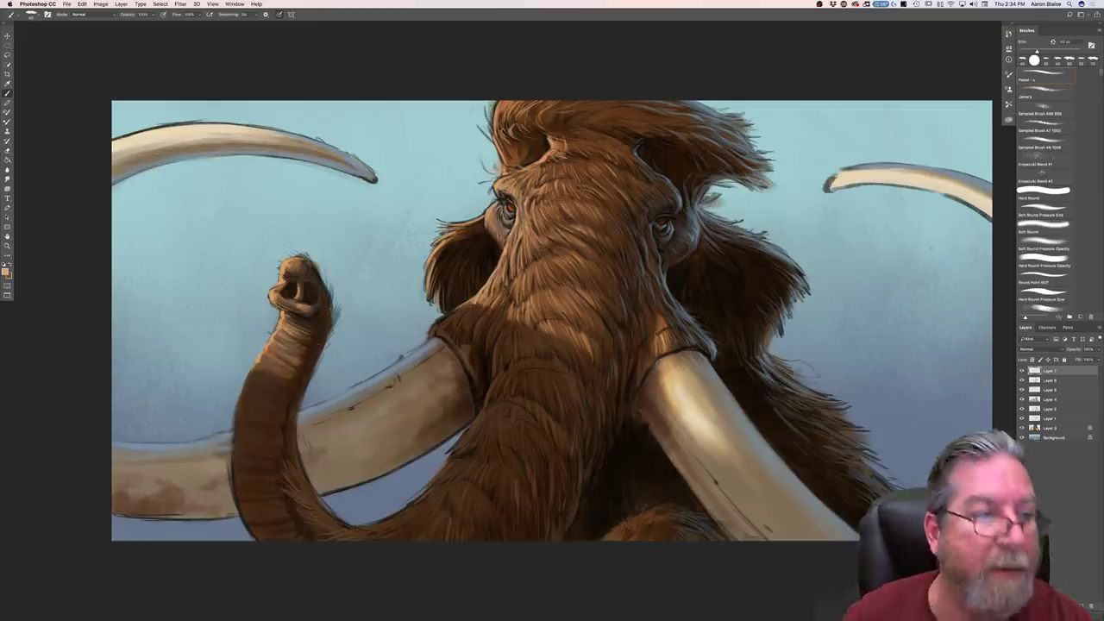
drag(263, 347, 284, 363)
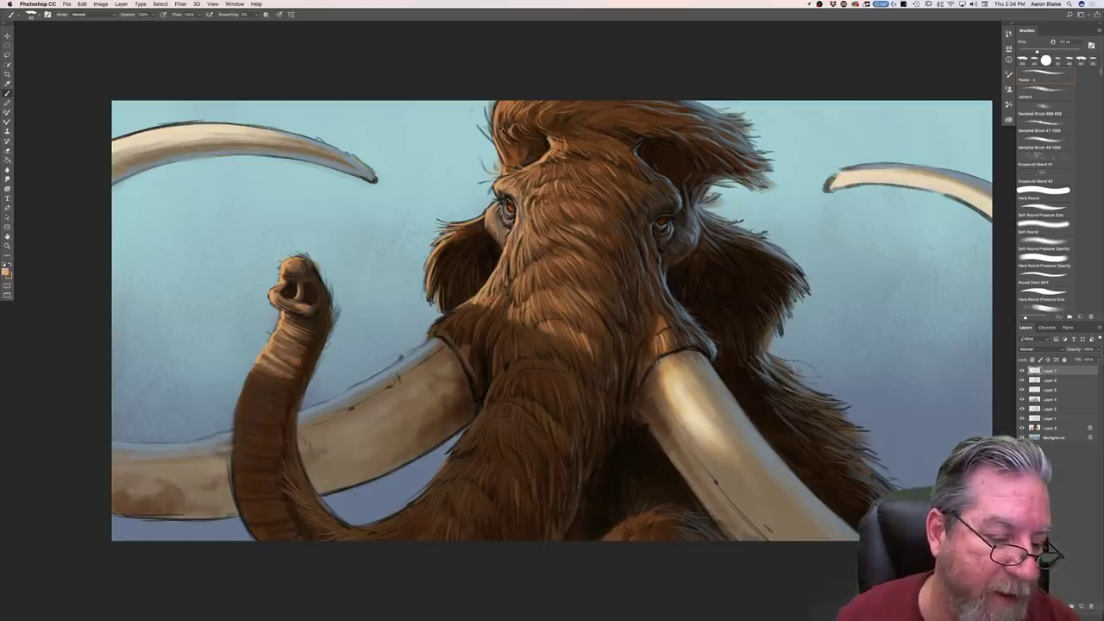
mouse_move(295, 359)
mouse_down()
mouse_move(290, 374)
mouse_move(299, 353)
mouse_up()
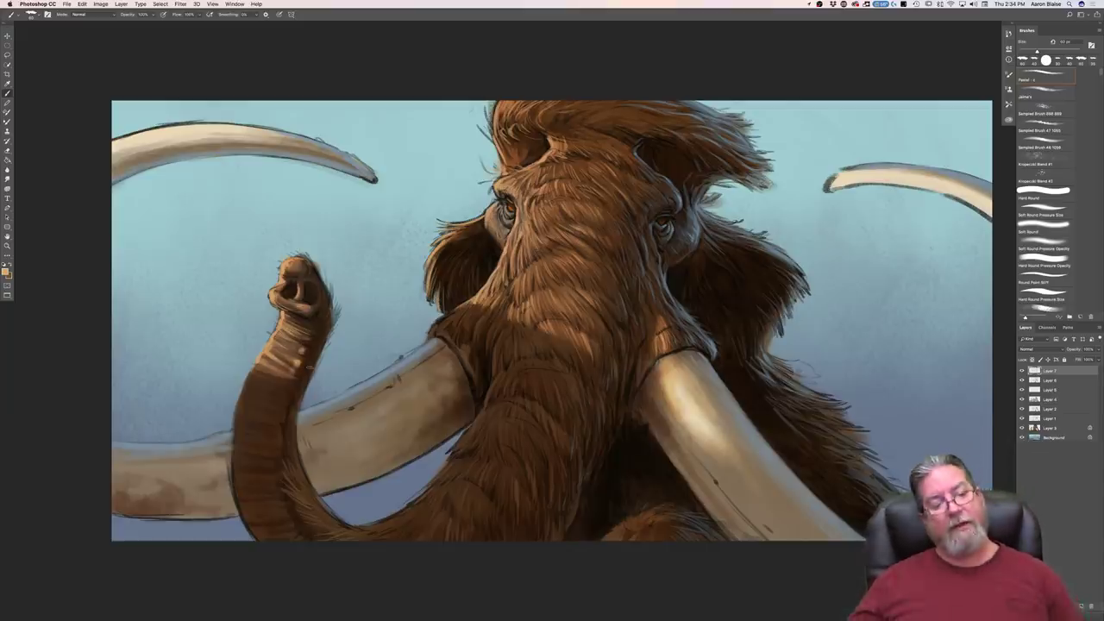
Step: Sample the raised trunk tip's shadow, set the foreground to a muted brown with brightness 40, and paint around the nostrils
click(5, 271)
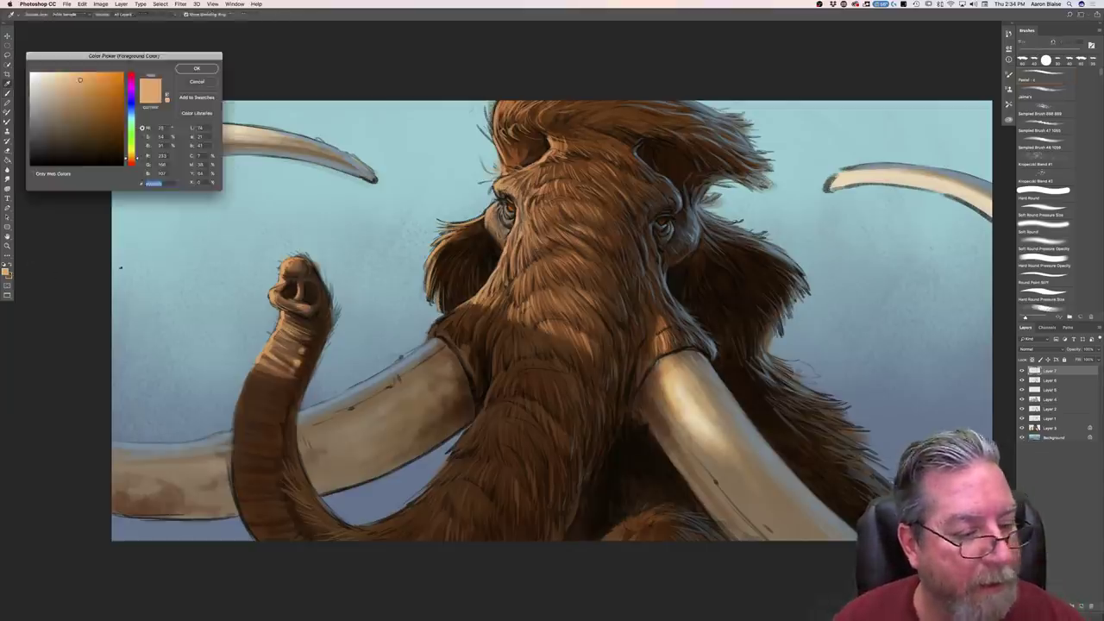
click(311, 277)
click(77, 130)
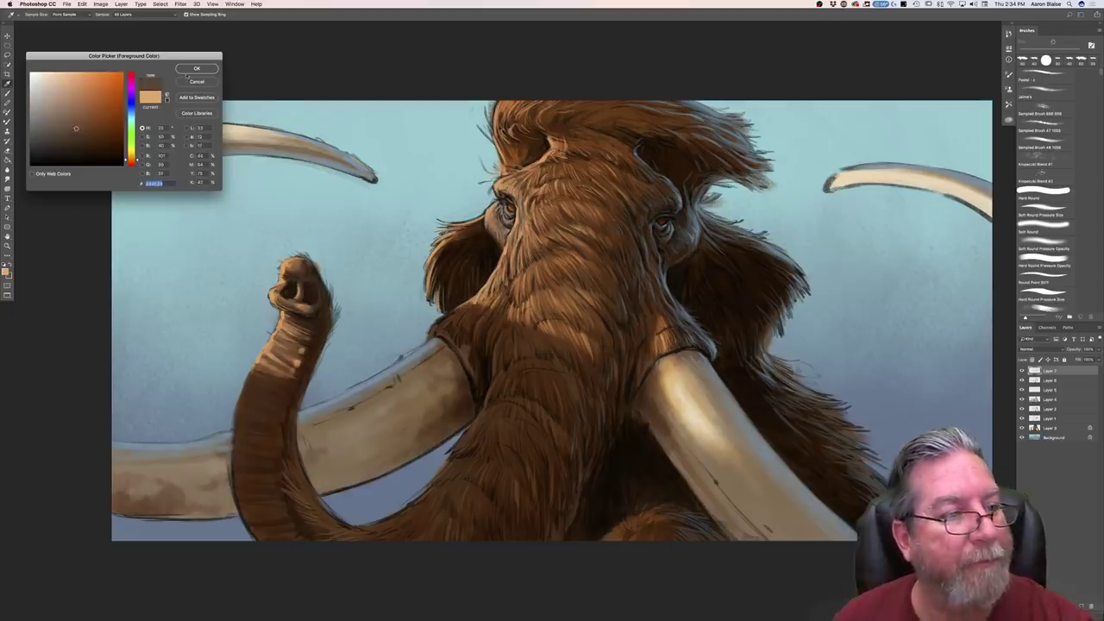
click(197, 68)
drag(304, 285, 315, 284)
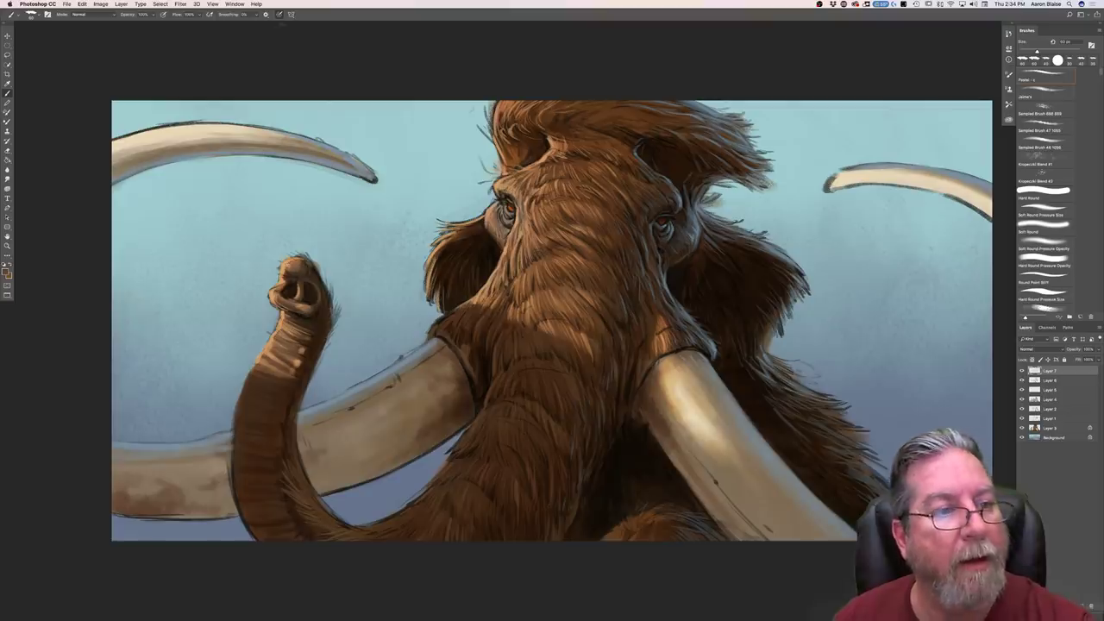
Step: Readjust the brown foreground and paint wrinkles and fine hairs along the shaded side of the raised trunk tip
click(7, 273)
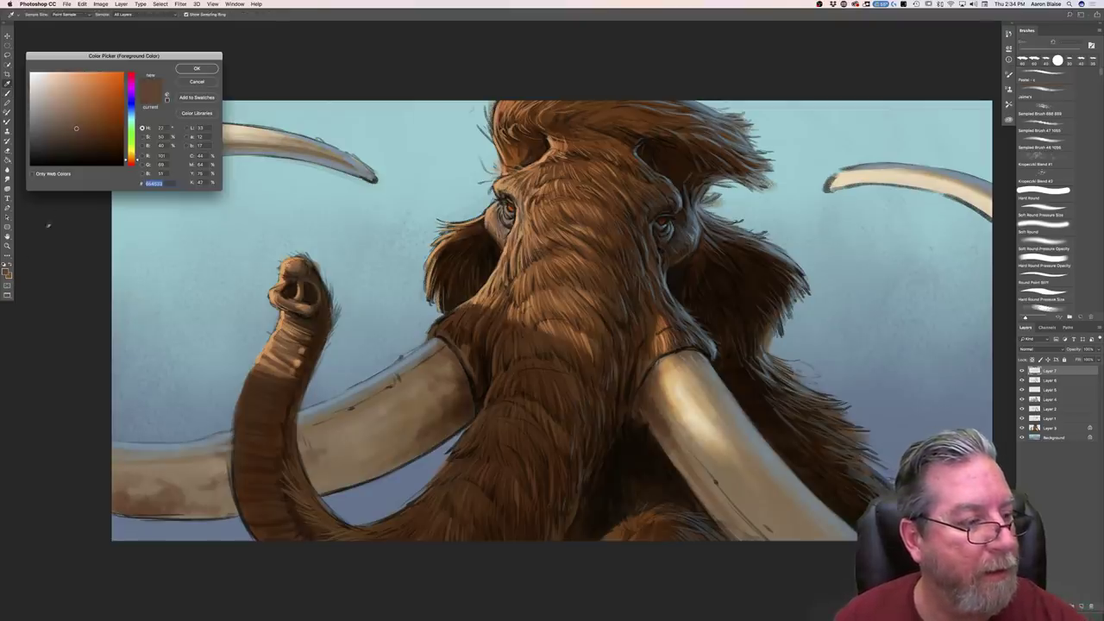
click(191, 69)
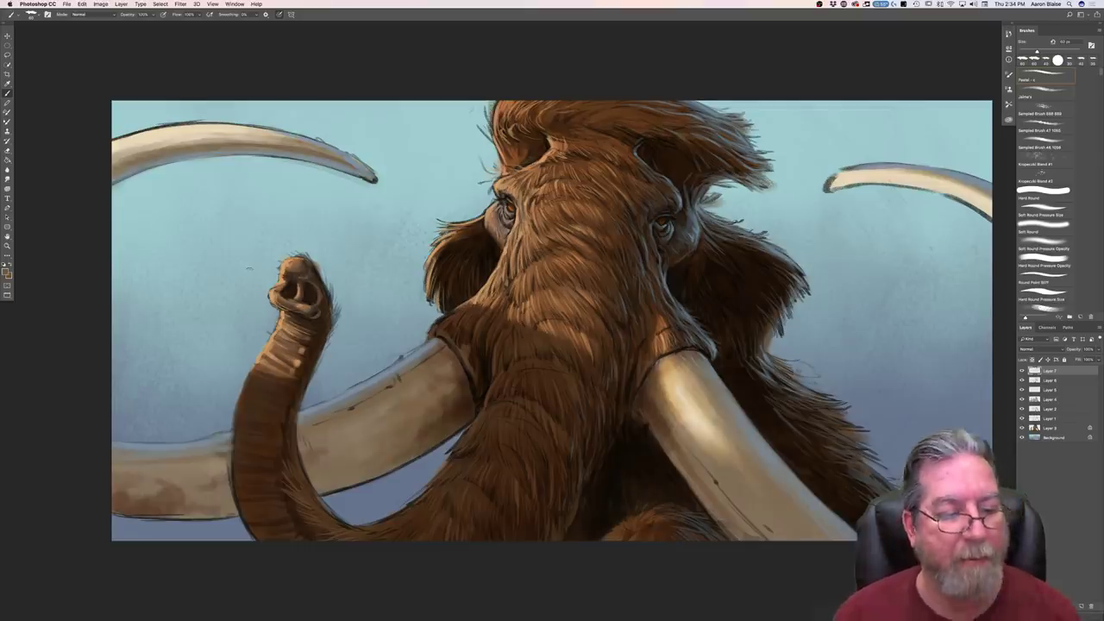
click(1043, 261)
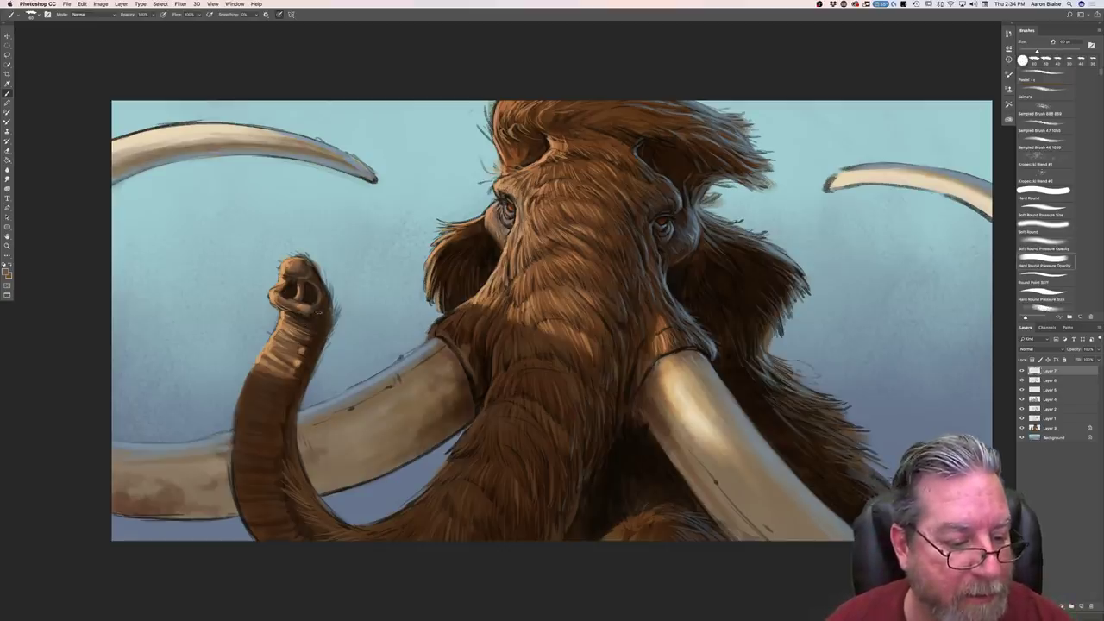
key(bracketright)
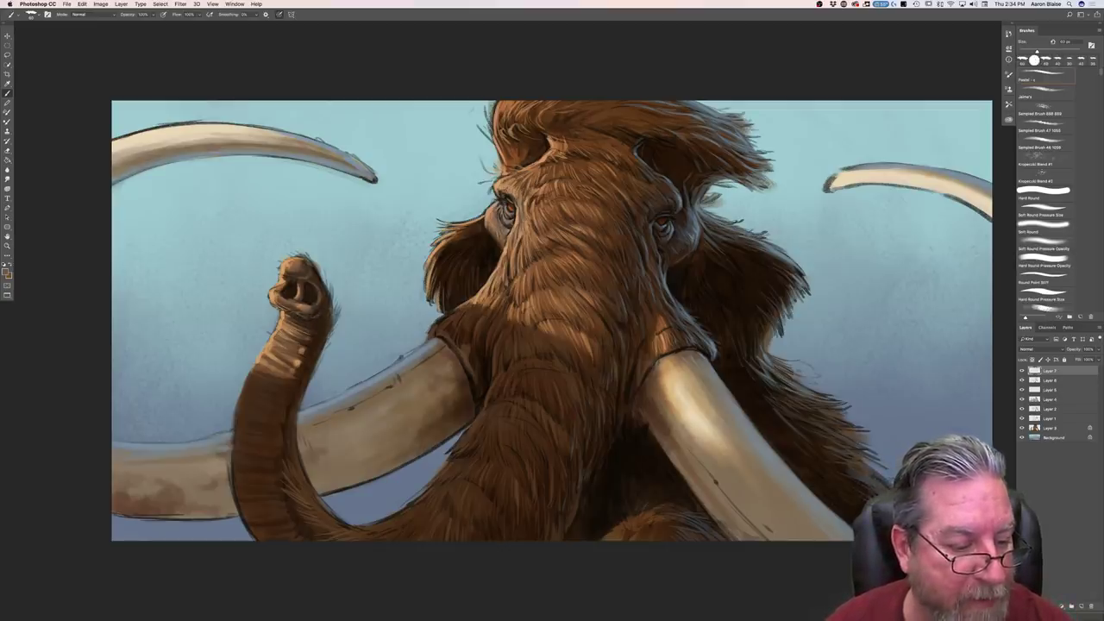
key(comma)
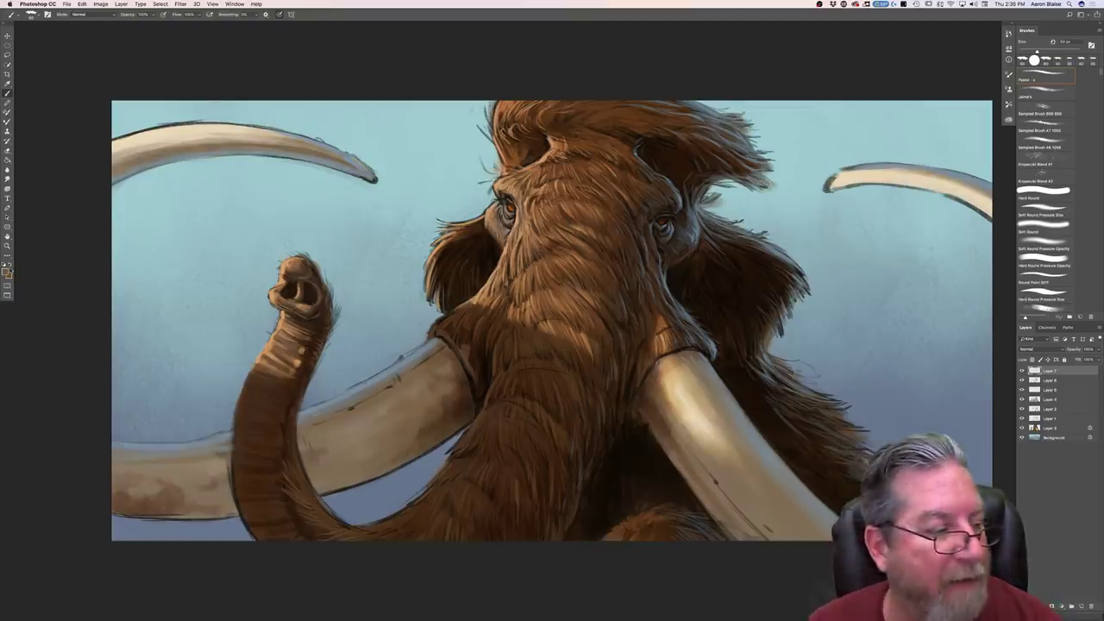
Step: Set the foreground to a dark brown with brightness 33, based on the right-hand ear's shadow, and paint fur strokes inside that ear
click(7, 271)
click(715, 278)
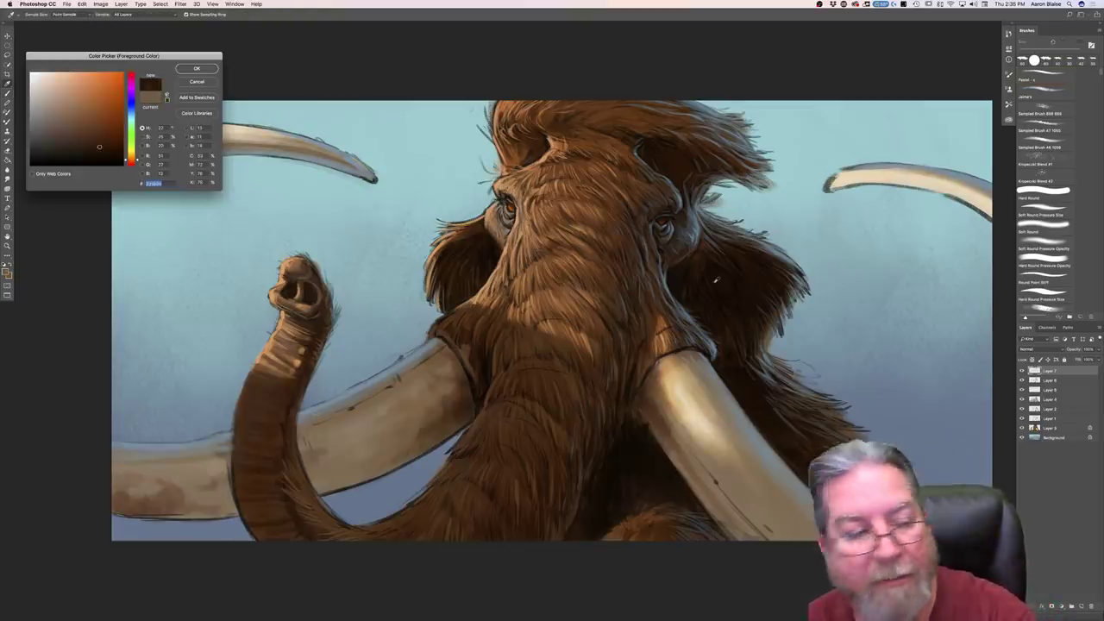
click(90, 135)
click(187, 70)
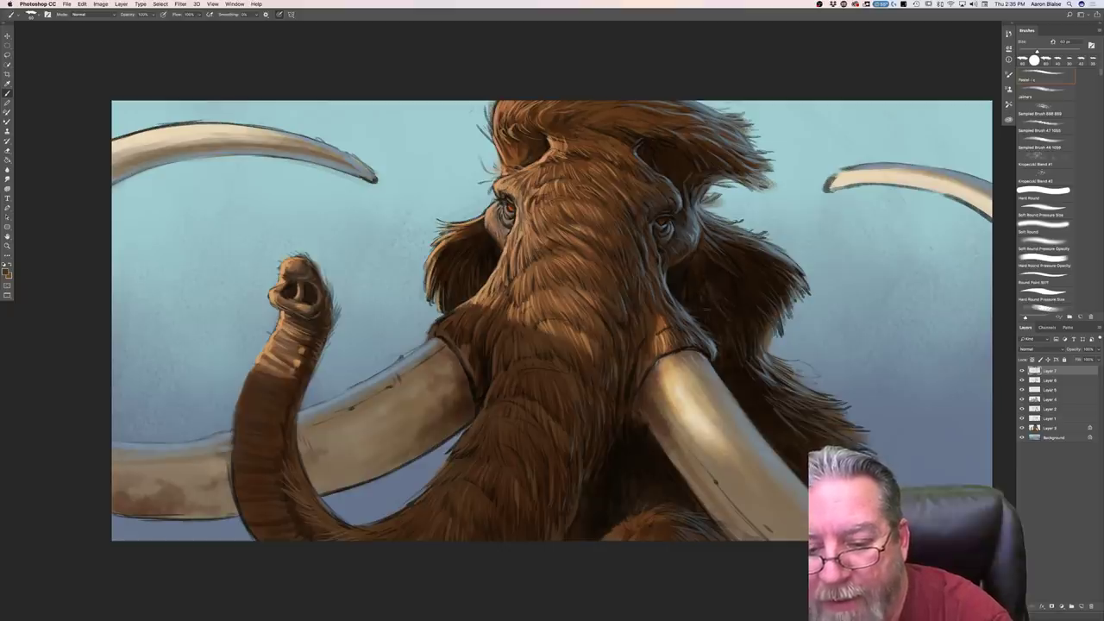
key(bracketright)
key(bracketright)
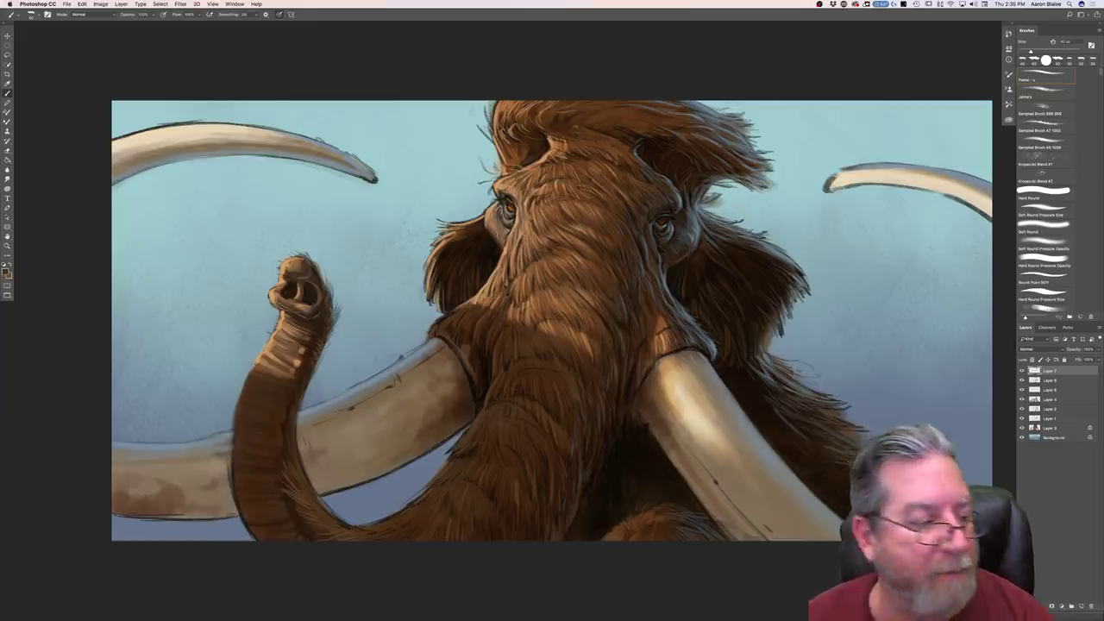
Step: Sample the brow's warm tan, H 23, S 57, B 87, and paint light fur strokes across the hair on top of the head
click(5, 271)
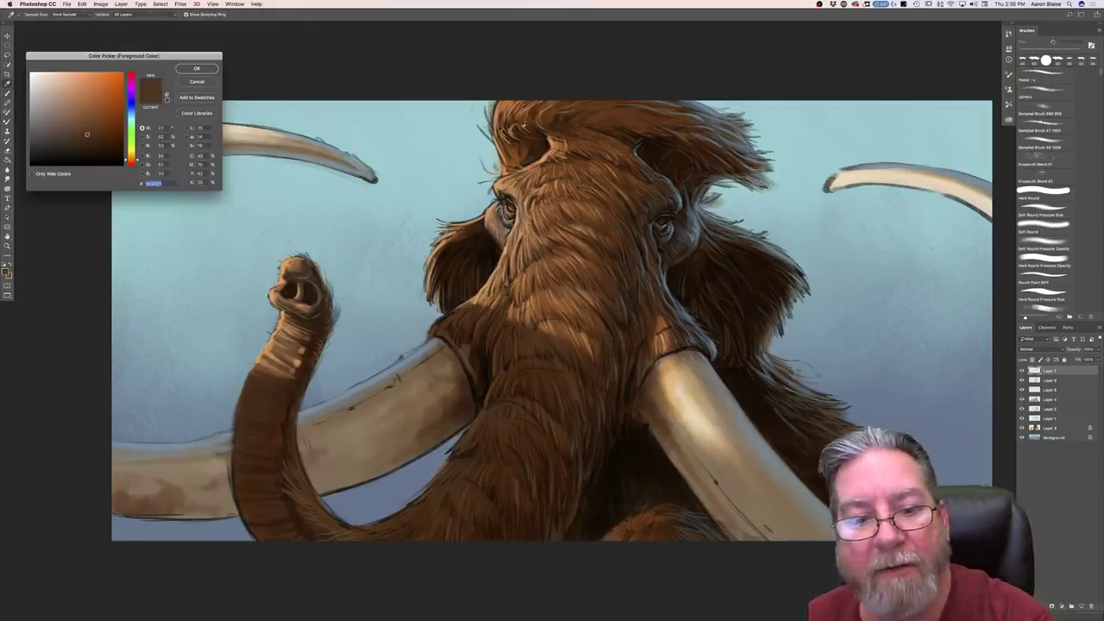
click(541, 157)
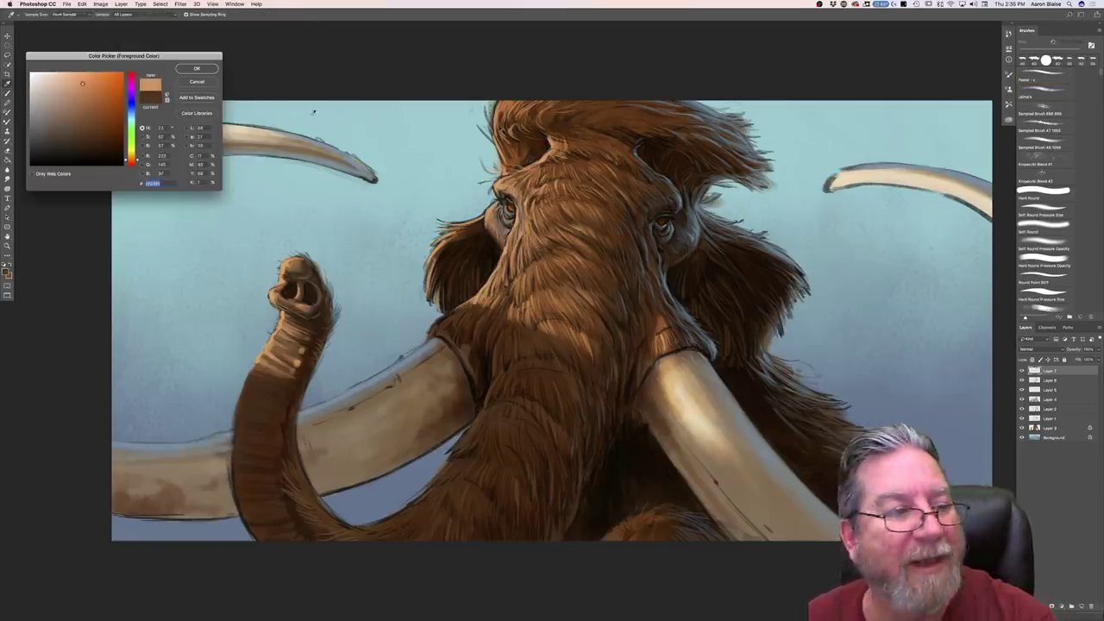
click(197, 69)
drag(609, 115, 664, 131)
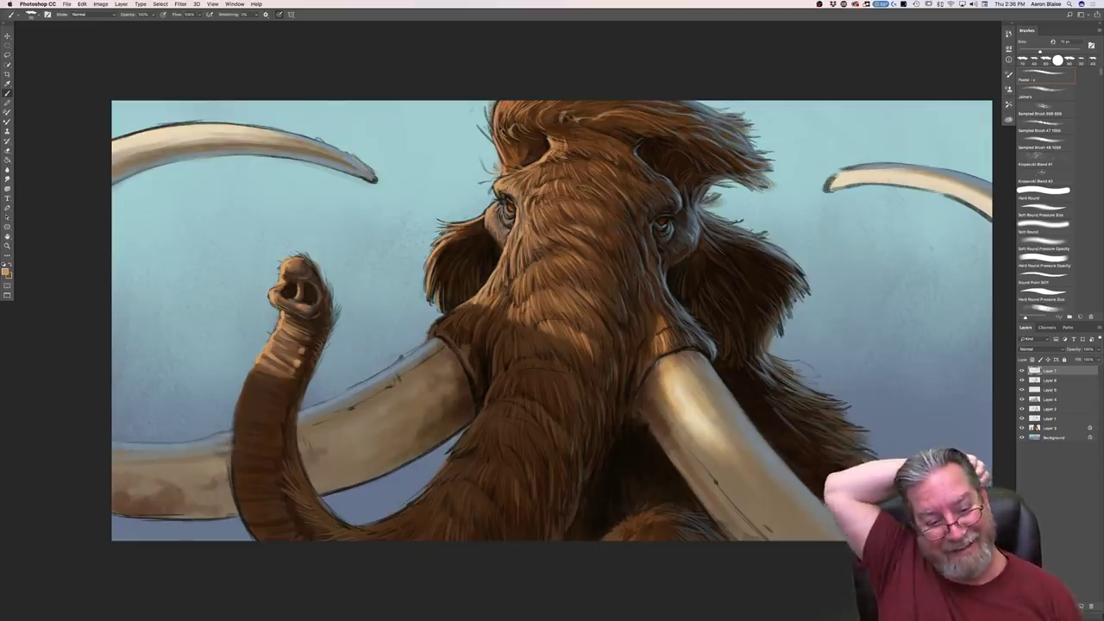
Step: Set the foreground to pale cream based on the right-hand tusk and paint bright highlights and small specks down that tusk
click(5, 271)
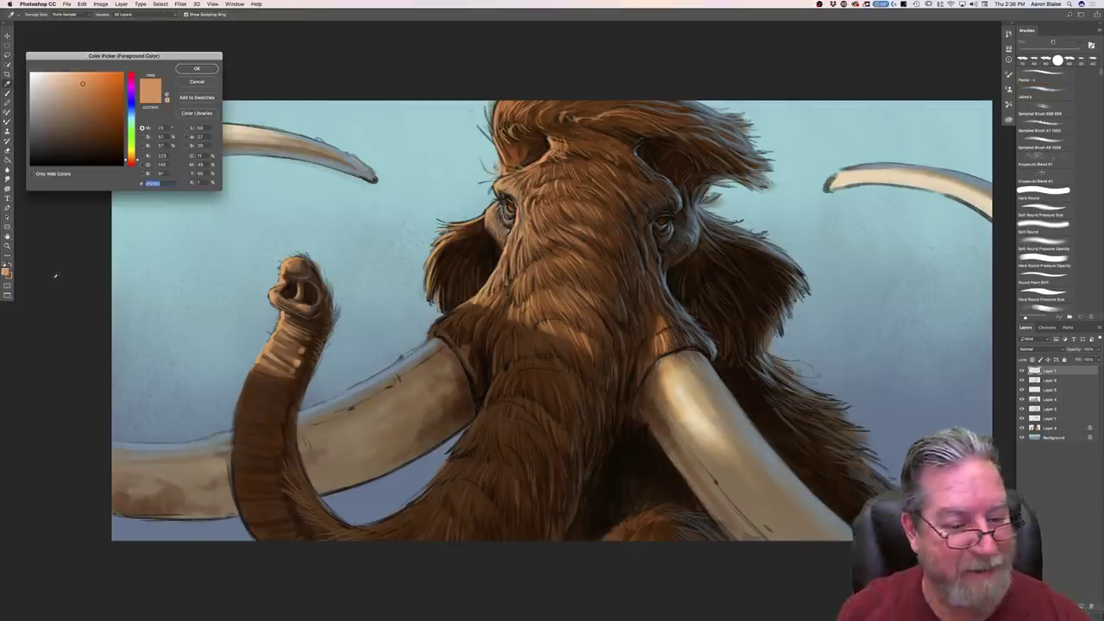
click(680, 393)
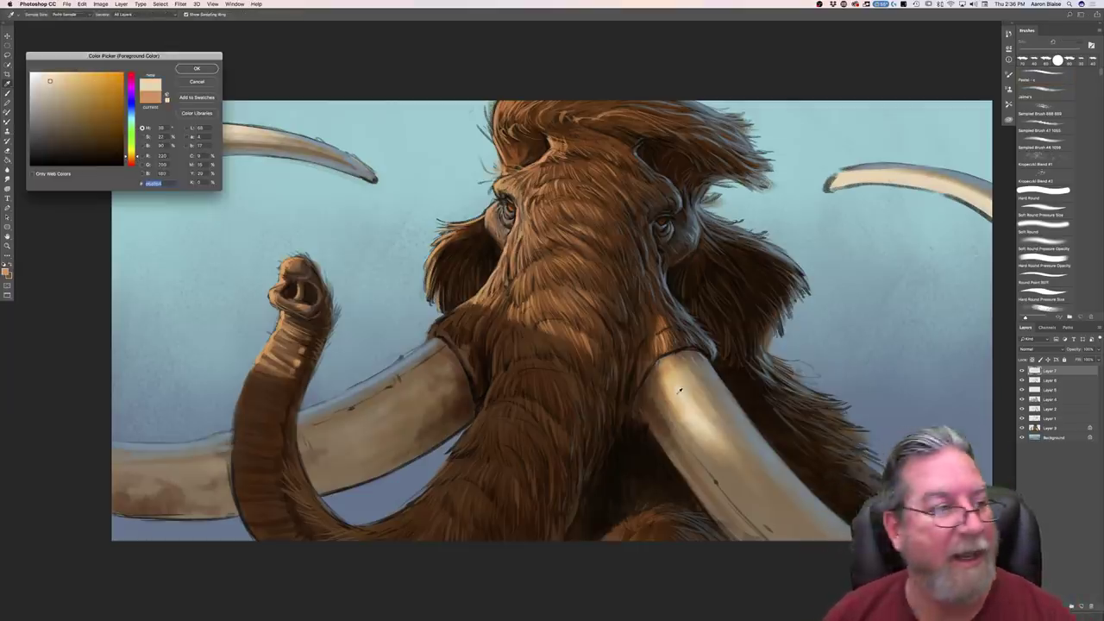
click(196, 69)
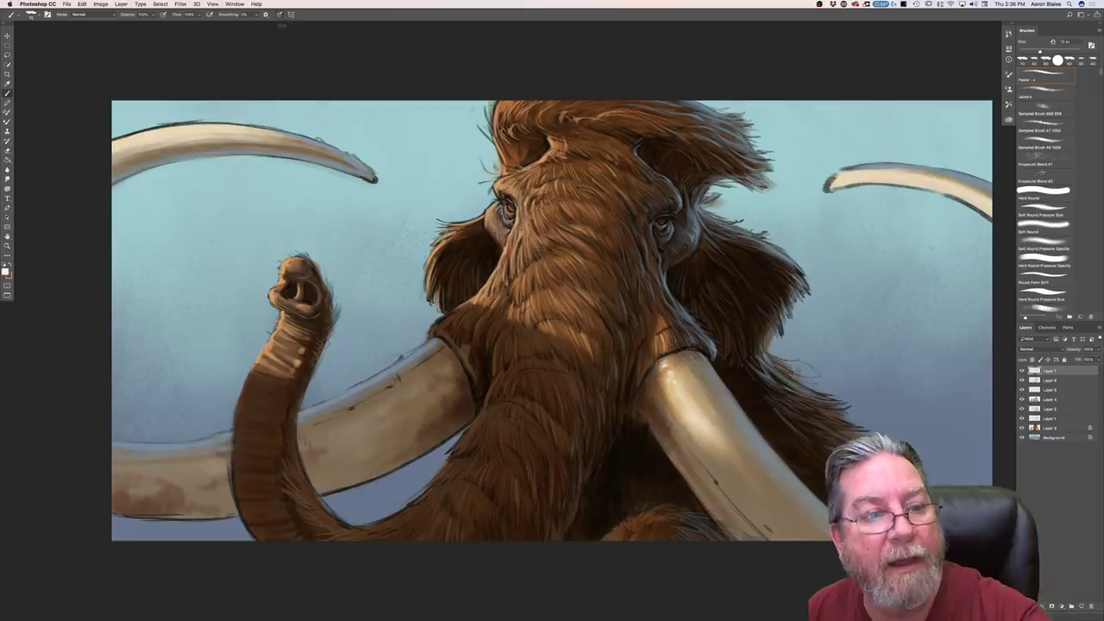
key(bracketright)
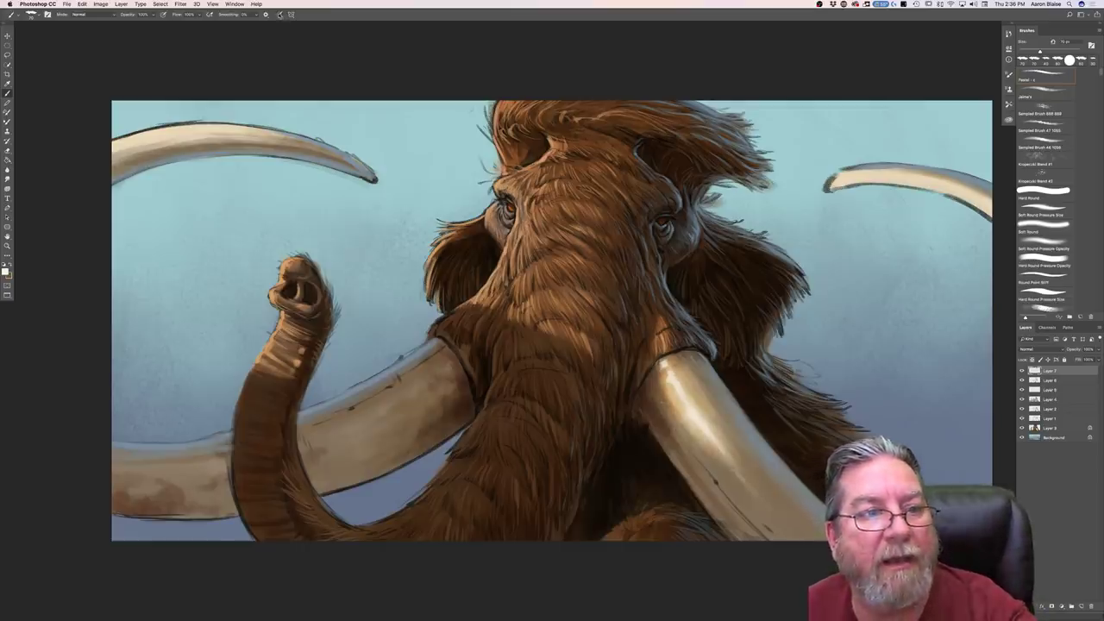
key(bracketleft)
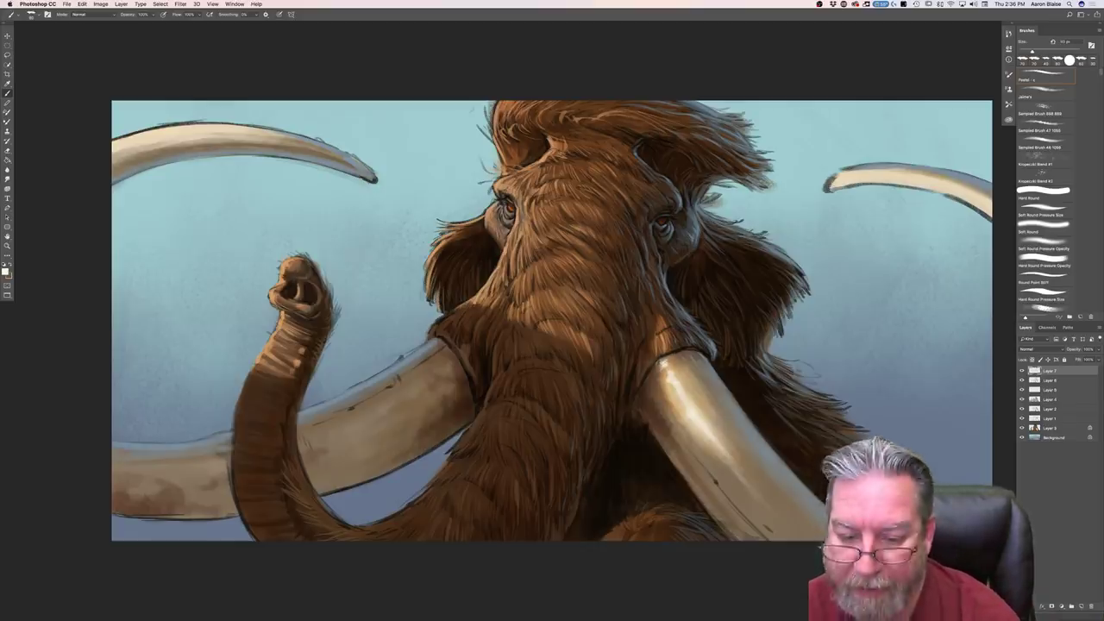
key(bracketright)
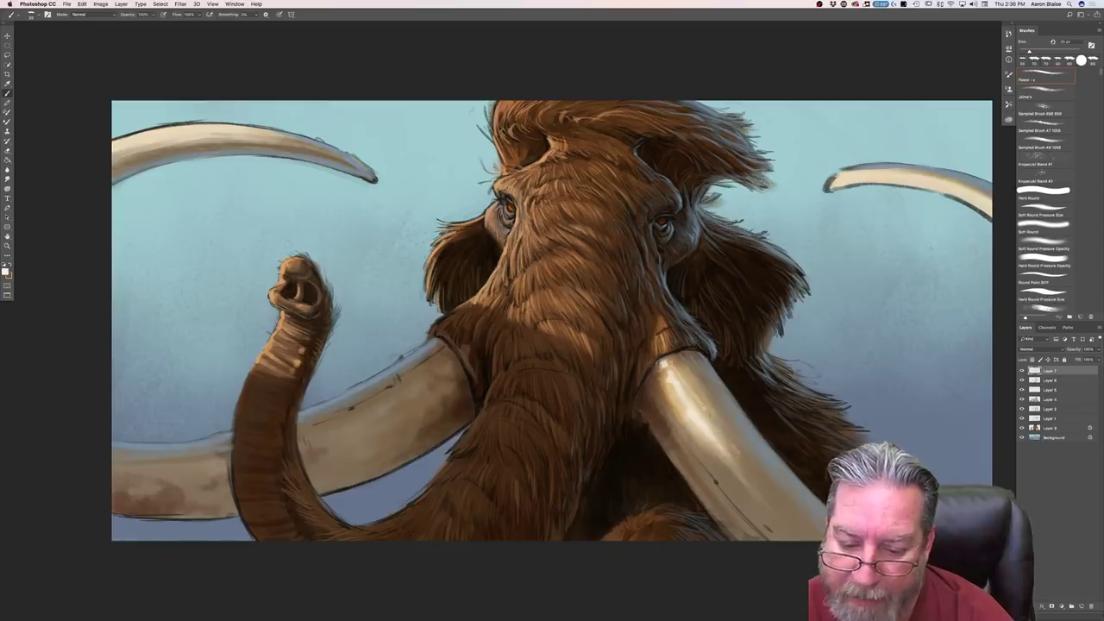
key(bracketright)
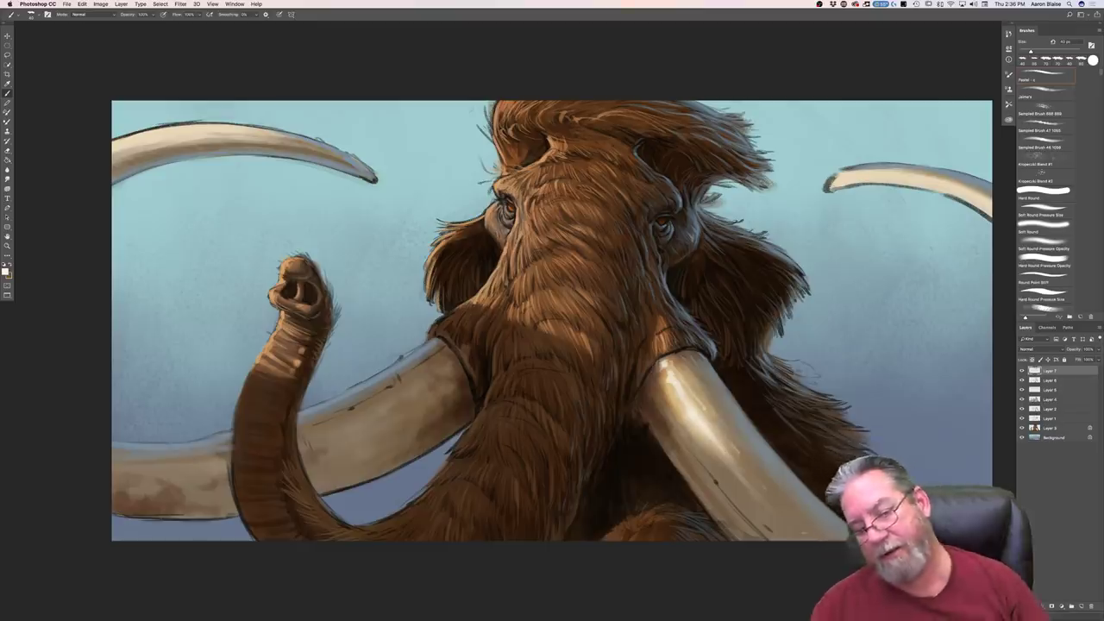
click(1044, 260)
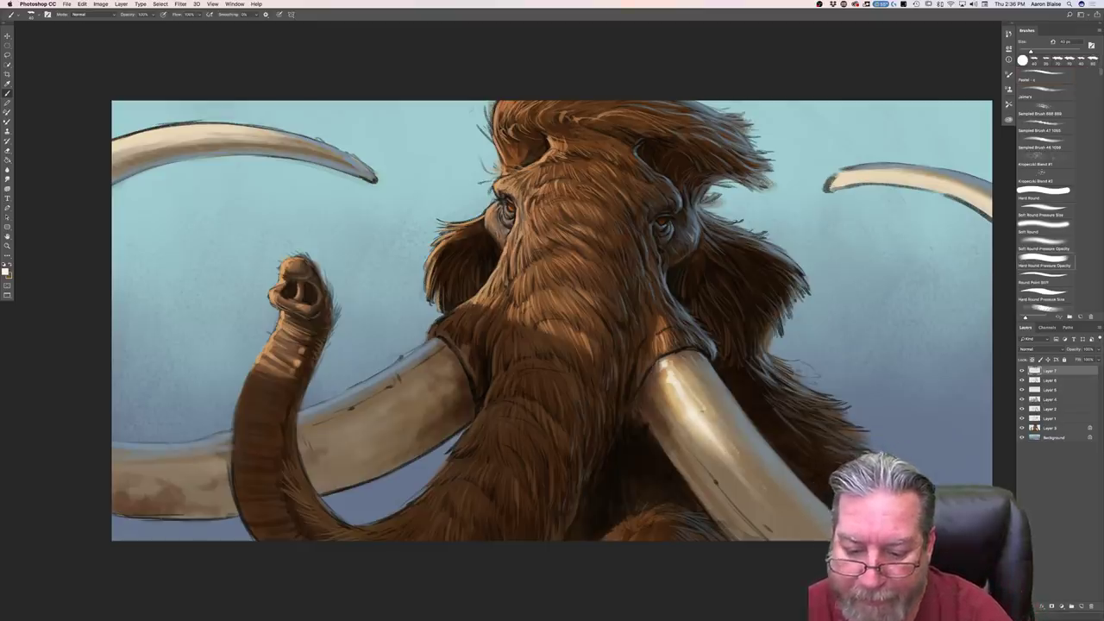
Step: Enlarge the Pastel brush to about 100 px and paint pale cream highlights along the curved ends of both upper tusks
click(1044, 76)
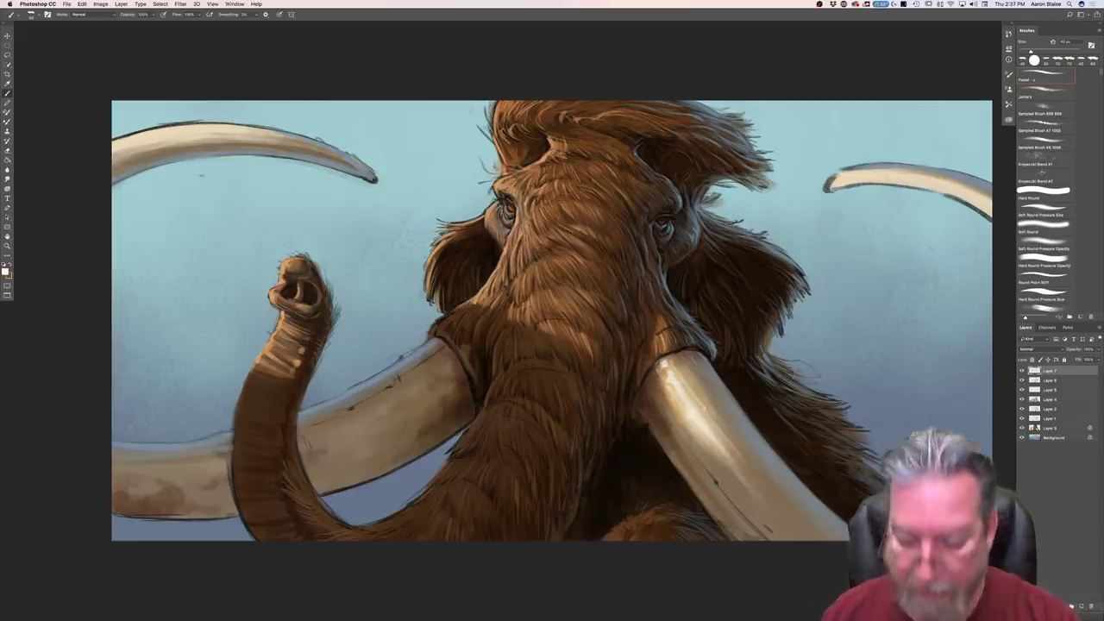
key(bracketright)
key(bracketright)
key(bracketright)
key(bracketright)
key(bracketright)
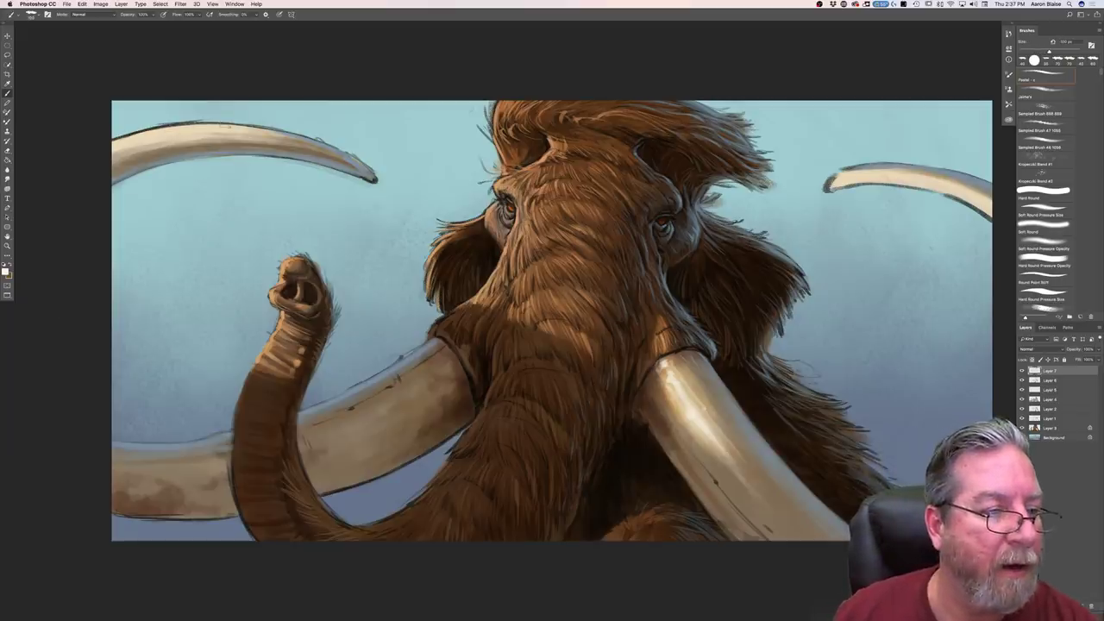
mouse_move(235, 125)
mouse_down()
mouse_move(113, 138)
mouse_move(139, 134)
mouse_up()
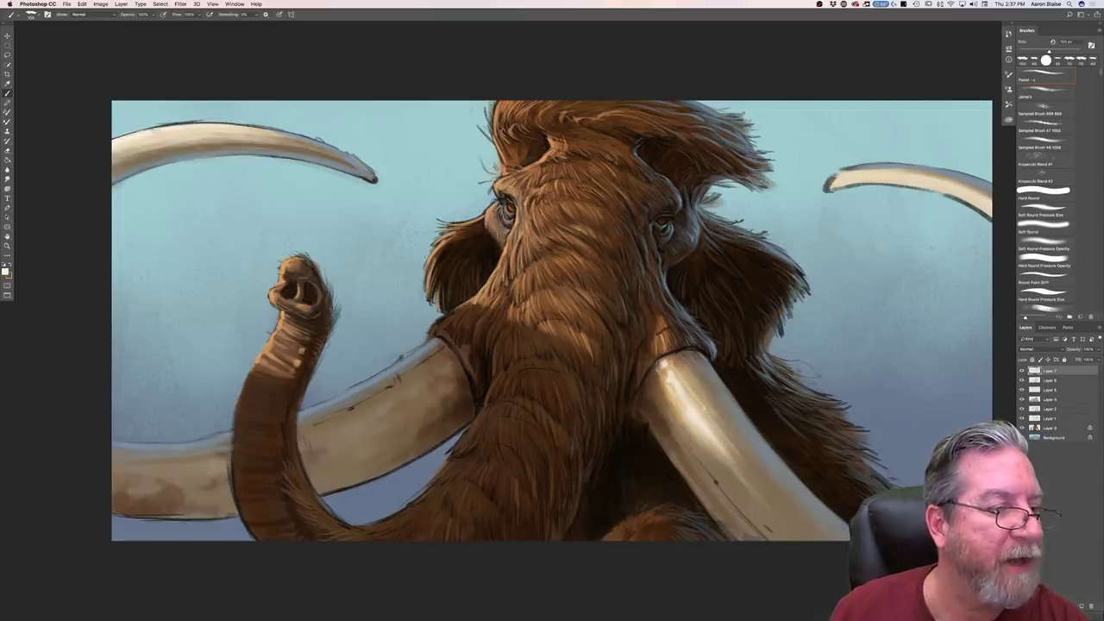
mouse_move(223, 127)
mouse_down()
mouse_move(138, 135)
mouse_move(151, 130)
mouse_up()
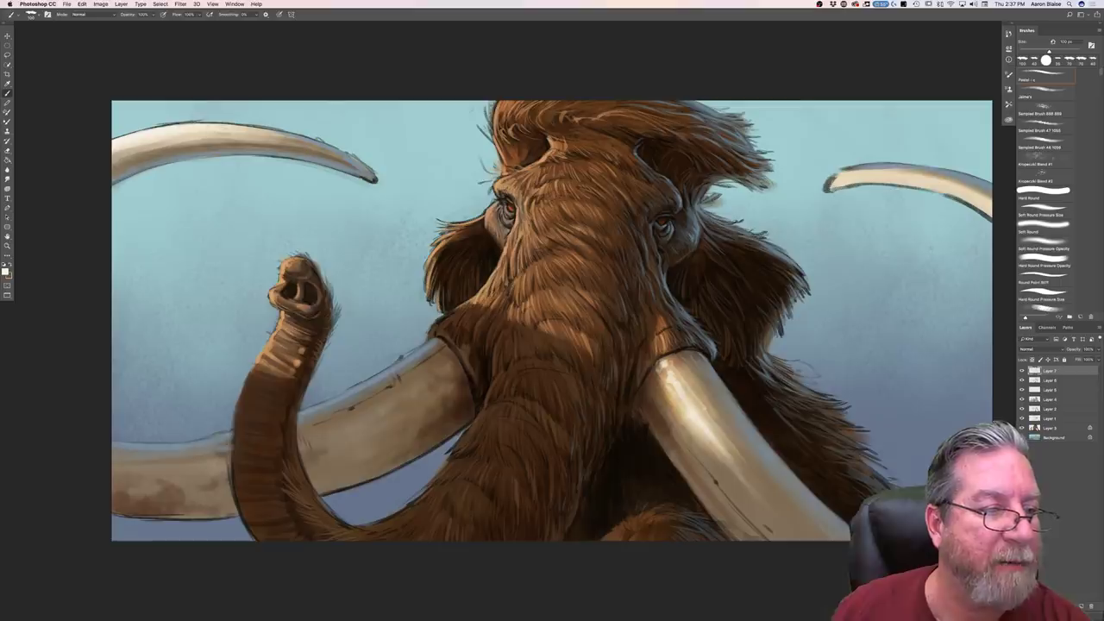
drag(262, 131, 342, 154)
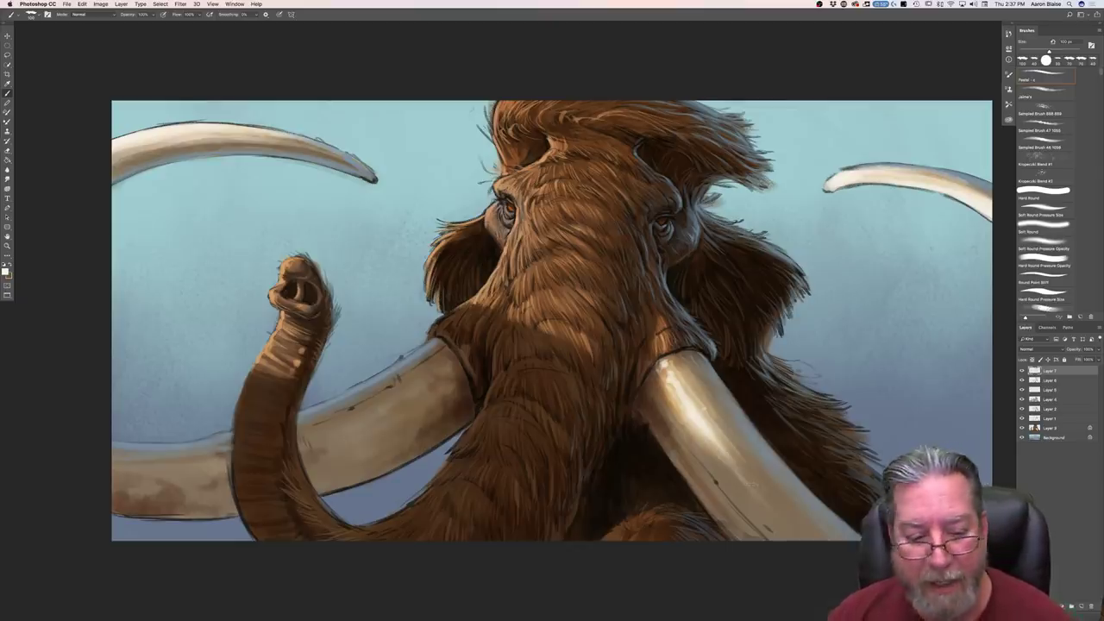
Step: Set the foreground to grey-tan H 30, S 33, B 55 and paint soft lighter strokes along the shaded left-hand tusk
click(6, 271)
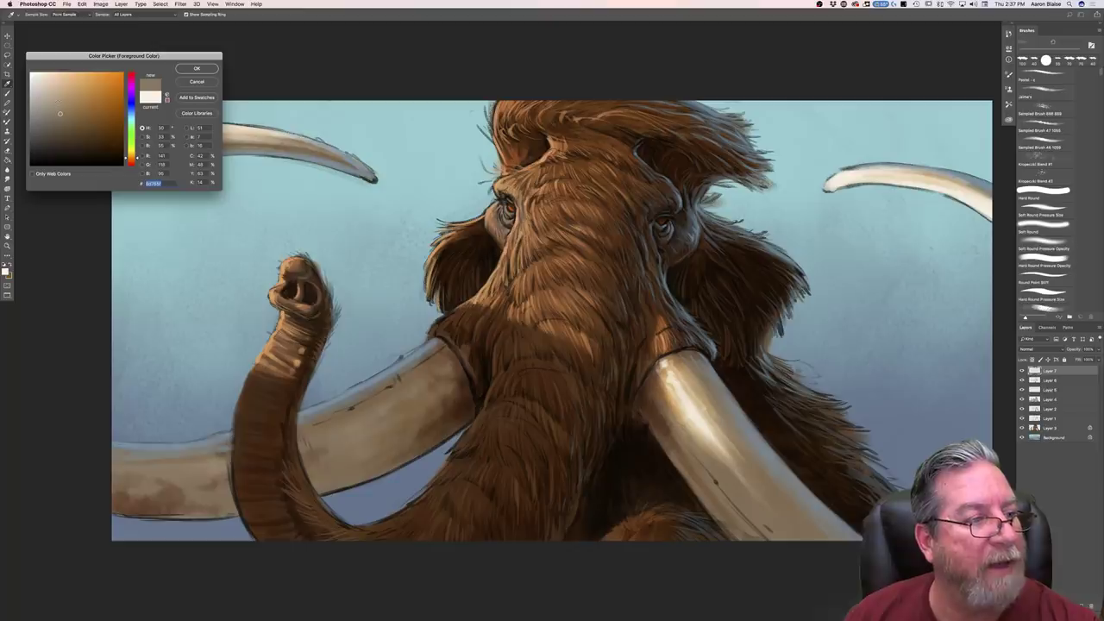
click(196, 68)
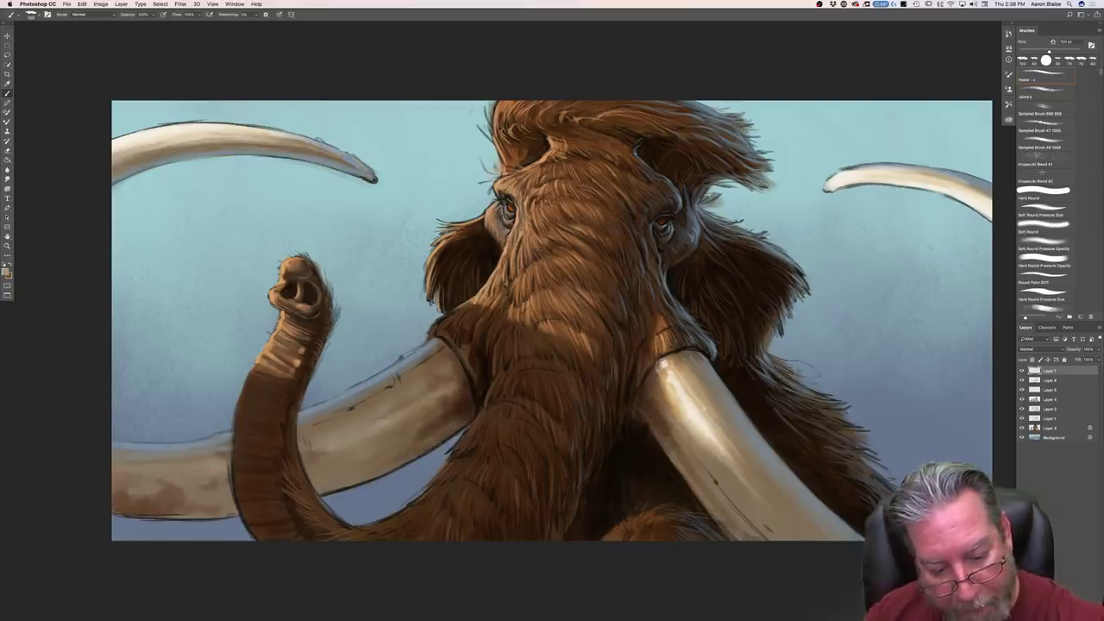
key(bracketleft)
key(bracketleft)
key(bracketleft)
key(bracketright)
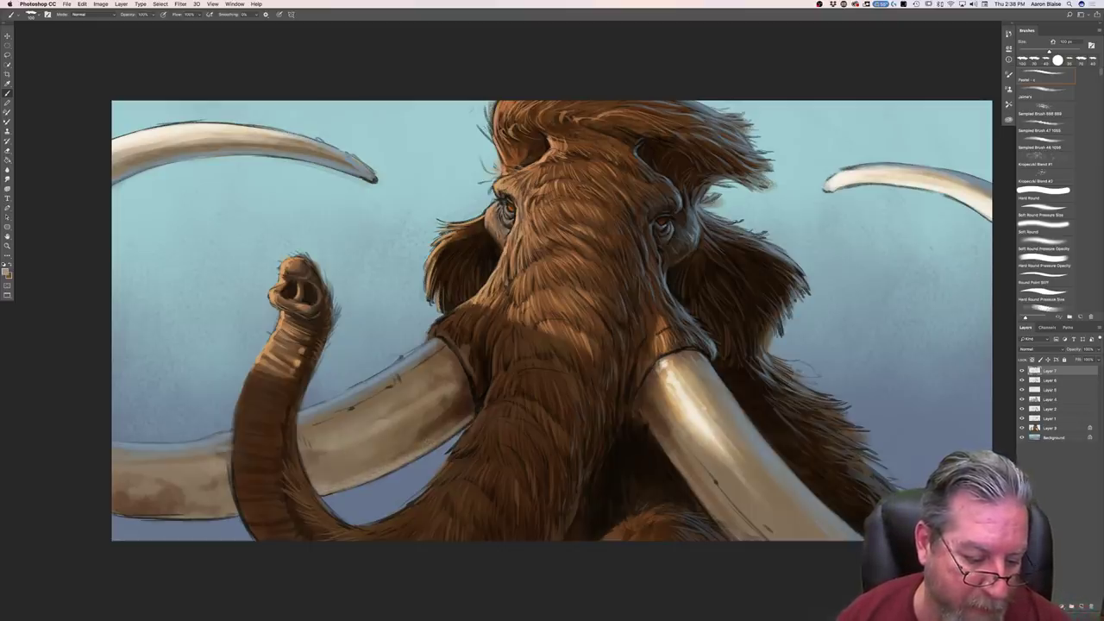
Step: Enlarge the Pastel brush and paint soft grey-tan strokes along the underside of the left-hand tusk's outer end
key(bracketright)
key(bracketright)
key(bracketright)
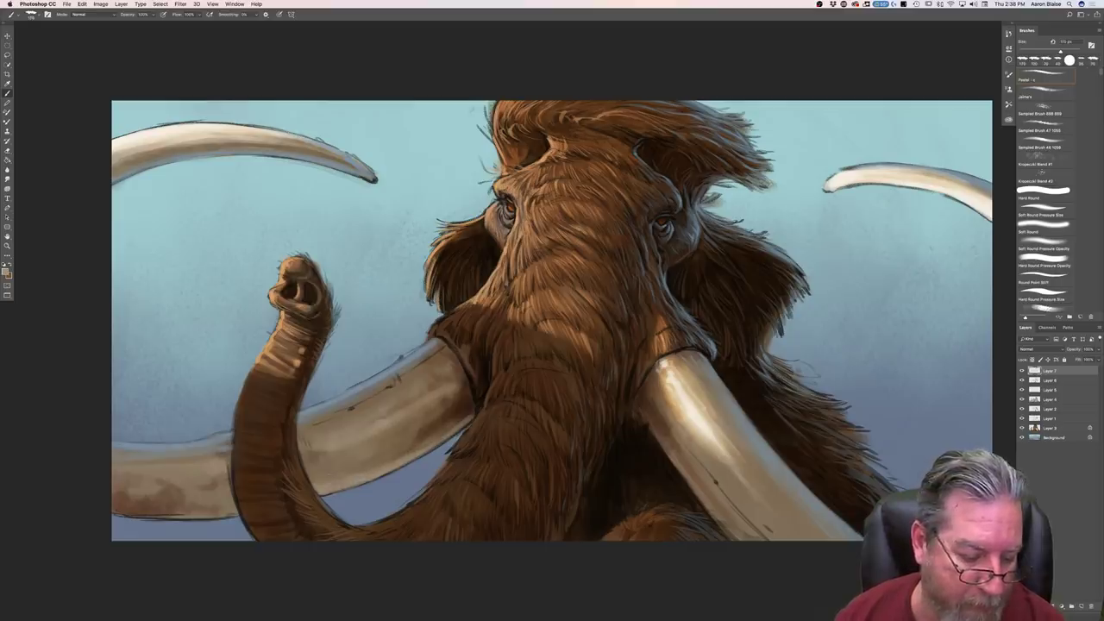
drag(226, 517, 114, 505)
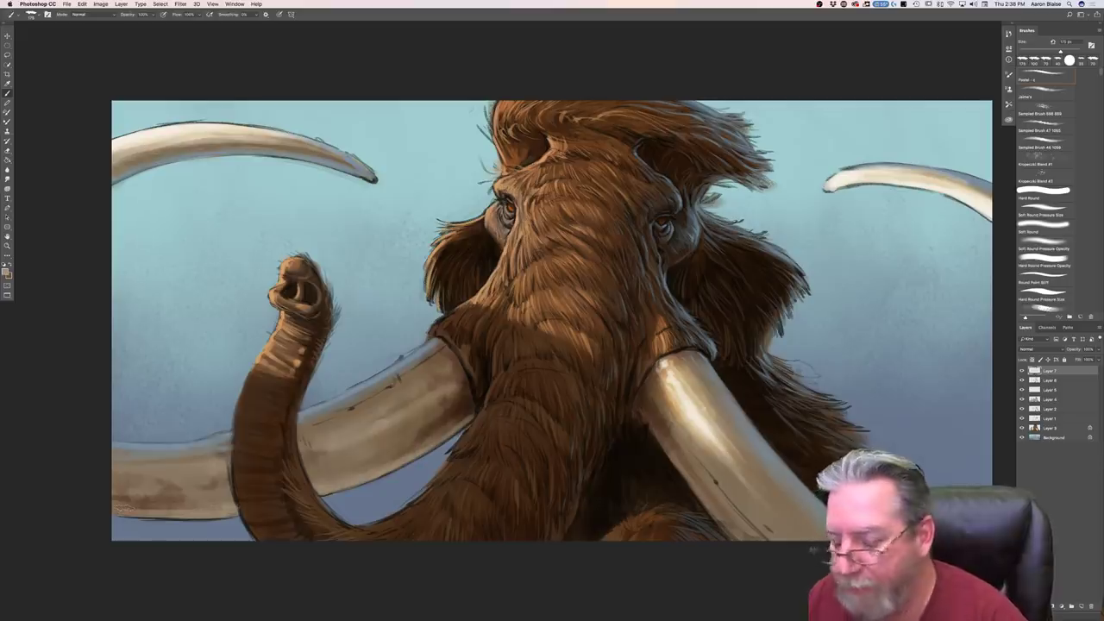
Step: Set the foreground to tan H 30, S 29, B 67, reduce the Pastel brush to about 45 px and lighten the cracks on the left-hand tusk
click(1044, 260)
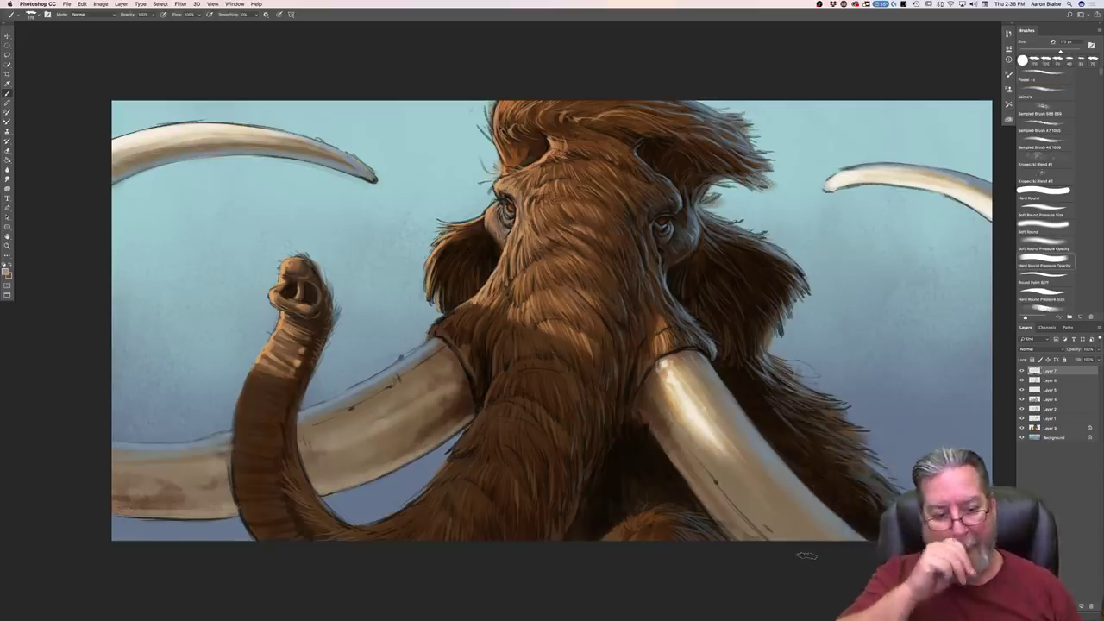
click(6, 272)
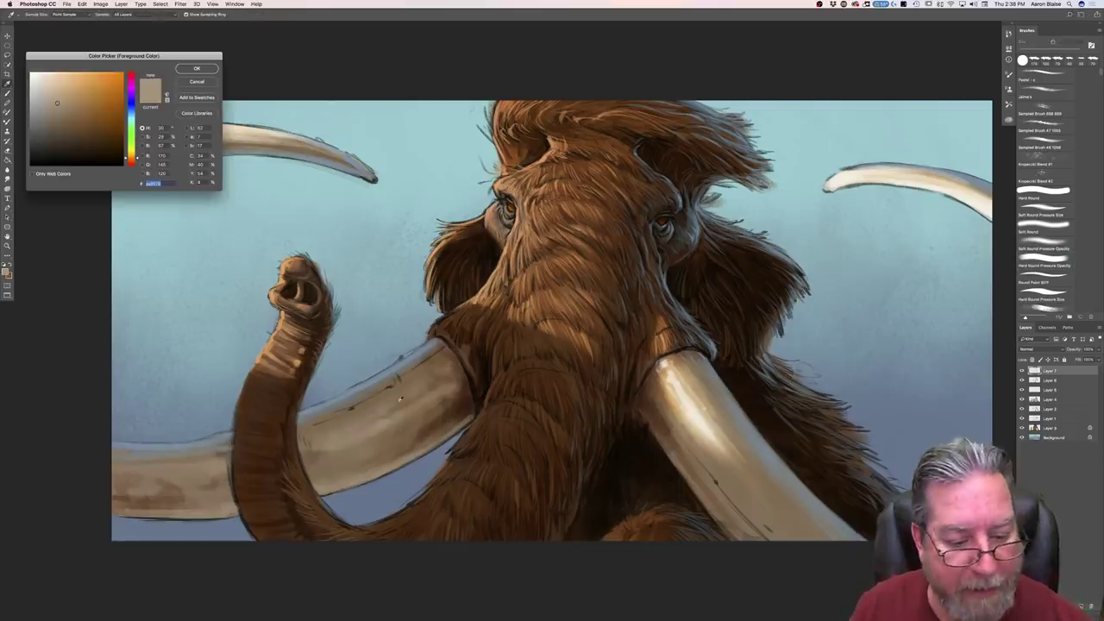
click(57, 101)
click(196, 68)
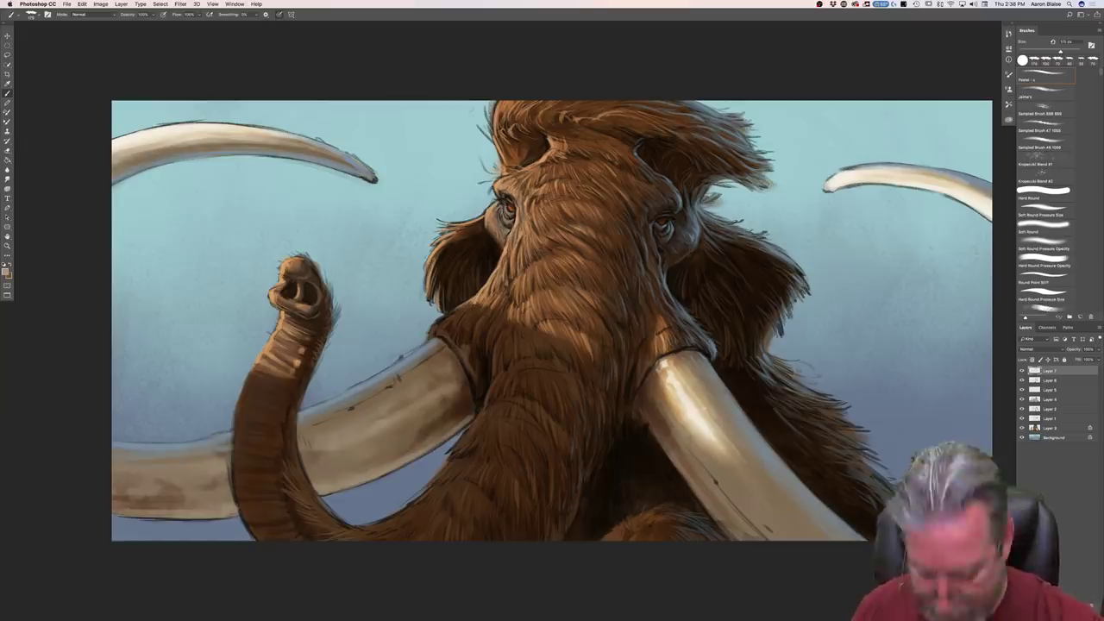
key([)
key([)
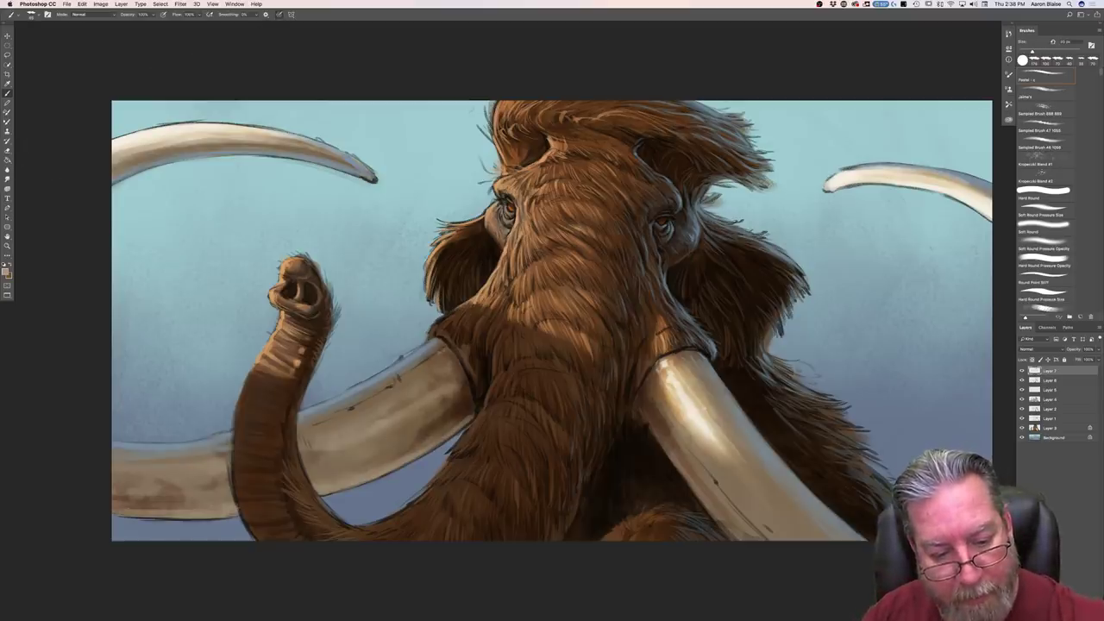
key(bracketright)
key(bracketright)
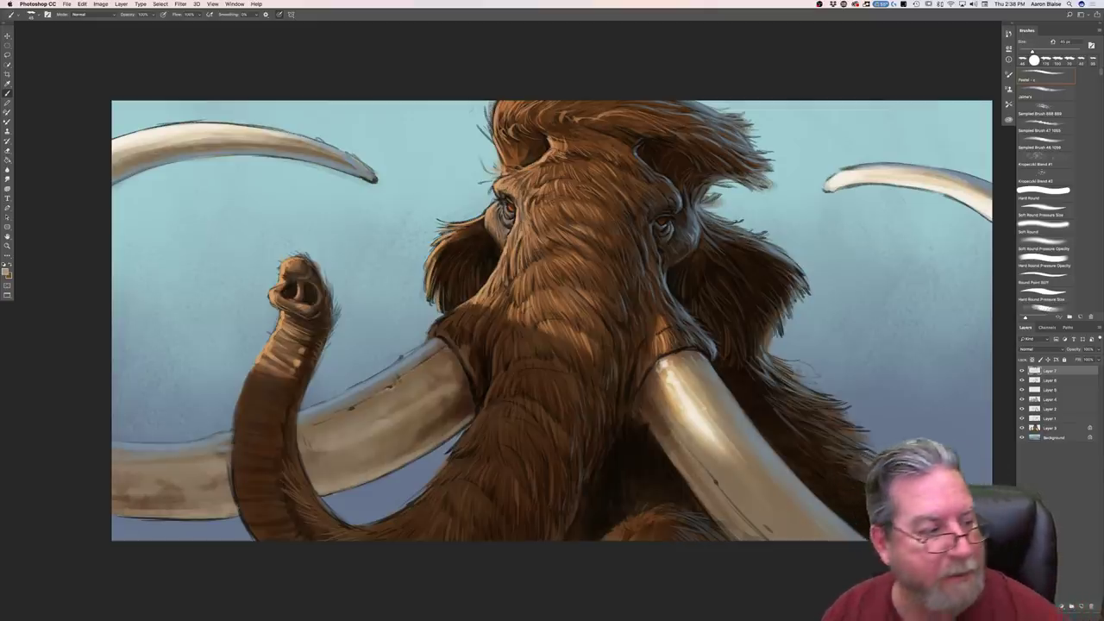
Step: Set the foreground to greyish blue H 203, S 31, B 73 and paint cool edge highlights along the cracks in both lower tusks
click(5, 271)
click(397, 330)
click(58, 97)
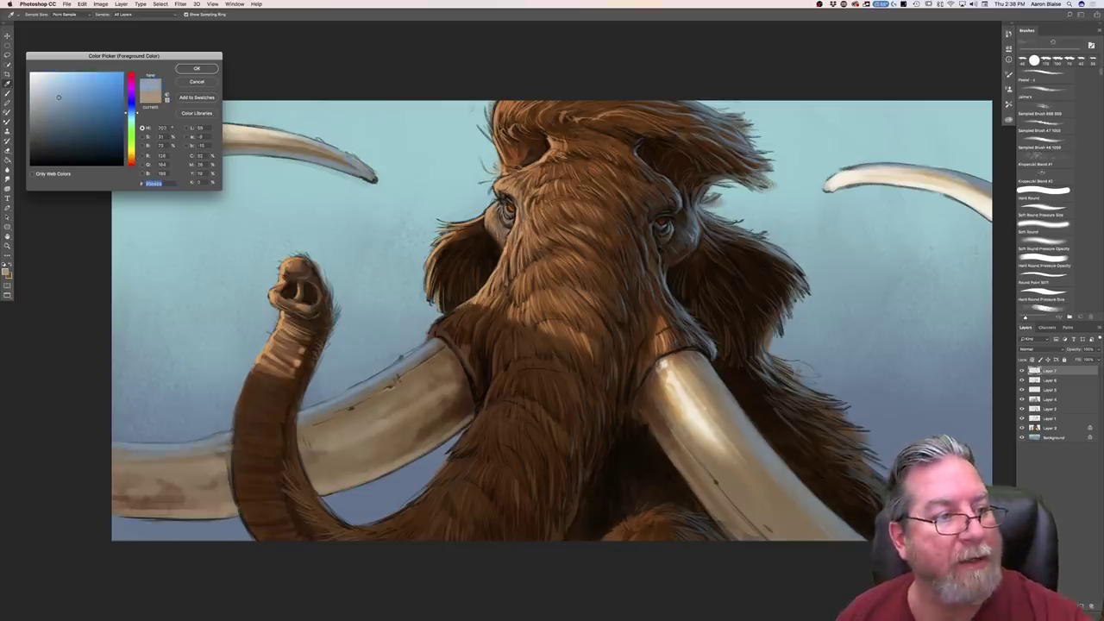
click(197, 68)
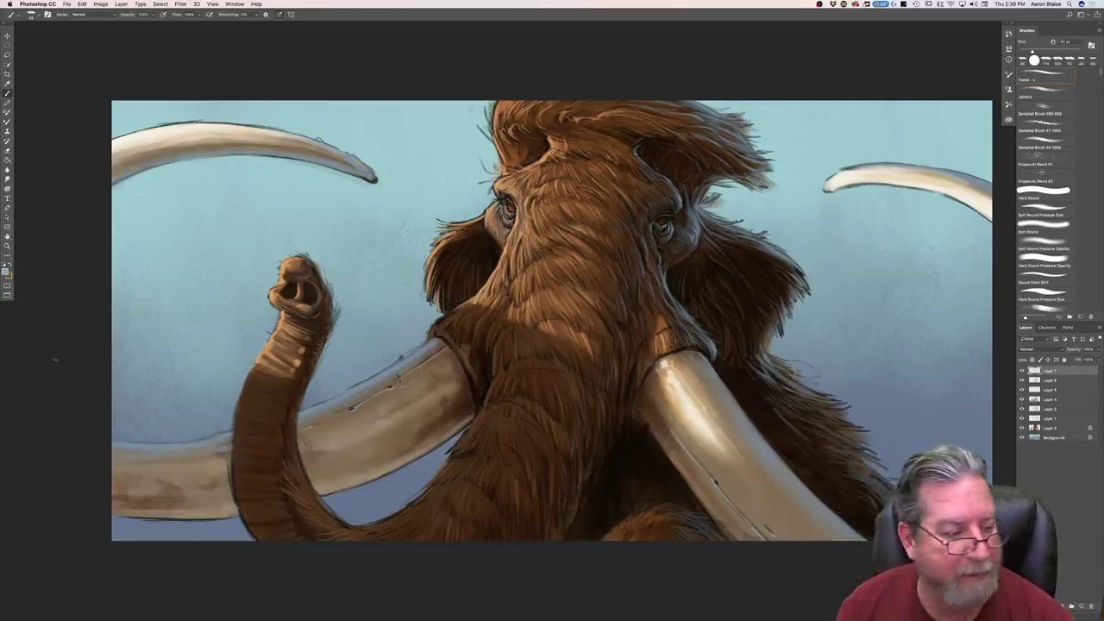
Step: Set the foreground to a lighter grey-brown based on the right-hand tusk's shaded side and enlarge the Pastel brush to about 90 px for that tusk
click(6, 271)
click(680, 460)
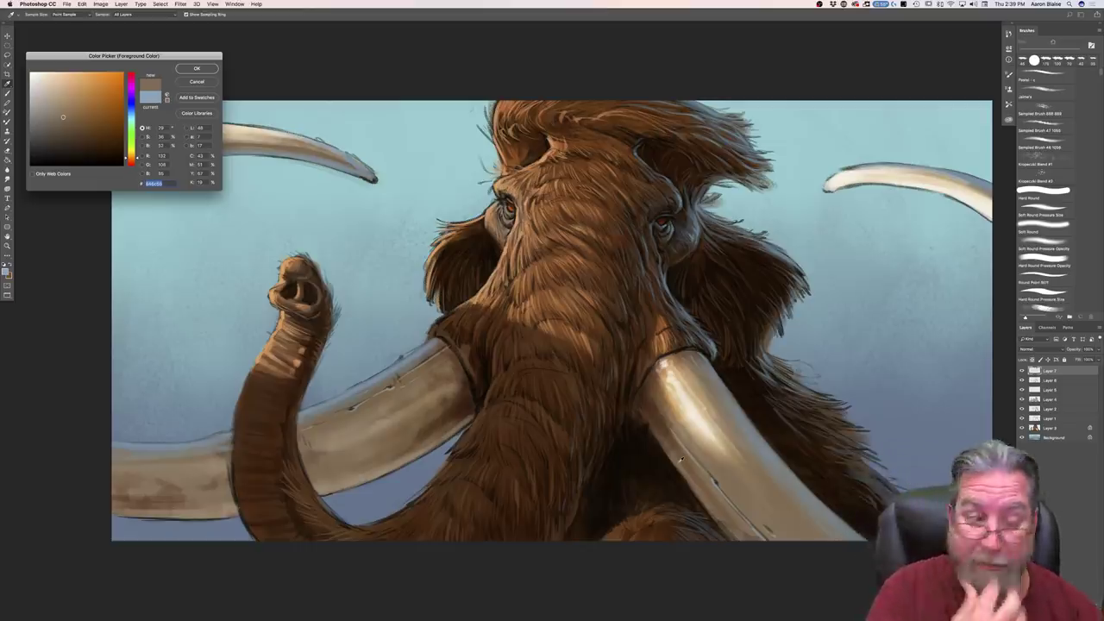
click(59, 107)
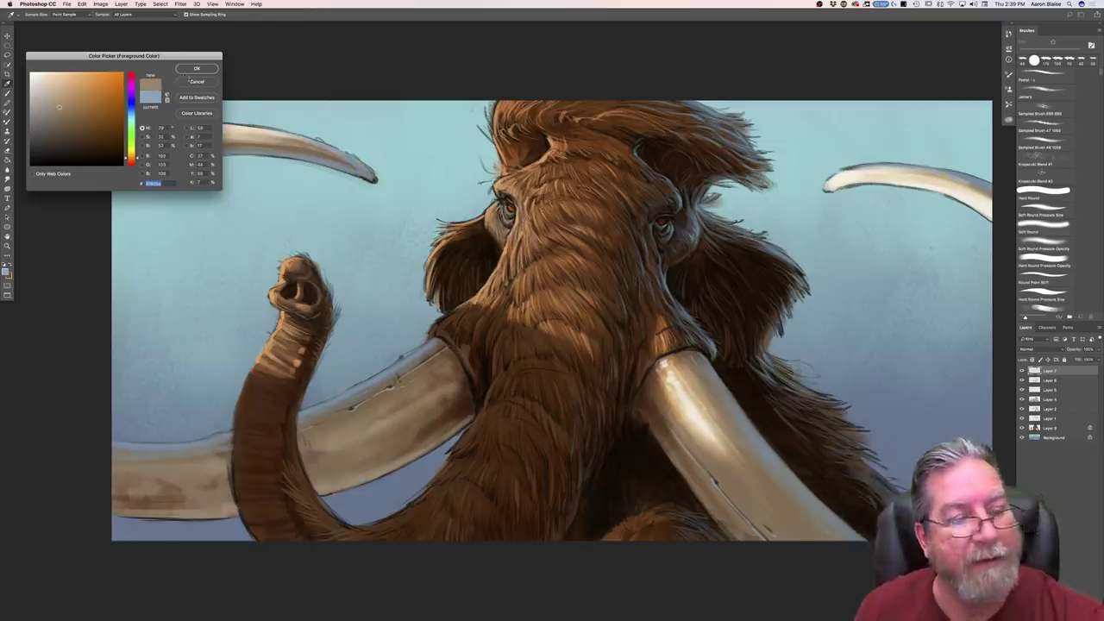
click(183, 72)
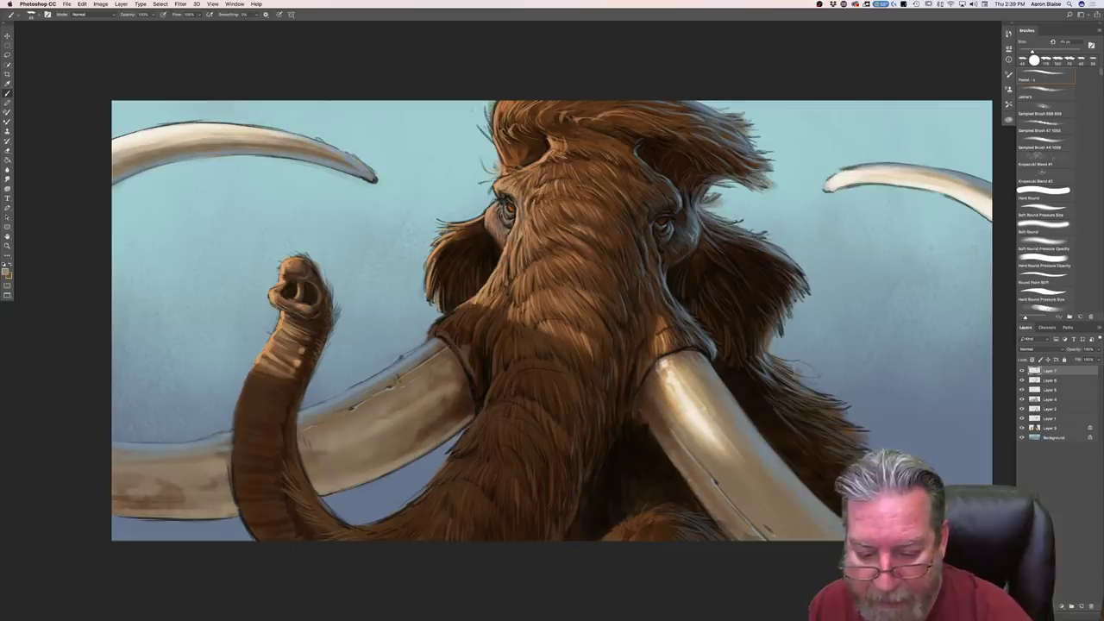
key(bracketright)
key(bracketright)
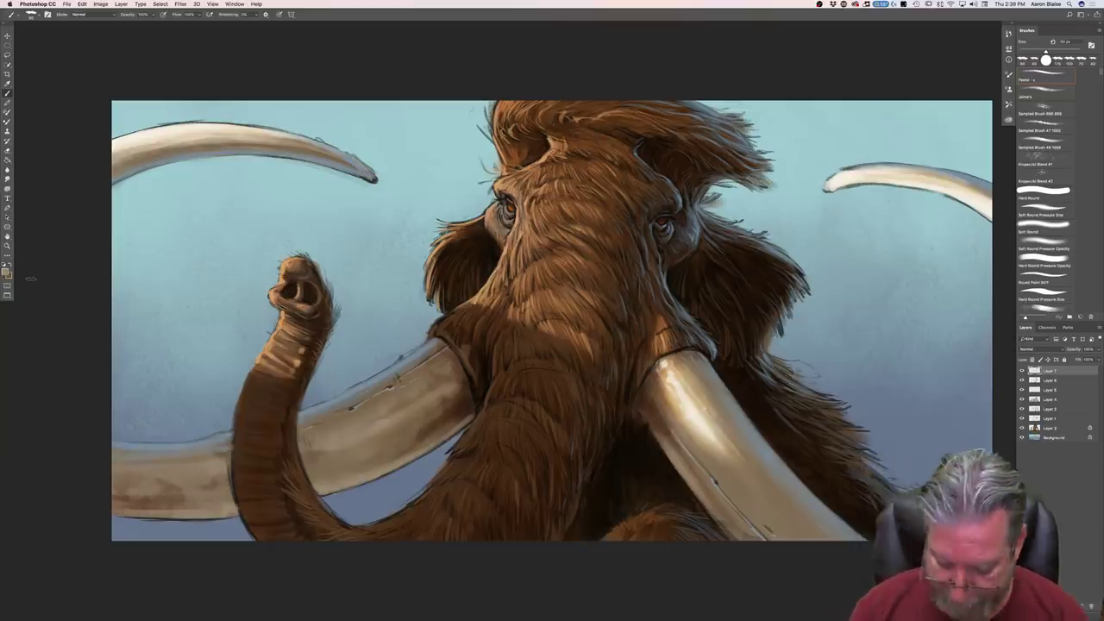
Step: Add a new layer above the others and set its blend mode to Multiply
key(super+minus)
key(super+minus)
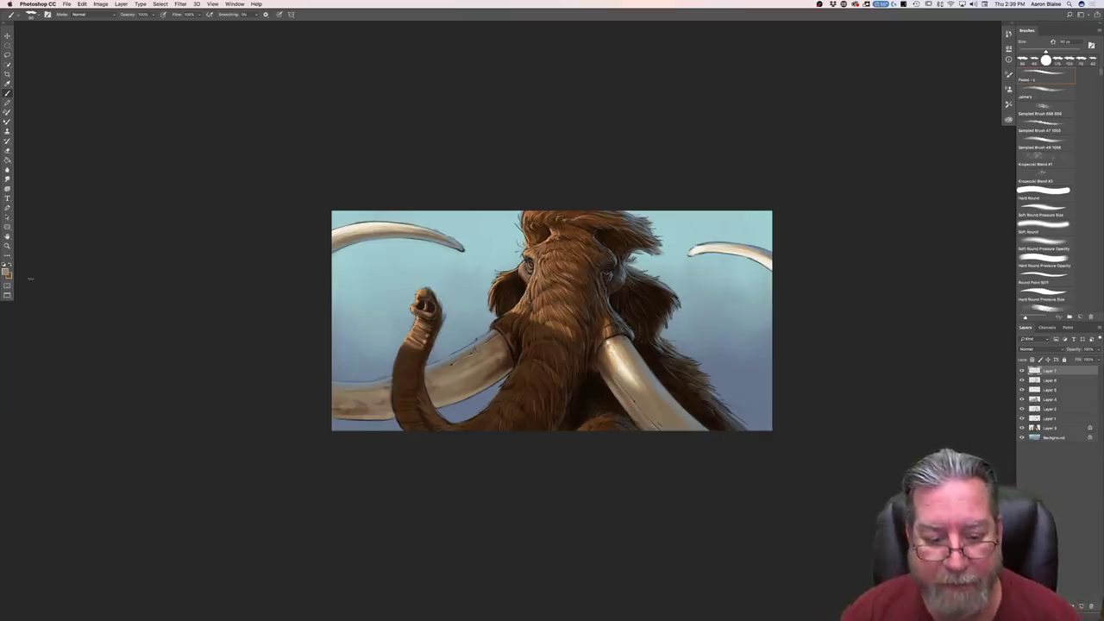
key(super+plus)
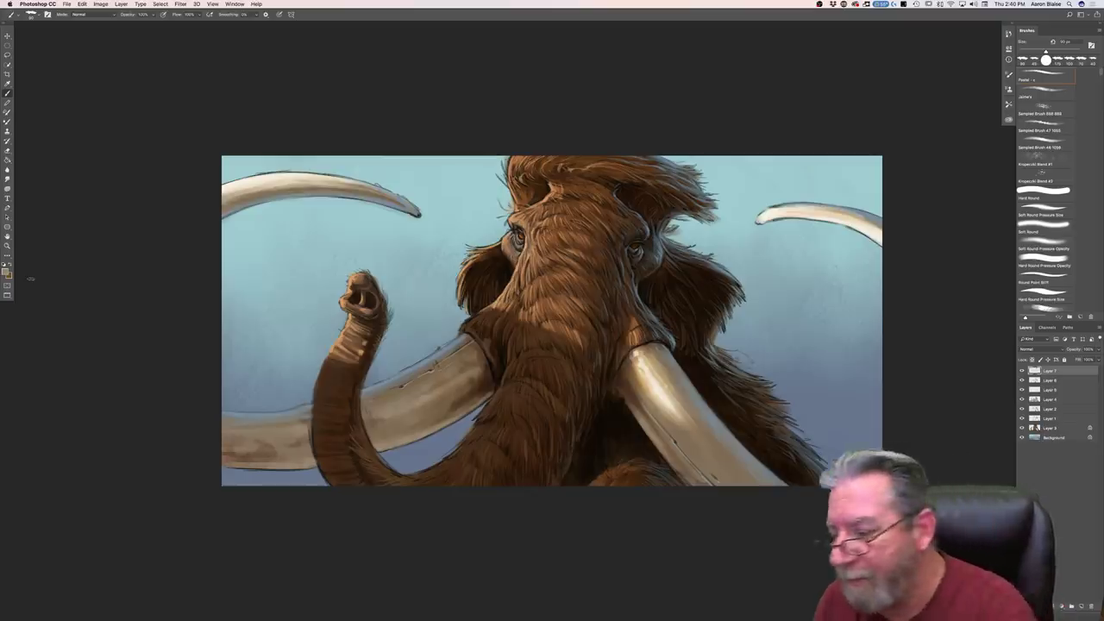
click(1081, 606)
click(1035, 349)
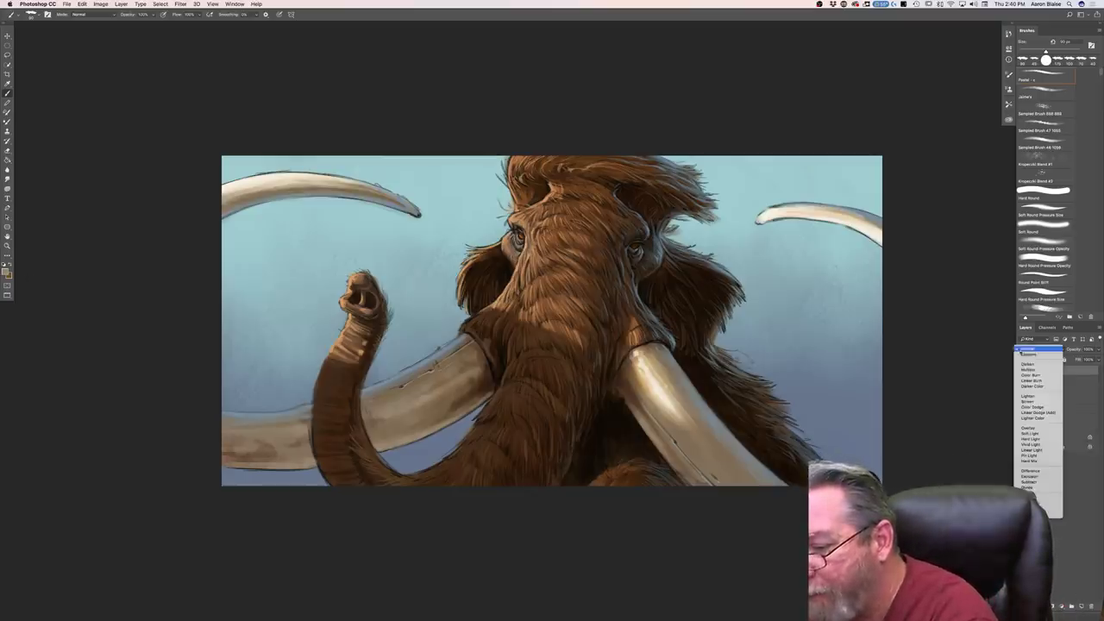
click(1035, 370)
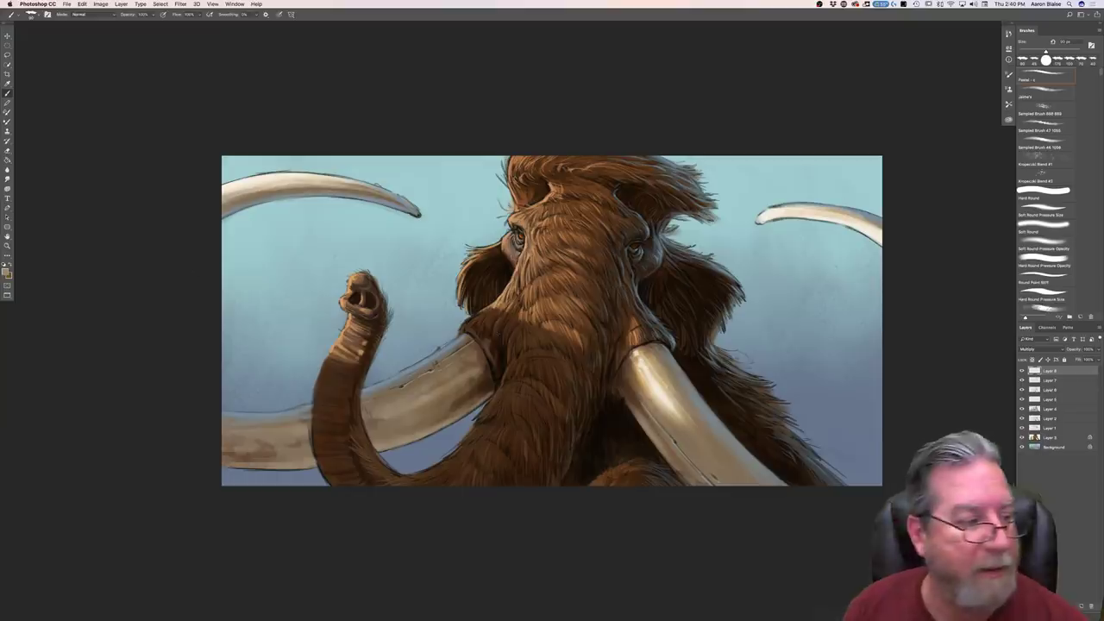
Step: Set the foreground to a muted grey-brown and paint shadow strokes over the fur beside the left-hand tusk's base and down the lower trunk
click(6, 271)
click(58, 109)
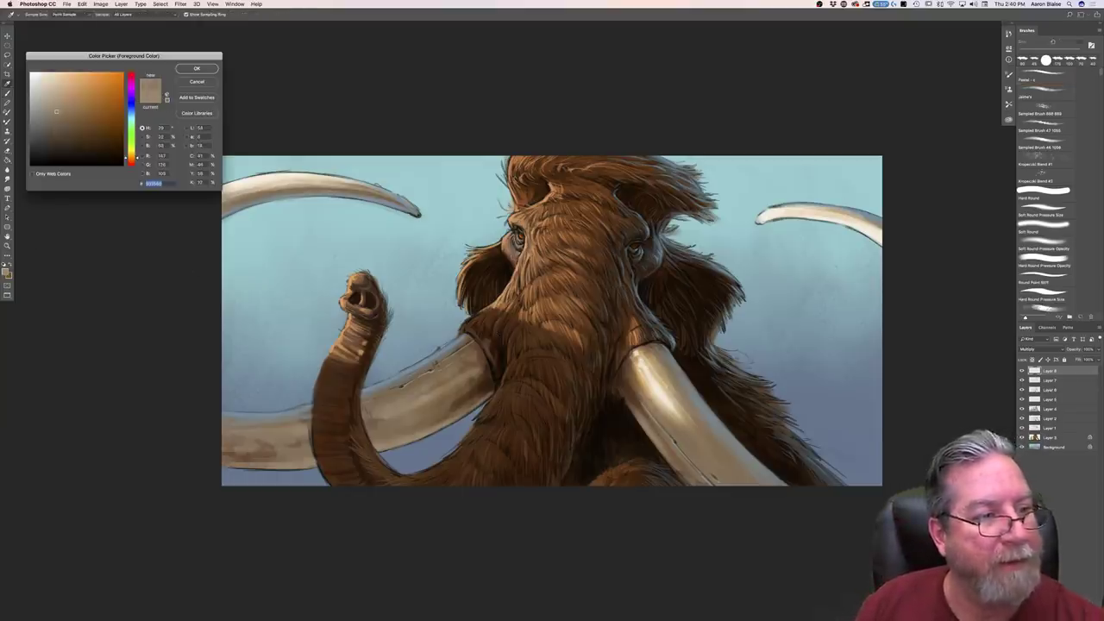
click(196, 69)
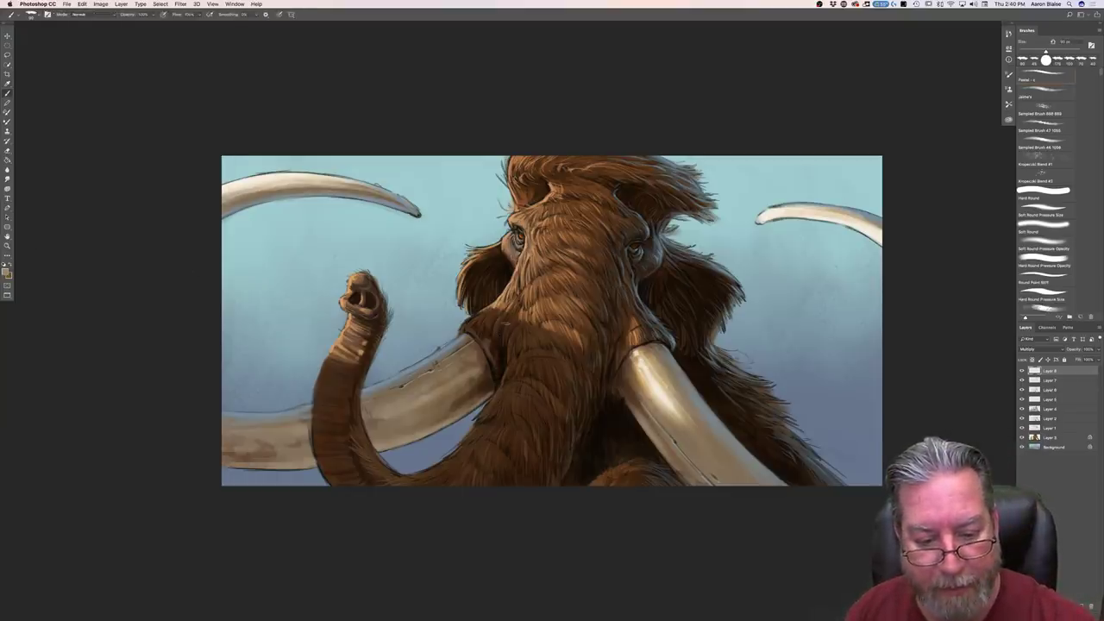
mouse_move(484, 340)
mouse_down()
mouse_move(491, 357)
mouse_move(488, 321)
mouse_move(508, 329)
mouse_up()
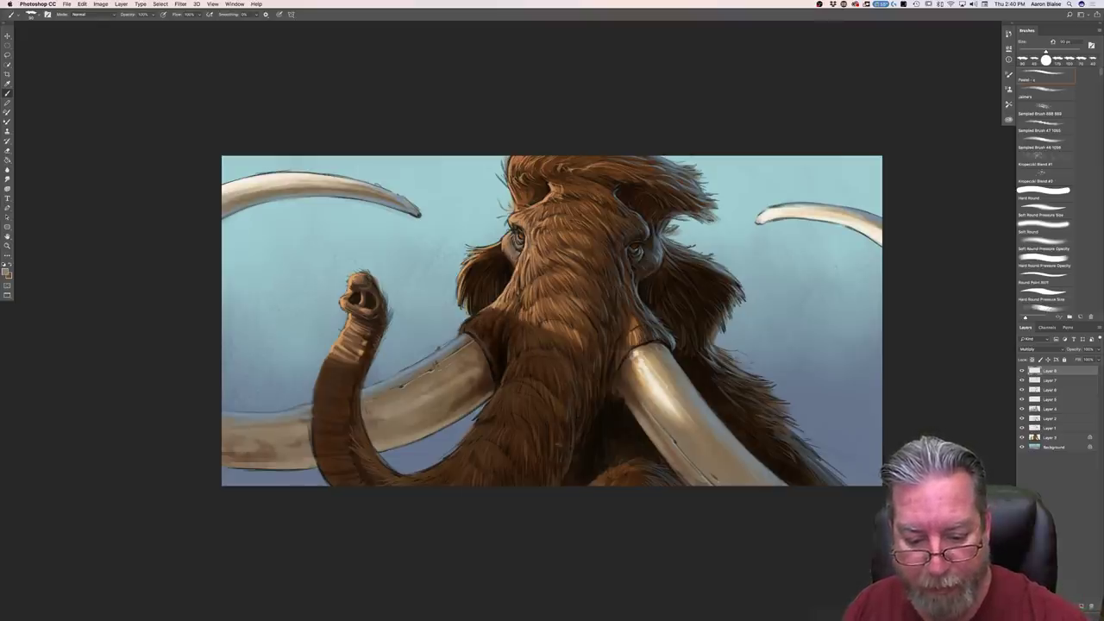
drag(552, 432, 533, 482)
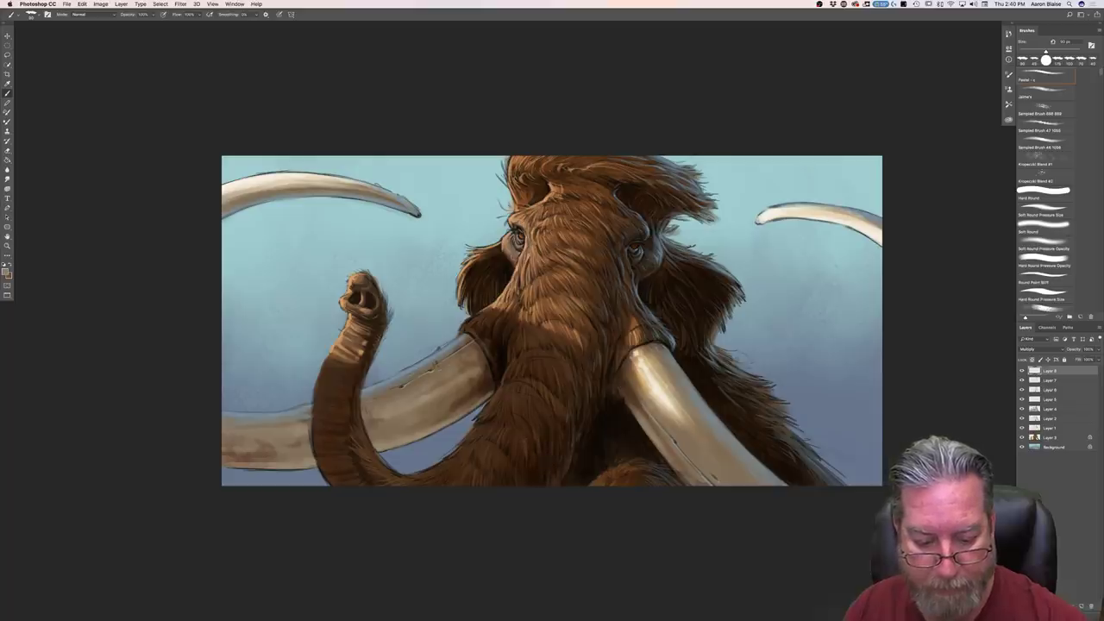